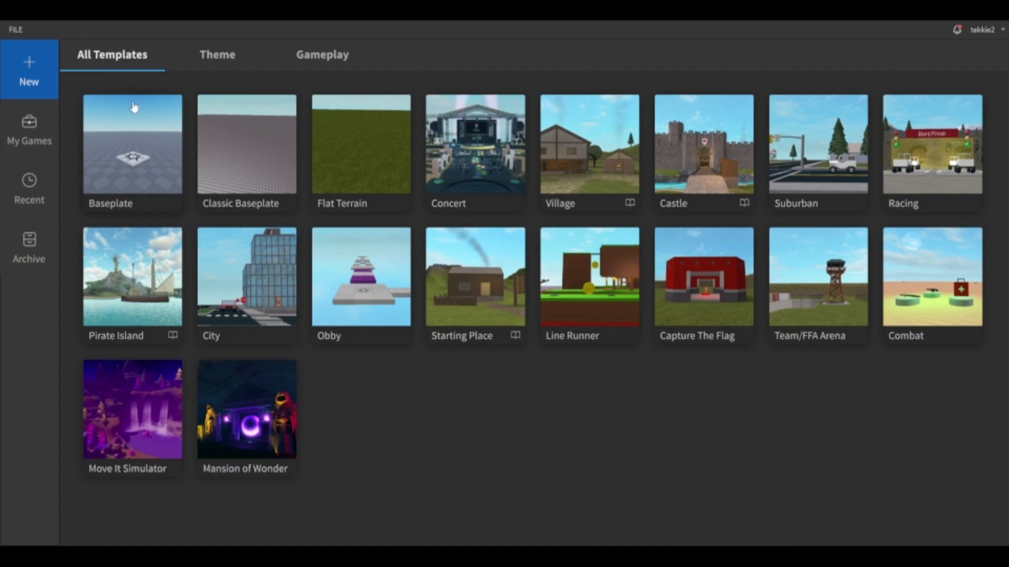
Create a new place from the Baseplate template.
{"action": "left_click", "coordinate": [134, 107]}
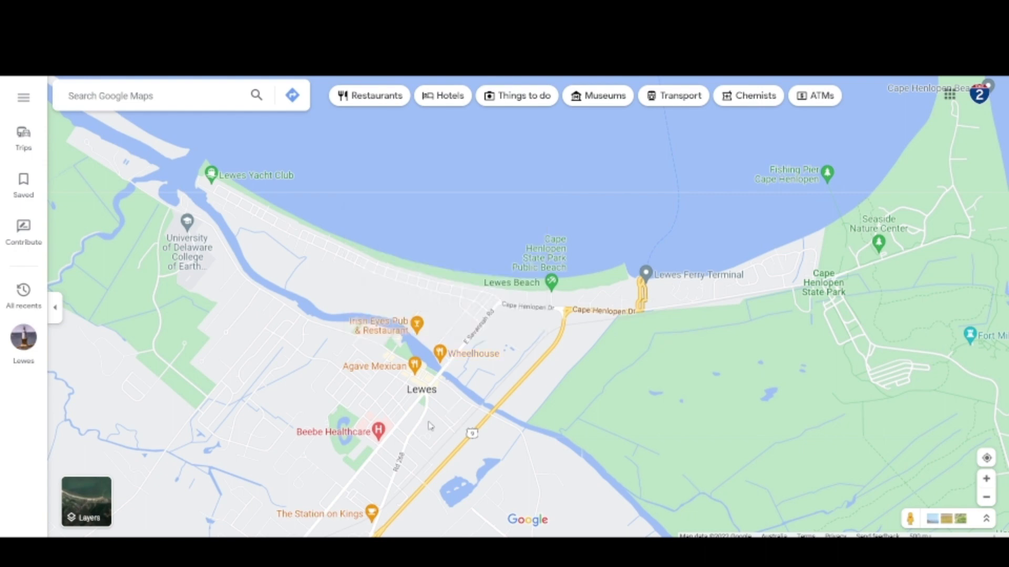
Switch to Google Maps and examine the road layout around Lewes, from Theo C Freeman Memorial Hwy up to Cape Henlopen Dr.
{"action": "scroll", "coordinate": [432, 426], "scroll_direction": "up", "scroll_amount": 2}
{"action": "scroll", "coordinate": [517, 420], "scroll_direction": "up", "scroll_amount": 2}
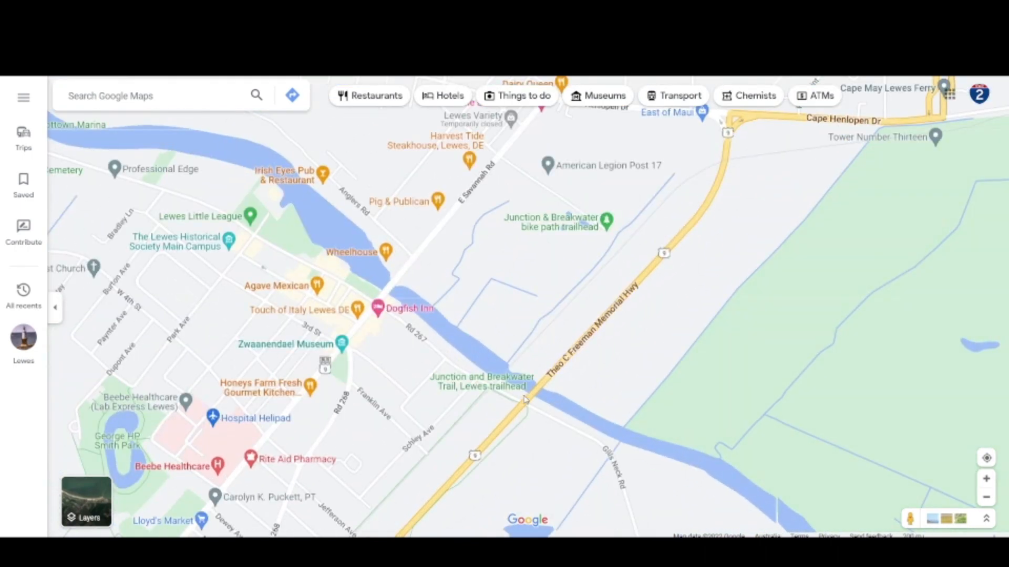
{"action": "scroll", "coordinate": [527, 405], "scroll_direction": "up", "scroll_amount": 2}
{"action": "scroll", "coordinate": [527, 405], "scroll_direction": "down", "scroll_amount": 2}
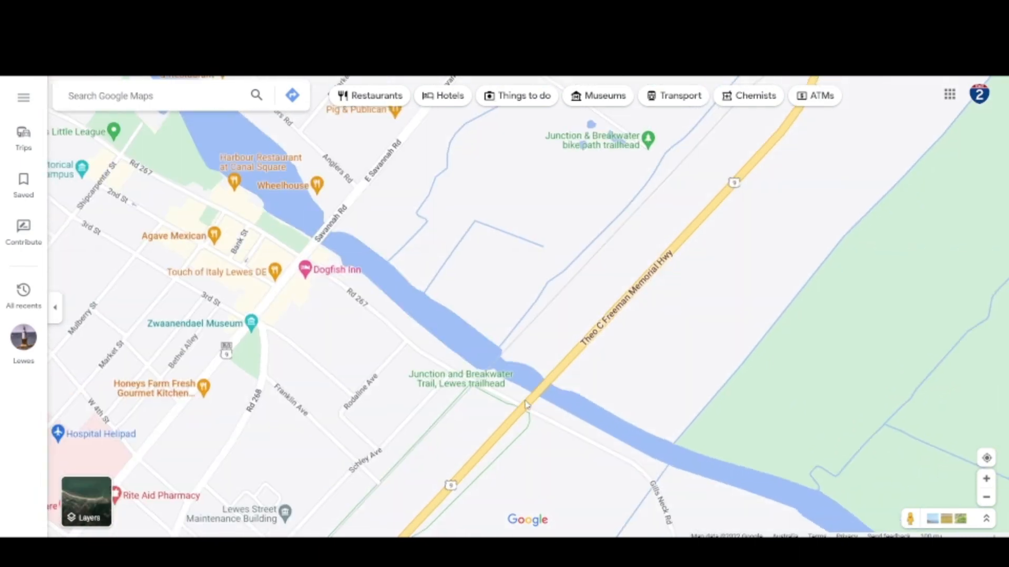
{"action": "scroll", "coordinate": [527, 404], "scroll_direction": "down", "scroll_amount": 2}
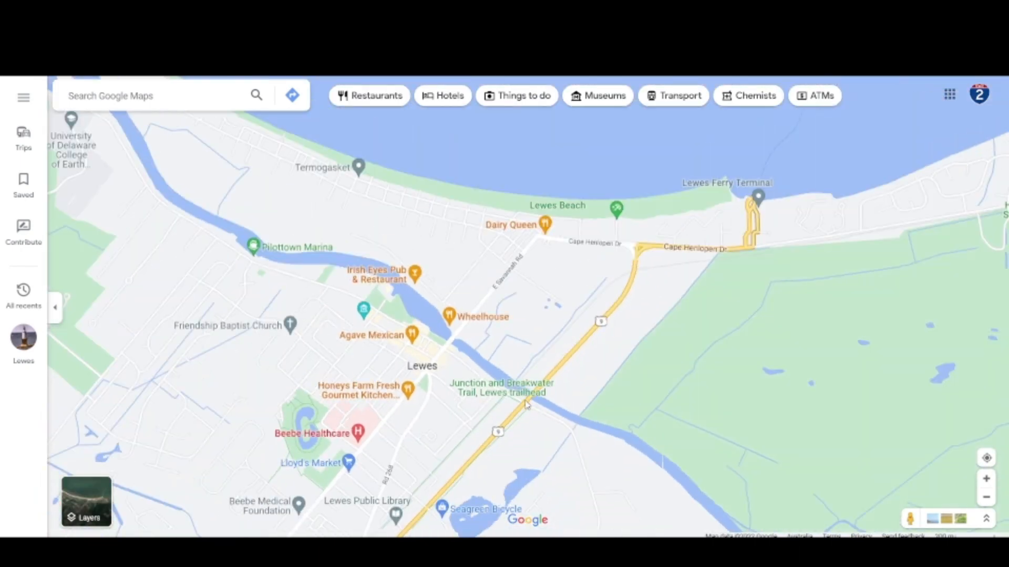
{"action": "scroll", "coordinate": [527, 404], "scroll_direction": "up", "scroll_amount": 2}
{"action": "scroll", "coordinate": [527, 403], "scroll_direction": "up", "scroll_amount": 2}
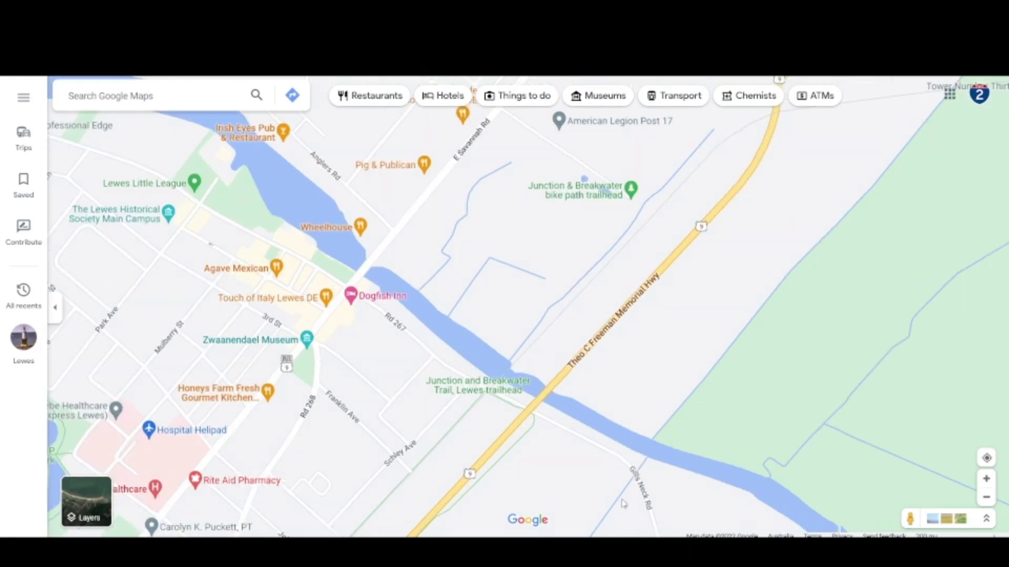
{"action": "left_click_drag", "start_coordinate": [775, 385], "coordinate": [689, 534]}
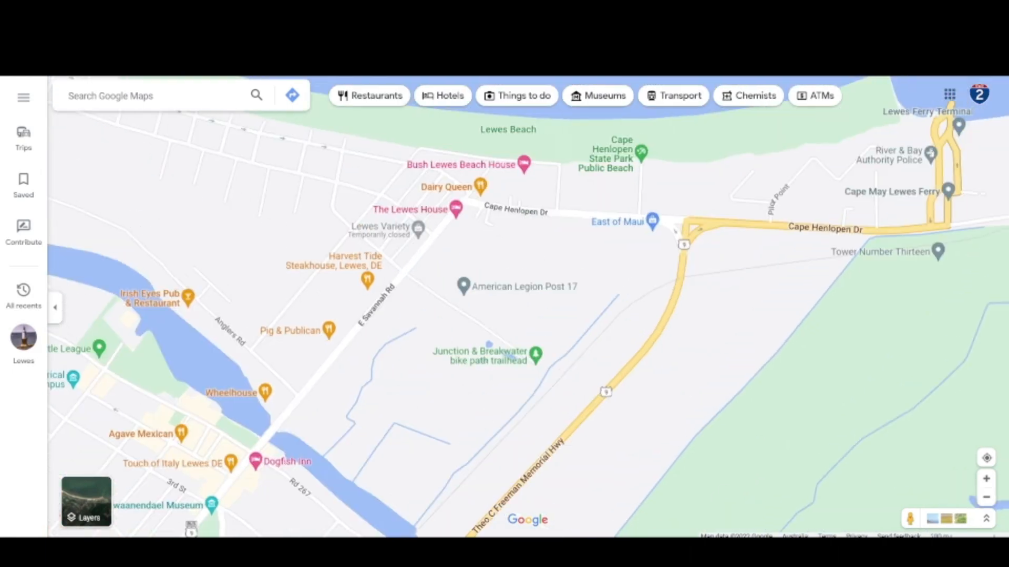
Open Street View at the junction of US-9 and Cape Henlopen Dr.
{"action": "left_click", "coordinate": [909, 519]}
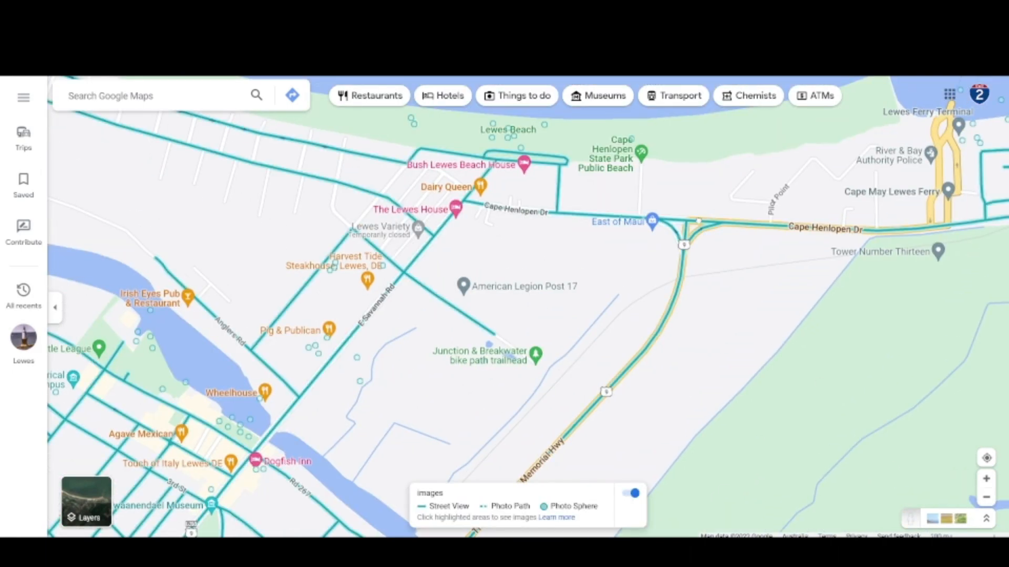
{"action": "left_click_drag", "start_coordinate": [682, 239], "coordinate": [689, 190]}
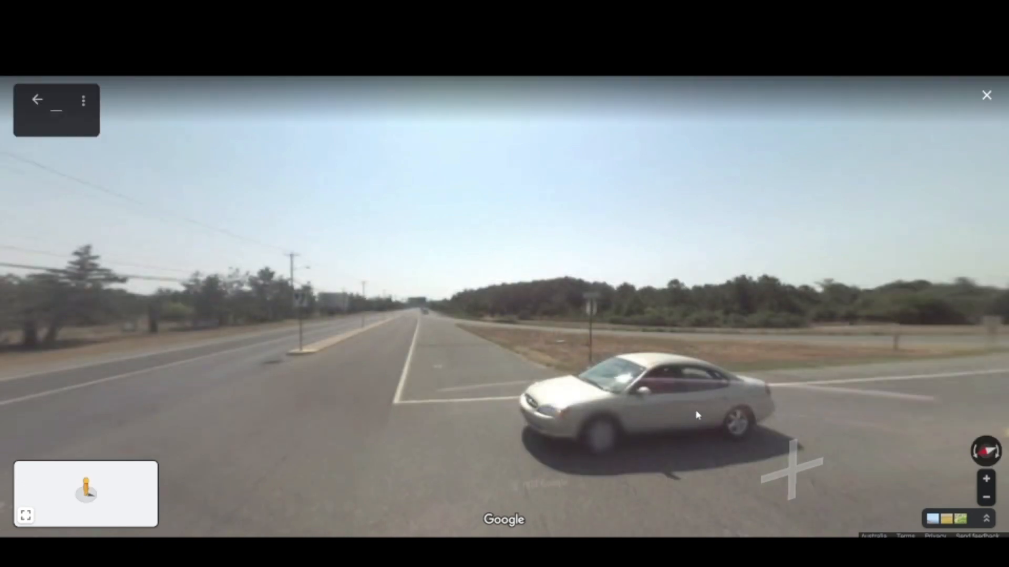
{"action": "left_click", "coordinate": [469, 410]}
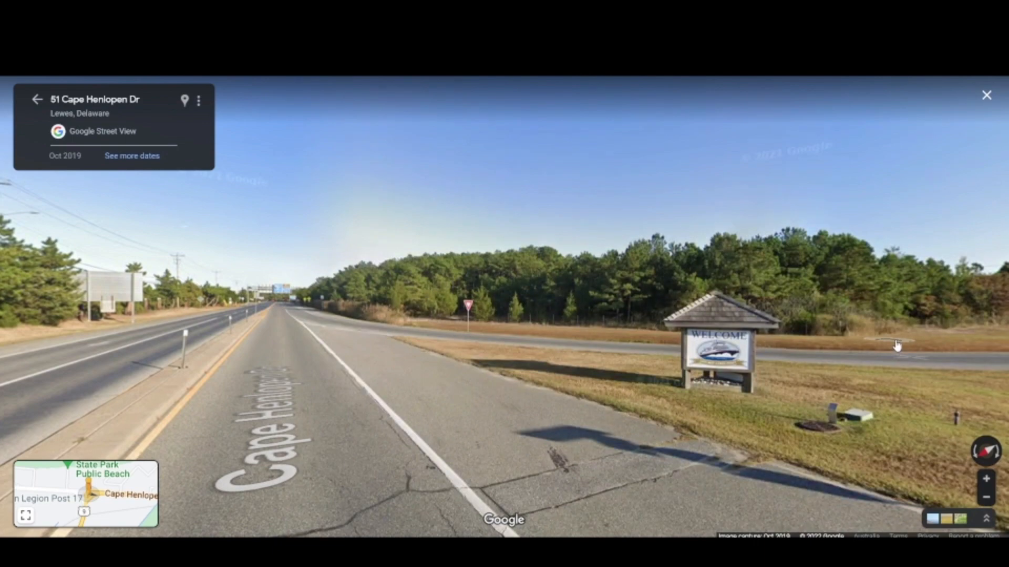
Look around the Cape Henlopen Dr junction in Street View, checking its lane markings, medians and signs.
{"action": "left_click_drag", "start_coordinate": [897, 345], "coordinate": [424, 326]}
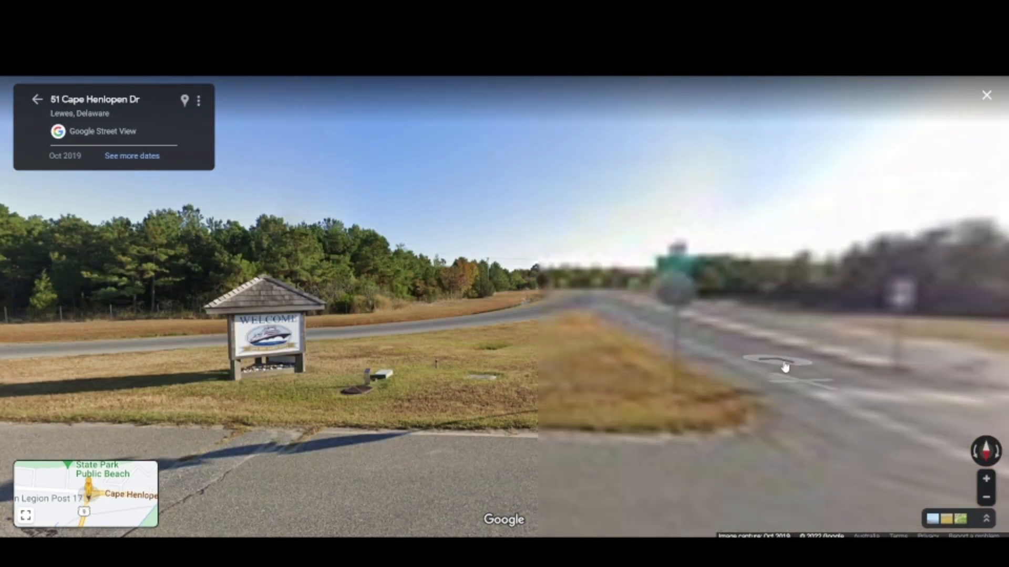
{"action": "left_click_drag", "start_coordinate": [784, 366], "coordinate": [197, 370]}
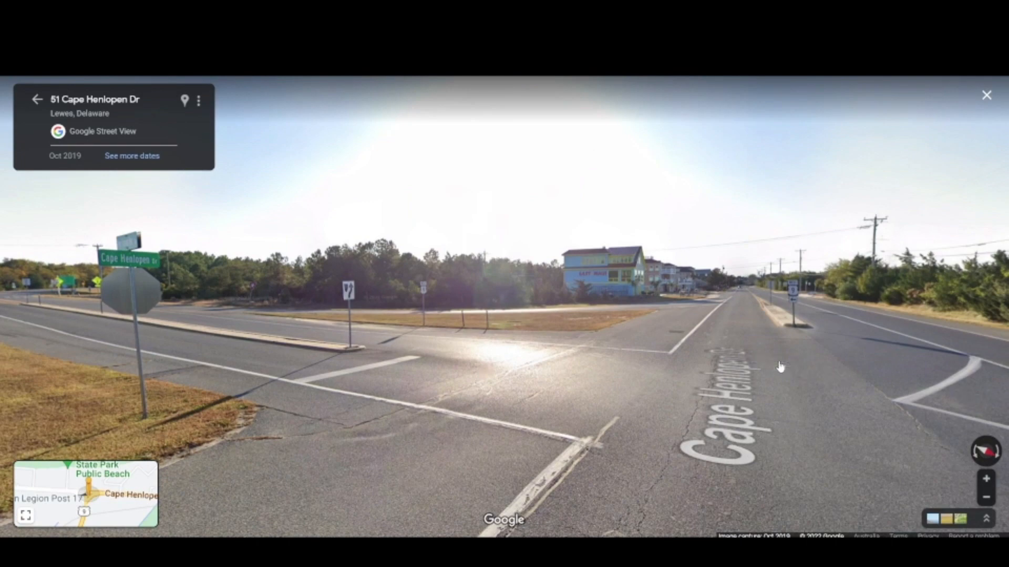
{"action": "left_click", "coordinate": [780, 364]}
{"action": "left_click_drag", "start_coordinate": [727, 398], "coordinate": [930, 398]}
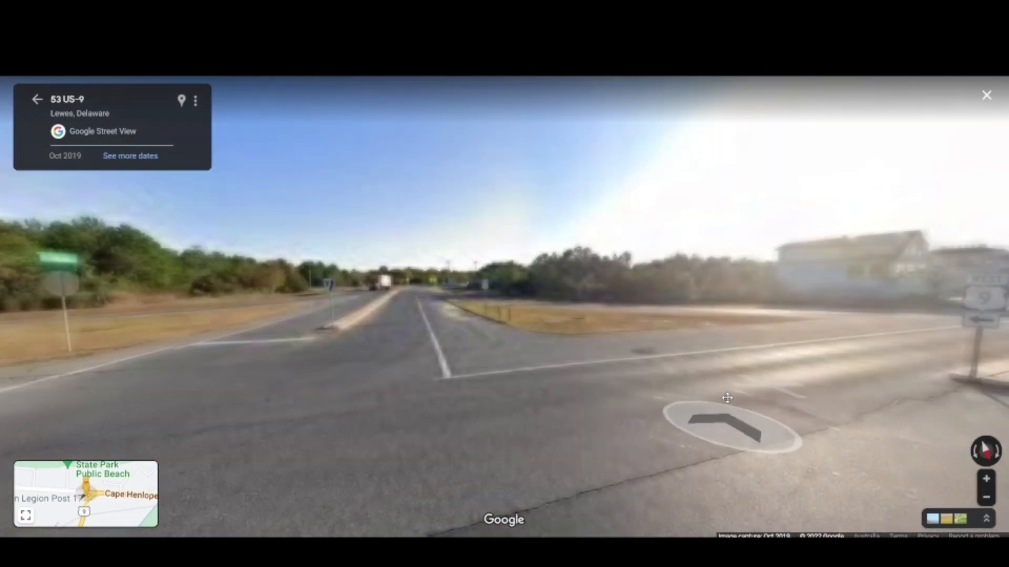
{"action": "left_click_drag", "start_coordinate": [204, 394], "coordinate": [708, 358]}
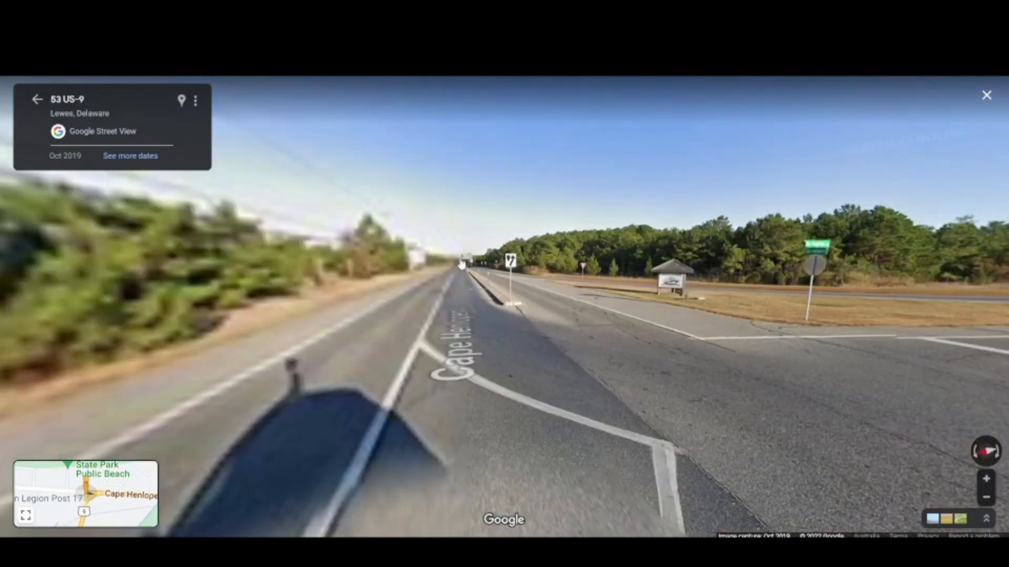
Advance along Cape Henlopen Dr in Street View and examine the green direction sign beside the road.
{"action": "left_click", "coordinate": [426, 284]}
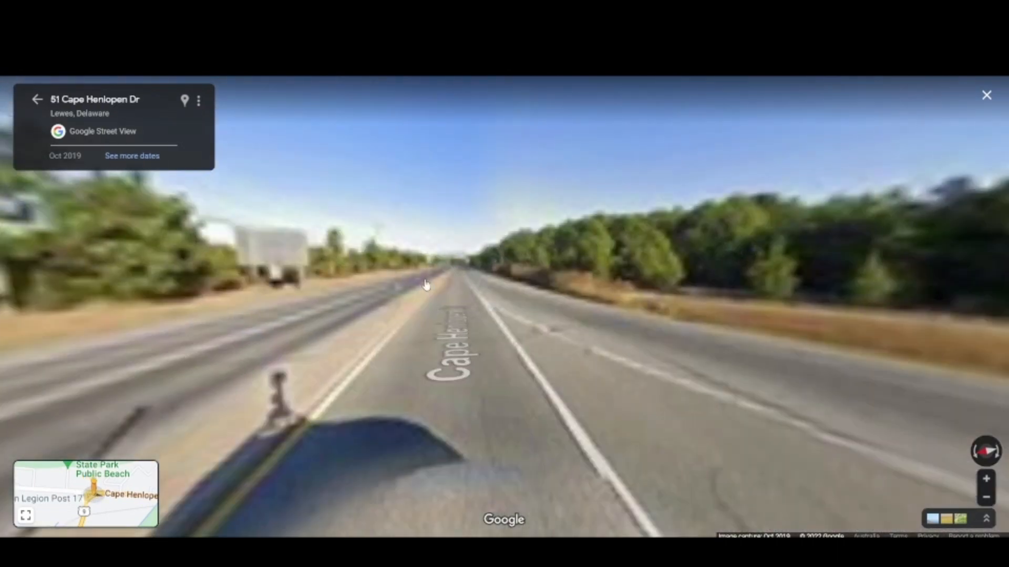
{"action": "left_click", "coordinate": [358, 299]}
{"action": "left_click_drag", "start_coordinate": [599, 343], "coordinate": [836, 350]}
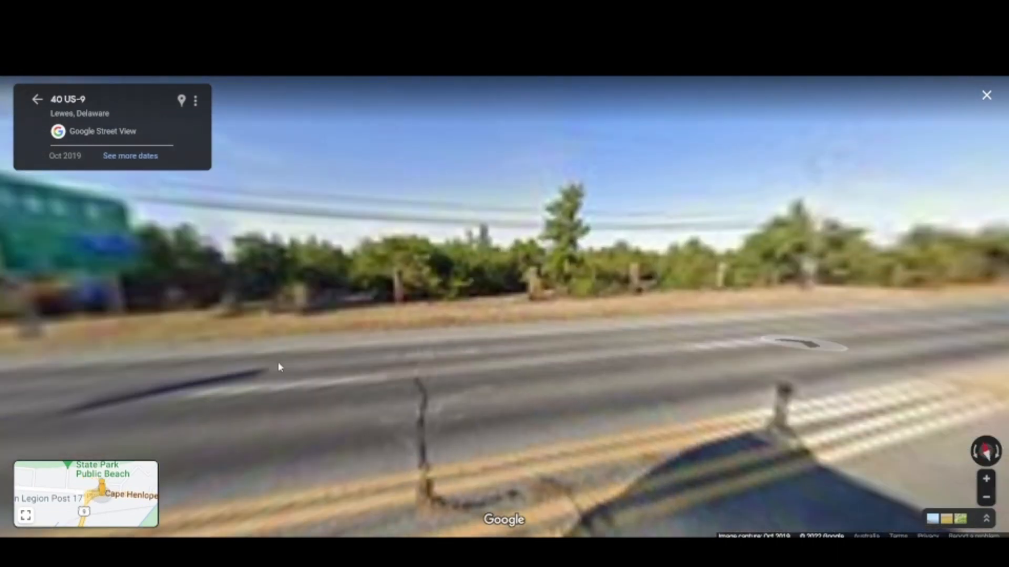
{"action": "left_click_drag", "start_coordinate": [279, 367], "coordinate": [709, 363]}
{"action": "scroll", "coordinate": [390, 232], "scroll_direction": "up", "scroll_amount": 3}
{"action": "scroll", "coordinate": [389, 232], "scroll_direction": "up", "scroll_amount": 2}
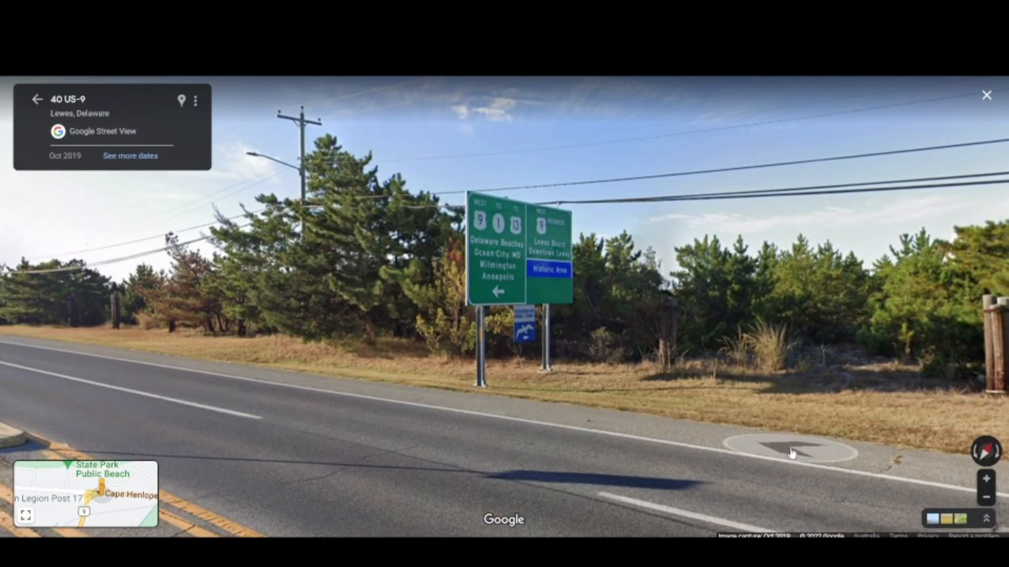
Follow US-9 toward the ferry terminal in Street View and inspect the road up to the overhead ferry sign.
{"action": "left_click_drag", "start_coordinate": [792, 453], "coordinate": [266, 376]}
{"action": "left_click_drag", "start_coordinate": [804, 314], "coordinate": [321, 331]}
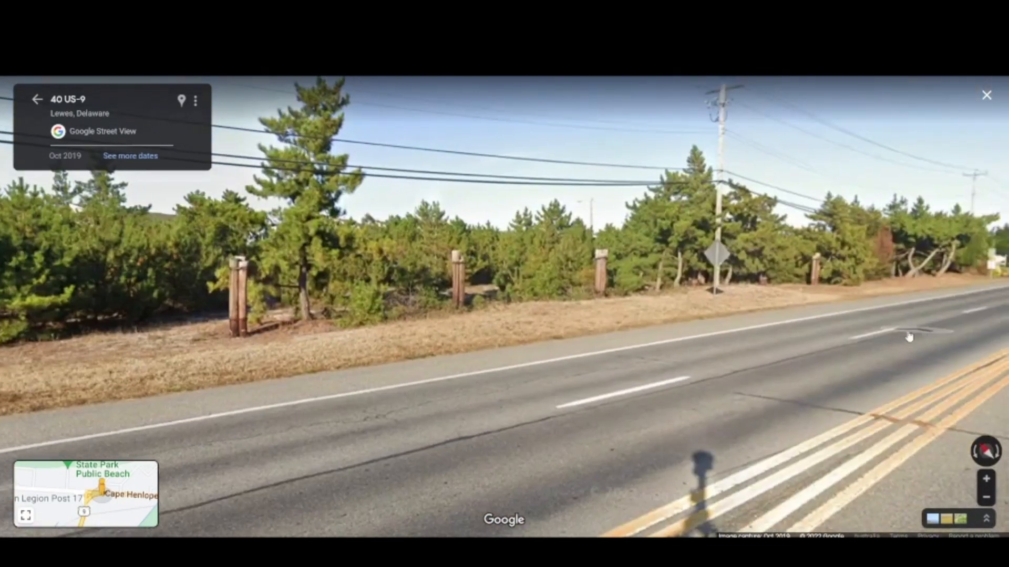
{"action": "left_click_drag", "start_coordinate": [910, 338], "coordinate": [543, 331]}
{"action": "left_click", "coordinate": [733, 268]}
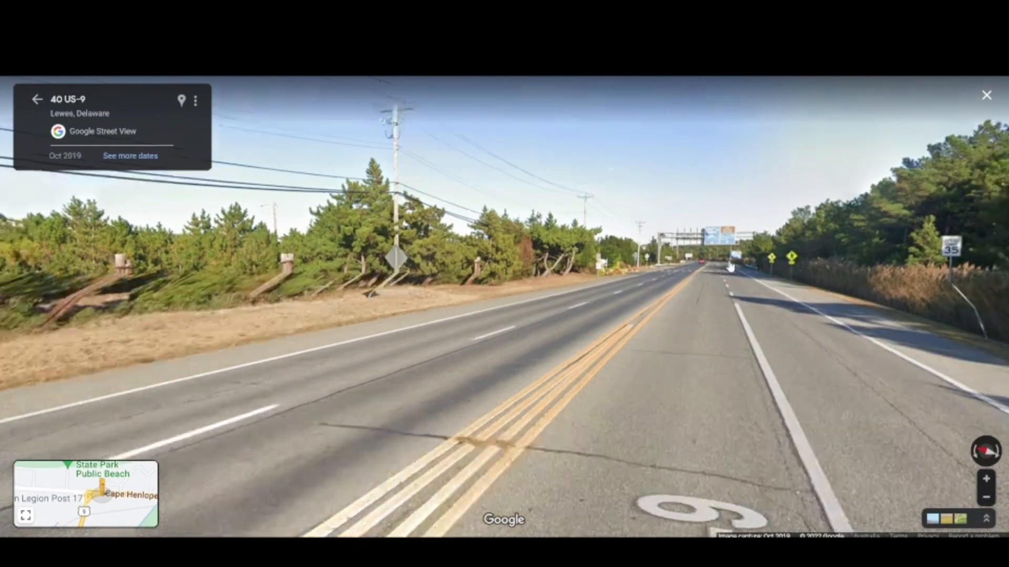
{"action": "left_click", "coordinate": [613, 310]}
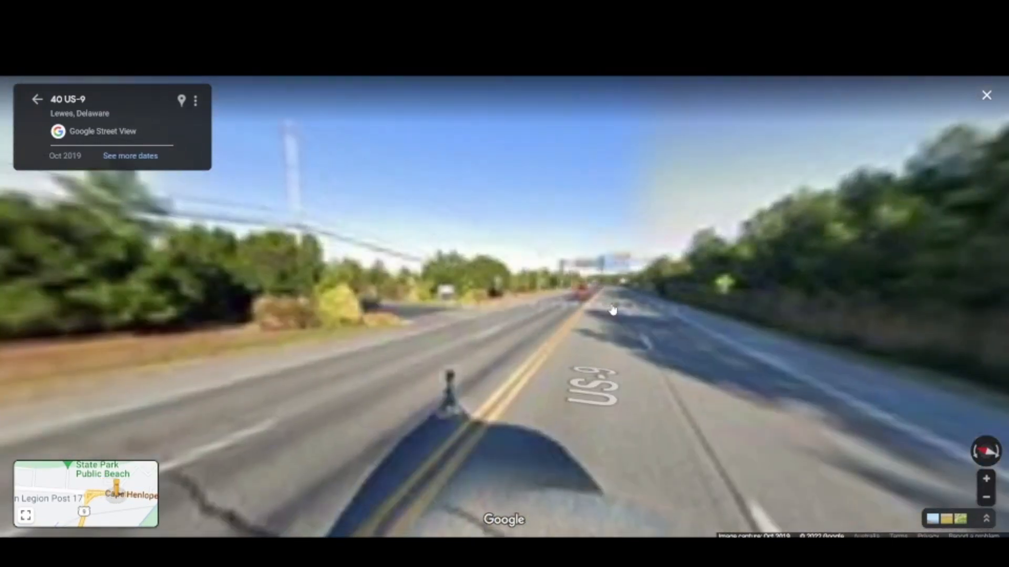
{"action": "left_click", "coordinate": [643, 251]}
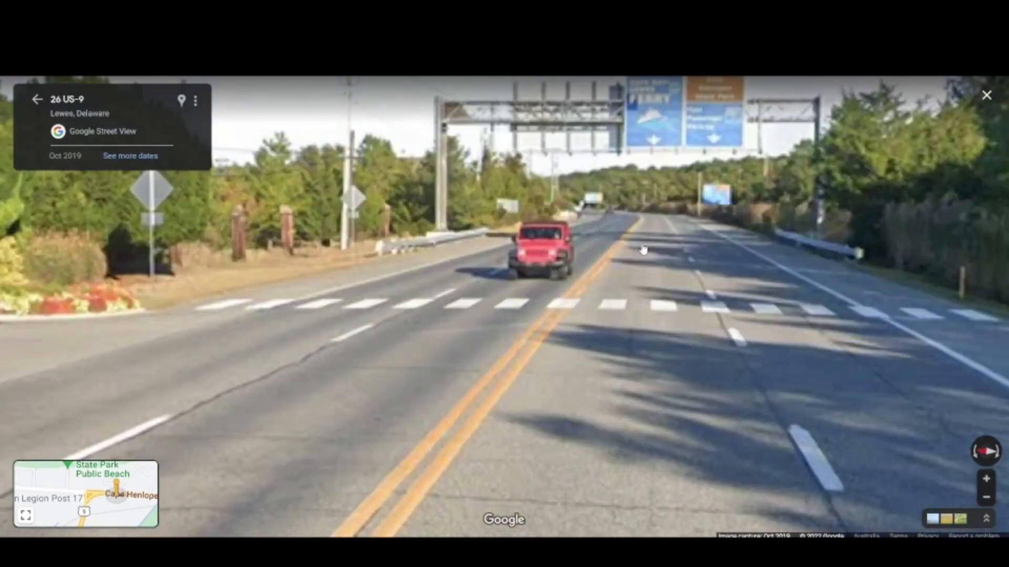
{"action": "left_click", "coordinate": [618, 255]}
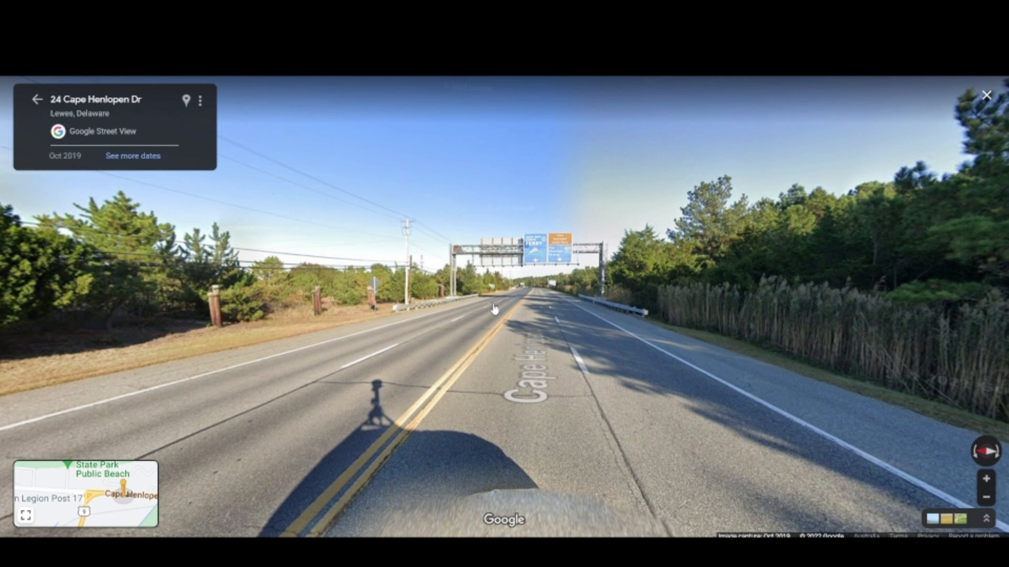
{"action": "left_click", "coordinate": [530, 303]}
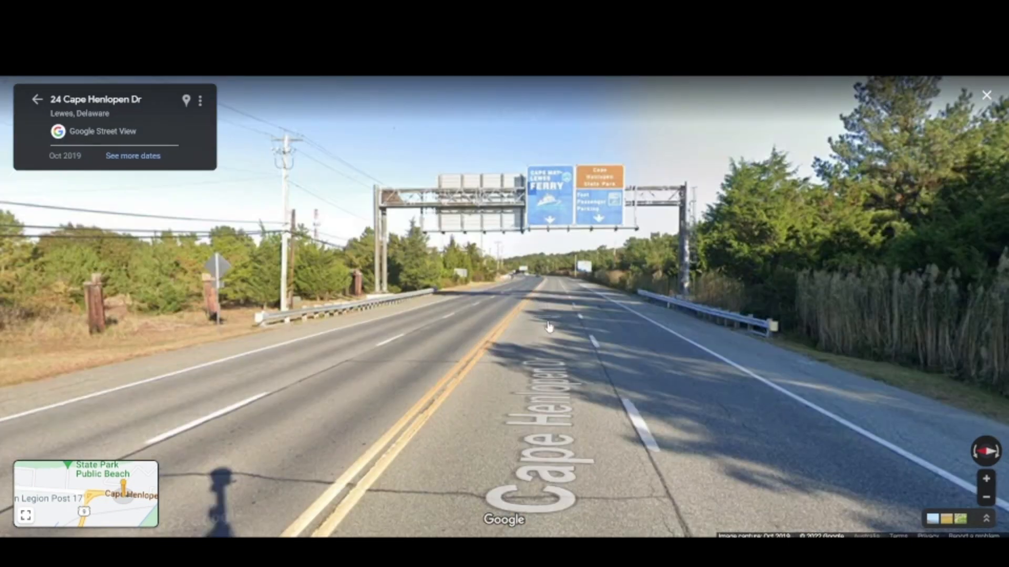
{"action": "left_click", "coordinate": [549, 329]}
{"action": "left_click_drag", "start_coordinate": [548, 350], "coordinate": [562, 350]}
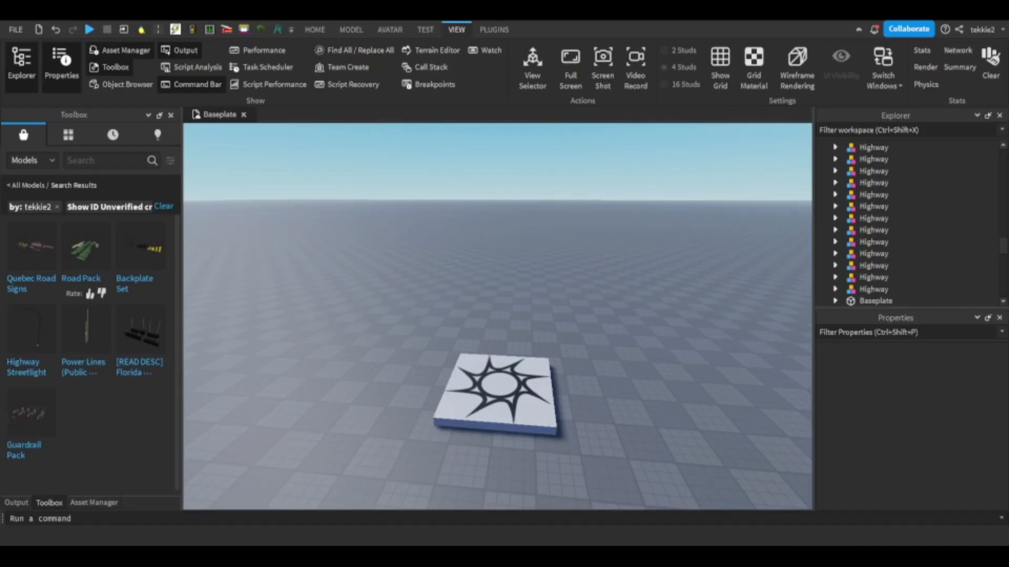
Switch to Roblox Studio and move a Highway segment with a double yellow centre line from the road pack onto the baseplate.
{"action": "key", "text": "w"}
{"action": "right_click_drag", "start_coordinate": [537, 265], "coordinate": [537, 265]}
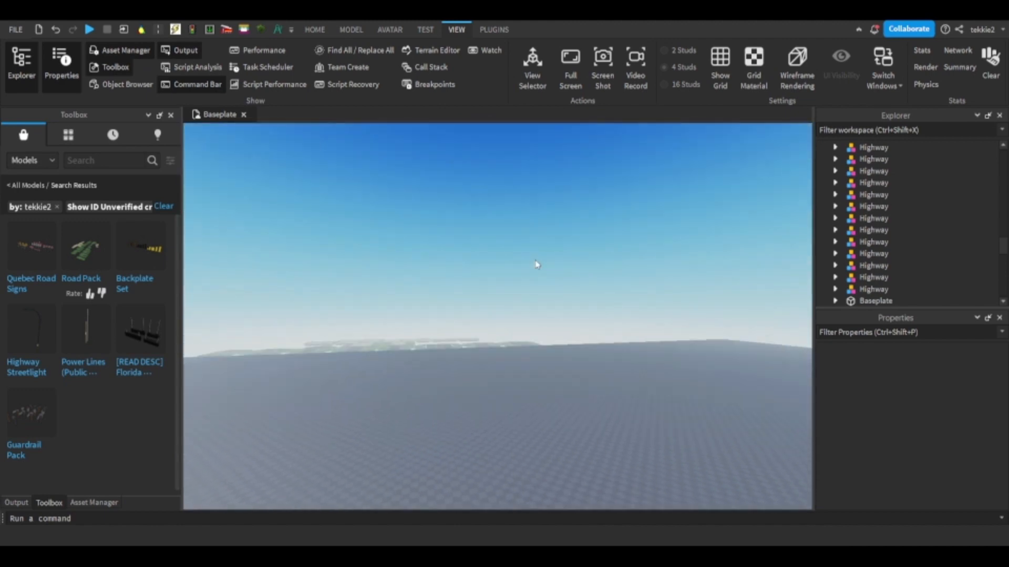
{"action": "key", "text": "w"}
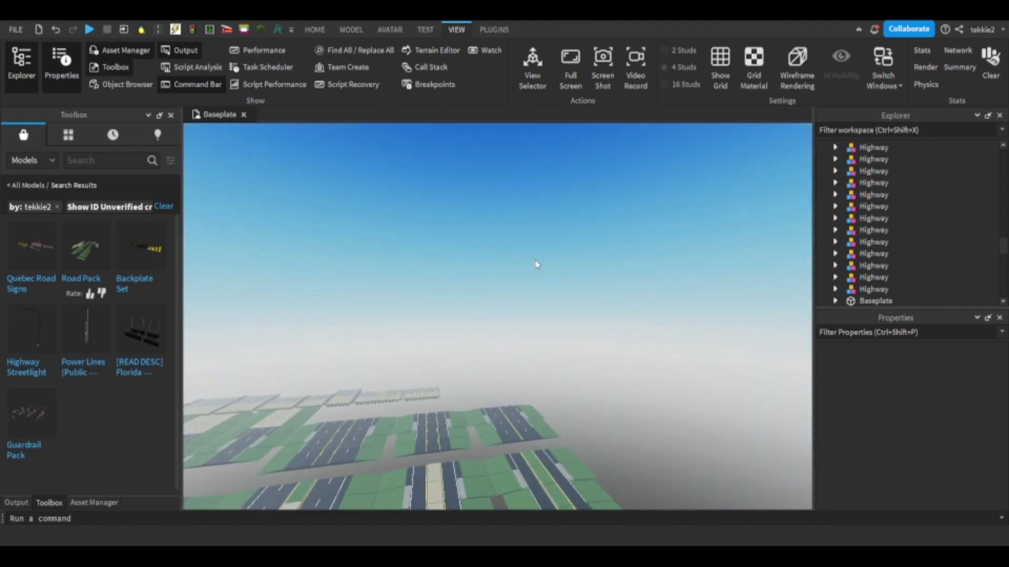
{"action": "key", "text": "w"}
{"action": "right_click_drag", "start_coordinate": [536, 265], "coordinate": [534, 259]}
{"action": "left_click", "coordinate": [339, 34]}
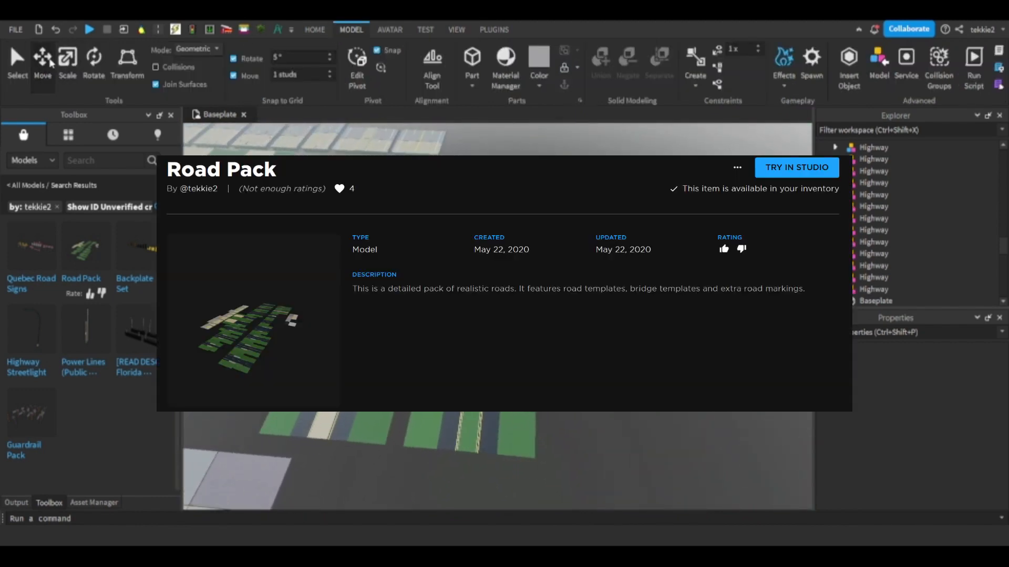
{"action": "left_click", "coordinate": [51, 63]}
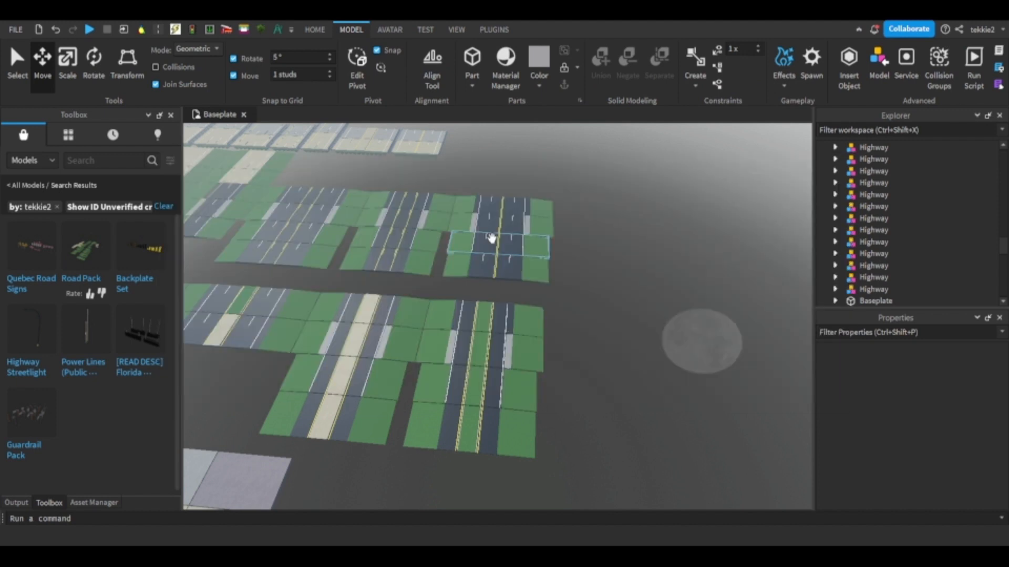
{"action": "left_click", "coordinate": [490, 238]}
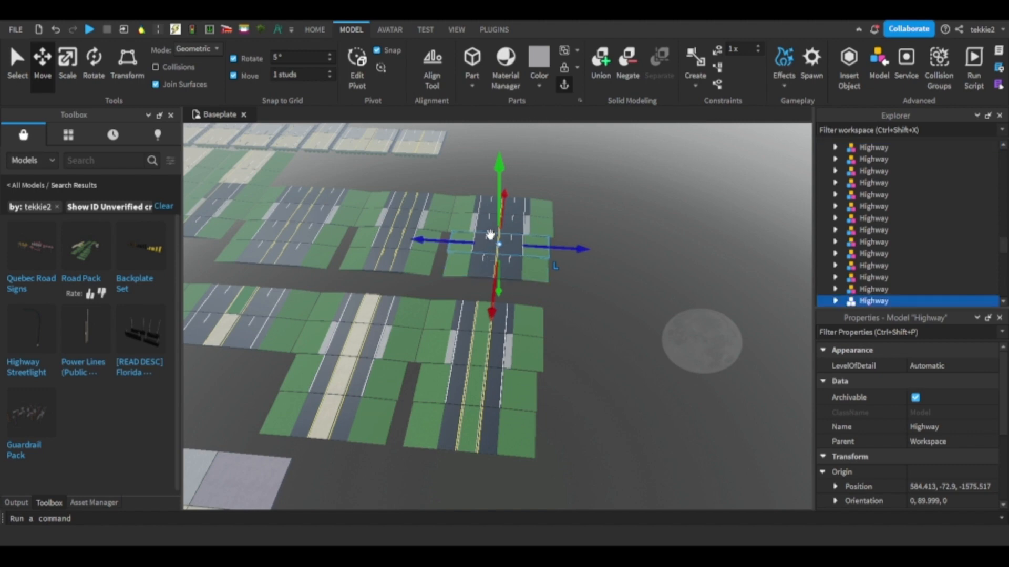
{"action": "left_click_drag", "start_coordinate": [489, 235], "coordinate": [507, 275]}
{"action": "scroll", "coordinate": [469, 250], "scroll_direction": "up", "scroll_amount": 12}
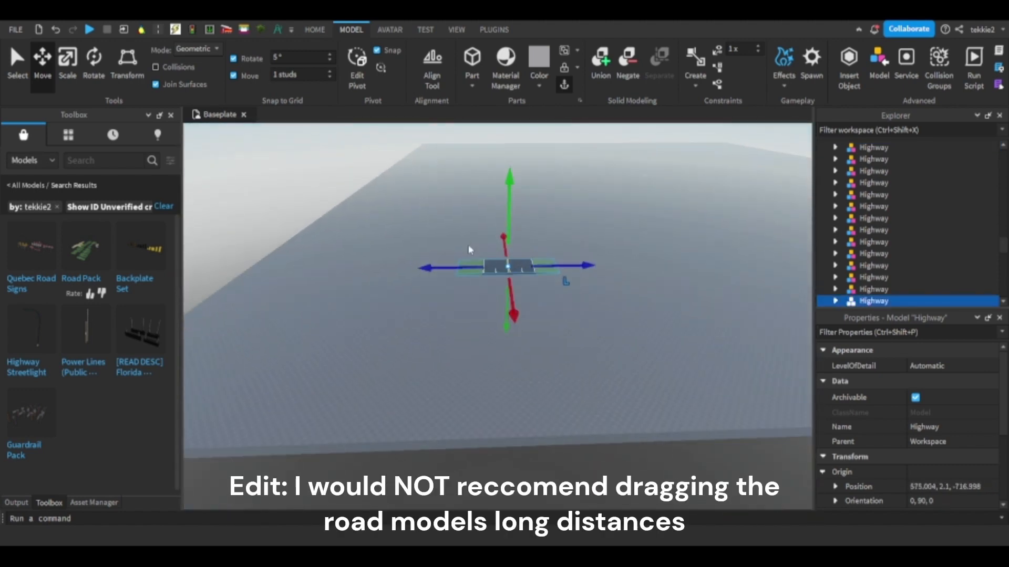
Rotate the Highway segment 90 degrees and reposition it on the baseplate at about X 599, Z -650.
{"action": "left_click", "coordinate": [495, 244]}
{"action": "scroll", "coordinate": [494, 263], "scroll_direction": "up", "scroll_amount": 8}
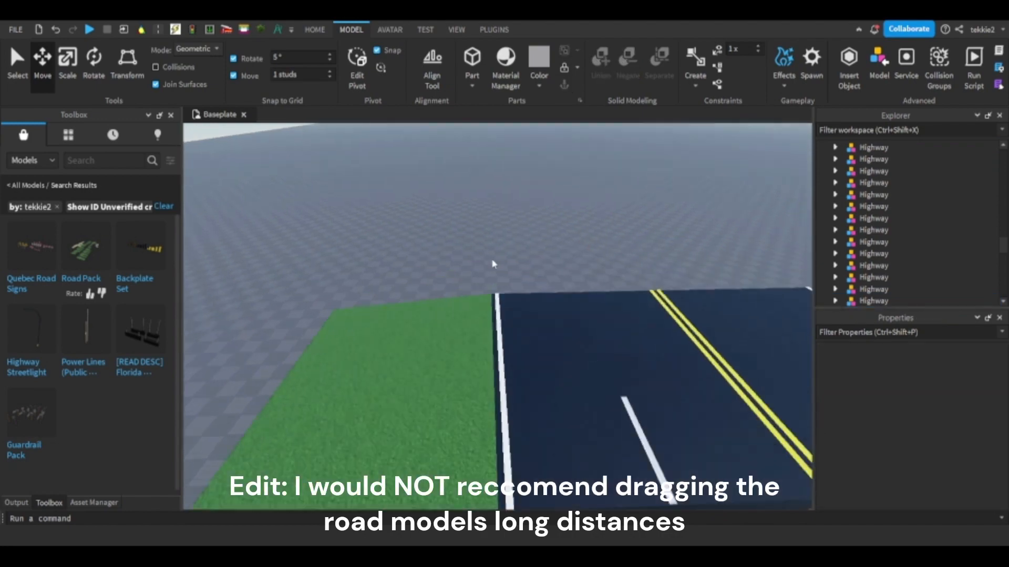
{"action": "scroll", "coordinate": [494, 315], "scroll_direction": "down", "scroll_amount": 2}
{"action": "left_click_drag", "start_coordinate": [499, 298], "coordinate": [480, 308]}
{"action": "key", "text": "ctrl+r"}
{"action": "scroll", "coordinate": [480, 308], "scroll_direction": "down", "scroll_amount": 10}
{"action": "right_click_drag", "start_coordinate": [480, 308], "coordinate": [480, 307]}
{"action": "left_click_drag", "start_coordinate": [480, 308], "coordinate": [482, 273]}
{"action": "key", "text": "d"}
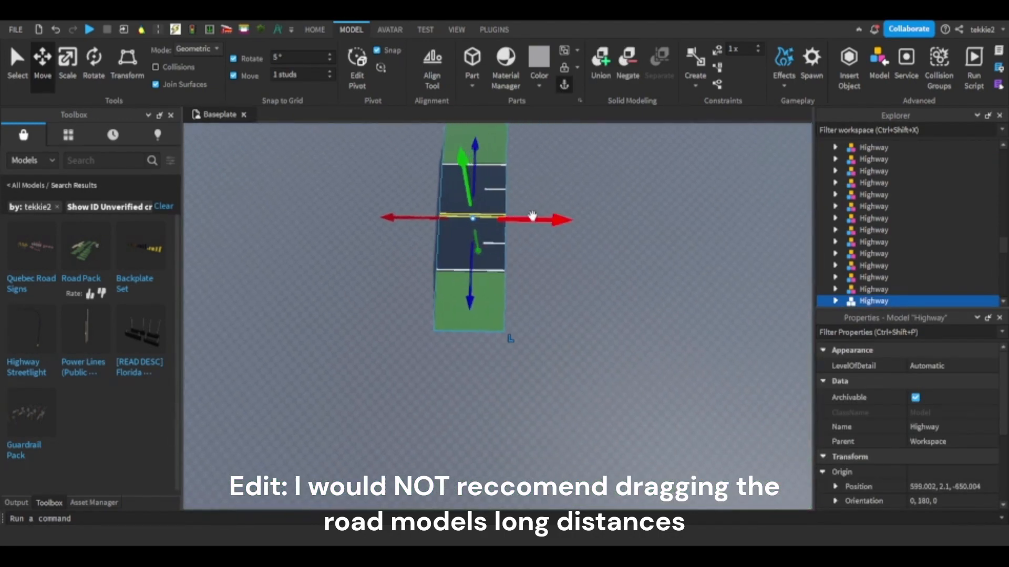
Use the View Selector's top view to move the Highway segment across the baseplate to about X -582, Z 503.
{"action": "left_click", "coordinate": [456, 29]}
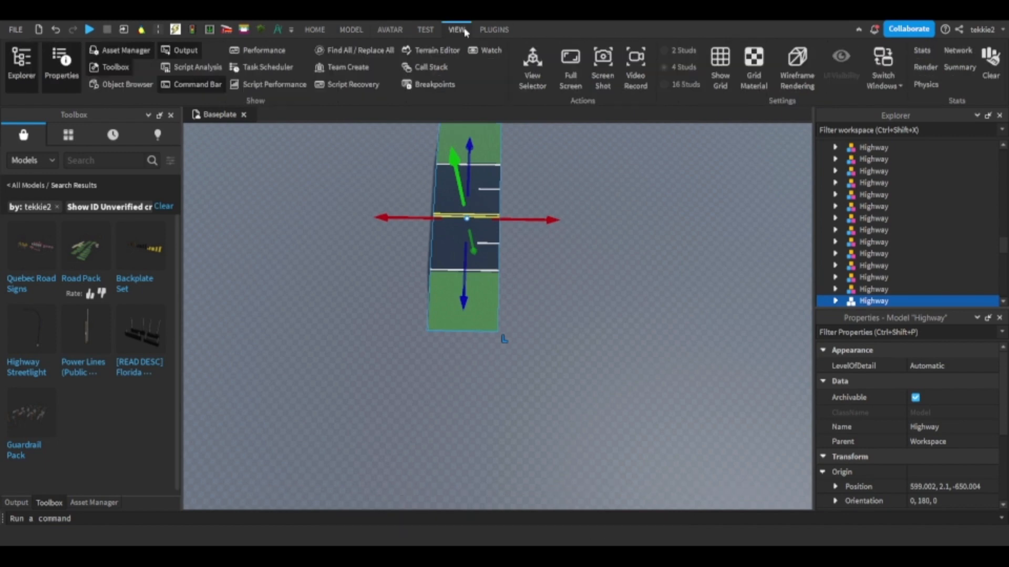
{"action": "left_click", "coordinate": [533, 67]}
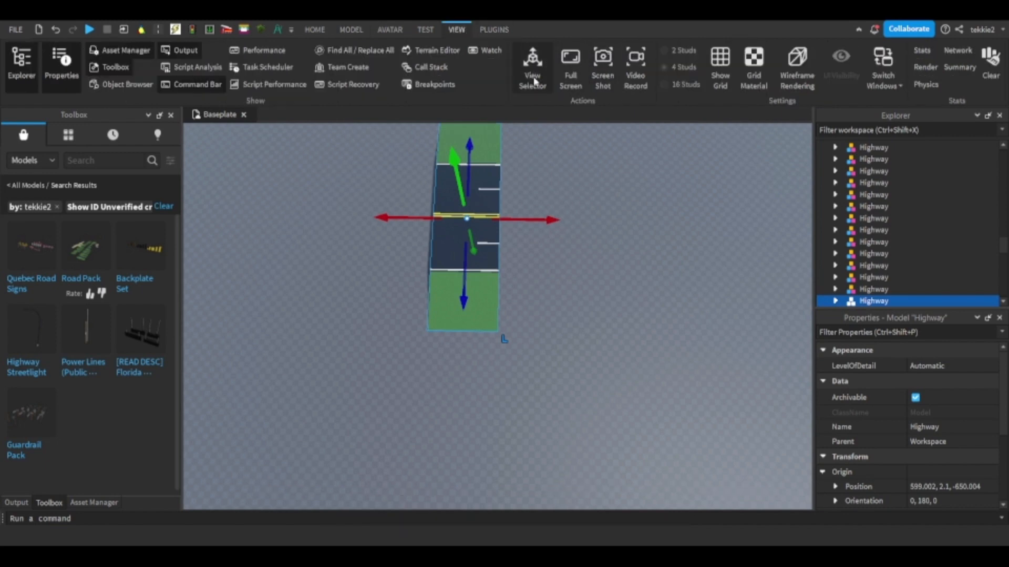
{"action": "left_click", "coordinate": [761, 164]}
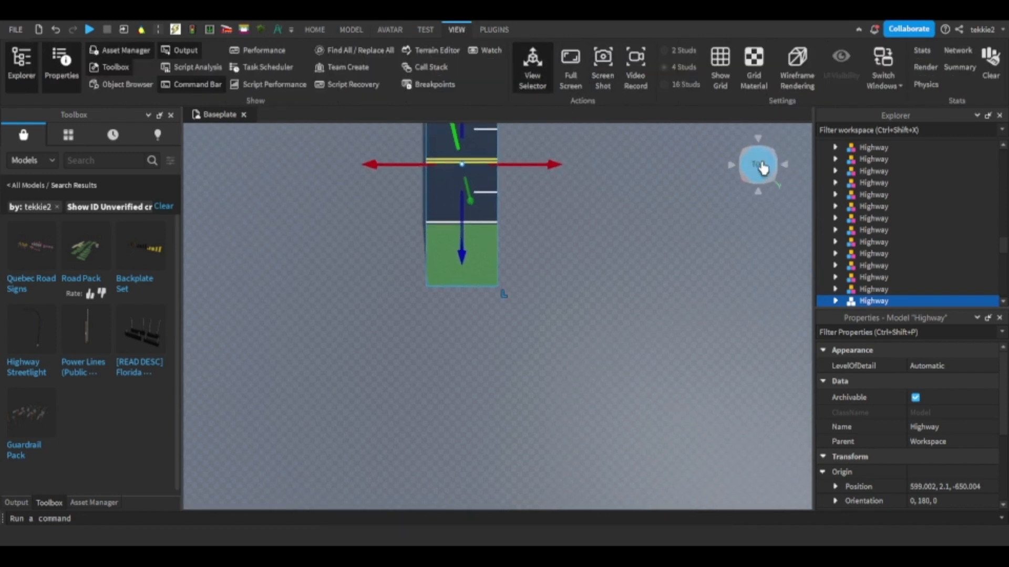
{"action": "scroll", "coordinate": [536, 300], "scroll_direction": "down", "scroll_amount": 4}
{"action": "left_click_drag", "start_coordinate": [522, 165], "coordinate": [457, 210]}
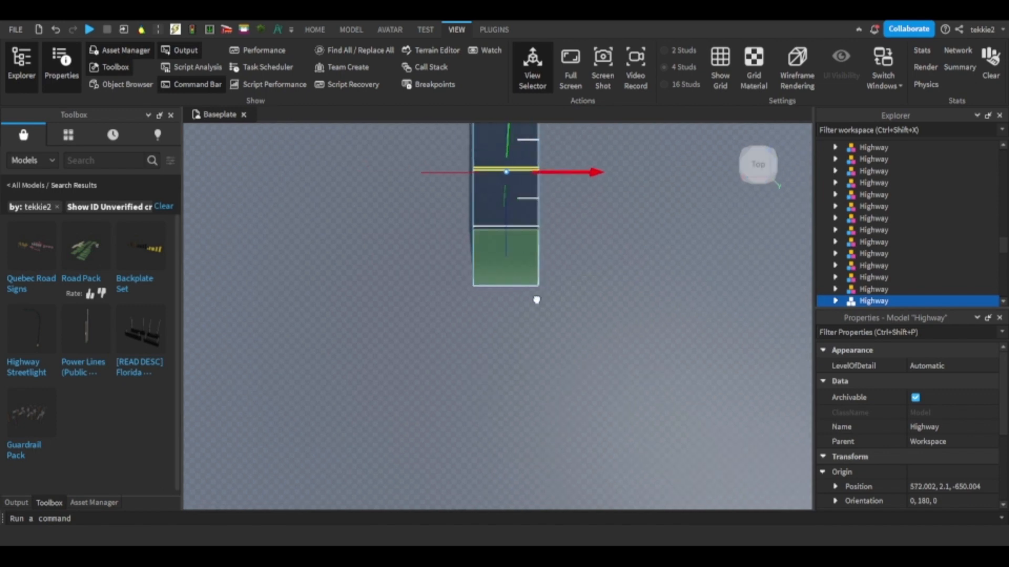
{"action": "left_click", "coordinate": [537, 78]}
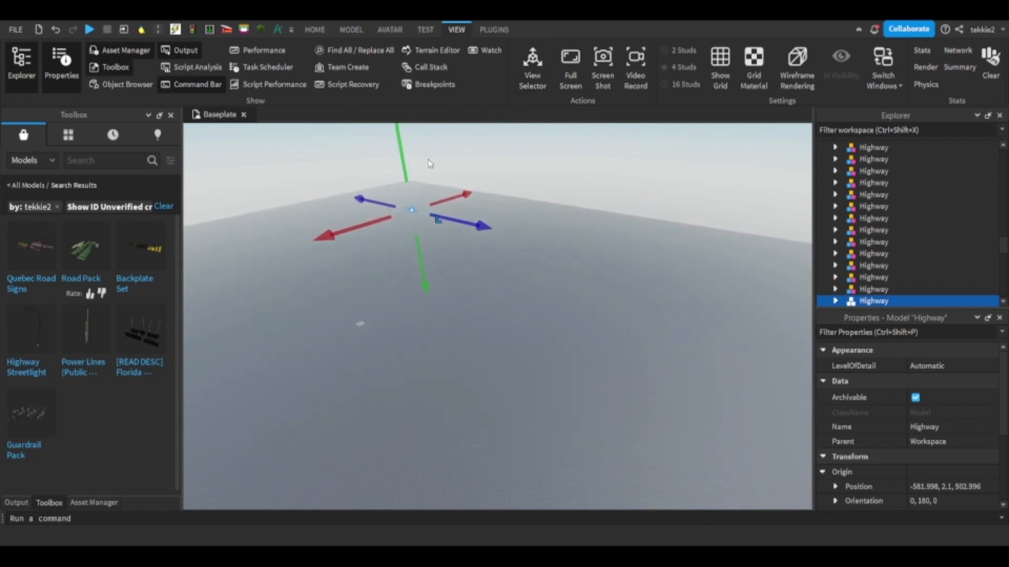
{"action": "key", "text": "f"}
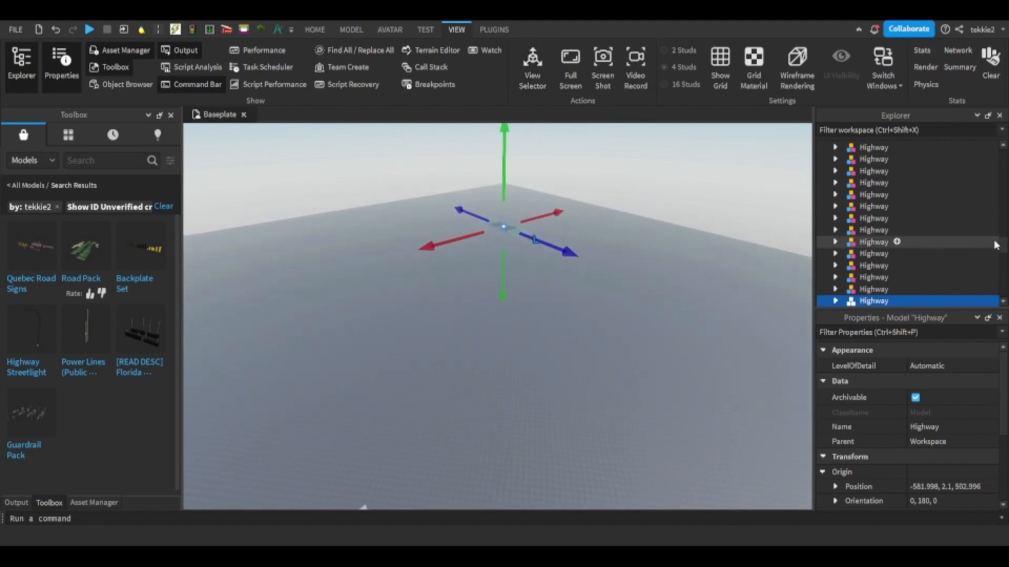
Find the Baseplate in the workspace hierarchy and delete it.
{"action": "left_click_drag", "start_coordinate": [1003, 249], "coordinate": [1004, 299]}
{"action": "scroll", "coordinate": [852, 200], "scroll_direction": "up", "scroll_amount": 9}
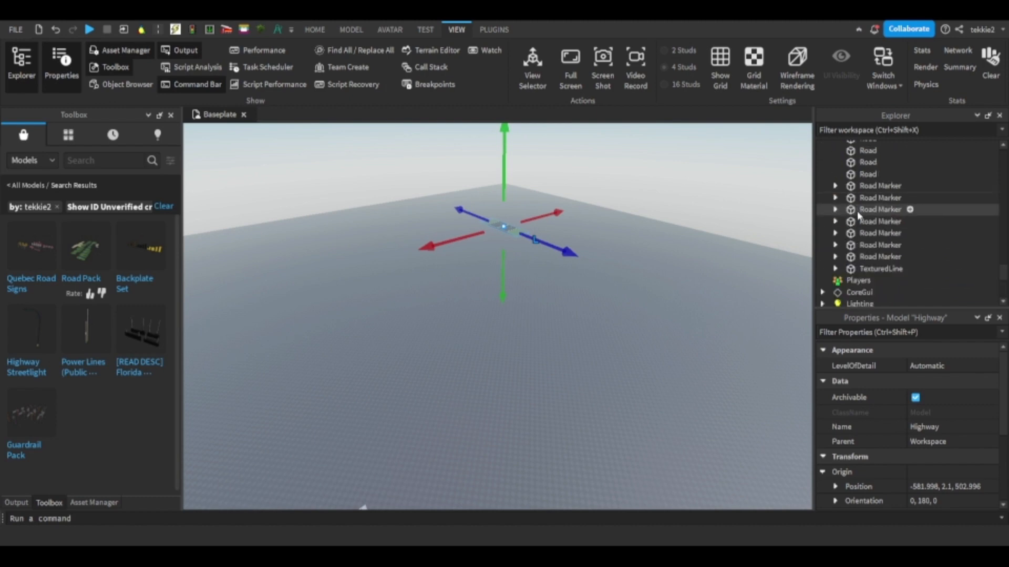
{"action": "scroll", "coordinate": [858, 217], "scroll_direction": "up", "scroll_amount": 2}
{"action": "left_click", "coordinate": [861, 234]}
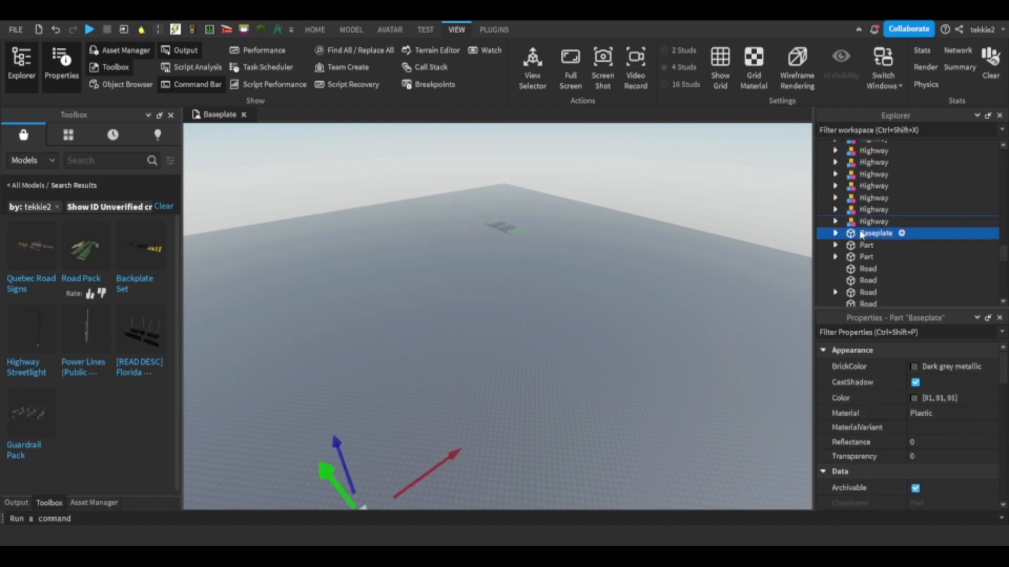
{"action": "key", "text": "Delete"}
Move the SpawnLocation from its original place onto the grass verge of the Highway segment.
{"action": "right_click_drag", "start_coordinate": [490, 216], "coordinate": [489, 215]}
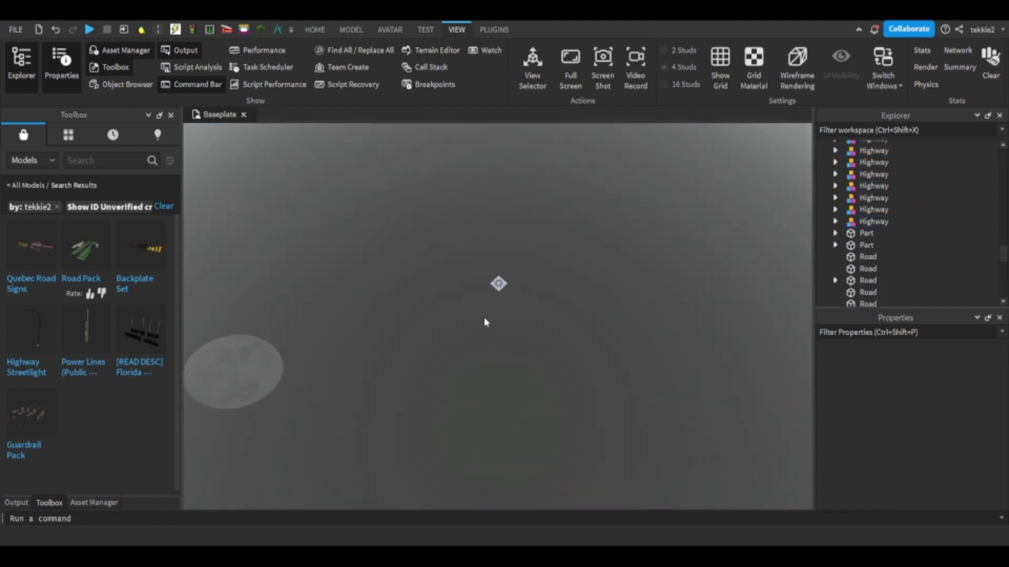
{"action": "left_click", "coordinate": [500, 283]}
{"action": "right_click_drag", "start_coordinate": [531, 303], "coordinate": [531, 302]}
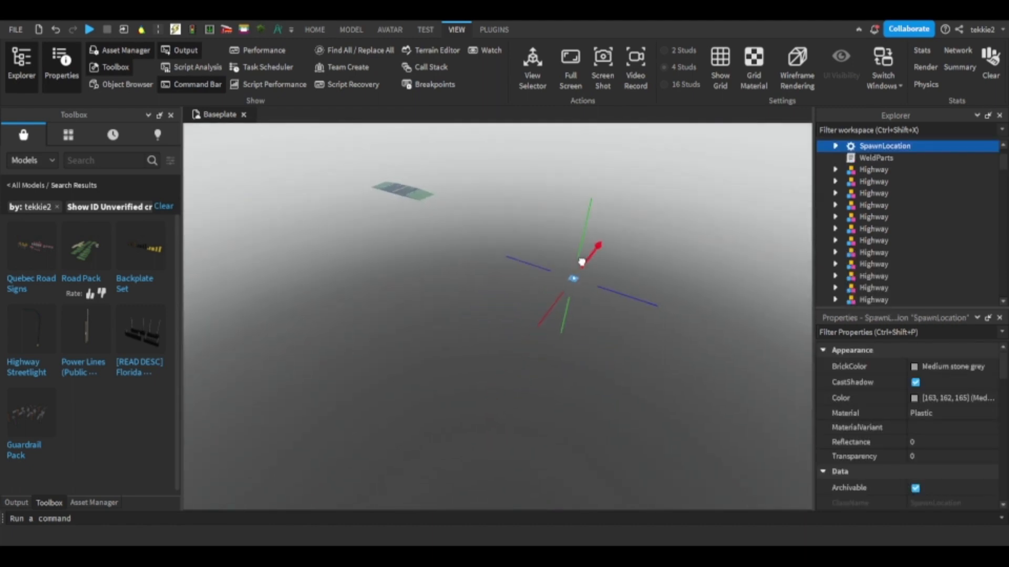
{"action": "left_click", "coordinate": [482, 235]}
{"action": "left_click_drag", "start_coordinate": [573, 277], "coordinate": [466, 184]}
{"action": "right_click_drag", "start_coordinate": [467, 184], "coordinate": [467, 181]}
{"action": "scroll", "coordinate": [467, 181], "scroll_direction": "up", "scroll_amount": 3}
{"action": "scroll", "coordinate": [466, 181], "scroll_direction": "up", "scroll_amount": 3}
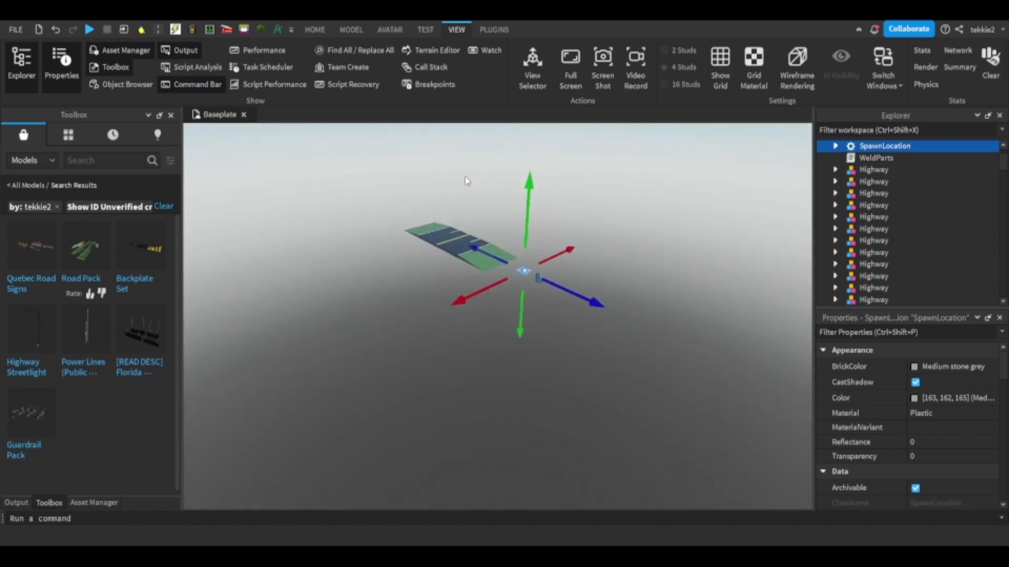
{"action": "scroll", "coordinate": [526, 279], "scroll_direction": "up", "scroll_amount": 4}
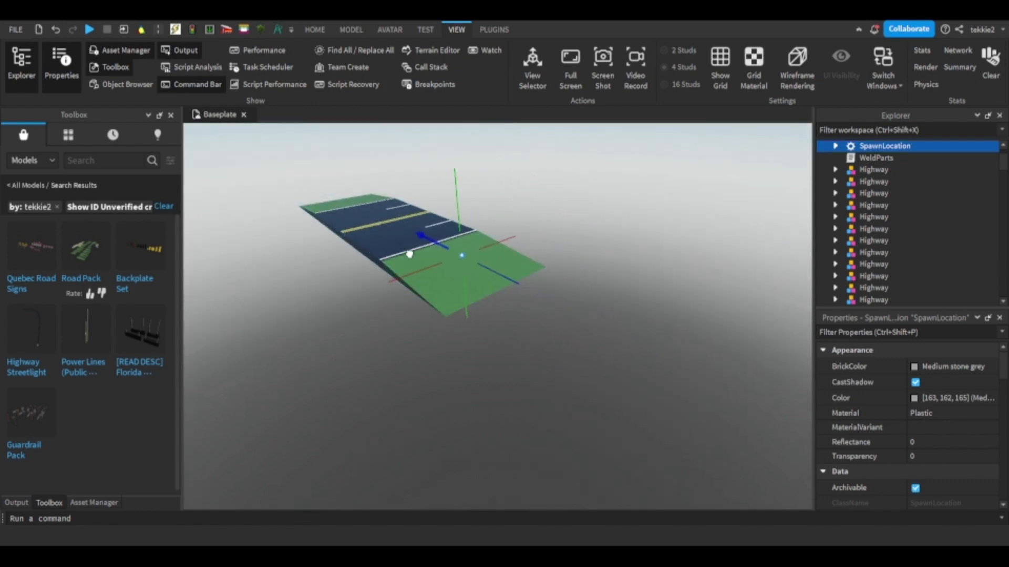
{"action": "left_click_drag", "start_coordinate": [410, 254], "coordinate": [448, 255]}
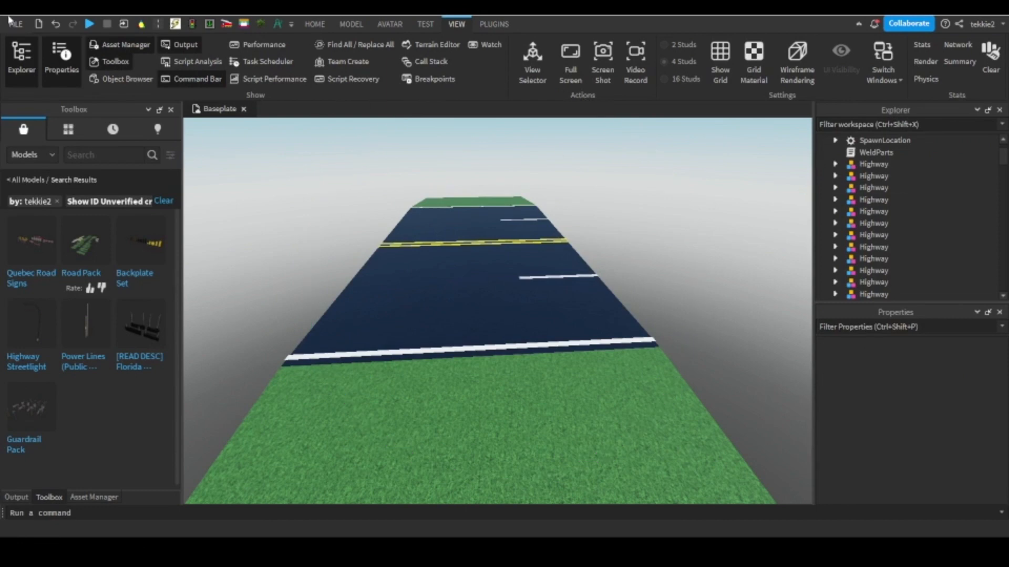
Publish the place to Roblox as a new game named "Lewes, DE".
{"action": "left_click", "coordinate": [9, 21]}
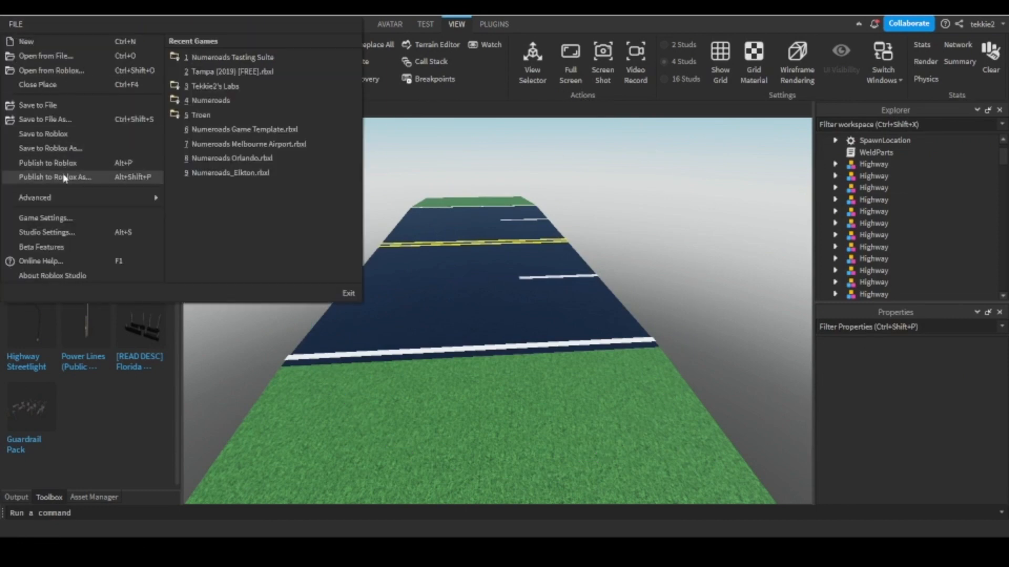
{"action": "left_click", "coordinate": [57, 177]}
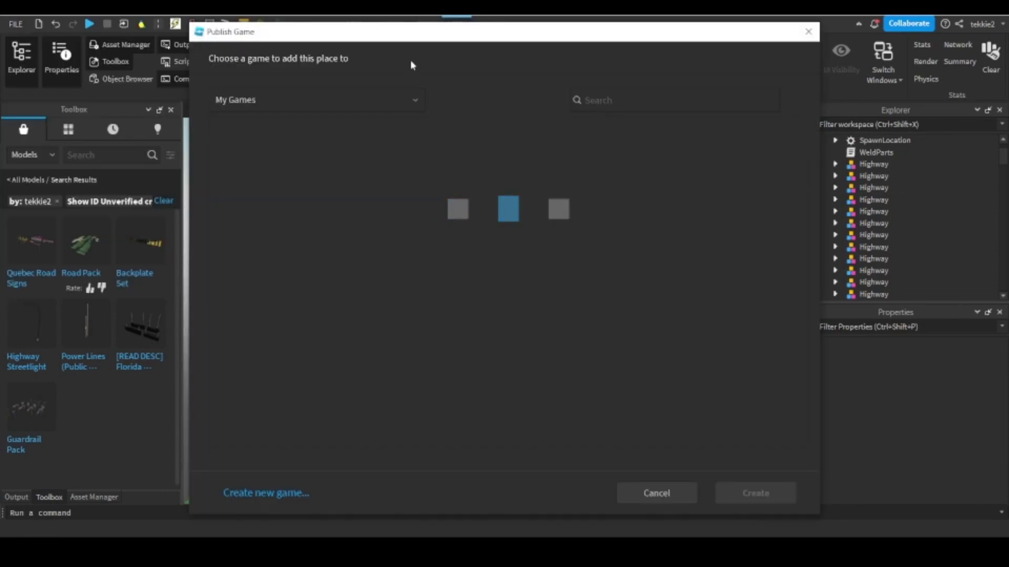
{"action": "left_click", "coordinate": [281, 494]}
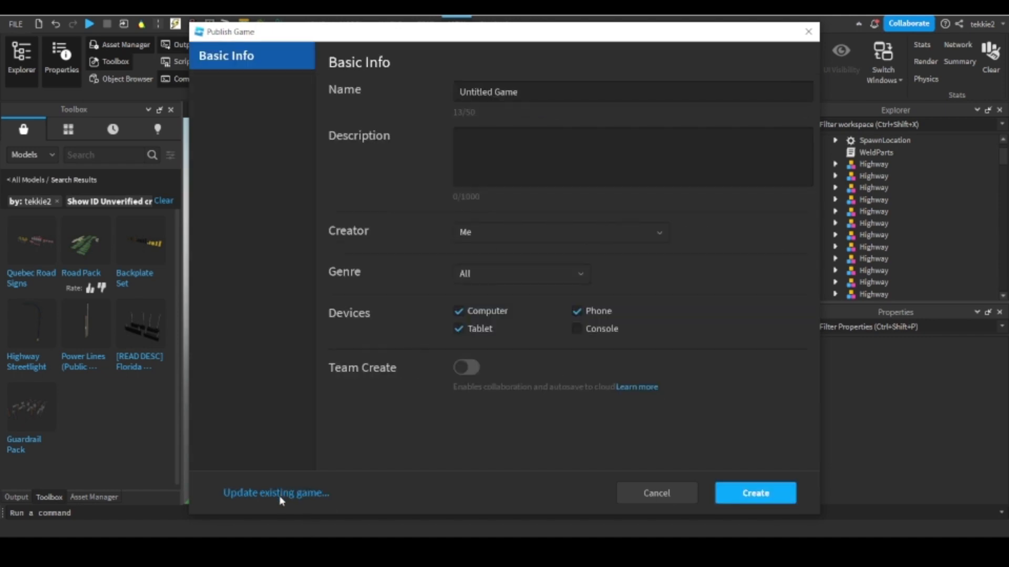
{"action": "left_click_drag", "start_coordinate": [525, 92], "coordinate": [242, 97]}
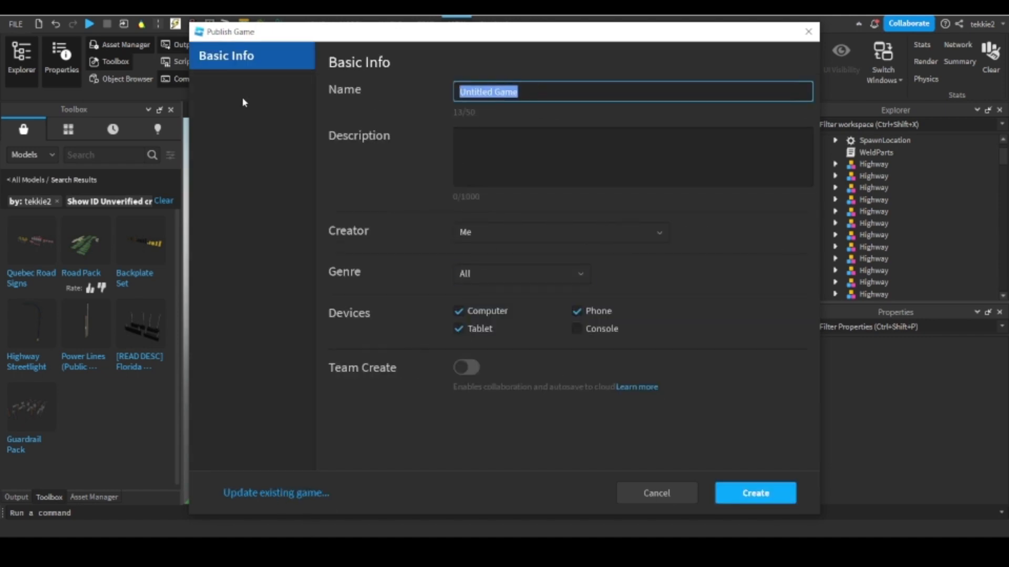
{"action": "type", "text": "Lewes,"}
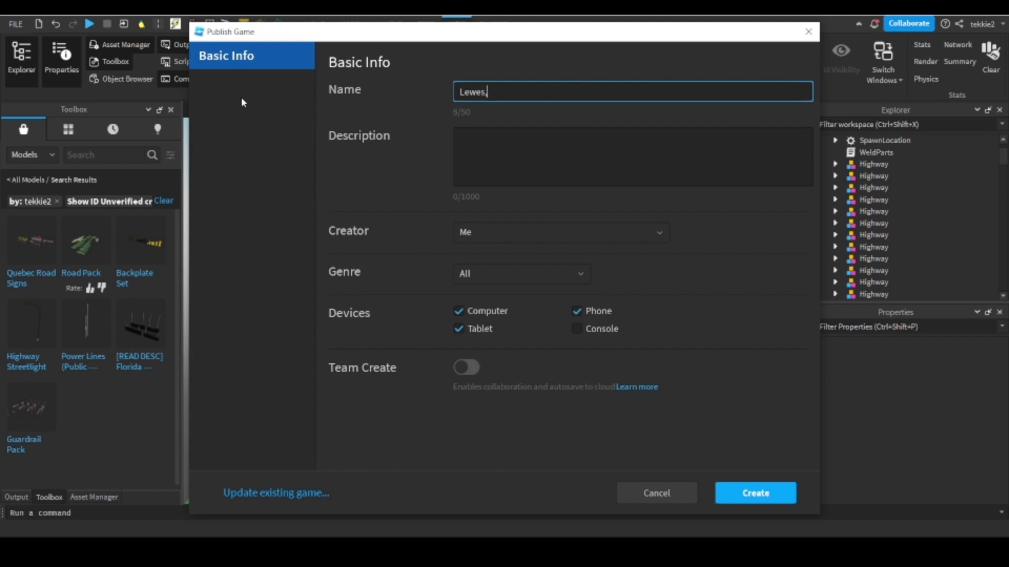
{"action": "type", "text": " DE"}
{"action": "left_click", "coordinate": [760, 493]}
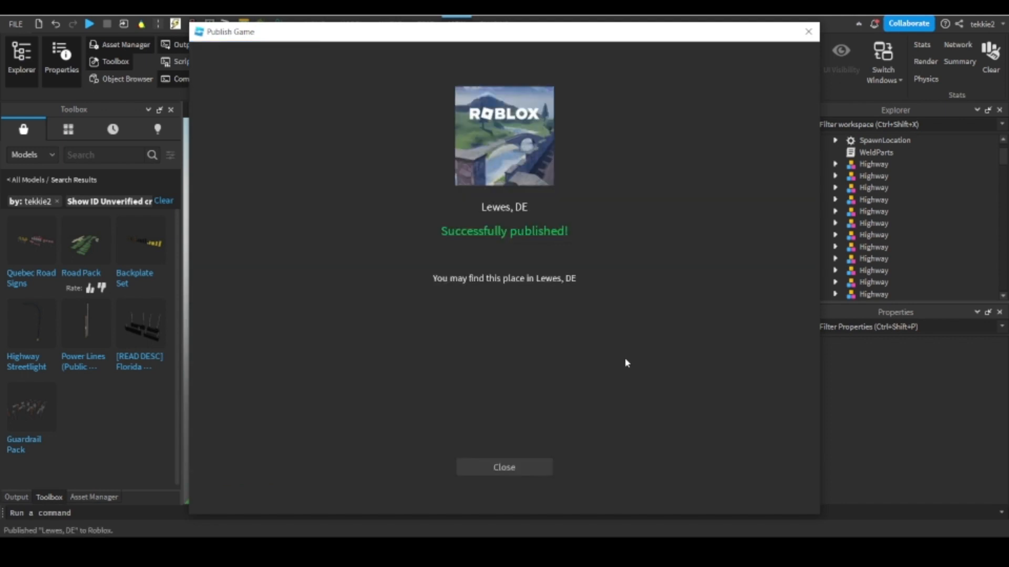
{"action": "left_click", "coordinate": [507, 469]}
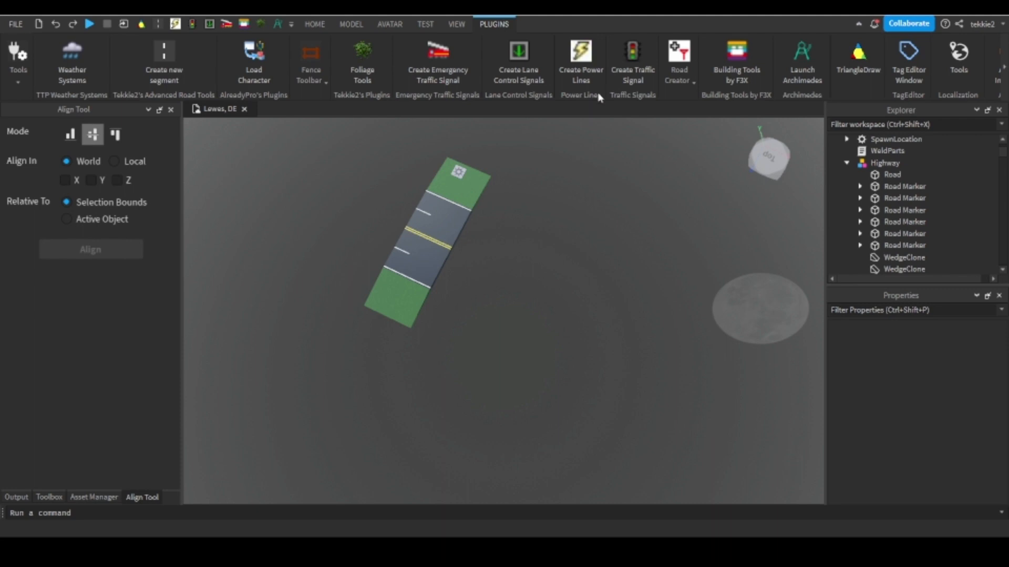
Launch Building Tools by F3X with the Resize tool and select a white dashed lane marker on the Highway segment.
{"action": "left_click", "coordinate": [737, 60]}
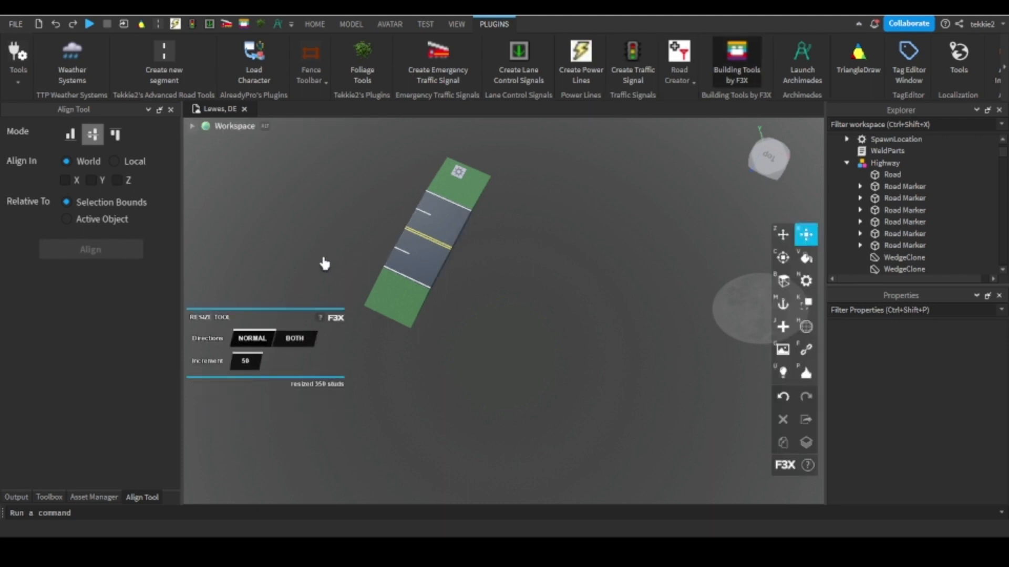
{"action": "right_click_drag", "start_coordinate": [524, 221], "coordinate": [524, 221]}
{"action": "scroll", "coordinate": [561, 242], "scroll_direction": "up", "scroll_amount": 1}
{"action": "scroll", "coordinate": [488, 206], "scroll_direction": "up", "scroll_amount": 1}
{"action": "scroll", "coordinate": [488, 206], "scroll_direction": "up", "scroll_amount": 2}
{"action": "left_click", "coordinate": [483, 217]}
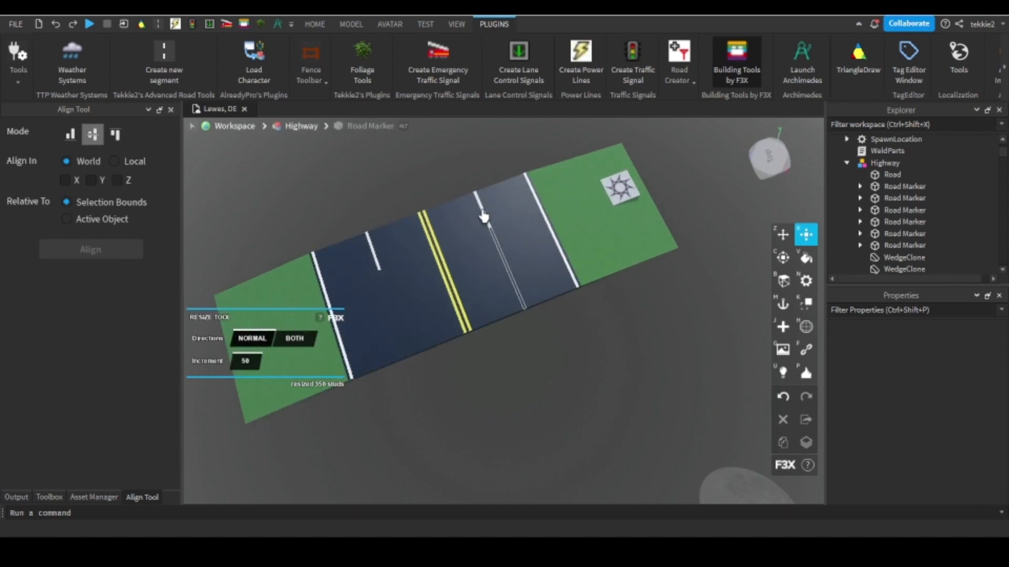
{"action": "left_click", "coordinate": [484, 217]}
{"action": "scroll", "coordinate": [475, 213], "scroll_direction": "up", "scroll_amount": 5}
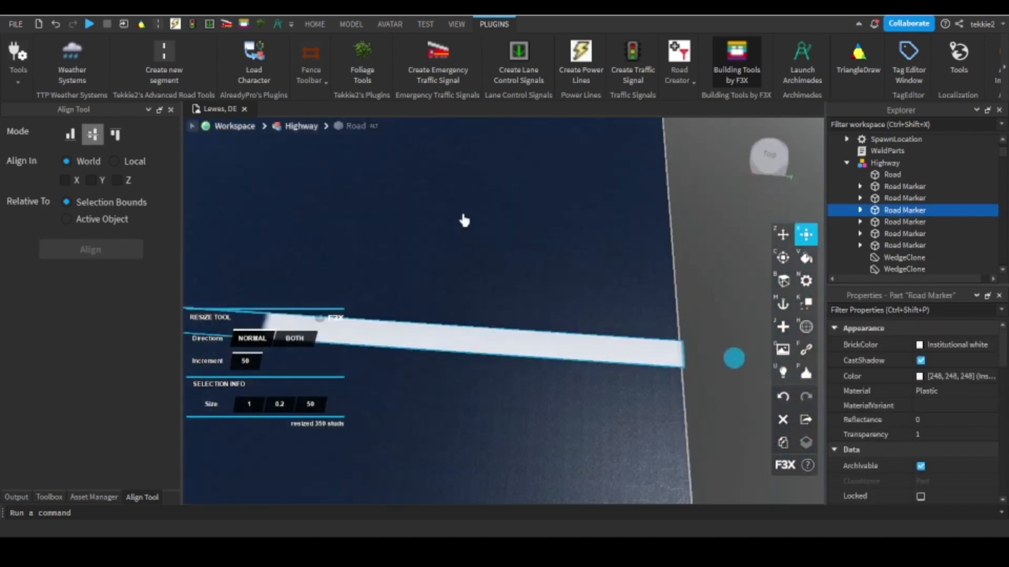
Try to stretch the selected dashed lane marker to a length of 100 studs, and return it to 50 studs.
{"action": "scroll", "coordinate": [462, 215], "scroll_direction": "down", "scroll_amount": 4}
{"action": "right_click_drag", "start_coordinate": [456, 216], "coordinate": [469, 221]}
{"action": "scroll", "coordinate": [464, 218], "scroll_direction": "up", "scroll_amount": 3}
{"action": "scroll", "coordinate": [464, 217], "scroll_direction": "down", "scroll_amount": 4}
{"action": "scroll", "coordinate": [446, 222], "scroll_direction": "up", "scroll_amount": 1}
{"action": "scroll", "coordinate": [453, 225], "scroll_direction": "down", "scroll_amount": 3}
{"action": "scroll", "coordinate": [588, 274], "scroll_direction": "up", "scroll_amount": 3}
{"action": "right_click_drag", "start_coordinate": [646, 278], "coordinate": [599, 289]}
{"action": "scroll", "coordinate": [650, 278], "scroll_direction": "up", "scroll_amount": 3}
{"action": "scroll", "coordinate": [650, 278], "scroll_direction": "down", "scroll_amount": 3}
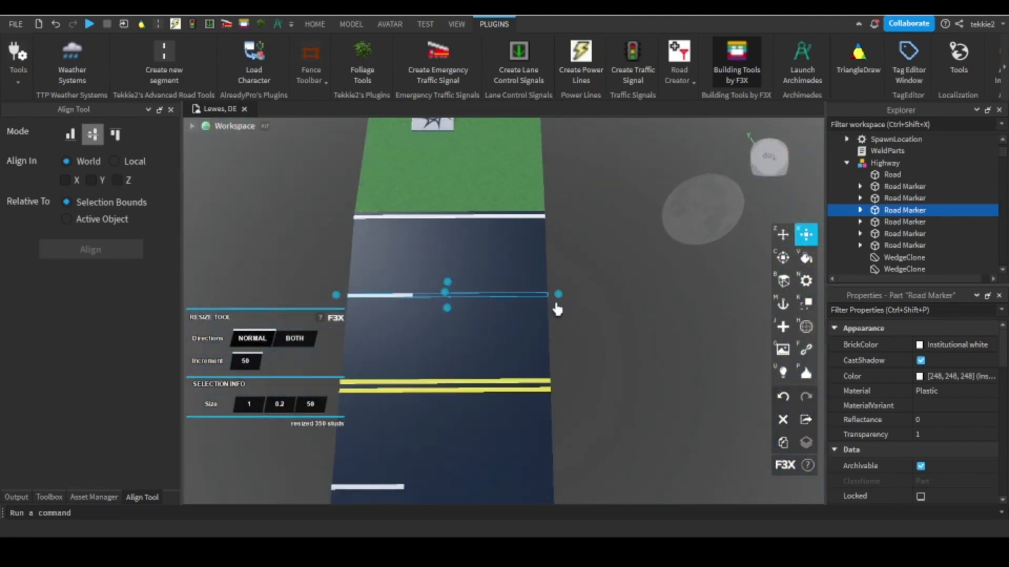
{"action": "left_click_drag", "start_coordinate": [559, 295], "coordinate": [773, 273]}
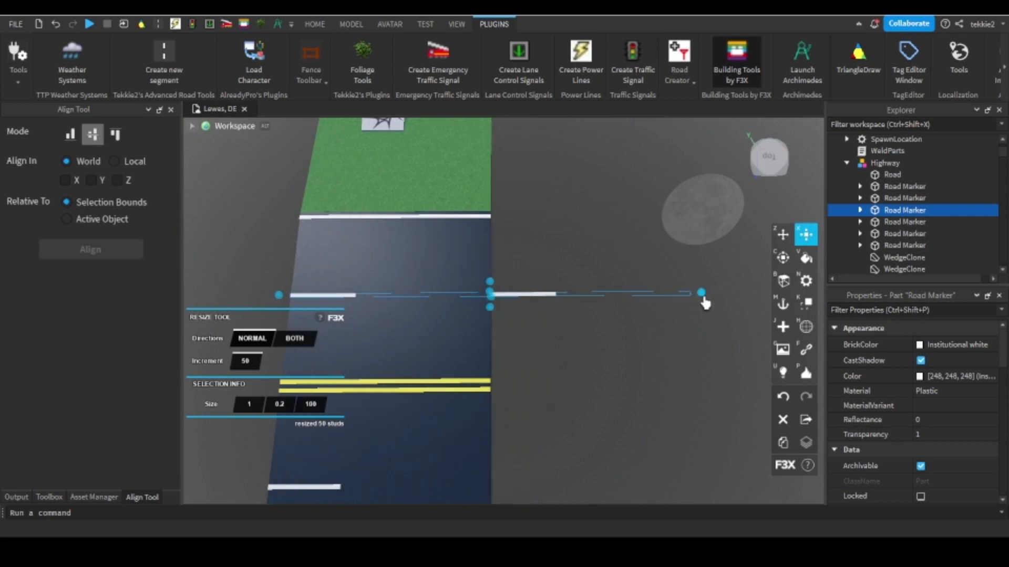
{"action": "key", "text": "d"}
{"action": "left_click_drag", "start_coordinate": [705, 302], "coordinate": [499, 295]}
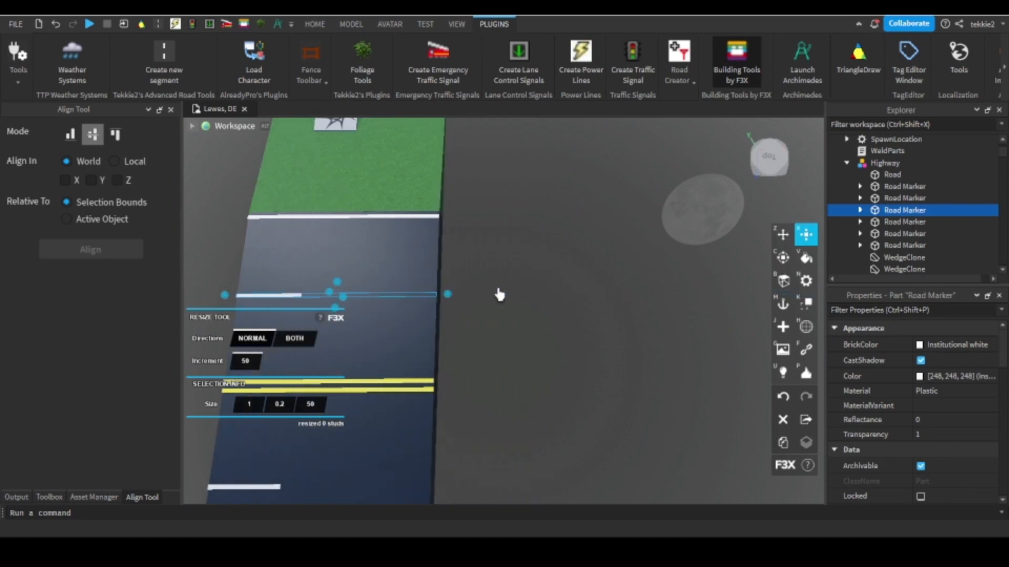
{"action": "scroll", "coordinate": [499, 295], "scroll_direction": "down", "scroll_amount": 5}
{"action": "mouse_move", "coordinate": [499, 296]}
{"action": "right_mouse_down"}
{"action": "mouse_move", "coordinate": [516, 295]}
{"action": "mouse_move", "coordinate": [500, 295]}
{"action": "right_mouse_up"}
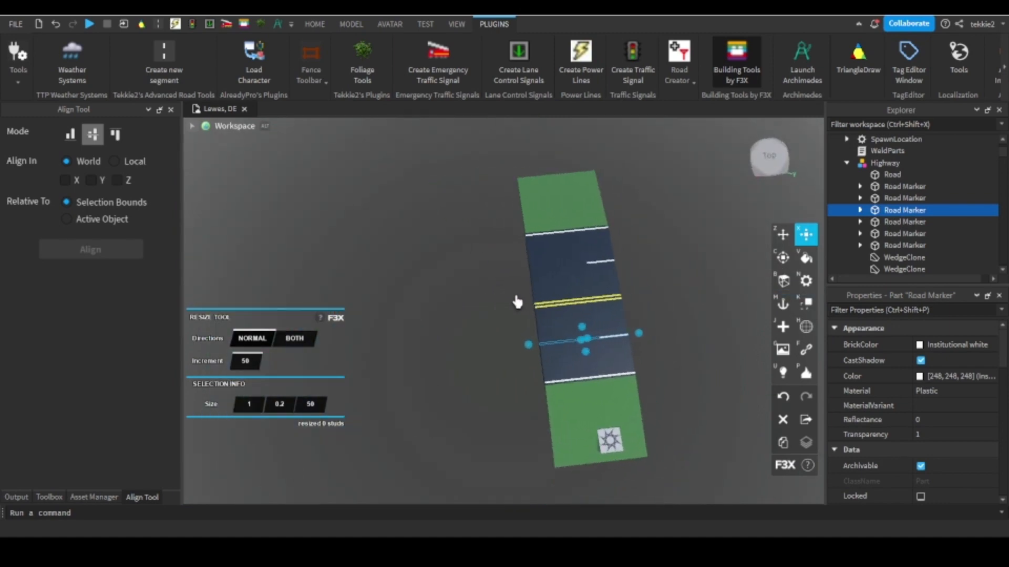
Lengthen the Highway segment's road surface and both grass verges to 400 studs with the Resize tool.
{"action": "left_click", "coordinate": [558, 293]}
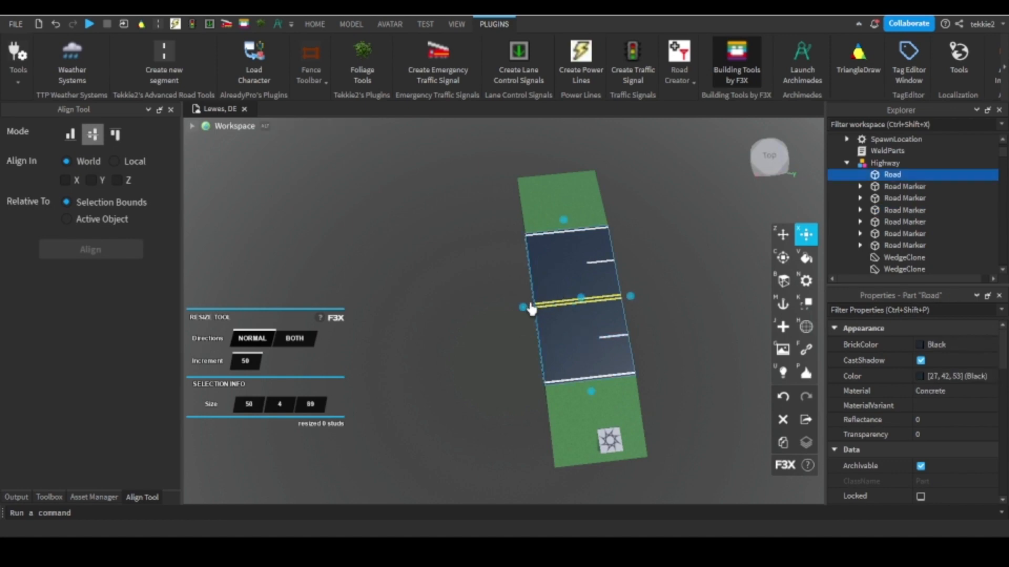
{"action": "left_click_drag", "start_coordinate": [524, 311], "coordinate": [492, 330]}
{"action": "scroll", "coordinate": [548, 330], "scroll_direction": "up", "scroll_amount": 3}
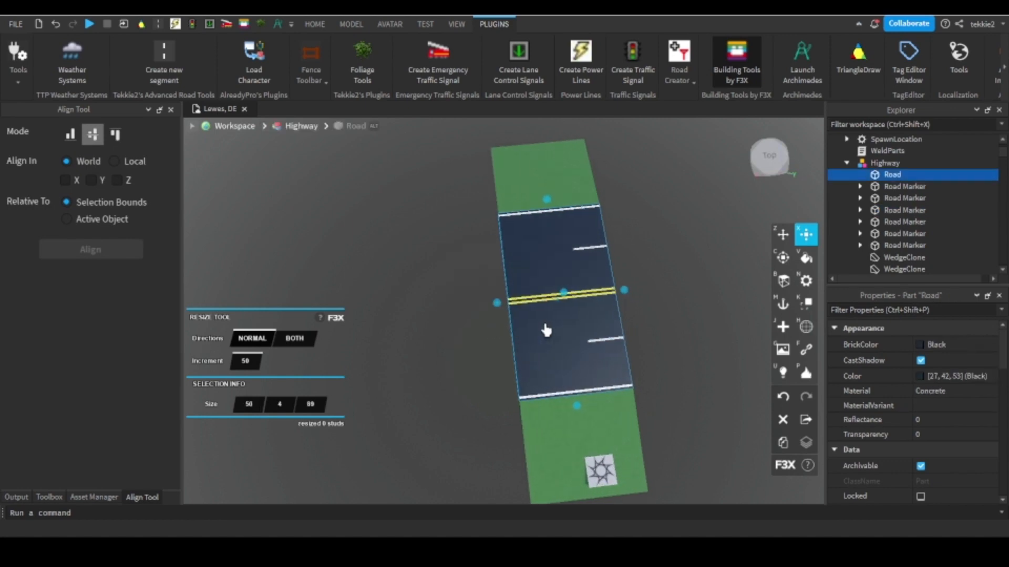
{"action": "left_click", "coordinate": [611, 353]}
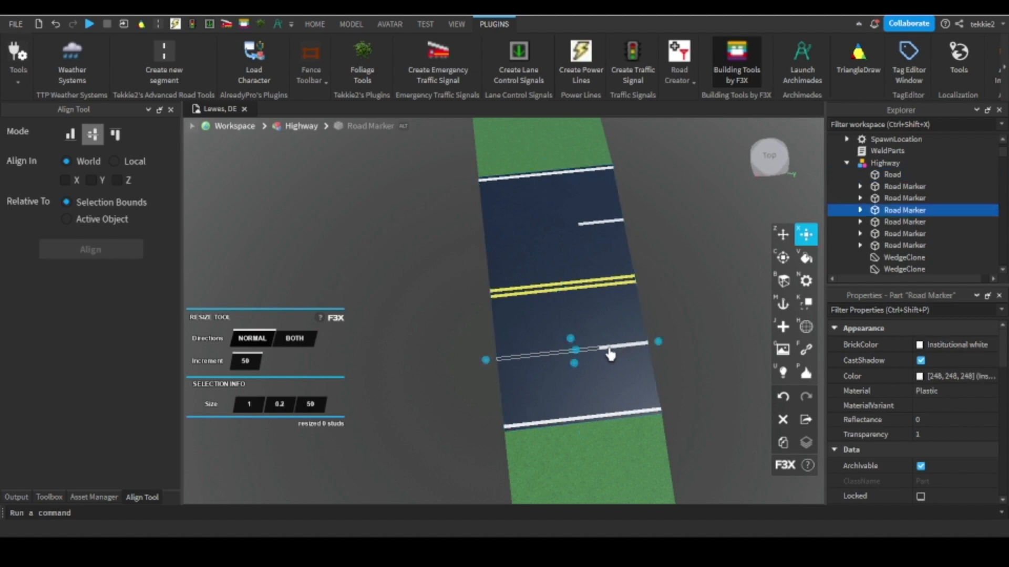
{"action": "left_click", "coordinate": [613, 327]}
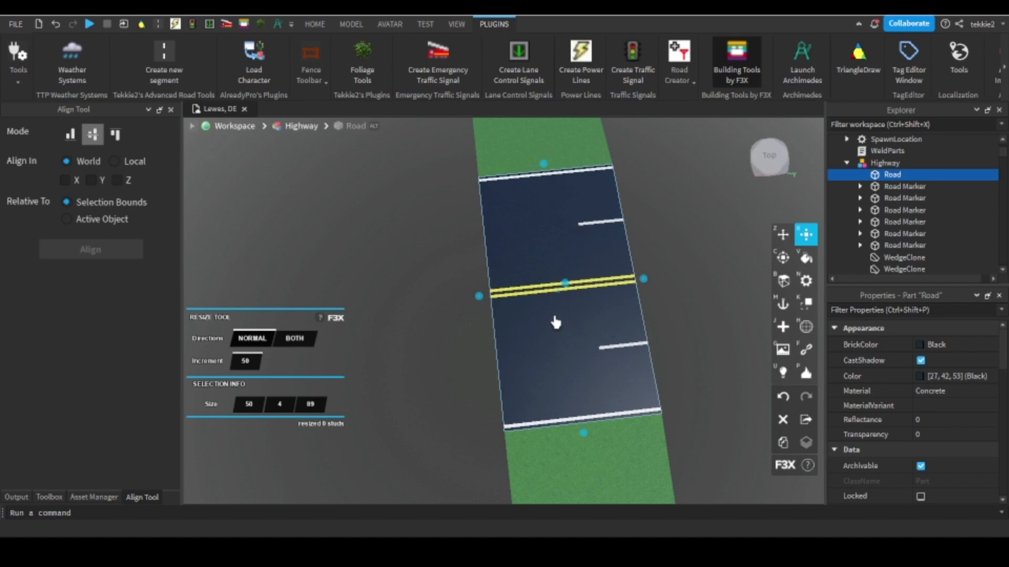
{"action": "left_click_drag", "start_coordinate": [480, 300], "coordinate": [398, 295]}
{"action": "right_click_drag", "start_coordinate": [480, 300], "coordinate": [398, 294]}
{"action": "left_click_drag", "start_coordinate": [398, 294], "coordinate": [708, 419]}
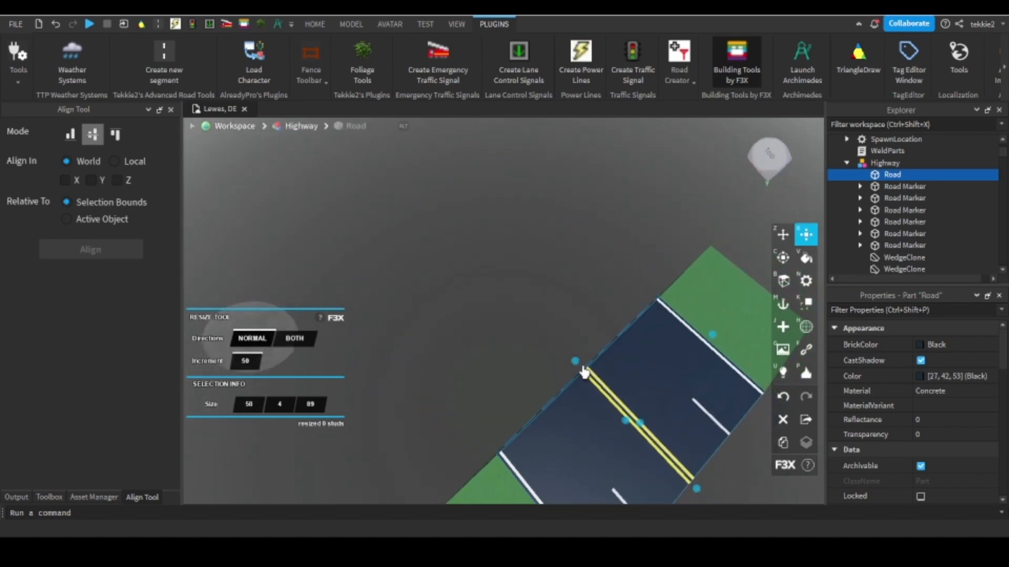
{"action": "left_click_drag", "start_coordinate": [577, 367], "coordinate": [573, 329]}
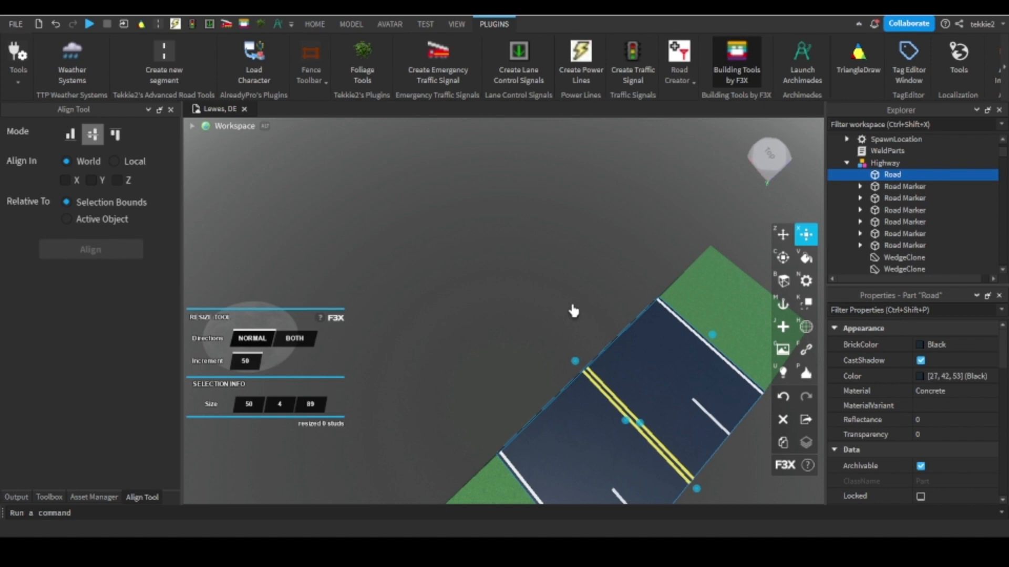
{"action": "left_click_drag", "start_coordinate": [575, 361], "coordinate": [413, 192]}
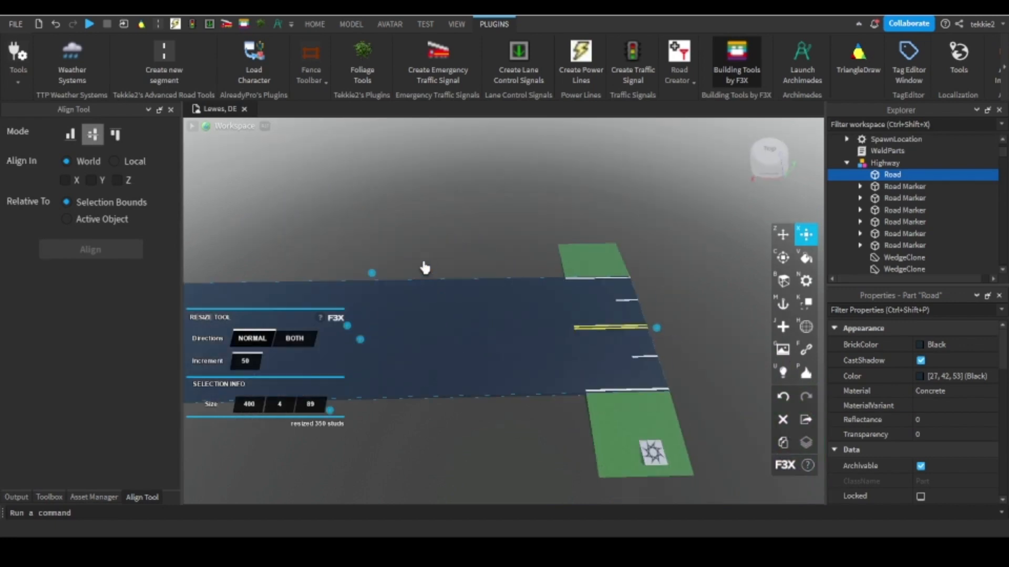
{"action": "left_click", "coordinate": [558, 269]}
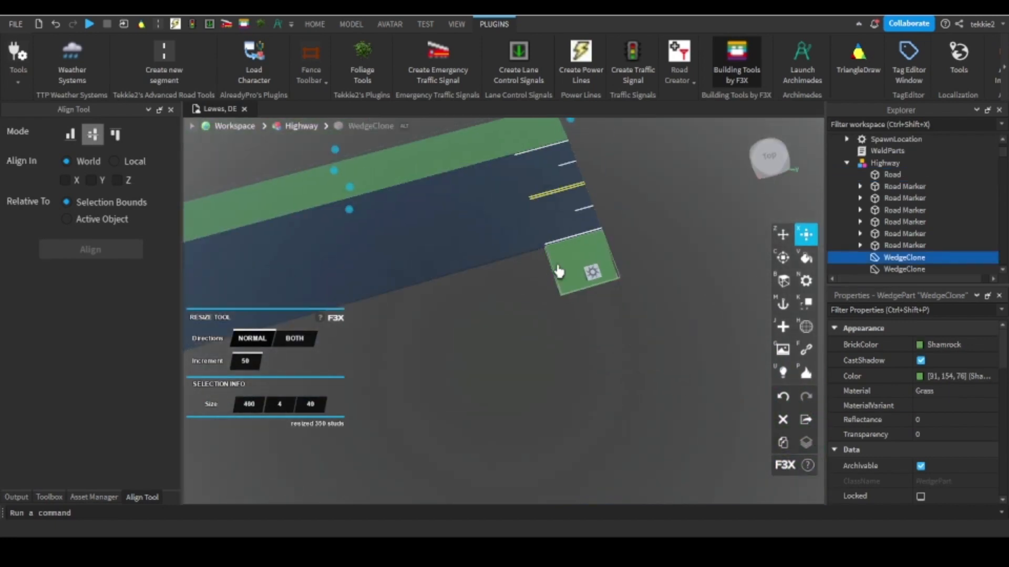
{"action": "left_click", "coordinate": [549, 279]}
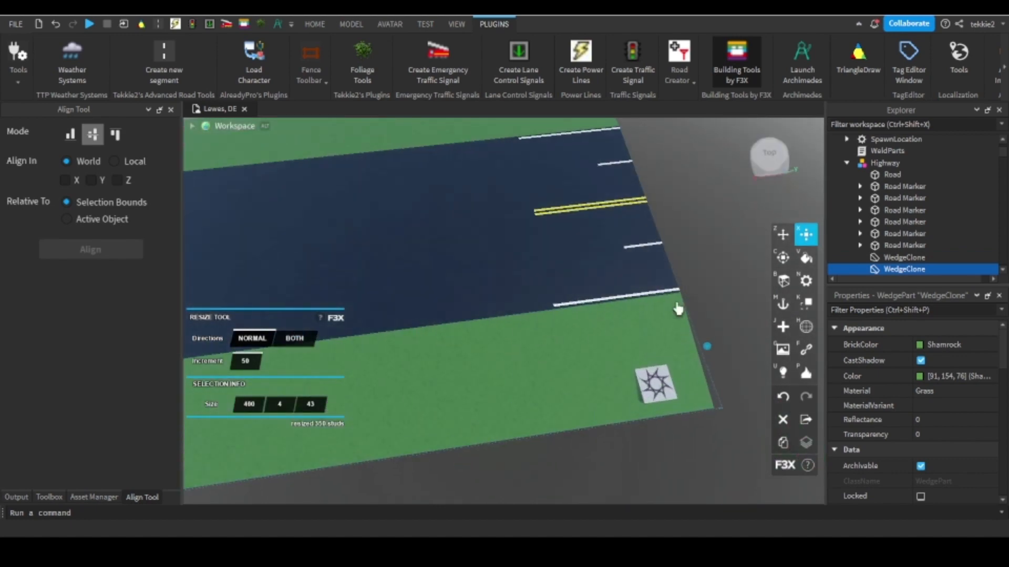
{"action": "left_click", "coordinate": [643, 296]}
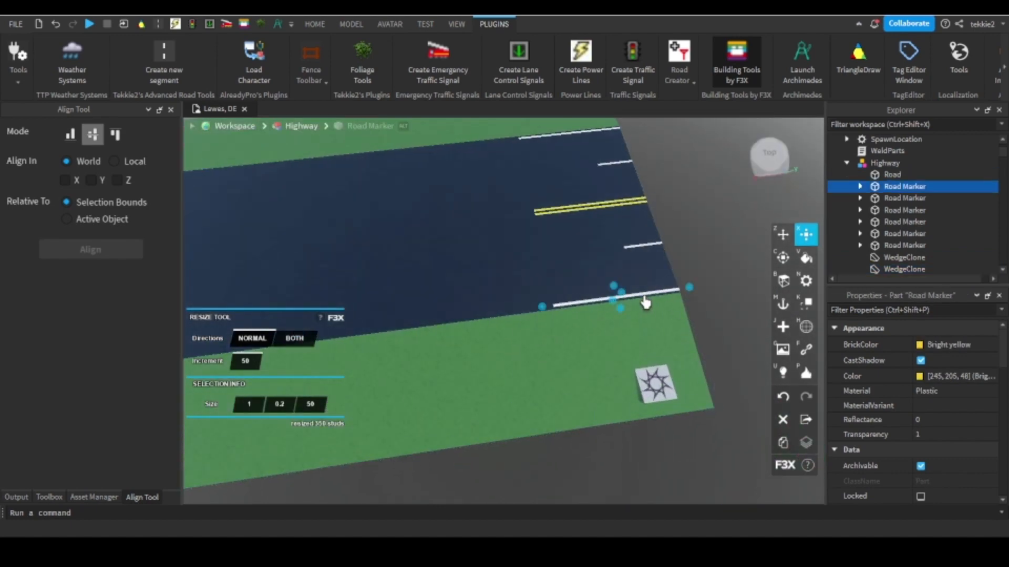
{"action": "left_click", "coordinate": [637, 255]}
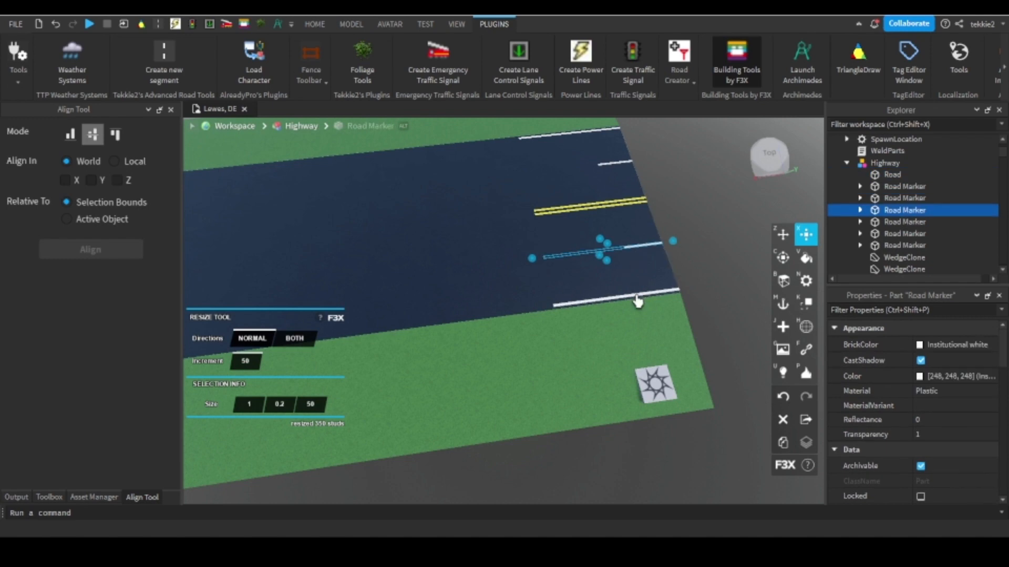
{"action": "left_click", "coordinate": [590, 213], "text": "shift"}
{"action": "left_click", "coordinate": [587, 210], "text": "shift"}
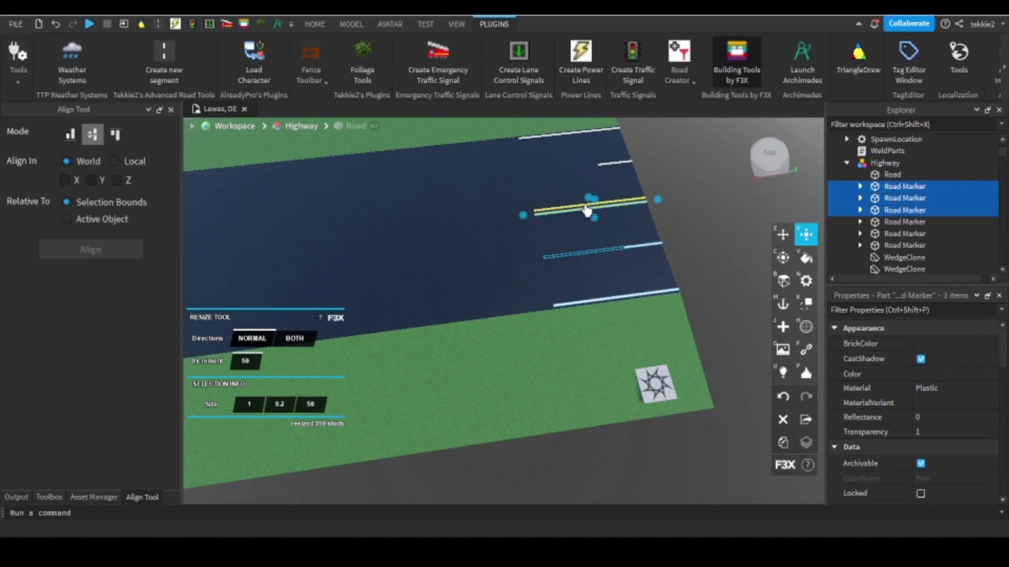
{"action": "left_click", "coordinate": [583, 202], "text": "shift"}
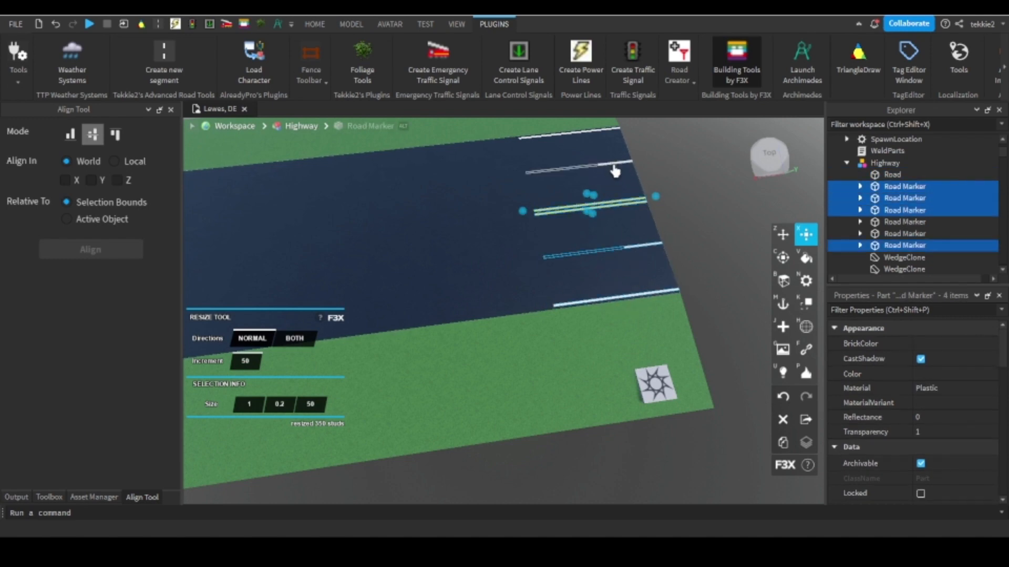
Select both white dashed lane markers and lengthen them together along the extended road surface.
{"action": "left_click", "coordinate": [614, 171]}
{"action": "left_click", "coordinate": [629, 250], "text": "shift"}
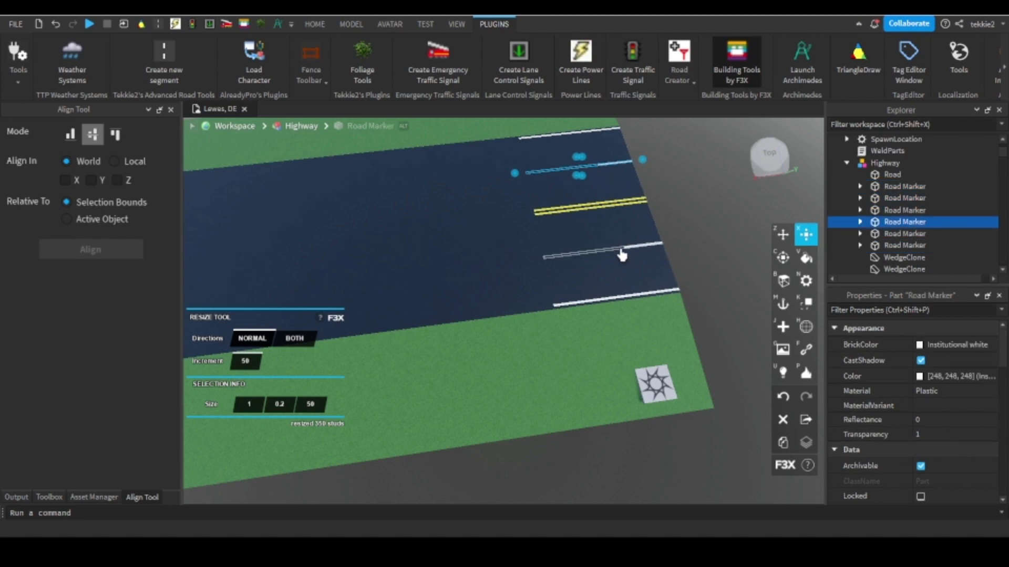
{"action": "left_click_drag", "start_coordinate": [533, 261], "coordinate": [521, 260]}
{"action": "right_click_drag", "start_coordinate": [531, 261], "coordinate": [521, 260]}
{"action": "left_click_drag", "start_coordinate": [521, 260], "coordinate": [506, 217]}
{"action": "right_click_drag", "start_coordinate": [521, 260], "coordinate": [512, 247]}
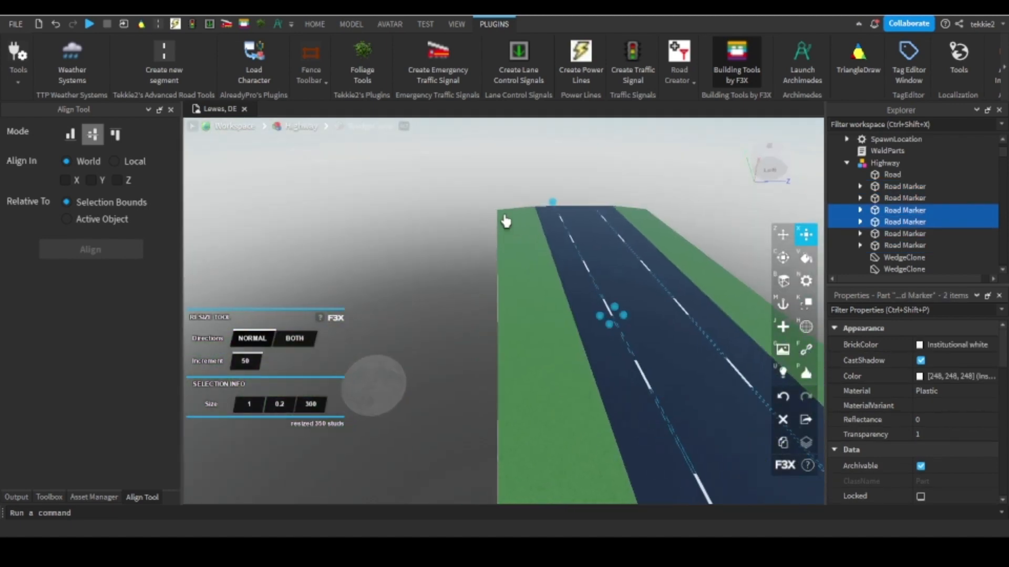
Finish lengthening both dashed lane markers to 400 studs, and stretch the two yellow centre lines to 400 studs.
{"action": "left_click_drag", "start_coordinate": [505, 217], "coordinate": [524, 235]}
{"action": "right_click_drag", "start_coordinate": [526, 239], "coordinate": [669, 361]}
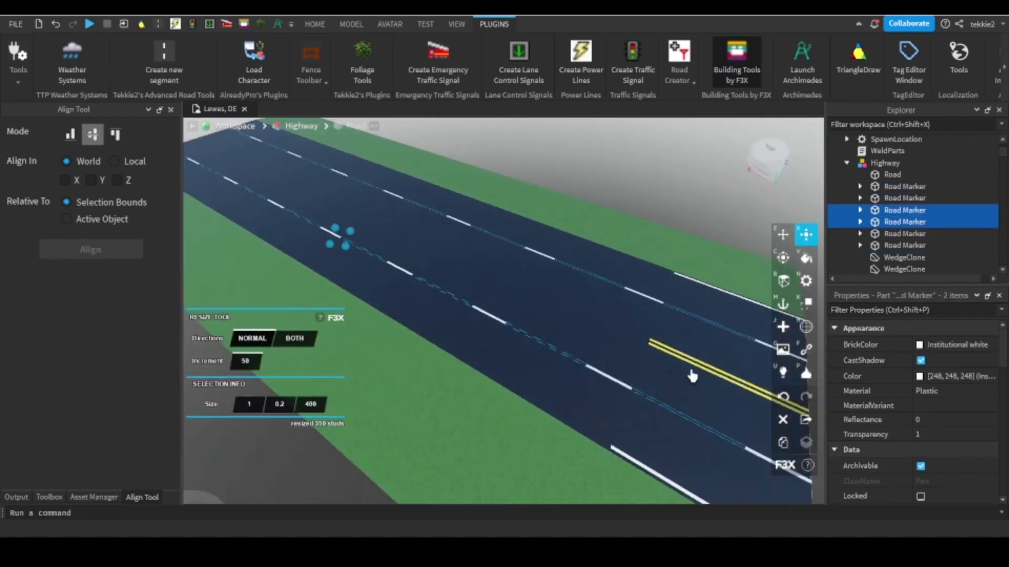
{"action": "left_click", "coordinate": [690, 368]}
{"action": "left_click", "coordinate": [657, 348], "text": "shift"}
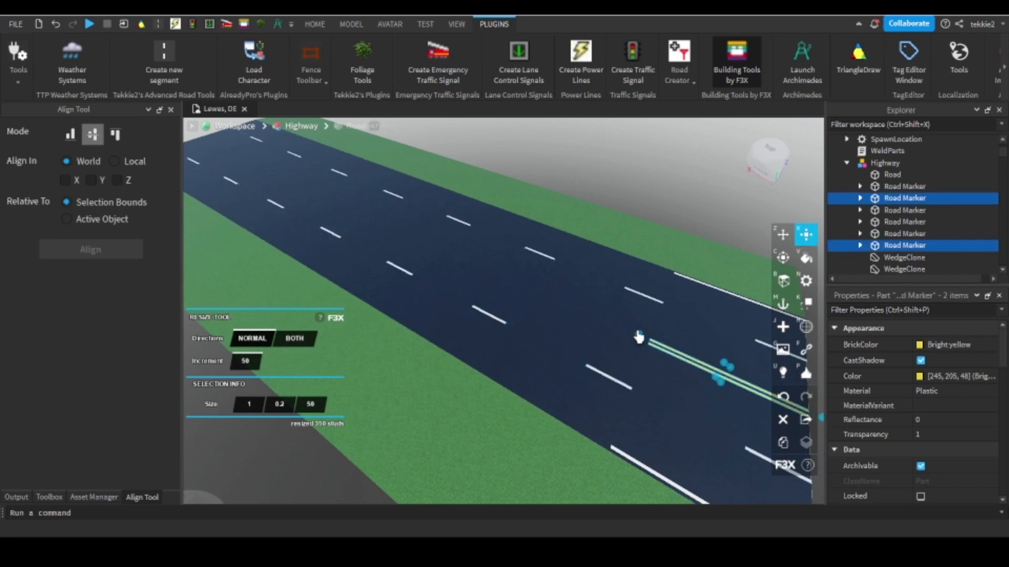
{"action": "left_click_drag", "start_coordinate": [638, 333], "coordinate": [251, 173], "text": "shift"}
{"action": "left_click", "coordinate": [684, 358]}
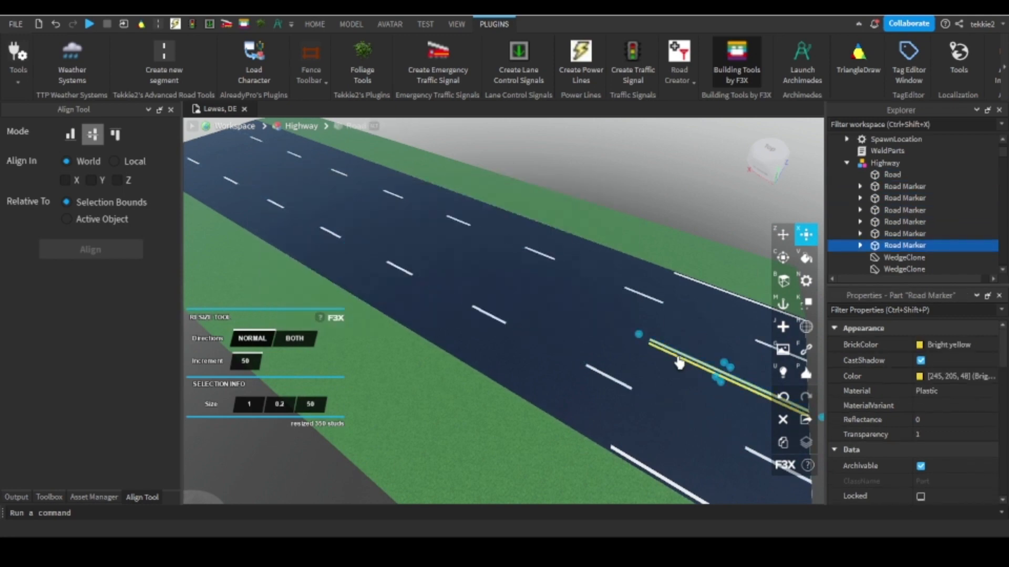
{"action": "left_click", "coordinate": [676, 359], "text": "shift"}
{"action": "left_click", "coordinate": [674, 356]}
{"action": "left_click", "coordinate": [668, 351], "text": "shift"}
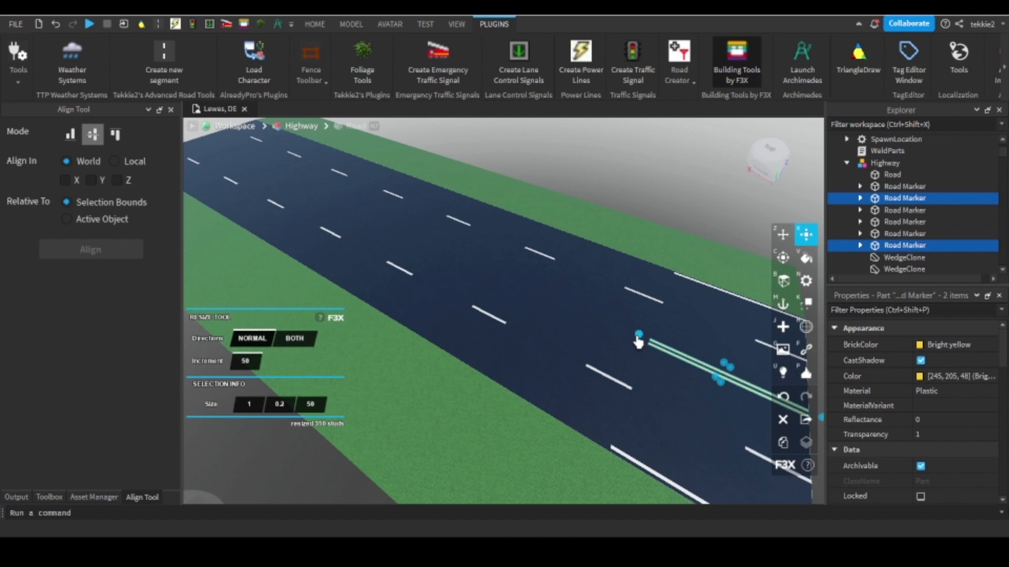
{"action": "mouse_move", "coordinate": [638, 336]}
{"action": "left_mouse_down"}
{"action": "mouse_move", "coordinate": [292, 198]}
{"action": "mouse_move", "coordinate": [219, 158]}
{"action": "left_mouse_up"}
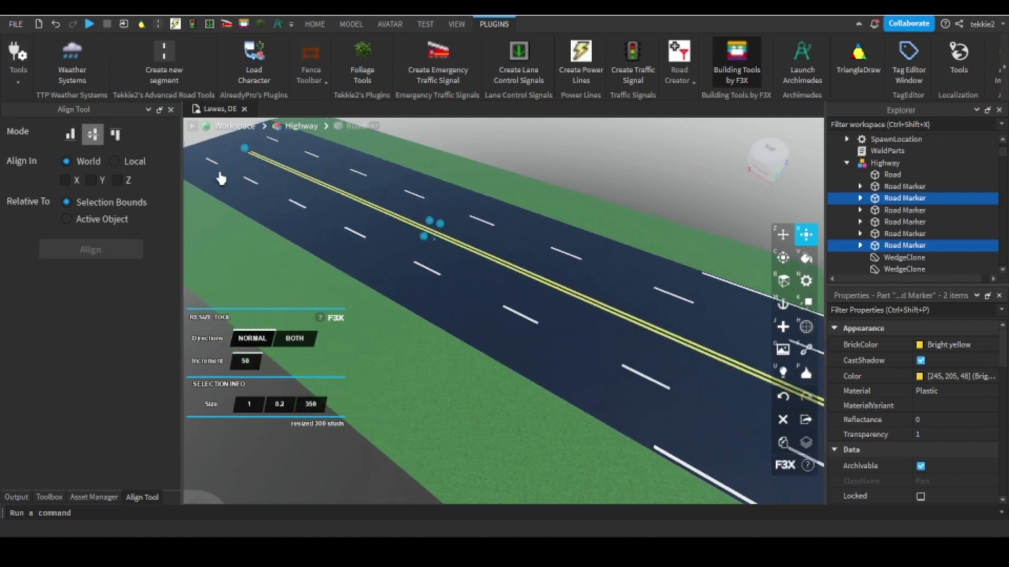
Stretch the two solid white edge lines of the Highway segment to 400 studs with the Resize tool.
{"action": "left_click", "coordinate": [703, 469]}
{"action": "left_click", "coordinate": [675, 452]}
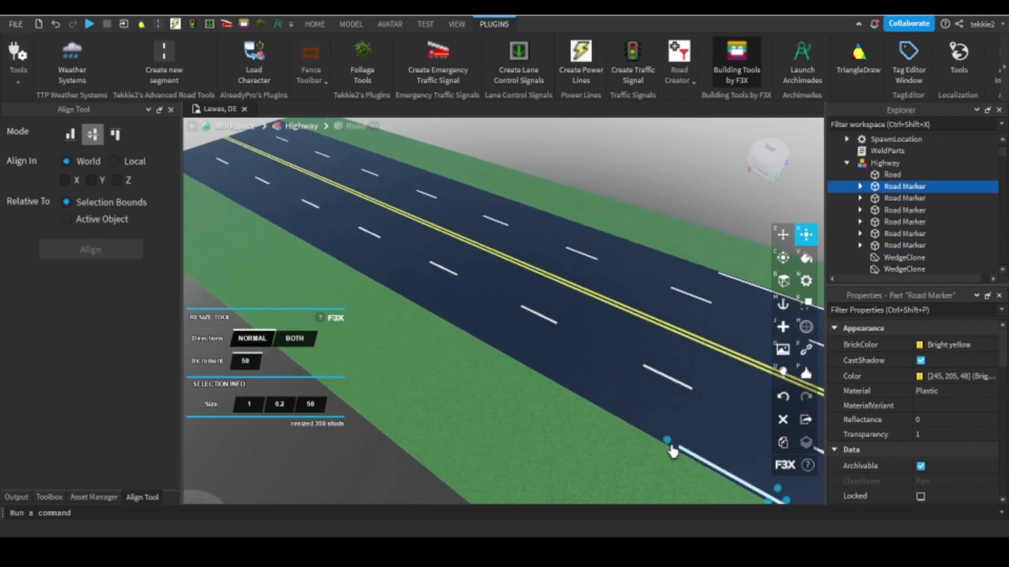
{"action": "mouse_move", "coordinate": [671, 448]}
{"action": "left_mouse_down"}
{"action": "mouse_move", "coordinate": [477, 317]}
{"action": "mouse_move", "coordinate": [241, 207]}
{"action": "left_mouse_up"}
{"action": "scroll", "coordinate": [242, 207], "scroll_direction": "down", "scroll_amount": 3}
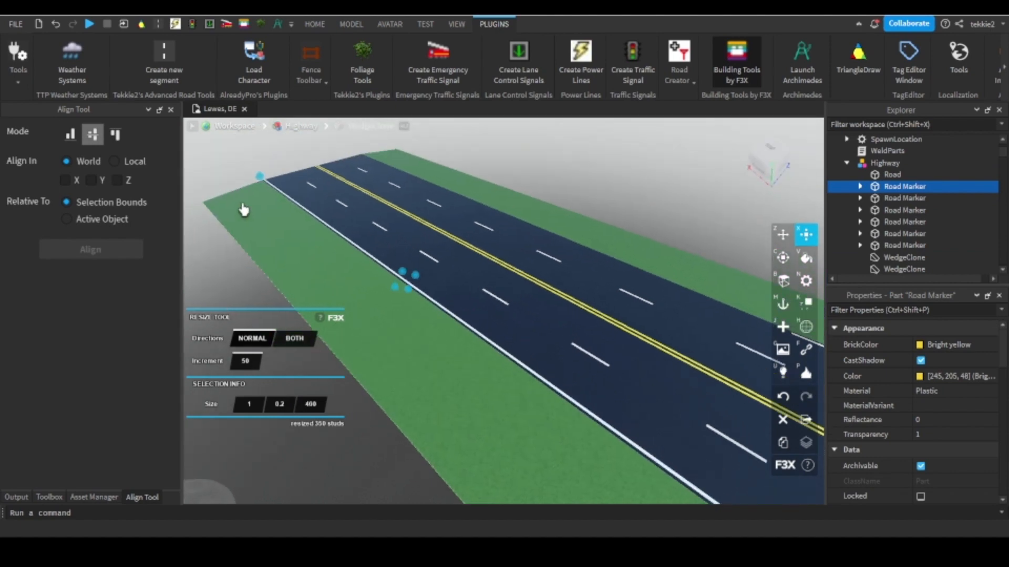
{"action": "right_click_drag", "start_coordinate": [412, 188], "coordinate": [471, 205]}
{"action": "scroll", "coordinate": [578, 310], "scroll_direction": "up", "scroll_amount": 3}
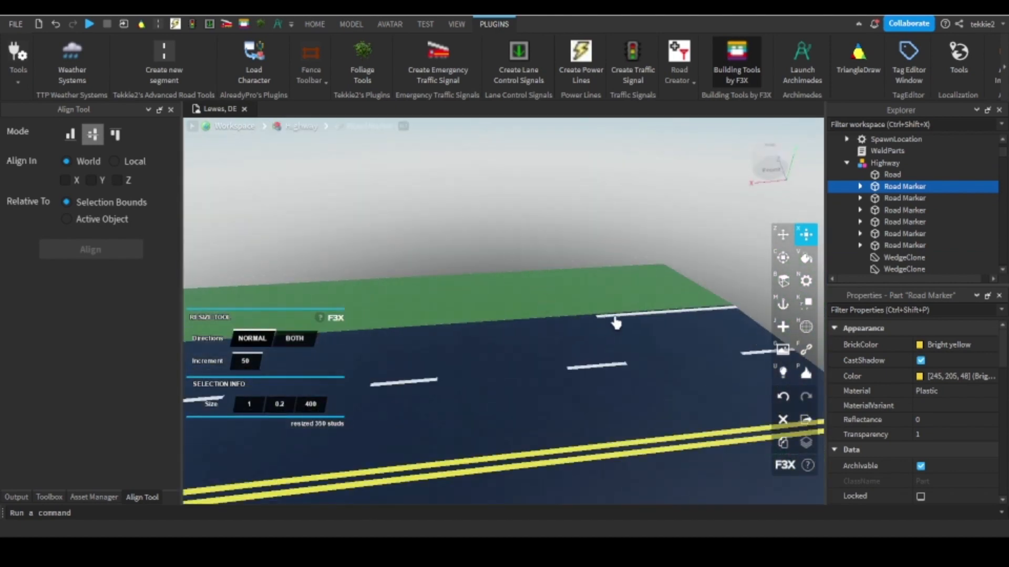
{"action": "left_click", "coordinate": [607, 318]}
{"action": "left_click_drag", "start_coordinate": [587, 322], "coordinate": [532, 317]}
{"action": "right_click_drag", "start_coordinate": [587, 322], "coordinate": [532, 316]}
{"action": "left_click_drag", "start_coordinate": [533, 316], "coordinate": [473, 294]}
{"action": "right_click_drag", "start_coordinate": [532, 316], "coordinate": [473, 293]}
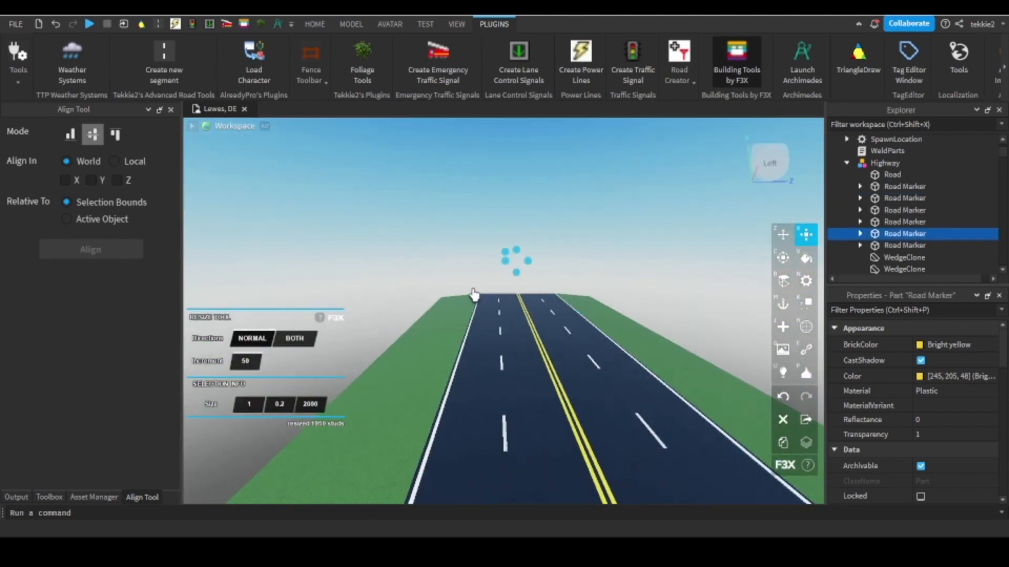
{"action": "mouse_move", "coordinate": [473, 293]}
{"action": "left_mouse_down"}
{"action": "mouse_move", "coordinate": [540, 328]}
{"action": "mouse_move", "coordinate": [564, 319]}
{"action": "mouse_move", "coordinate": [546, 285]}
{"action": "left_mouse_up"}
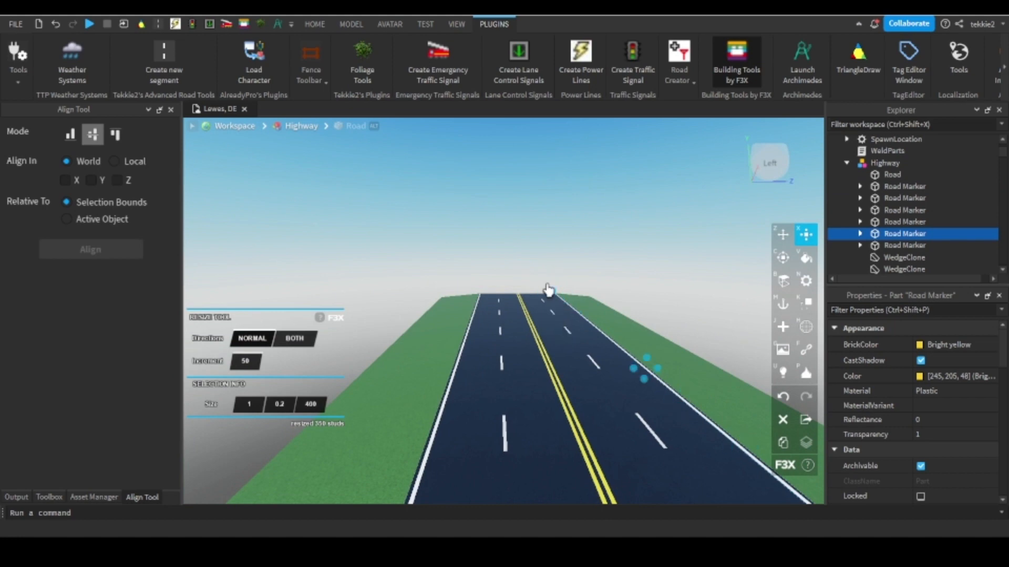
Examine the extended Highway segment and its far end from several viewpoints.
{"action": "scroll", "coordinate": [537, 270], "scroll_direction": "up", "scroll_amount": 5}
{"action": "mouse_move", "coordinate": [528, 299]}
{"action": "right_mouse_down"}
{"action": "mouse_move", "coordinate": [502, 284]}
{"action": "mouse_move", "coordinate": [517, 304]}
{"action": "right_mouse_up"}
{"action": "scroll", "coordinate": [527, 300], "scroll_direction": "down", "scroll_amount": 8}
{"action": "scroll", "coordinate": [514, 289], "scroll_direction": "down", "scroll_amount": 1}
{"action": "scroll", "coordinate": [514, 289], "scroll_direction": "up", "scroll_amount": 6}
{"action": "scroll", "coordinate": [514, 289], "scroll_direction": "down", "scroll_amount": 6}
{"action": "scroll", "coordinate": [514, 290], "scroll_direction": "down", "scroll_amount": 3}
{"action": "scroll", "coordinate": [514, 290], "scroll_direction": "down", "scroll_amount": 3}
{"action": "scroll", "coordinate": [514, 290], "scroll_direction": "up", "scroll_amount": 4}
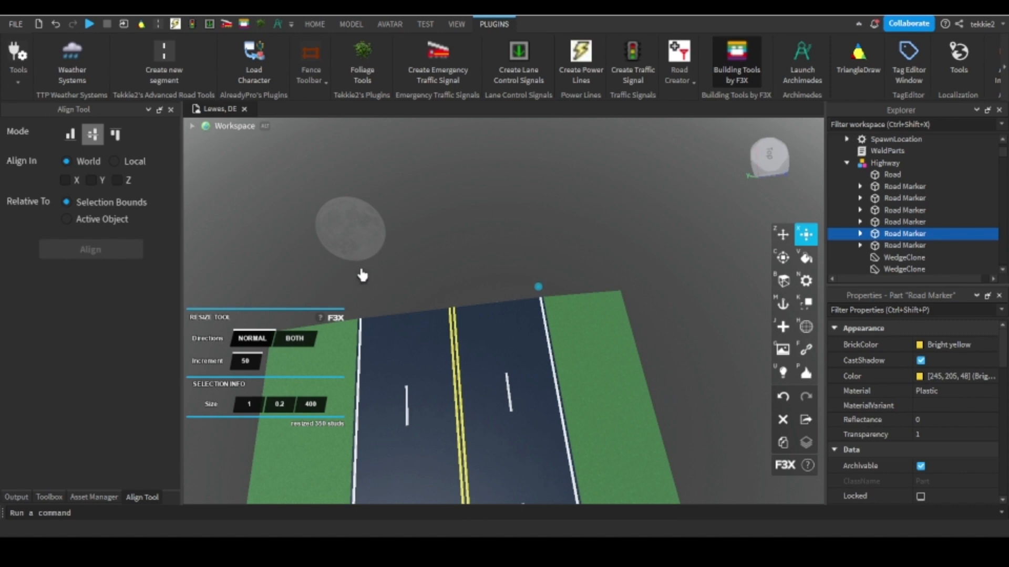
{"action": "right_click_drag", "start_coordinate": [363, 275], "coordinate": [538, 277]}
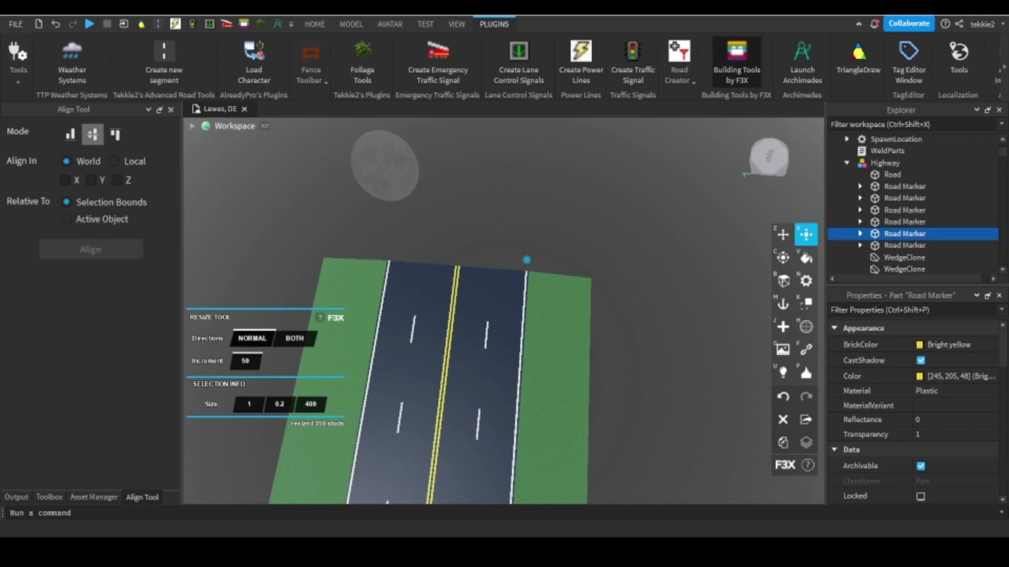
{"action": "right_click_drag", "start_coordinate": [474, 301], "coordinate": [509, 341]}
Close Building Tools by F3X and duplicate two adjacent Highway end segments with sloped grass from the road pack.
{"action": "left_click", "coordinate": [733, 72]}
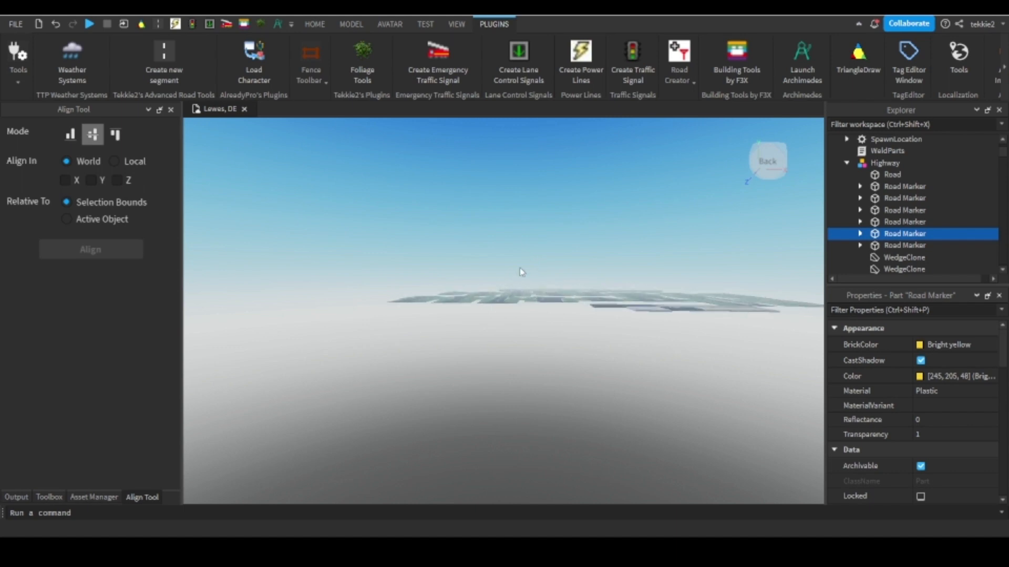
{"action": "key", "text": "w"}
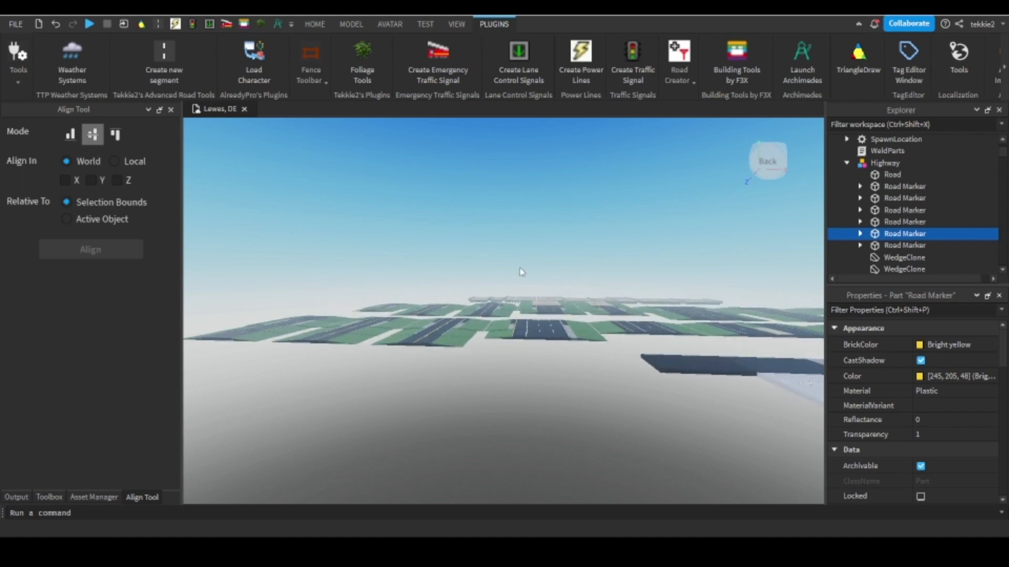
{"action": "key", "text": "w"}
{"action": "right_click_drag", "start_coordinate": [373, 275], "coordinate": [363, 280]}
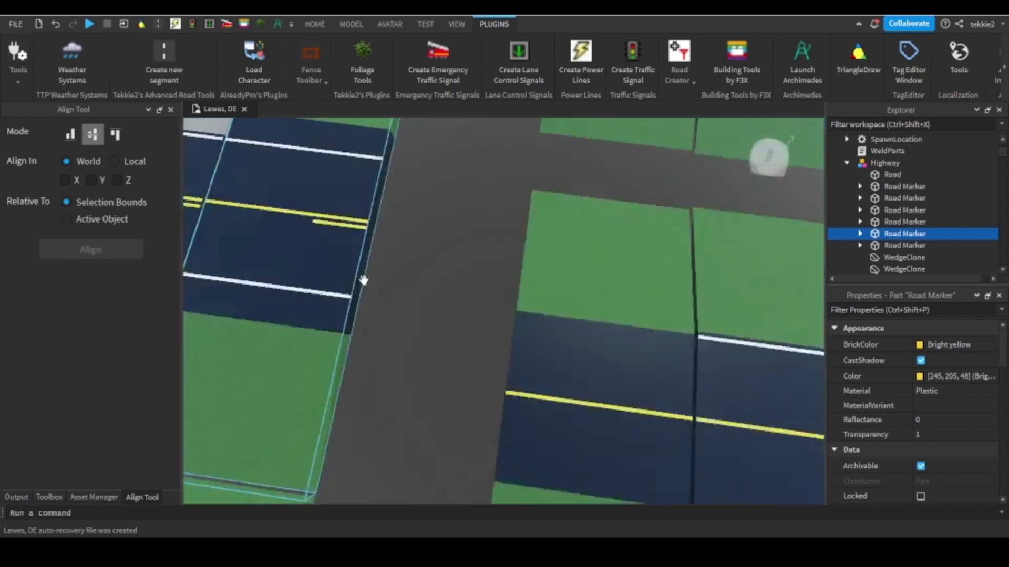
{"action": "scroll", "coordinate": [368, 278], "scroll_direction": "down", "scroll_amount": 8}
{"action": "scroll", "coordinate": [391, 269], "scroll_direction": "up", "scroll_amount": 3}
{"action": "scroll", "coordinate": [408, 266], "scroll_direction": "down", "scroll_amount": 2}
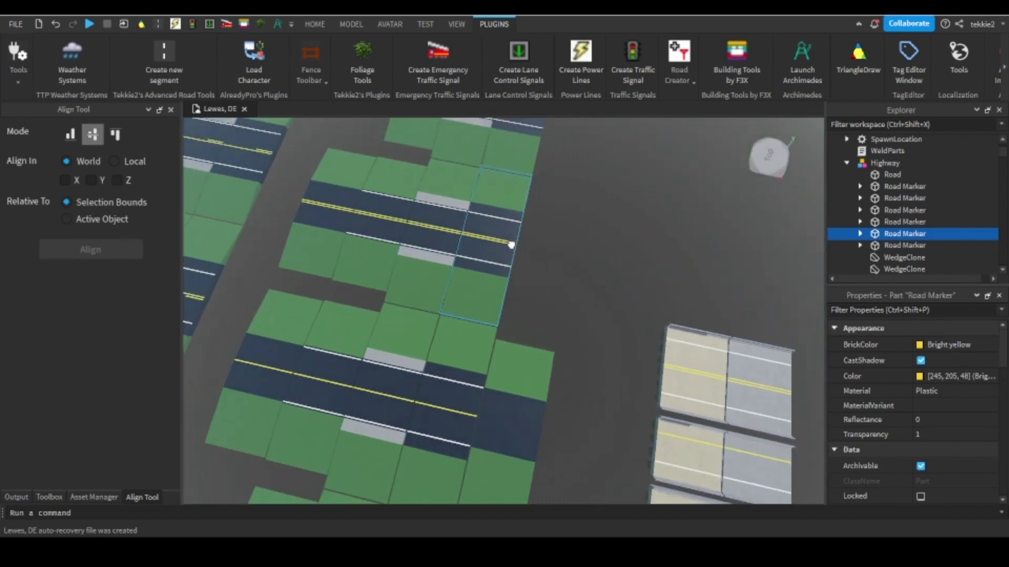
{"action": "left_click", "coordinate": [510, 245]}
{"action": "right_click_drag", "start_coordinate": [506, 246], "coordinate": [501, 246]}
{"action": "left_click", "coordinate": [374, 24]}
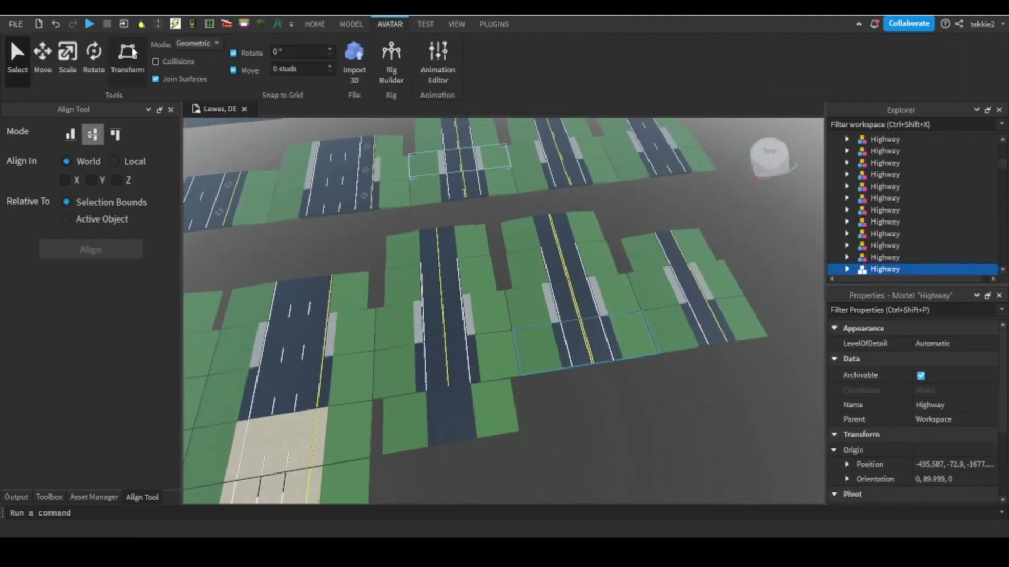
{"action": "left_click", "coordinate": [705, 326], "text": "ctrl"}
{"action": "right_click", "coordinate": [705, 326]}
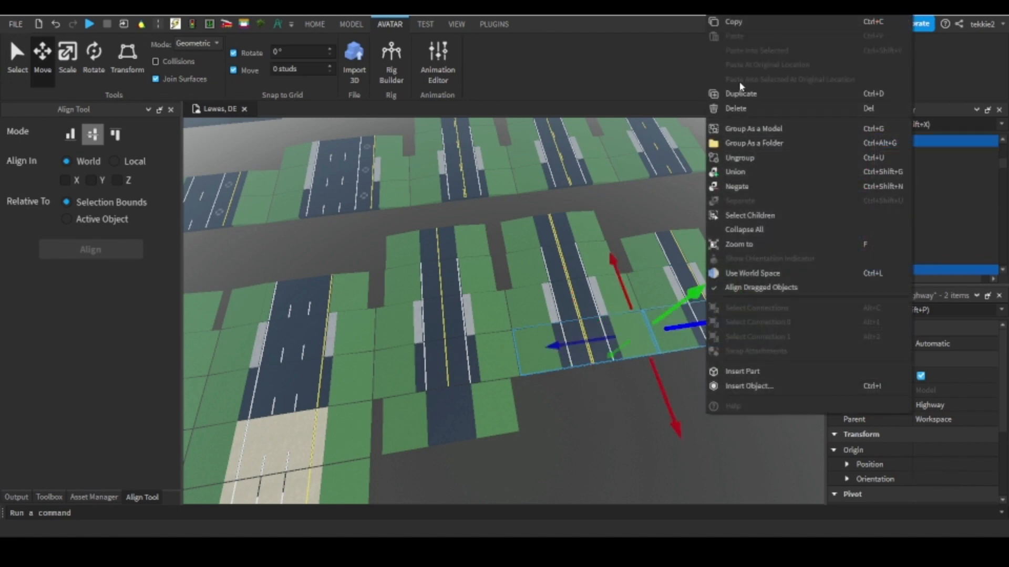
{"action": "left_click", "coordinate": [742, 93]}
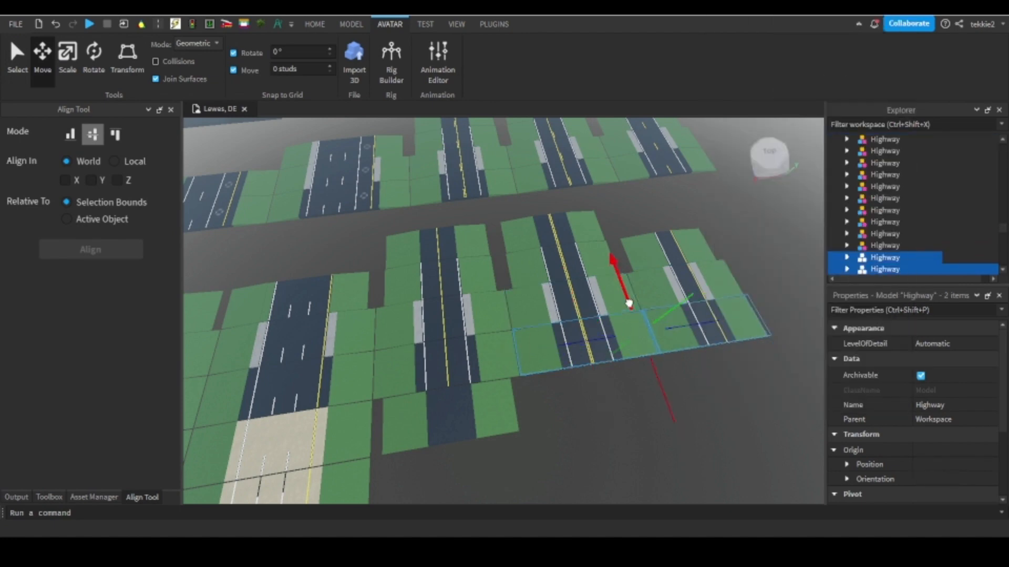
Move the two duplicated Highway segments across the workspace to the extended highway and adjust their height to it.
{"action": "left_click_drag", "start_coordinate": [629, 303], "coordinate": [497, 171]}
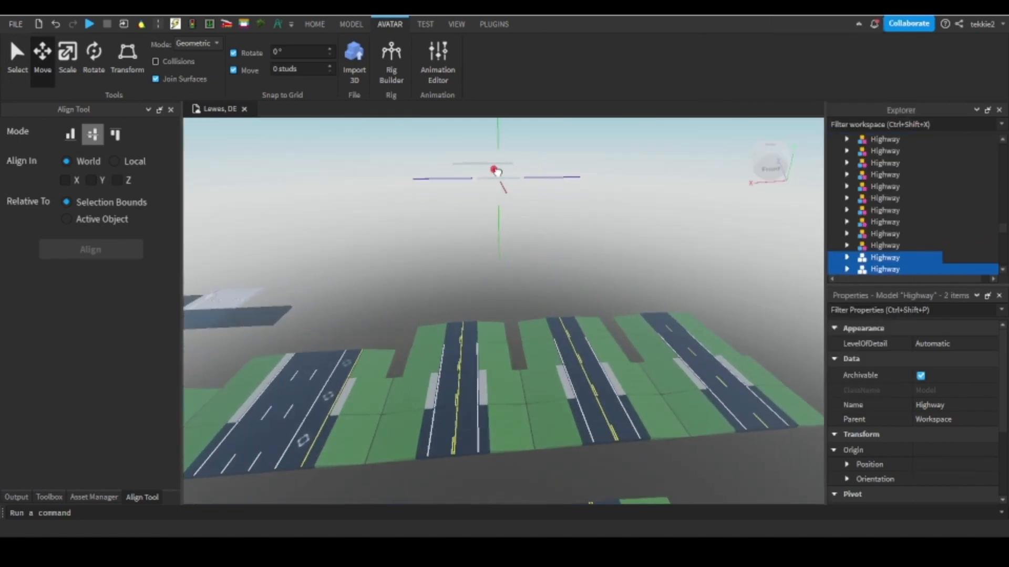
{"action": "key", "text": "f"}
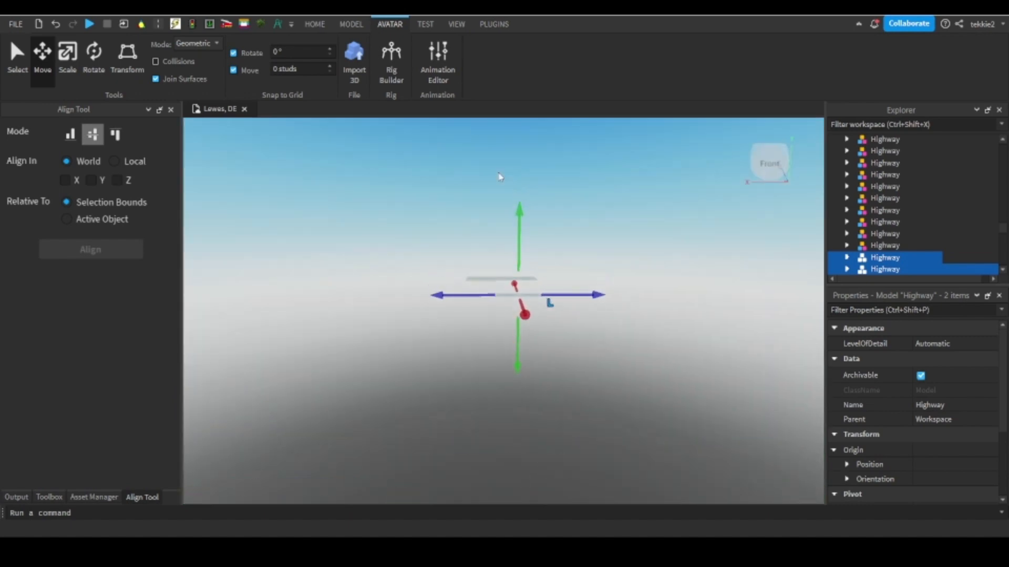
{"action": "key", "text": "w"}
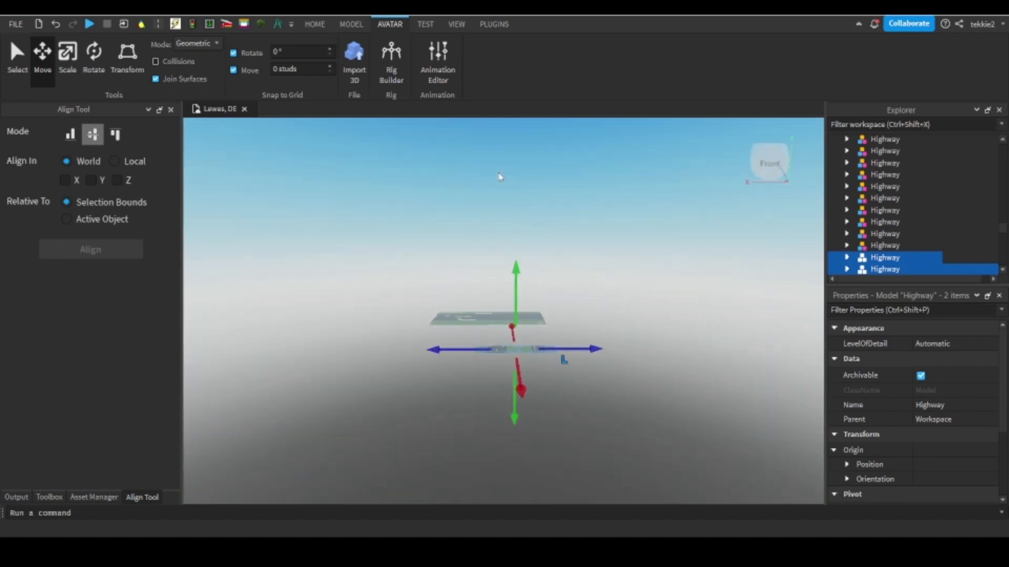
{"action": "left_click_drag", "start_coordinate": [494, 346], "coordinate": [495, 315]}
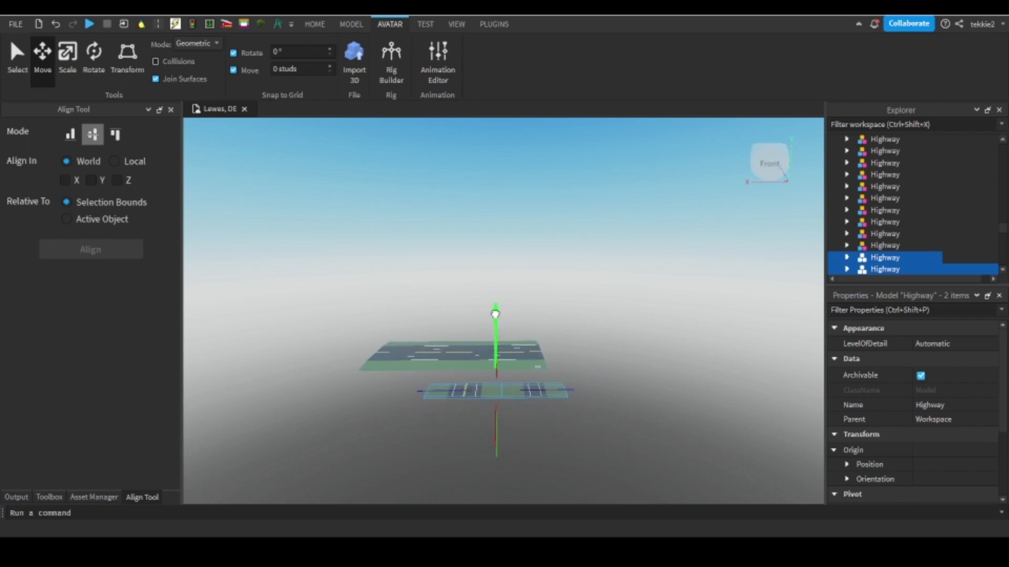
{"action": "key", "text": "w"}
{"action": "right_click_drag", "start_coordinate": [488, 310], "coordinate": [487, 310]}
{"action": "right_click_drag", "start_coordinate": [558, 310], "coordinate": [558, 310]}
{"action": "key", "text": "s"}
{"action": "key", "text": "w"}
{"action": "key", "text": "w"}
Position the two duplicated segments over the grass verge of the extended highway as side roads meeting its edge.
{"action": "left_click_drag", "start_coordinate": [458, 207], "coordinate": [318, 246]}
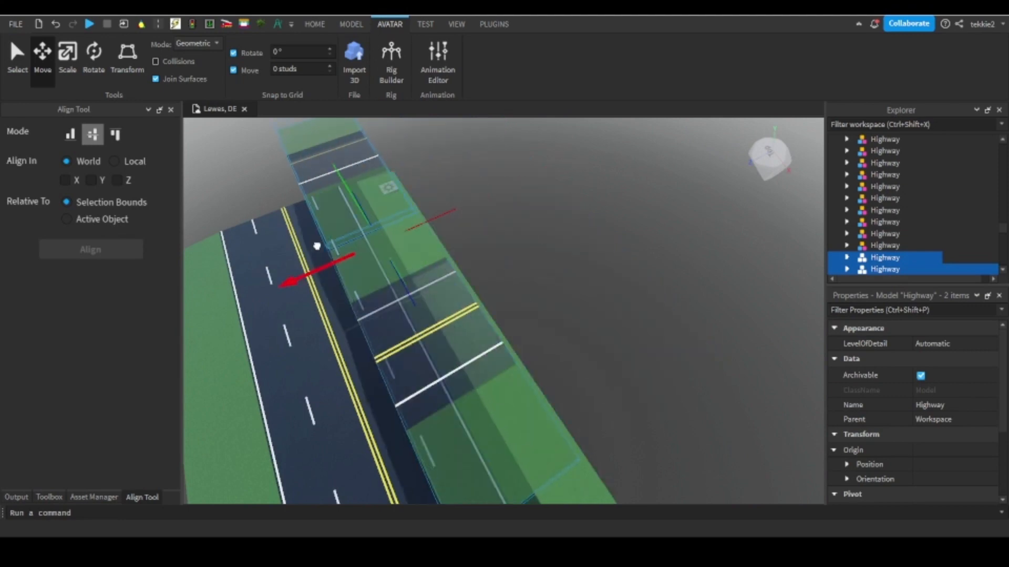
{"action": "key", "text": "w"}
{"action": "right_click_drag", "start_coordinate": [344, 293], "coordinate": [342, 292]}
{"action": "left_click_drag", "start_coordinate": [462, 188], "coordinate": [513, 320]}
{"action": "left_click_drag", "start_coordinate": [391, 289], "coordinate": [555, 293]}
{"action": "scroll", "coordinate": [520, 159], "scroll_direction": "down", "scroll_amount": 3}
{"action": "scroll", "coordinate": [521, 165], "scroll_direction": "down", "scroll_amount": 5}
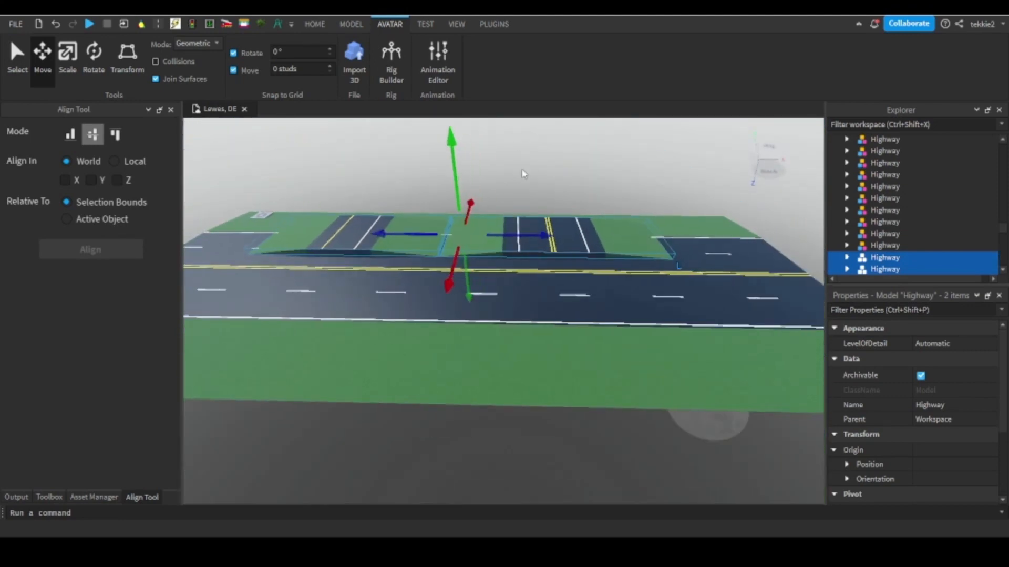
Try to shift the side-road segment with the single yellow line onto the main lanes, and undo the move.
{"action": "left_click", "coordinate": [522, 174]}
{"action": "scroll", "coordinate": [340, 218], "scroll_direction": "up", "scroll_amount": 5}
{"action": "left_click_drag", "start_coordinate": [334, 246], "coordinate": [473, 356]}
{"action": "scroll", "coordinate": [473, 356], "scroll_direction": "down", "scroll_amount": 1}
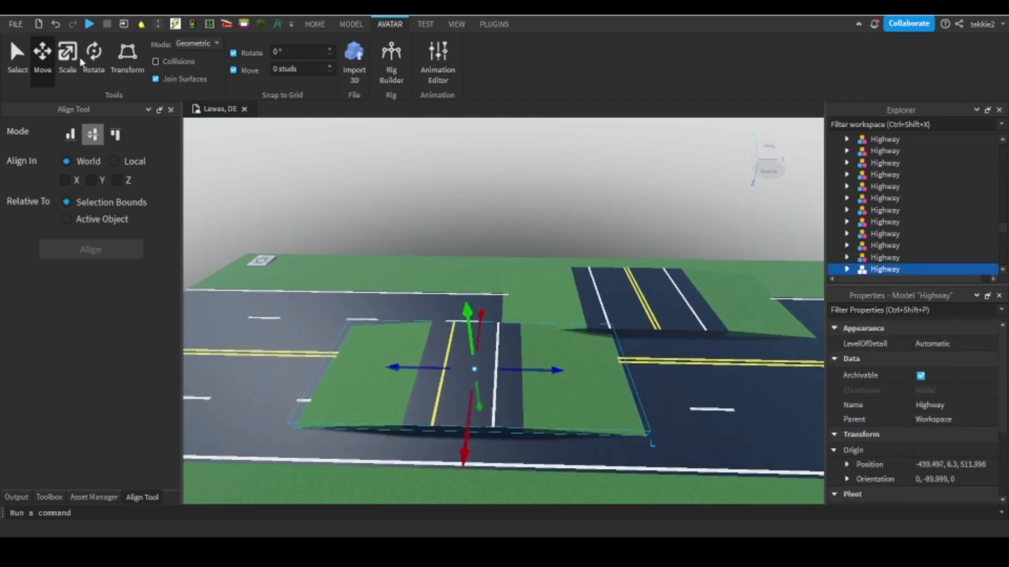
{"action": "left_click", "coordinate": [57, 24]}
Duplicate the side-road segment with the single yellow line and move the copy along to the end of the extended highway.
{"action": "right_click", "coordinate": [447, 220]}
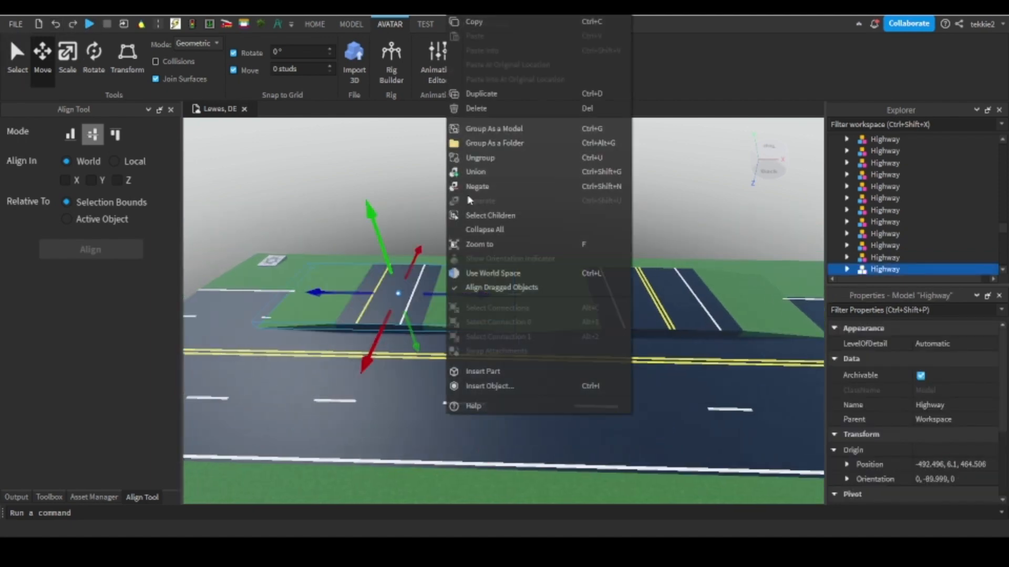
{"action": "left_click", "coordinate": [479, 96]}
{"action": "left_click_drag", "start_coordinate": [462, 298], "coordinate": [503, 285]}
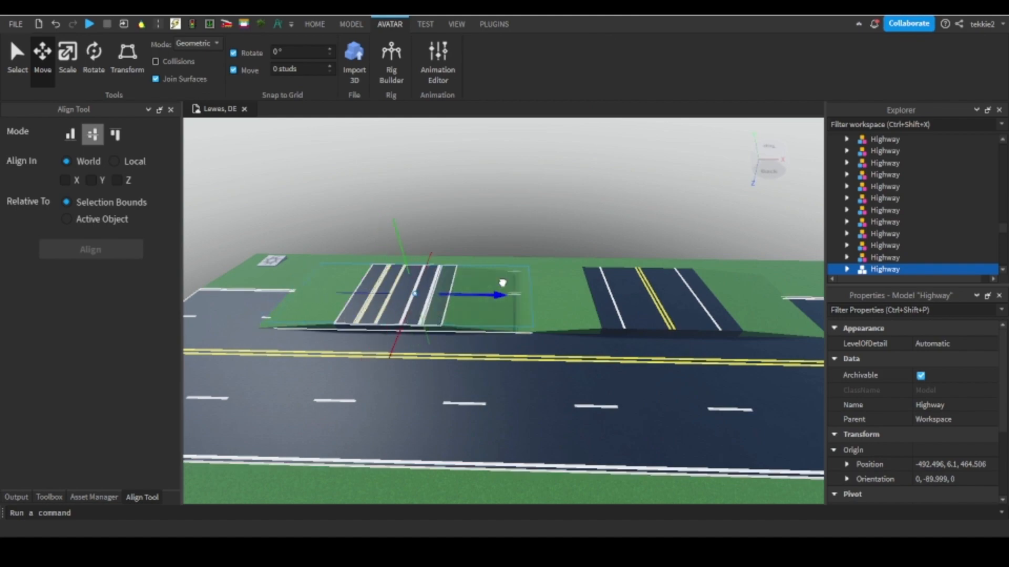
{"action": "right_click_drag", "start_coordinate": [502, 285], "coordinate": [581, 269]}
{"action": "left_click_drag", "start_coordinate": [503, 285], "coordinate": [609, 252]}
{"action": "scroll", "coordinate": [609, 252], "scroll_direction": "up", "scroll_amount": 5}
{"action": "right_click_drag", "start_coordinate": [574, 308], "coordinate": [513, 295]}
{"action": "scroll", "coordinate": [513, 295], "scroll_direction": "down", "scroll_amount": 5}
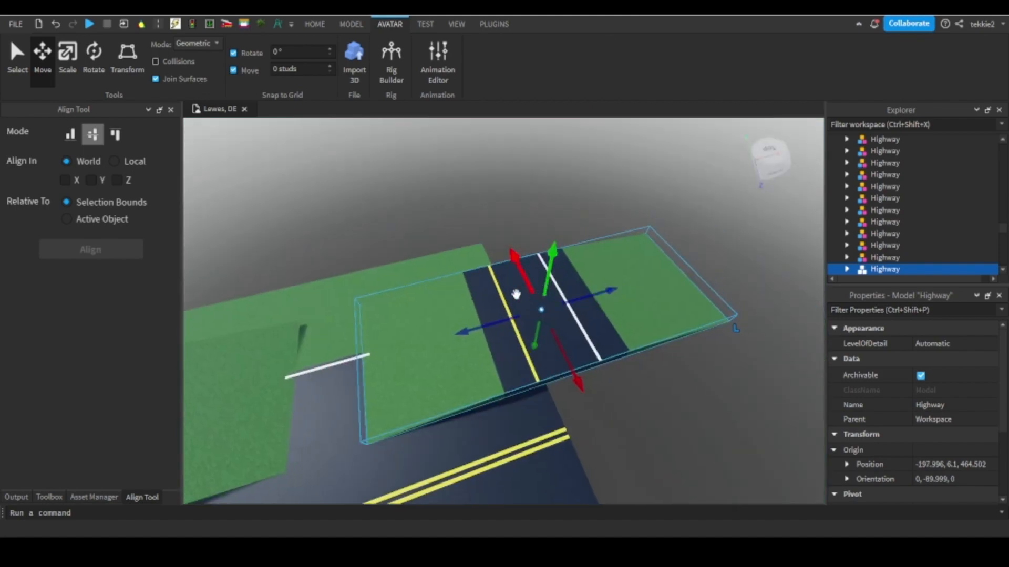
Rotate the copied segment parallel to the highway and position it at the highway's end.
{"action": "left_click_drag", "start_coordinate": [514, 294], "coordinate": [499, 357]}
{"action": "key", "text": "ctrl+r"}
{"action": "scroll", "coordinate": [500, 356], "scroll_direction": "up", "scroll_amount": 3}
{"action": "right_click_drag", "start_coordinate": [500, 356], "coordinate": [500, 356]}
{"action": "key", "text": "s"}
{"action": "left_click", "coordinate": [553, 450]}
Launch Building Tools by F3X and narrow the copied segment's road surface to 33 studs using a resize increment of 1.
{"action": "left_click", "coordinate": [494, 24]}
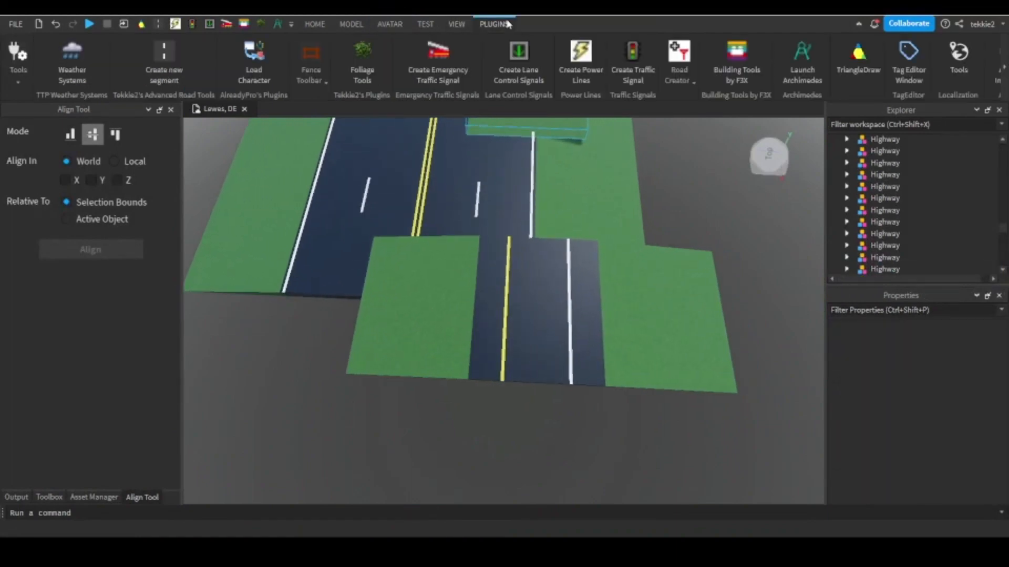
{"action": "left_click", "coordinate": [736, 59]}
{"action": "left_click", "coordinate": [477, 322]}
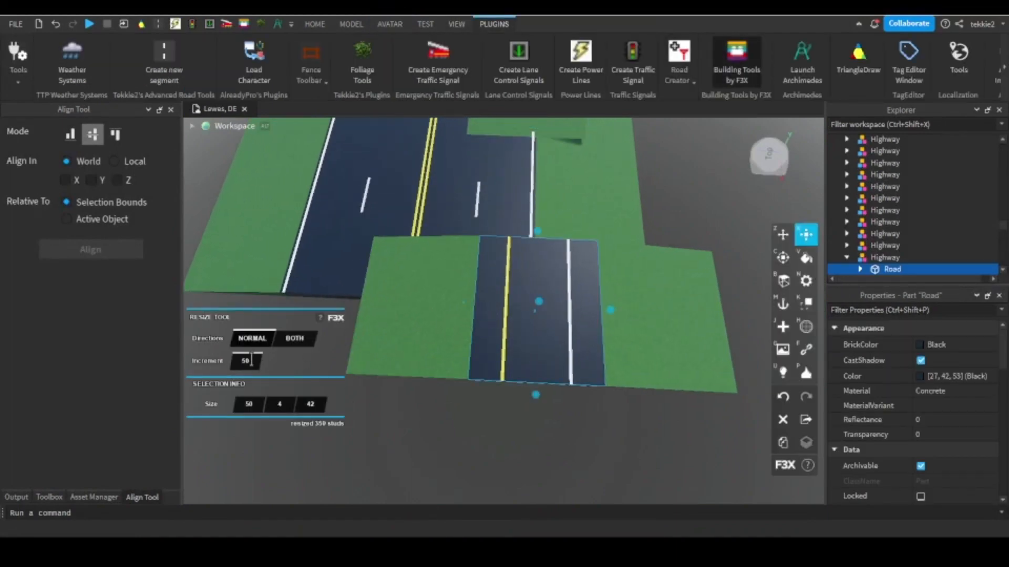
{"action": "left_click_drag", "start_coordinate": [469, 314], "coordinate": [488, 305]}
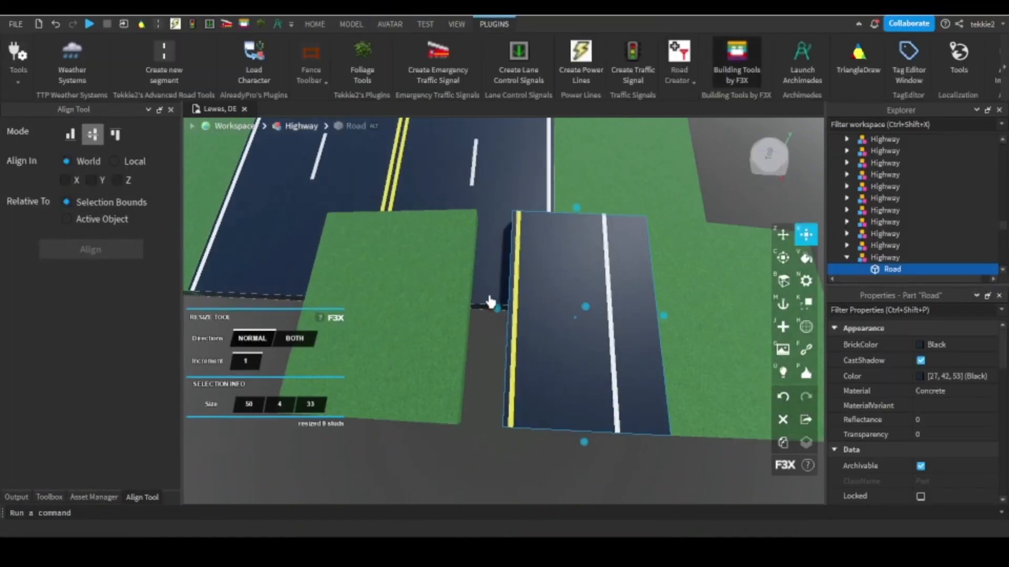
Move the grass wedge beside the yellow line 9 studs against the narrowed road with the Move tool.
{"action": "left_click", "coordinate": [757, 231]}
{"action": "left_click", "coordinate": [782, 235]}
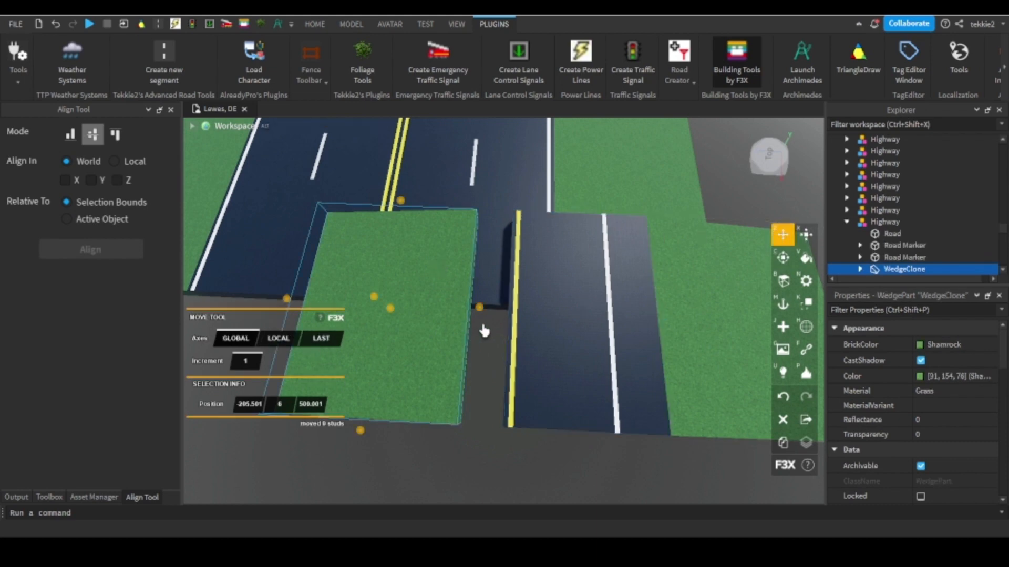
{"action": "left_click_drag", "start_coordinate": [477, 314], "coordinate": [522, 306]}
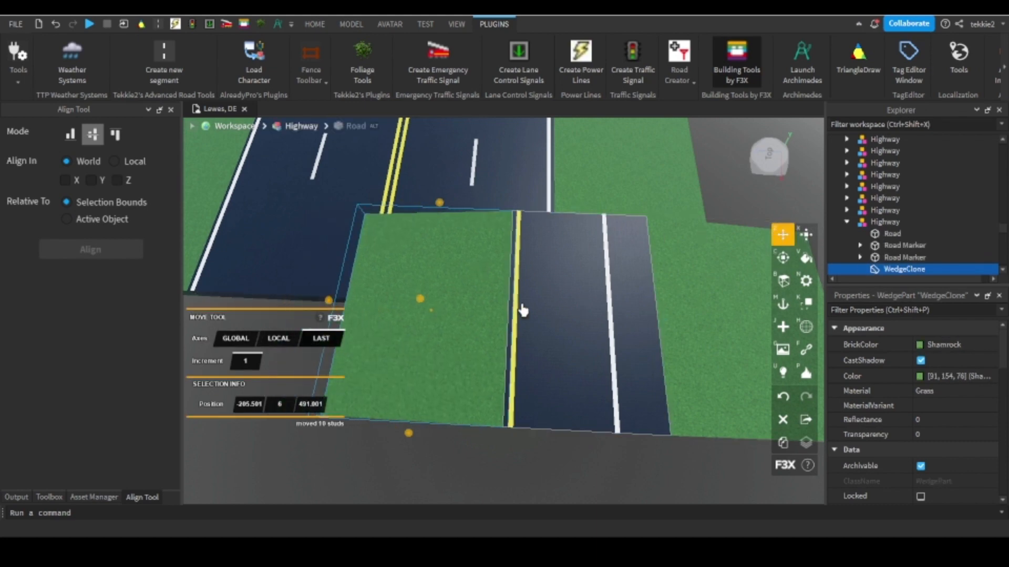
{"action": "scroll", "coordinate": [520, 330], "scroll_direction": "up", "scroll_amount": 4}
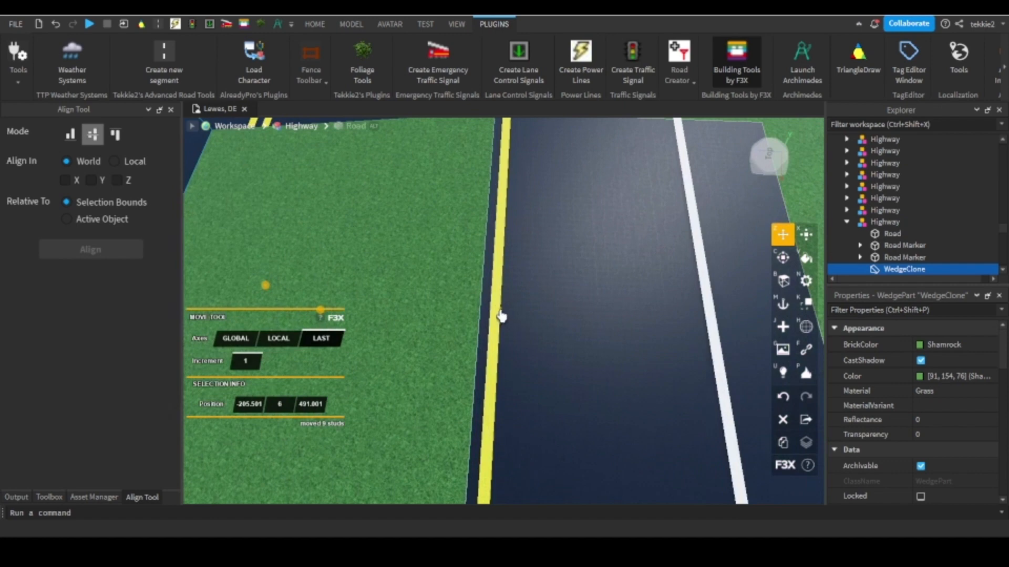
Shorten the grass wedge beside the yellow line to 10 studs with the Resize tool.
{"action": "scroll", "coordinate": [547, 263], "scroll_direction": "down", "scroll_amount": 6}
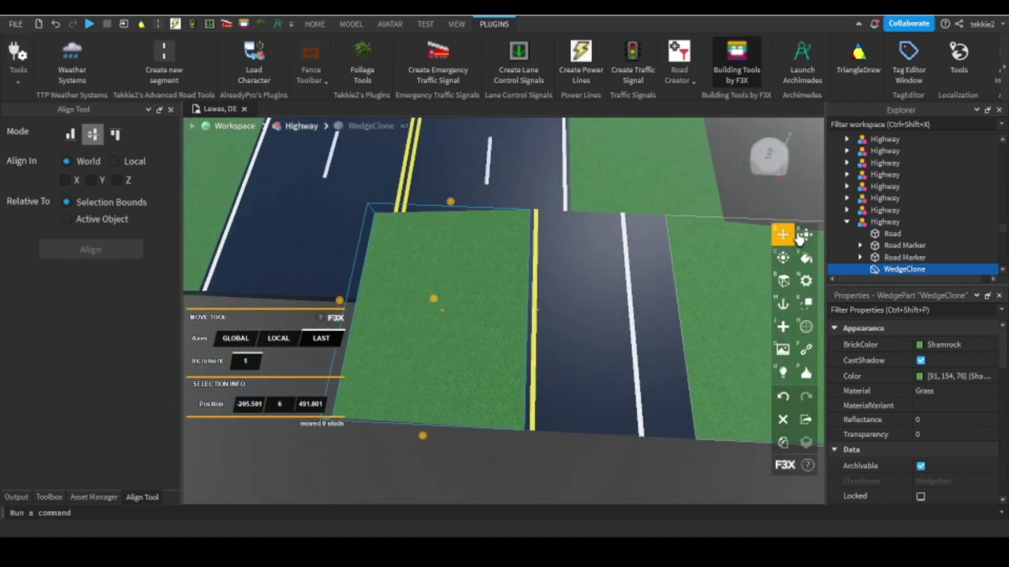
{"action": "left_click", "coordinate": [801, 236]}
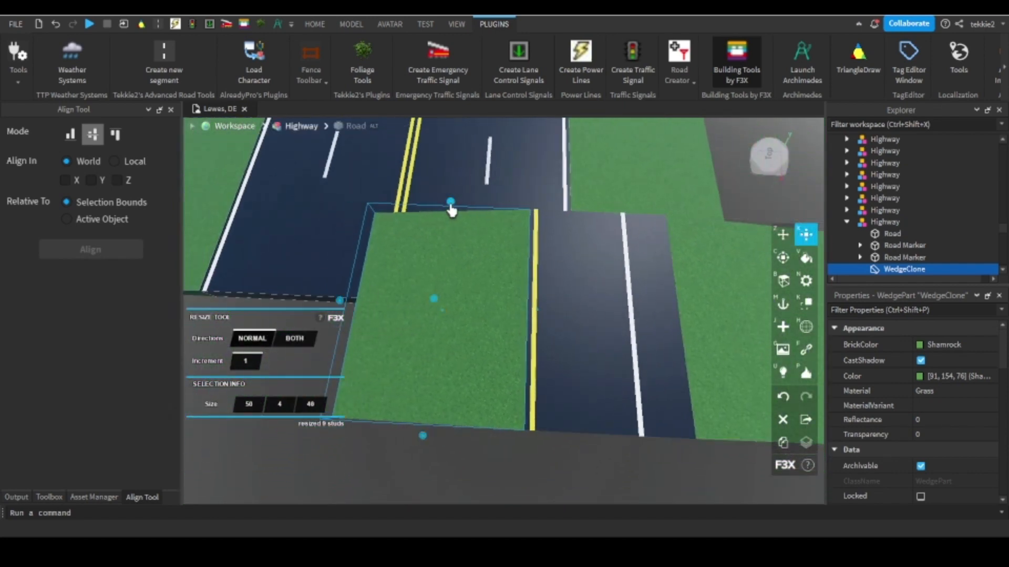
{"action": "left_click_drag", "start_coordinate": [451, 209], "coordinate": [455, 335]}
{"action": "scroll", "coordinate": [420, 333], "scroll_direction": "up", "scroll_amount": 5}
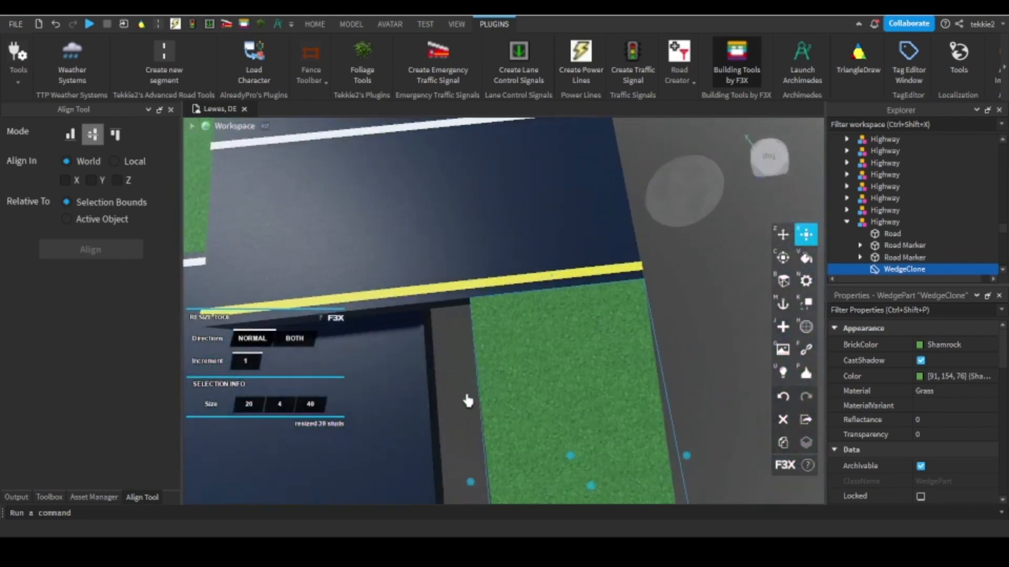
{"action": "left_click_drag", "start_coordinate": [467, 400], "coordinate": [547, 412]}
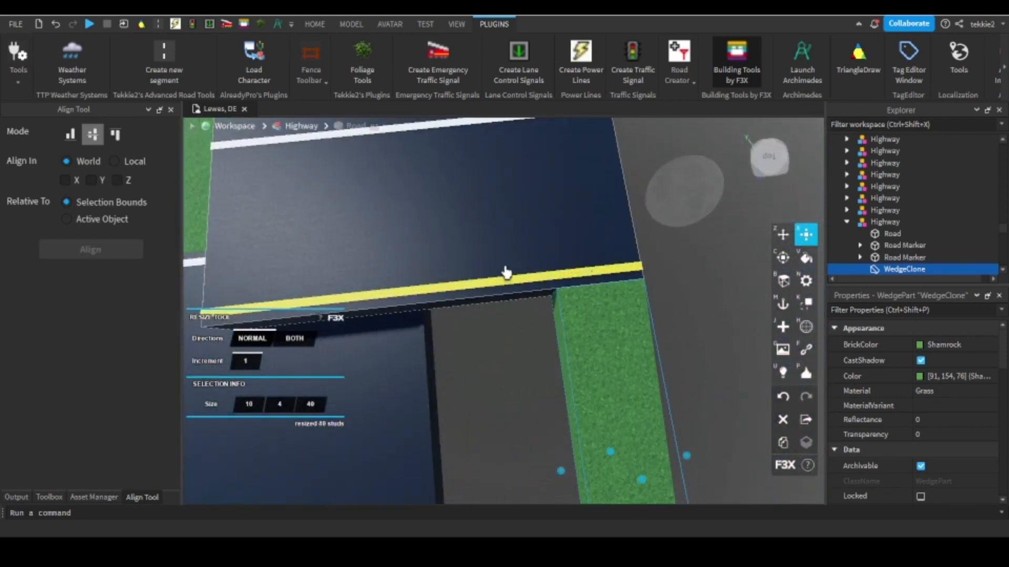
Shorten the segment's road surface and its yellow and white line markers to 10 studs.
{"action": "scroll", "coordinate": [301, 256], "scroll_direction": "down", "scroll_amount": 3}
{"action": "left_click", "coordinate": [301, 256]}
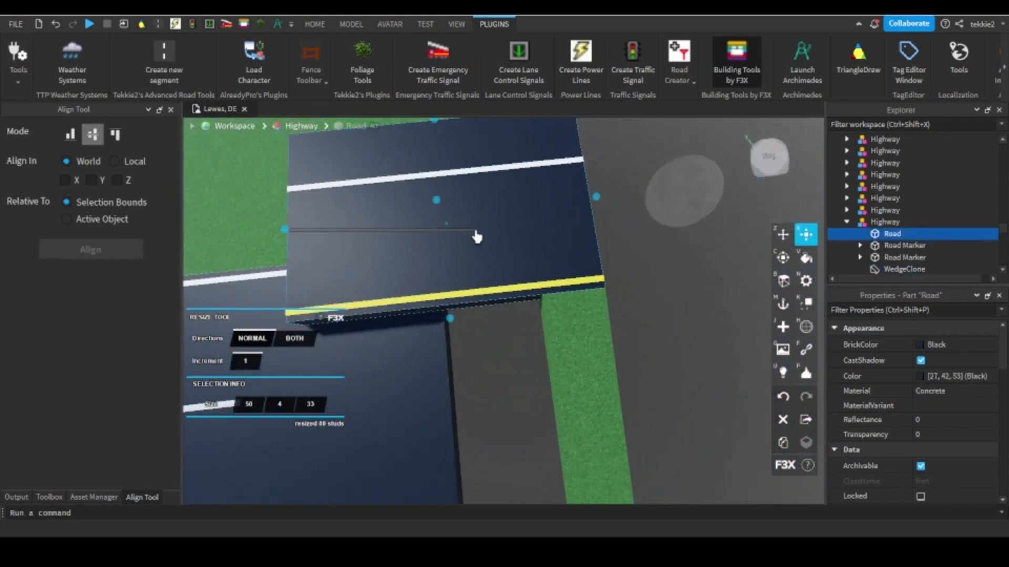
{"action": "left_click", "coordinate": [281, 236]}
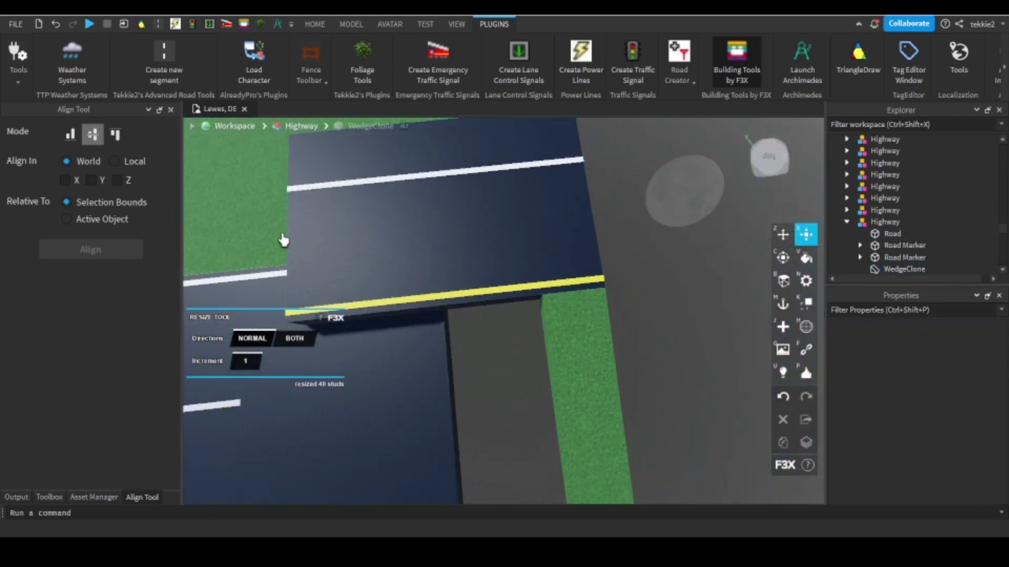
{"action": "left_click", "coordinate": [292, 244]}
{"action": "left_click_drag", "start_coordinate": [285, 234], "coordinate": [511, 219]}
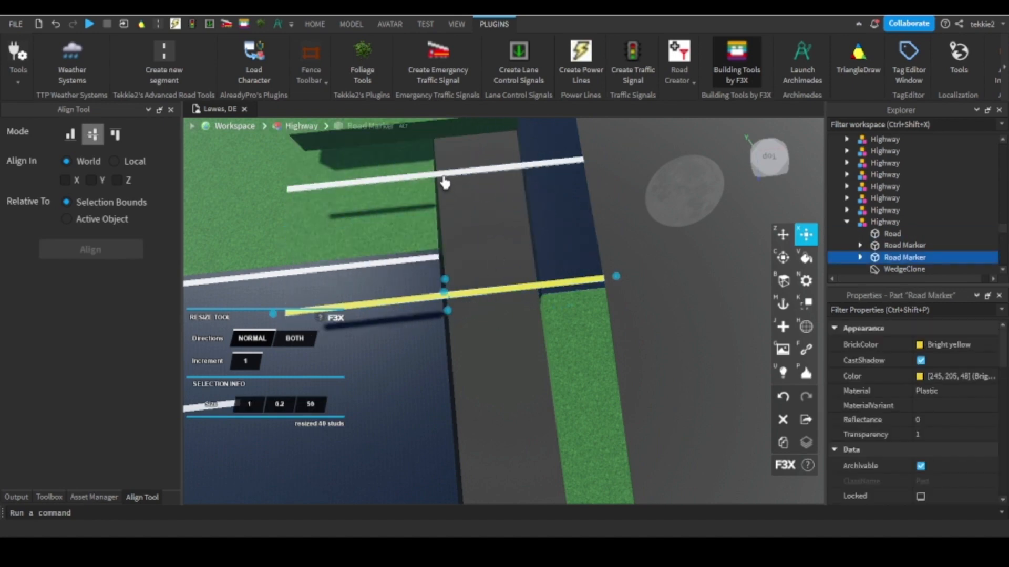
{"action": "left_click_drag", "start_coordinate": [273, 197], "coordinate": [519, 188]}
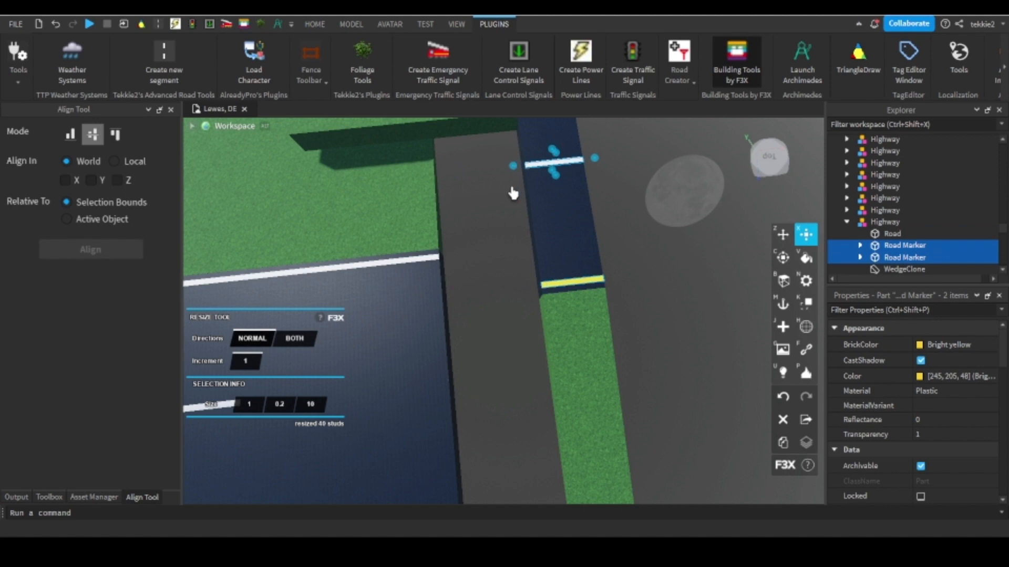
Shorten the grass wedge beyond the white line to match the shortened road strip.
{"action": "right_click_drag", "start_coordinate": [513, 193], "coordinate": [491, 187]}
{"action": "left_click", "coordinate": [425, 250]}
{"action": "left_click_drag", "start_coordinate": [404, 244], "coordinate": [531, 251]}
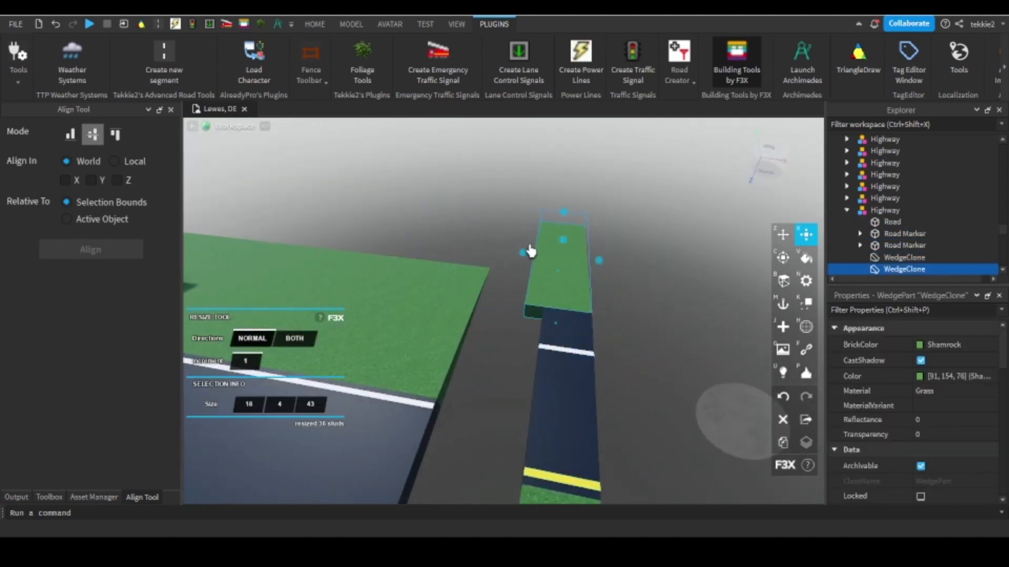
{"action": "key", "text": "s"}
Close Building Tools by F3X and move the shortened segment model flush against the highway's end.
{"action": "left_click", "coordinate": [725, 65]}
{"action": "right_click_drag", "start_coordinate": [578, 316], "coordinate": [550, 360]}
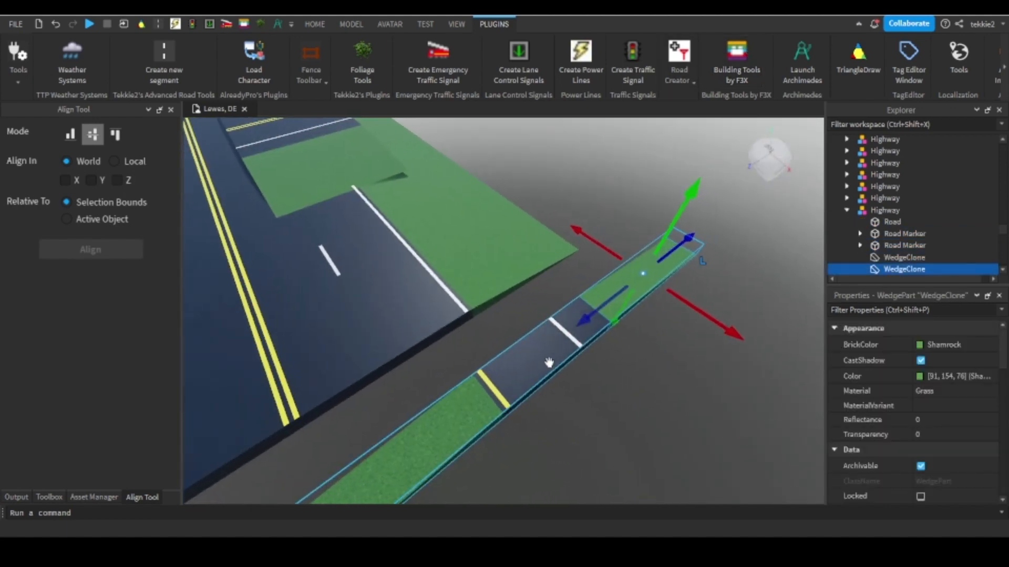
{"action": "left_click_drag", "start_coordinate": [550, 362], "coordinate": [428, 322]}
{"action": "key", "text": "d"}
{"action": "right_click_drag", "start_coordinate": [427, 322], "coordinate": [545, 276]}
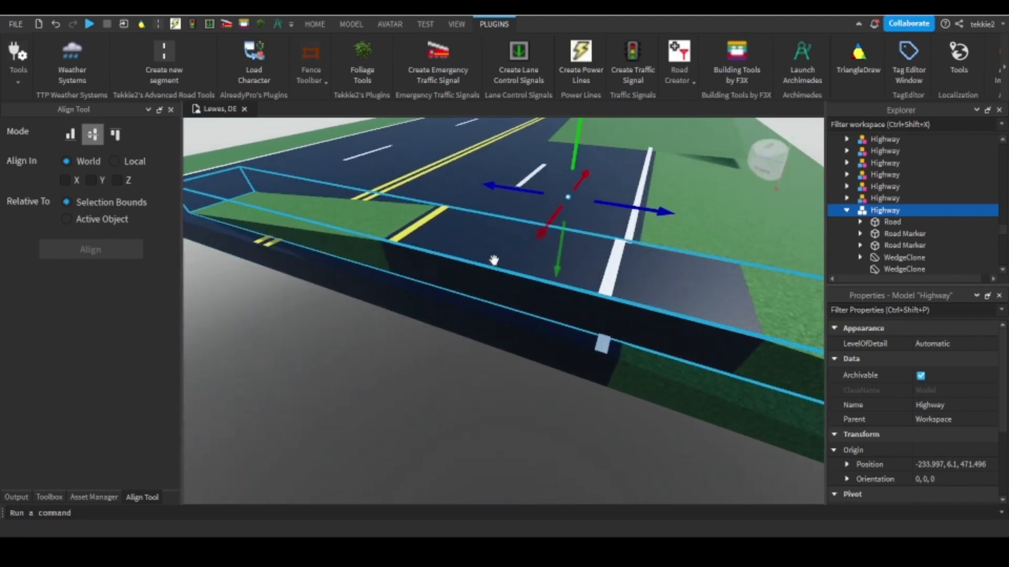
{"action": "left_click_drag", "start_coordinate": [495, 260], "coordinate": [504, 286]}
{"action": "right_click_drag", "start_coordinate": [508, 287], "coordinate": [504, 286]}
{"action": "left_click_drag", "start_coordinate": [504, 286], "coordinate": [391, 362]}
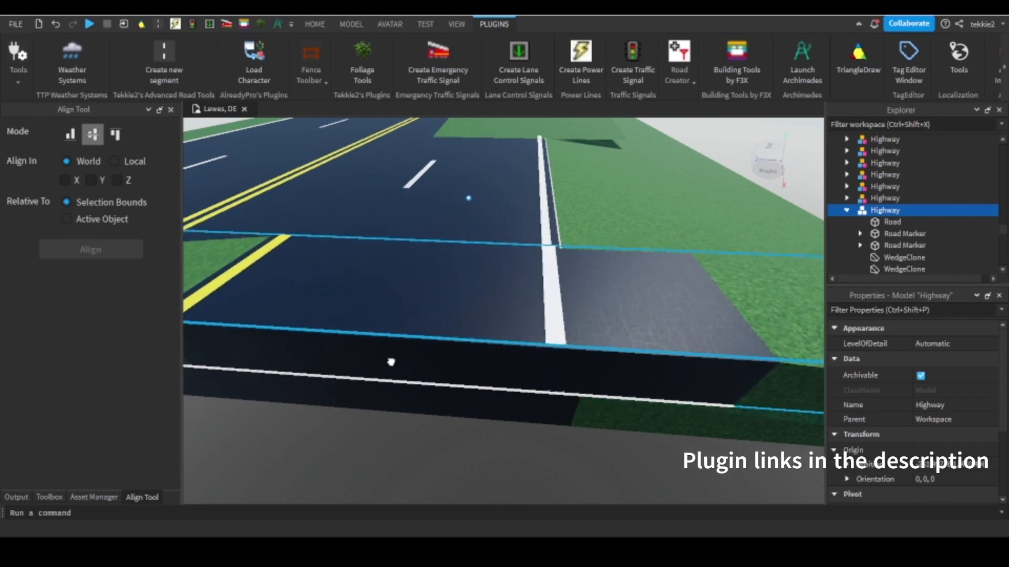
{"action": "scroll", "coordinate": [406, 379], "scroll_direction": "down", "scroll_amount": 5}
{"action": "right_click_drag", "start_coordinate": [405, 378], "coordinate": [451, 302]}
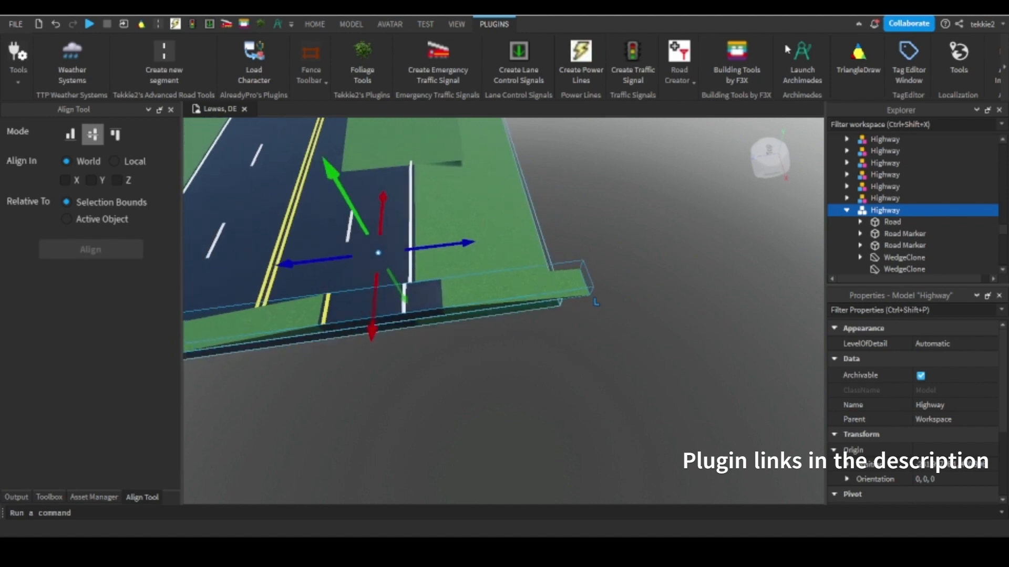
Relaunch Building Tools by F3X and move the highway's two roadside grass wedges outward along their local axes.
{"action": "left_click", "coordinate": [730, 82]}
{"action": "left_click", "coordinate": [456, 240]}
{"action": "right_click_drag", "start_coordinate": [455, 237], "coordinate": [413, 224]}
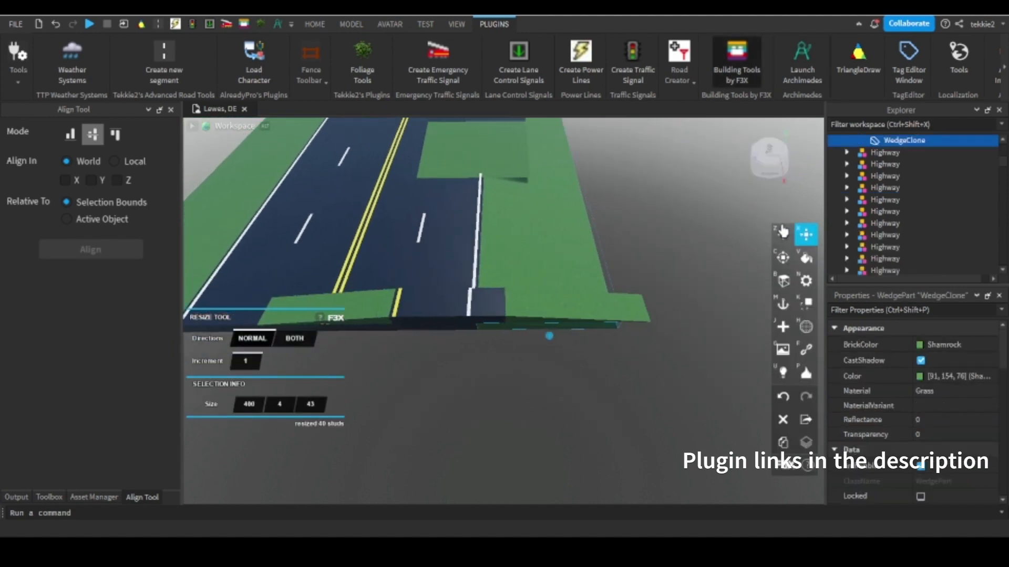
{"action": "left_click", "coordinate": [785, 235]}
{"action": "left_click", "coordinate": [284, 340]}
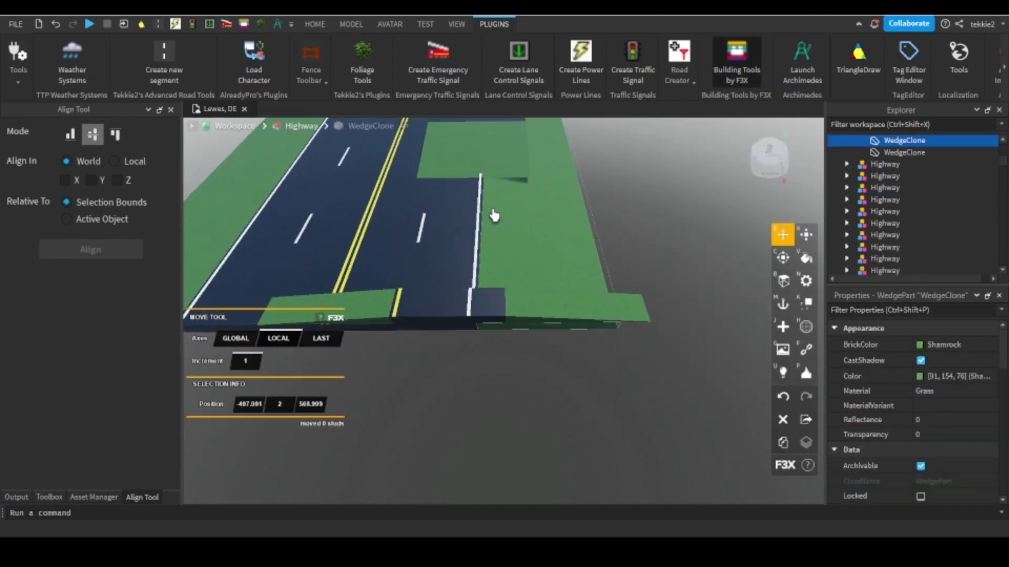
{"action": "left_click", "coordinate": [528, 228], "text": "shift"}
{"action": "right_click_drag", "start_coordinate": [527, 228], "coordinate": [527, 207]}
{"action": "mouse_move", "coordinate": [527, 206]}
{"action": "left_mouse_down"}
{"action": "mouse_move", "coordinate": [542, 204]}
{"action": "mouse_move", "coordinate": [537, 210]}
{"action": "left_mouse_up"}
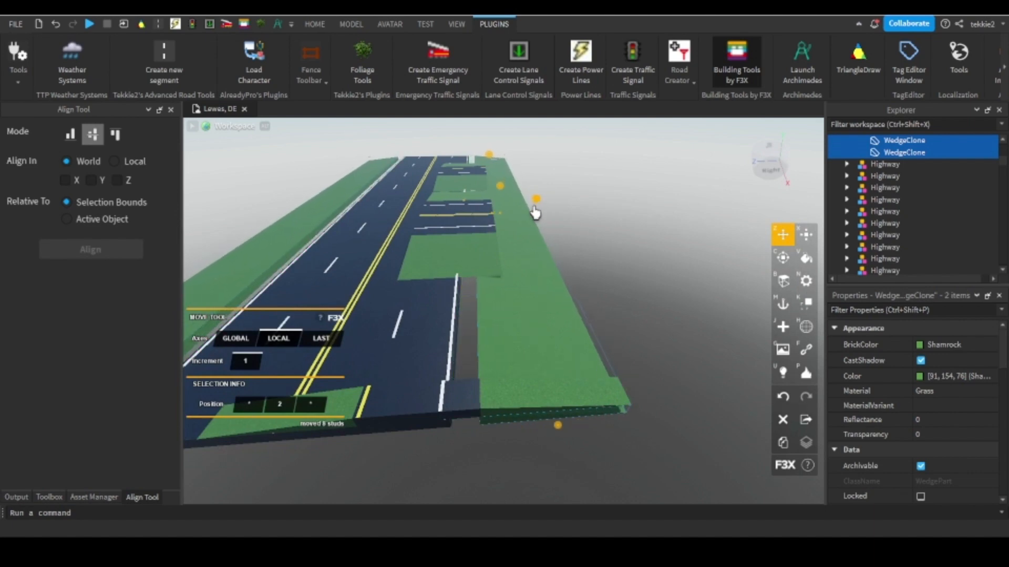
{"action": "key", "text": "w"}
{"action": "key", "text": "a"}
Widen the highway's road surface to 107 studs, resizing in both directions to meet the moved grass.
{"action": "left_click", "coordinate": [438, 304]}
{"action": "key", "text": "d"}
{"action": "left_click", "coordinate": [809, 241]}
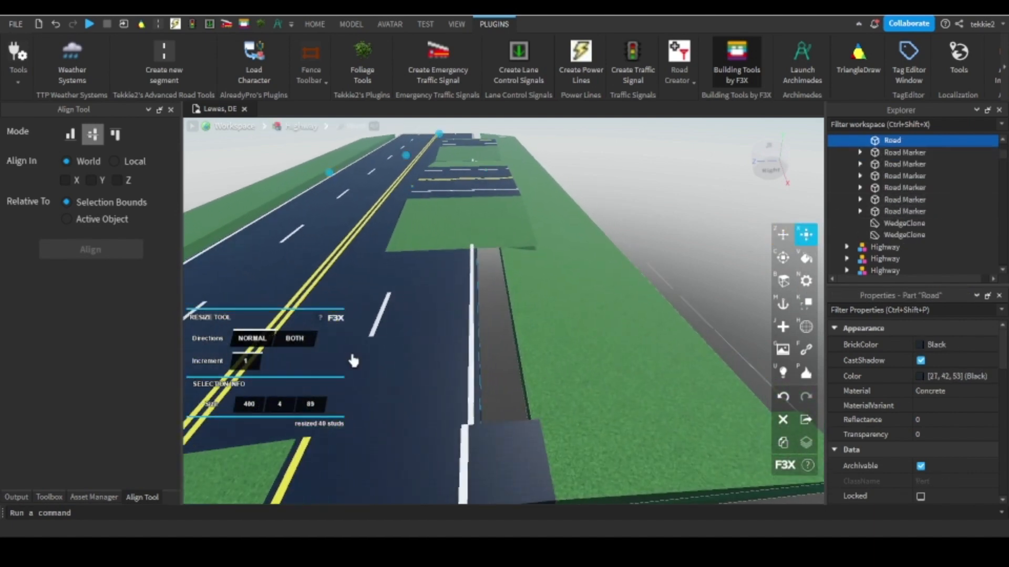
{"action": "key", "text": "d"}
{"action": "left_click_drag", "start_coordinate": [474, 177], "coordinate": [489, 176]}
{"action": "key", "text": "s"}
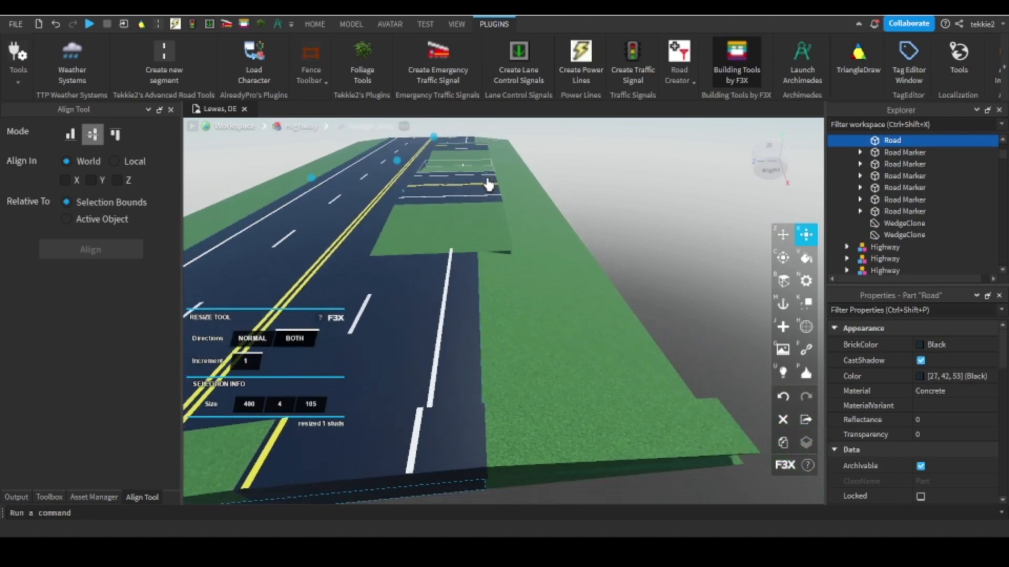
{"action": "key", "text": "w"}
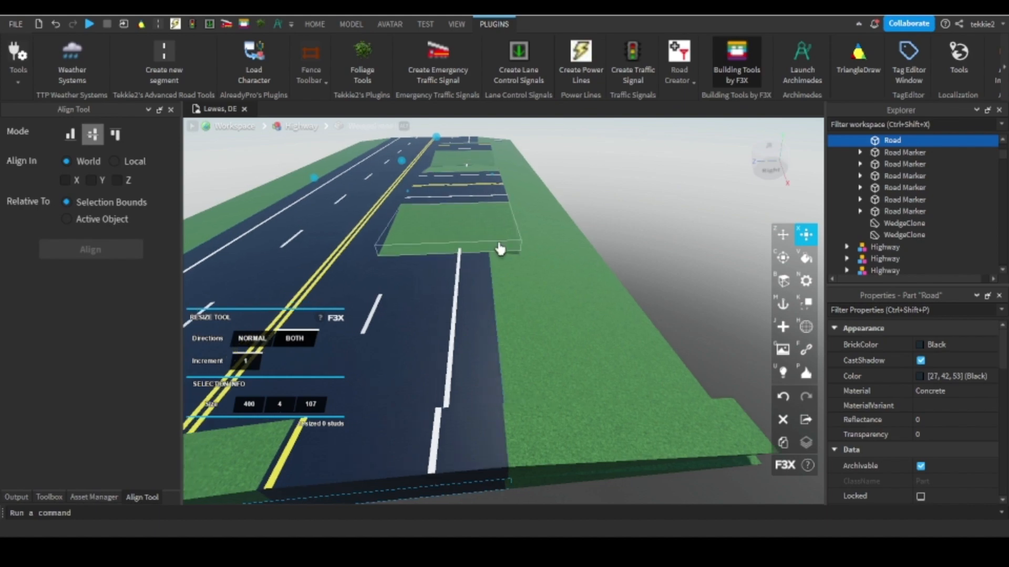
{"action": "right_click_drag", "start_coordinate": [499, 247], "coordinate": [518, 275]}
{"action": "key", "text": "a"}
{"action": "key", "text": "d"}
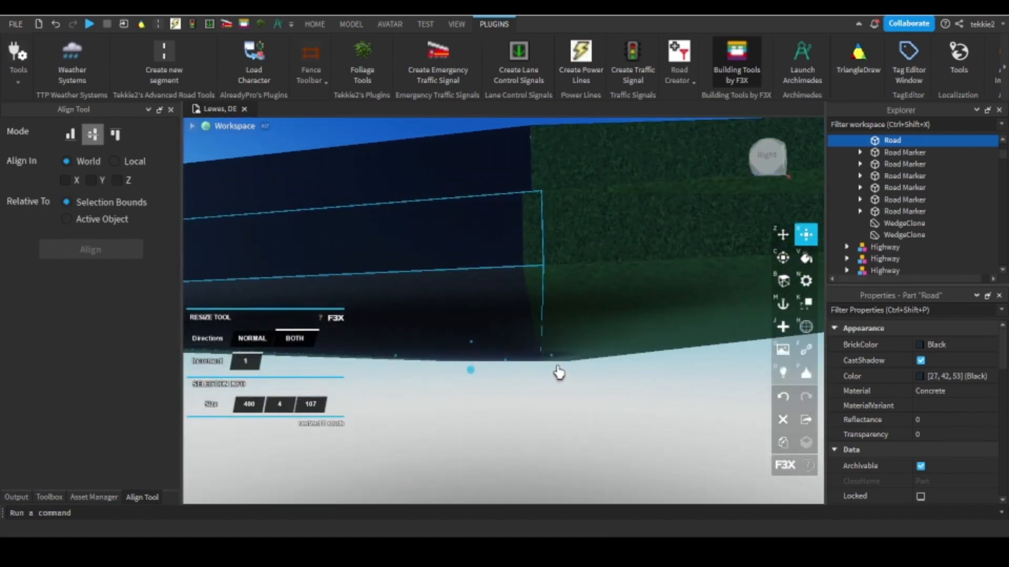
{"action": "left_click_drag", "start_coordinate": [552, 358], "coordinate": [550, 357]}
Close Building Tools by F3X and line up the short segment model with the widened highway's end.
{"action": "left_click", "coordinate": [717, 84]}
{"action": "key", "text": "e"}
{"action": "right_click_drag", "start_coordinate": [505, 315], "coordinate": [565, 401]}
{"action": "left_click", "coordinate": [451, 372]}
{"action": "left_click_drag", "start_coordinate": [452, 372], "coordinate": [462, 406]}
{"action": "right_click_drag", "start_coordinate": [462, 406], "coordinate": [466, 369]}
{"action": "scroll", "coordinate": [466, 369], "scroll_direction": "down", "scroll_amount": 5}
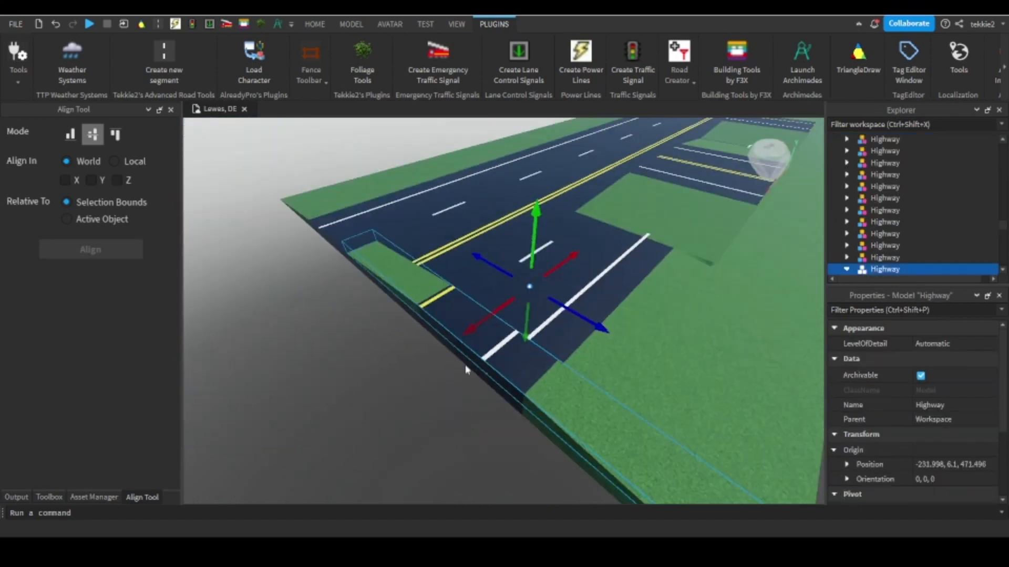
{"action": "scroll", "coordinate": [557, 247], "scroll_direction": "up", "scroll_amount": 3}
{"action": "right_click_drag", "start_coordinate": [519, 260], "coordinate": [572, 349]}
{"action": "scroll", "coordinate": [431, 267], "scroll_direction": "down", "scroll_amount": 3}
{"action": "left_click", "coordinate": [375, 270]}
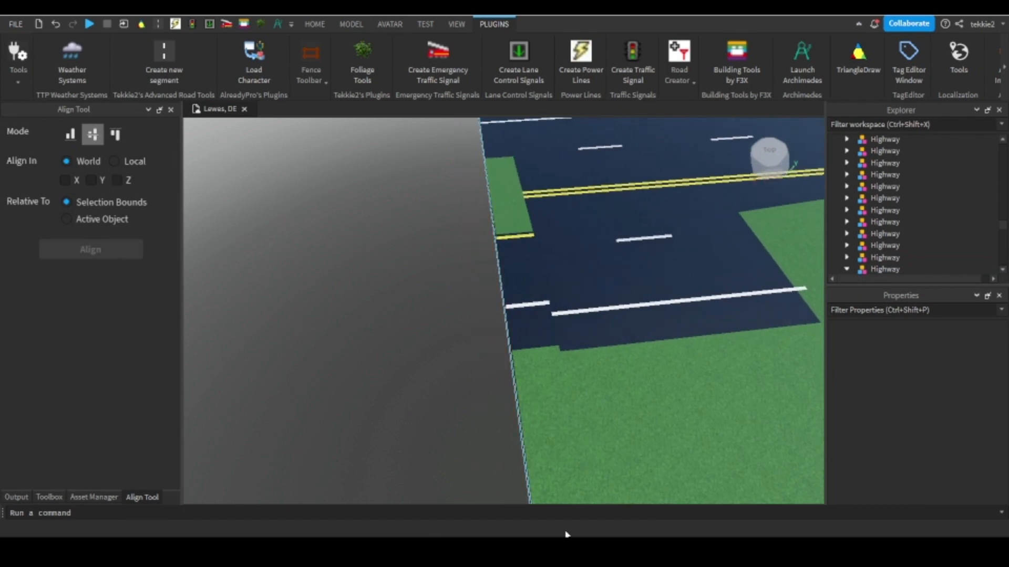
Start a new segment with Tekkie2's Advanced Road Tools from the short segment's outer end.
{"action": "right_click_drag", "start_coordinate": [463, 259], "coordinate": [449, 238]}
{"action": "key", "text": "w"}
{"action": "left_click", "coordinate": [177, 66]}
{"action": "left_click", "coordinate": [526, 302]}
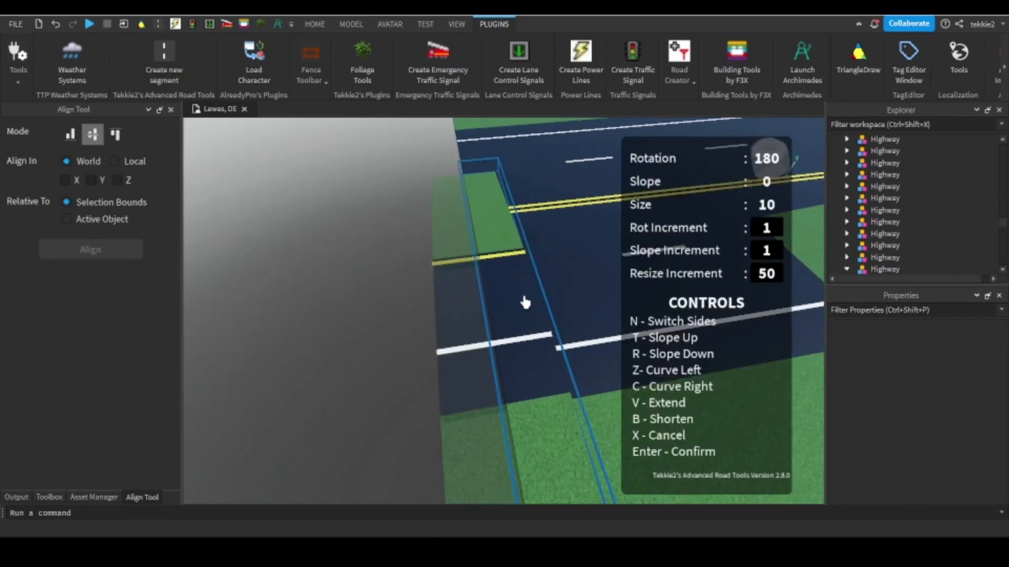
{"action": "scroll", "coordinate": [499, 257], "scroll_direction": "up", "scroll_amount": 3}
{"action": "right_click_drag", "start_coordinate": [499, 257], "coordinate": [554, 258]}
{"action": "scroll", "coordinate": [554, 257], "scroll_direction": "down", "scroll_amount": 3}
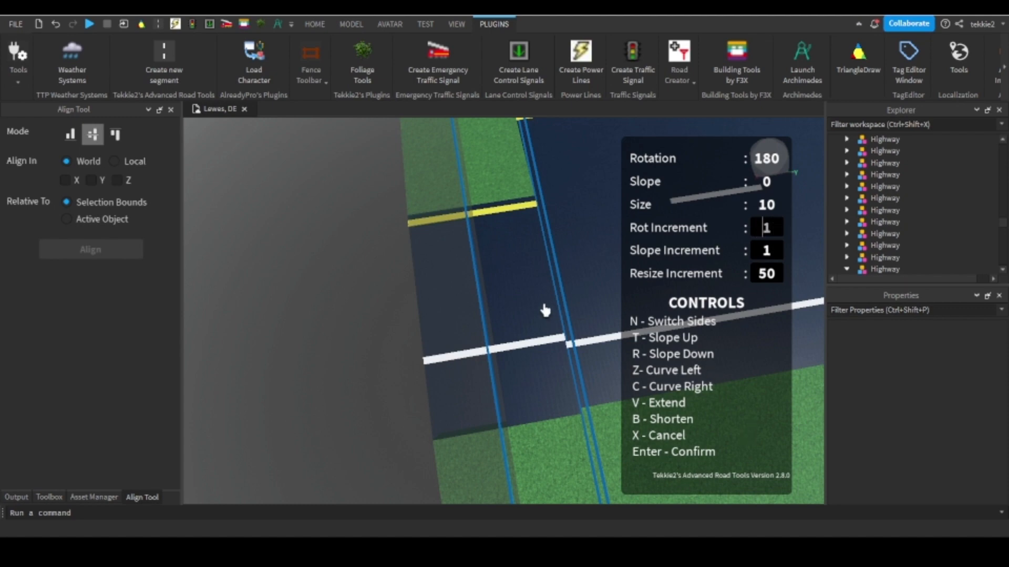
Try curving the new segment left with a rotation increment of 2.
{"action": "right_click_drag", "start_coordinate": [476, 290], "coordinate": [475, 291]}
{"action": "key", "text": "z"}
{"action": "scroll", "coordinate": [478, 288], "scroll_direction": "down", "scroll_amount": 3}
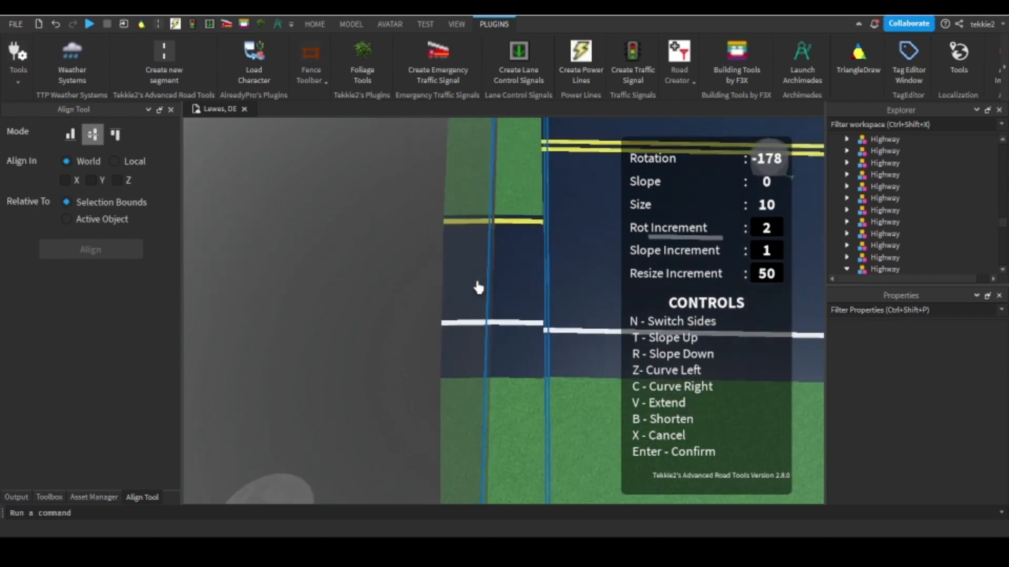
{"action": "scroll", "coordinate": [465, 260], "scroll_direction": "up", "scroll_amount": 2}
{"action": "scroll", "coordinate": [484, 269], "scroll_direction": "up", "scroll_amount": 2}
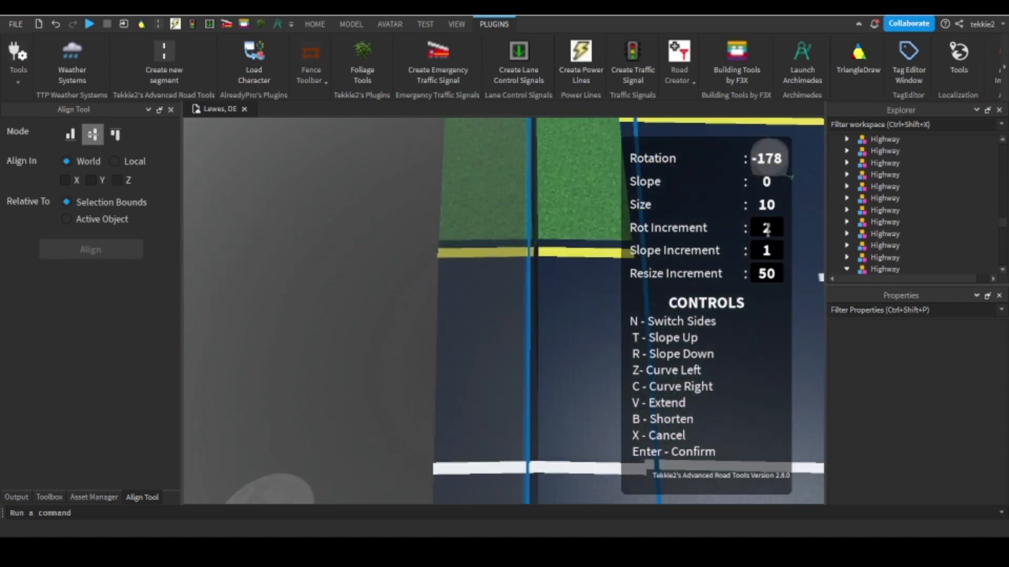
Set the rotation increment to 3 and curve the new segment left to a rotation of -177.
{"action": "key", "text": "z"}
{"action": "key", "text": "c"}
{"action": "key", "text": "c"}
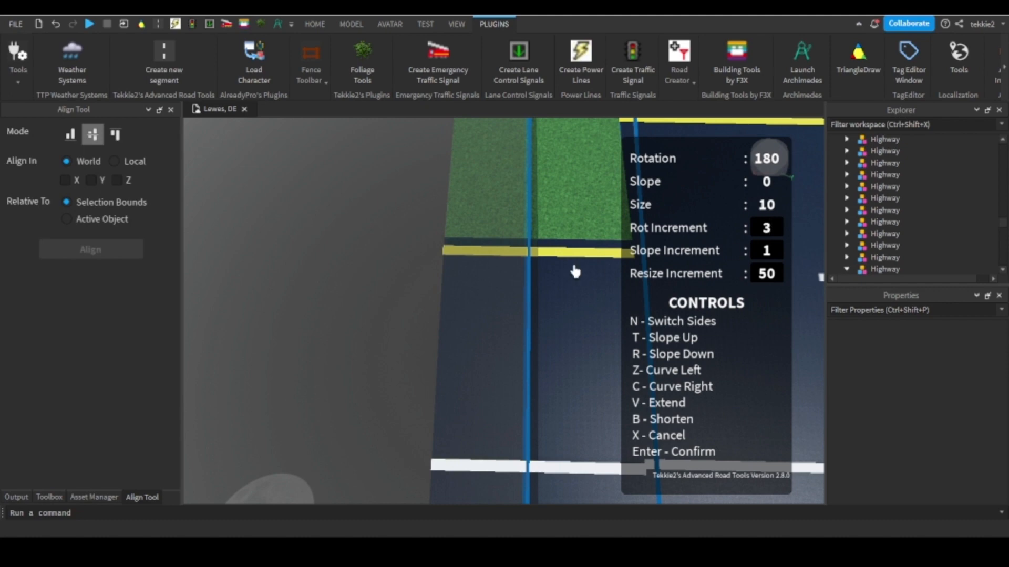
{"action": "key", "text": "z"}
{"action": "scroll", "coordinate": [575, 272], "scroll_direction": "down", "scroll_amount": 5}
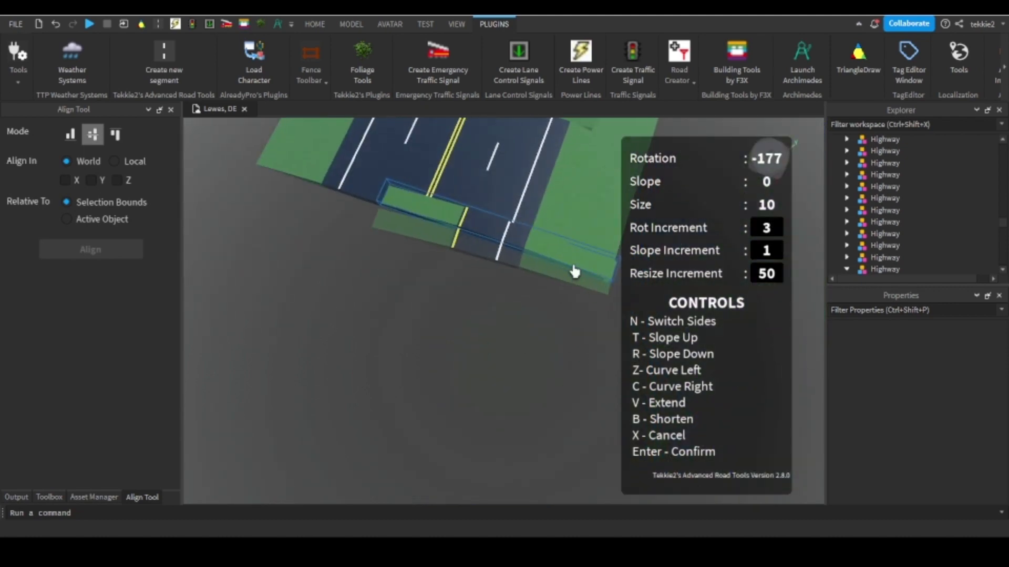
{"action": "right_click_drag", "start_coordinate": [575, 271], "coordinate": [573, 271]}
{"action": "scroll", "coordinate": [573, 271], "scroll_direction": "up", "scroll_amount": 6}
{"action": "key", "text": "a"}
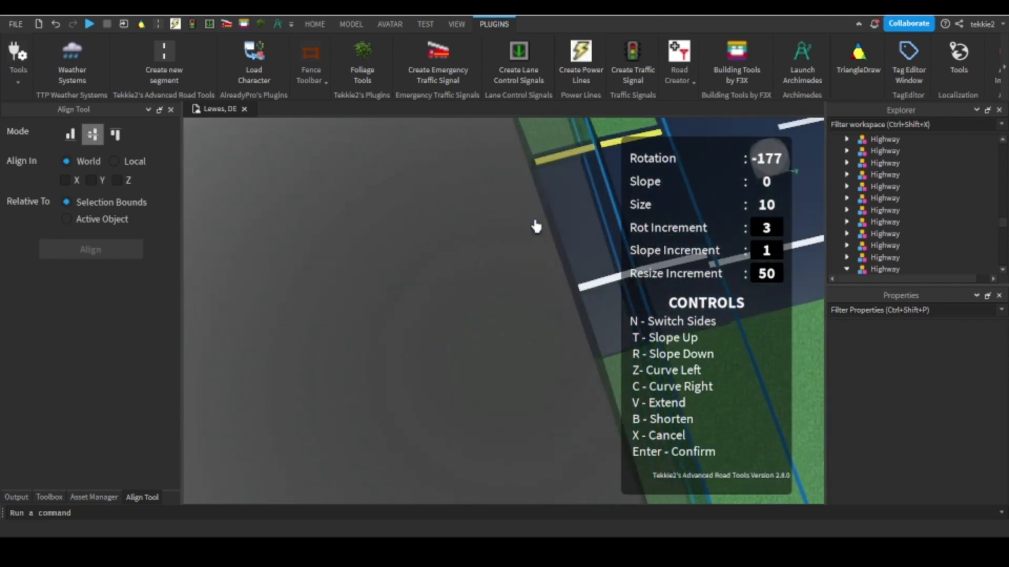
Try continuing the left curve with a rotation increment of 3 up to a rotation of -165.
{"action": "scroll", "coordinate": [536, 226], "scroll_direction": "down", "scroll_amount": 3}
{"action": "key", "text": "z"}
{"action": "key", "text": "z"}
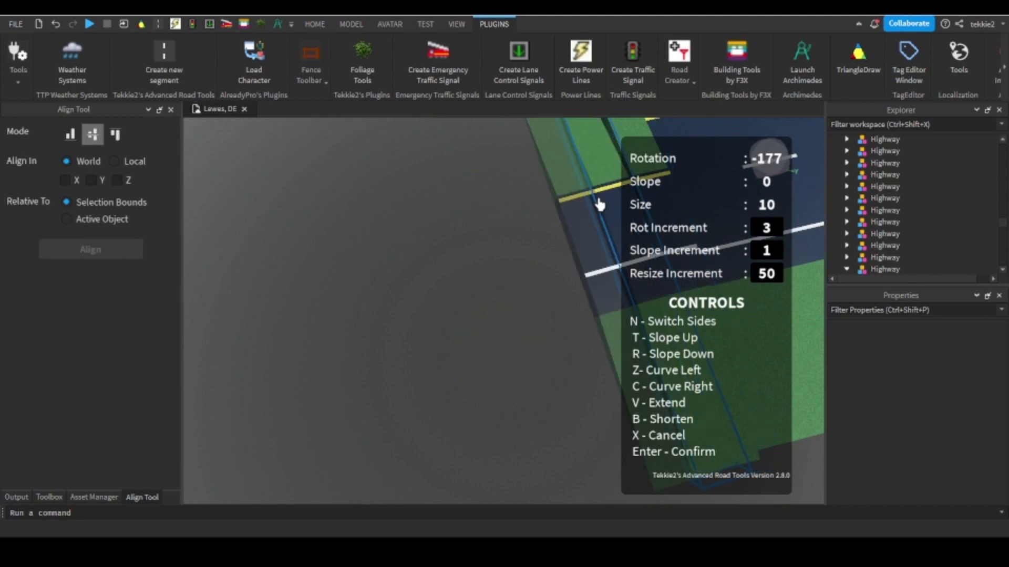
{"action": "key", "text": "c"}
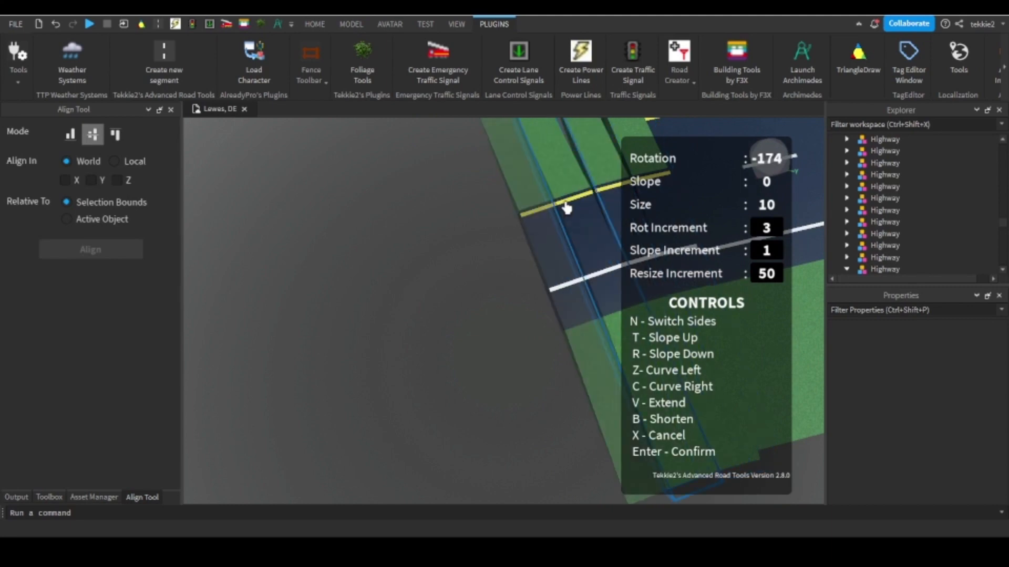
{"action": "key", "text": "c"}
{"action": "key", "text": "z"}
{"action": "key", "text": "z"}
{"action": "key", "text": "z"}
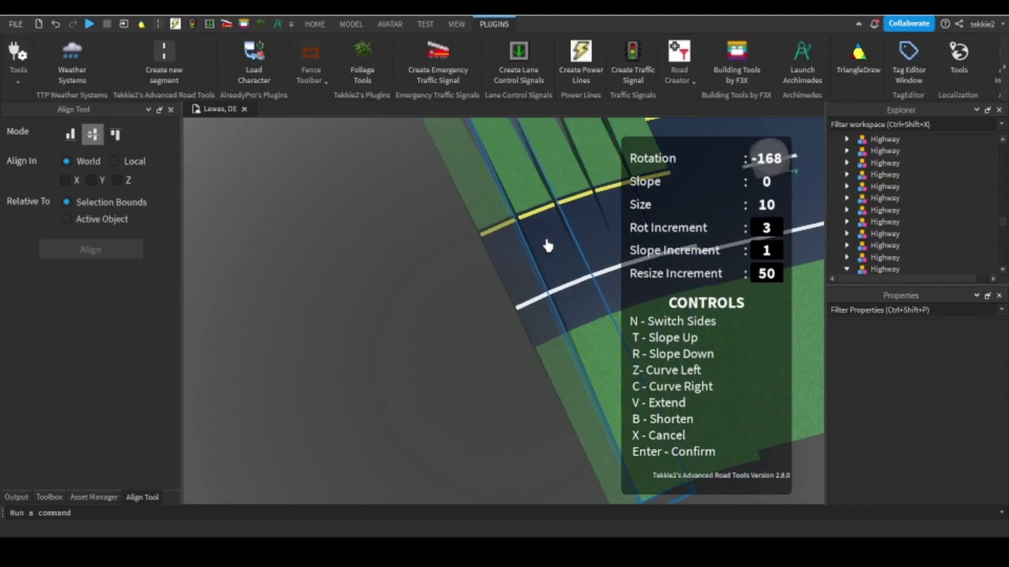
Try extending the curve left in 3-degree increments to a rotation of -135, ending the segment placement.
{"action": "key", "text": "z"}
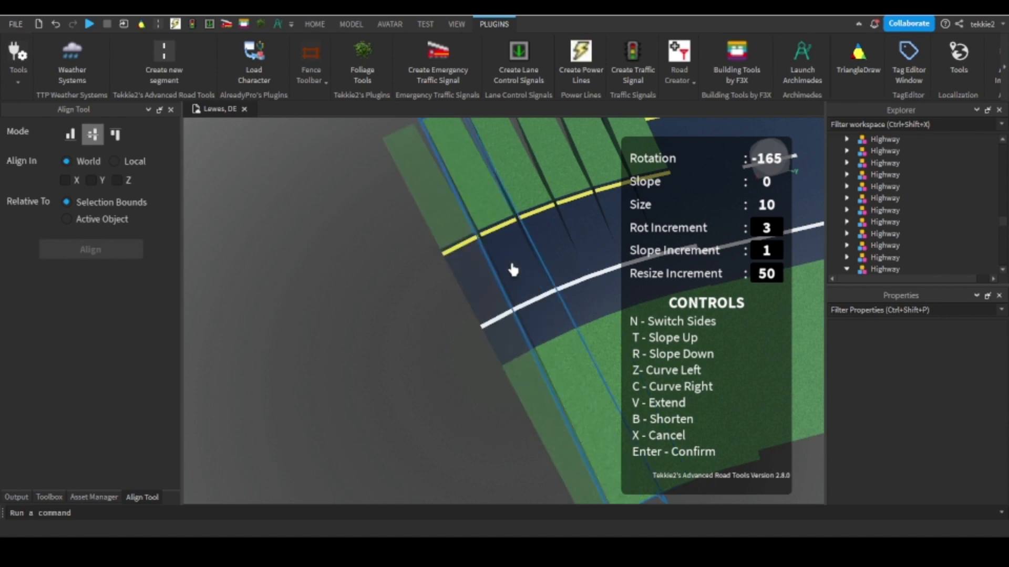
{"action": "key", "text": "z"}
{"action": "key", "text": "z"}
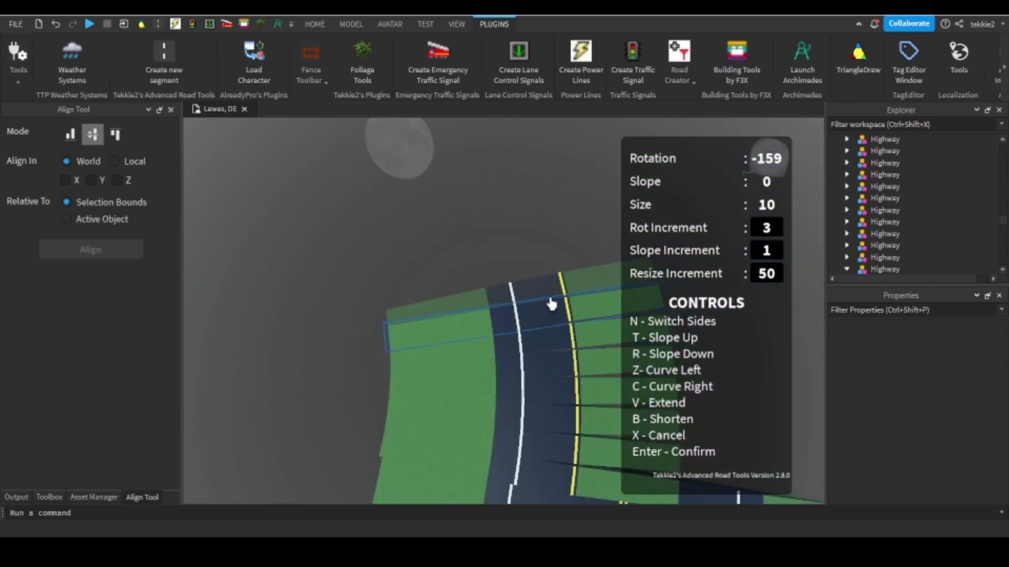
{"action": "key", "text": "z"}
{"action": "key", "text": "z"}
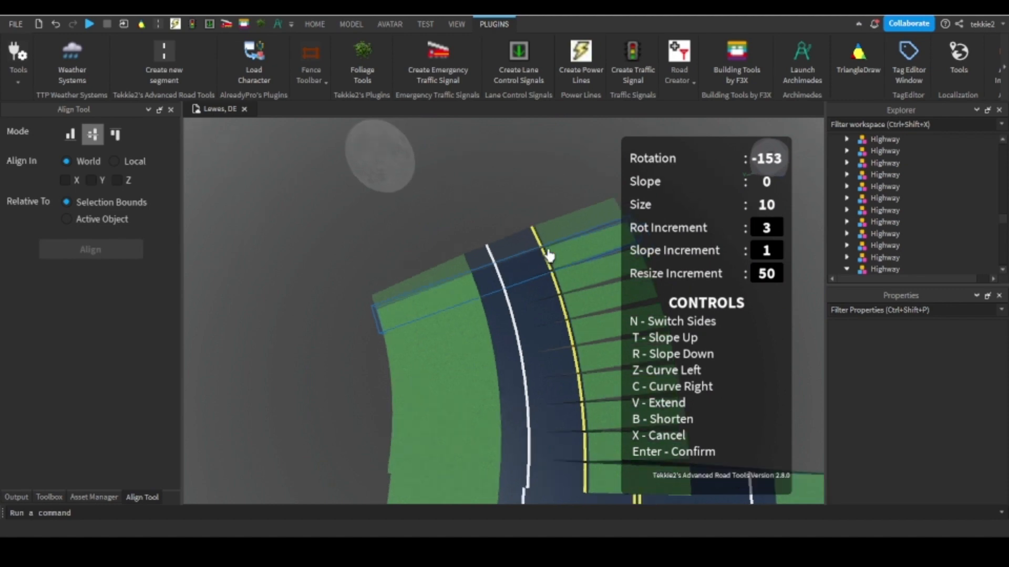
{"action": "key", "text": "z"}
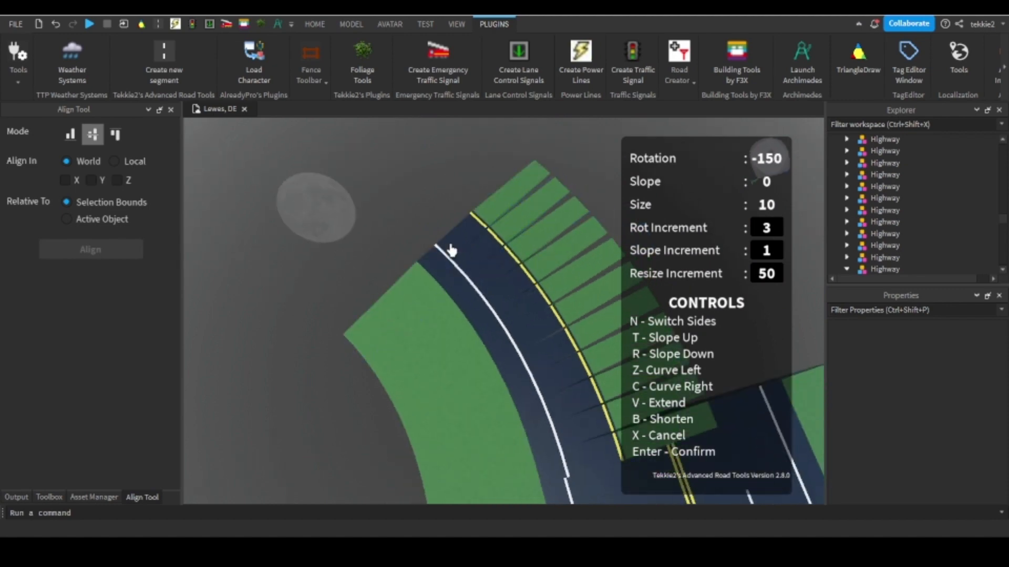
{"action": "key", "text": "z"}
{"action": "key", "text": "z"}
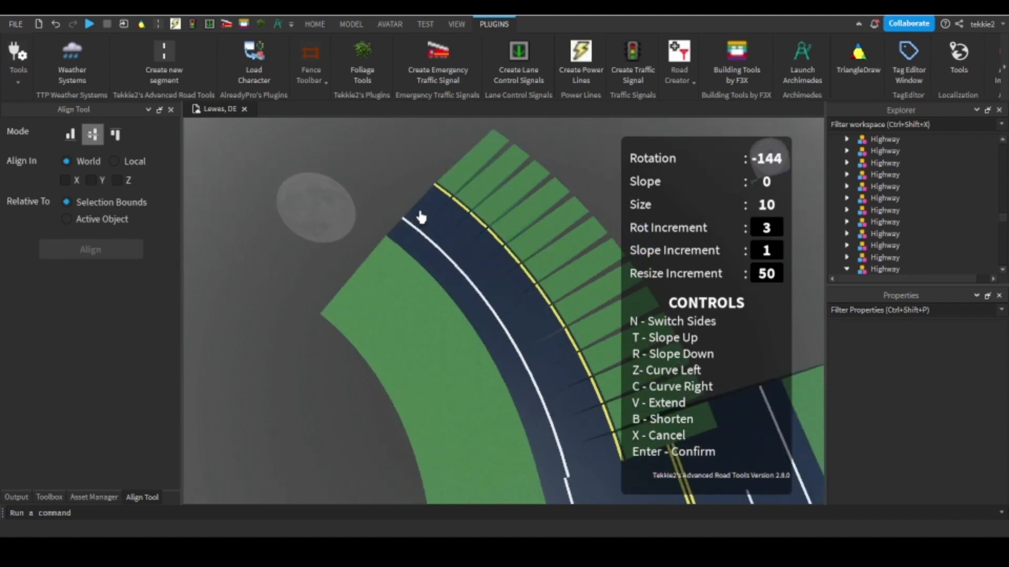
{"action": "key", "text": "z"}
{"action": "key", "text": "z"}
{"action": "key", "text": "z"}
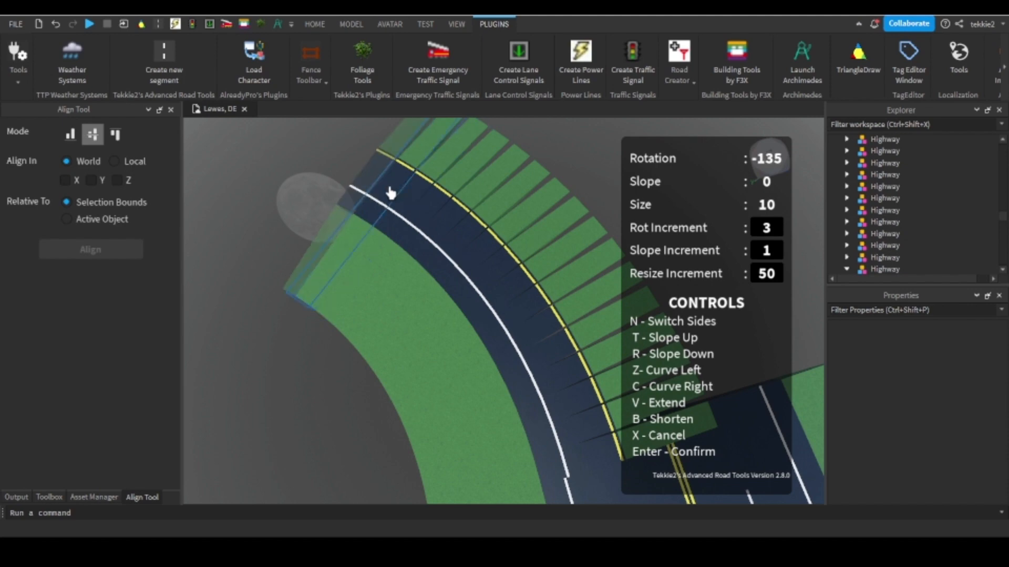
{"action": "key", "text": "Return"}
Delete all the curved segments placed beyond the short segment at the highway's end.
{"action": "left_click", "coordinate": [351, 25]}
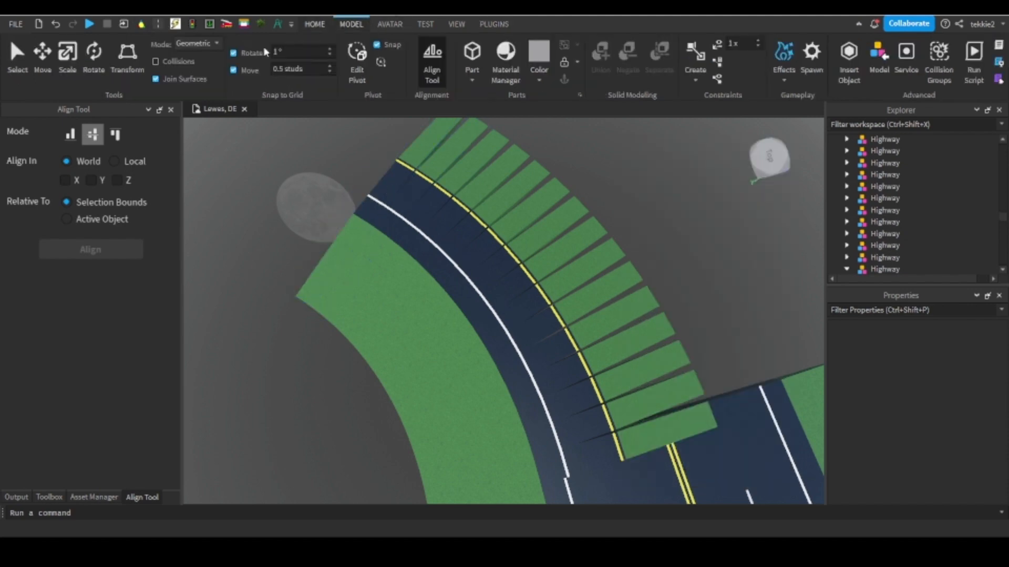
{"action": "left_click_drag", "start_coordinate": [375, 164], "coordinate": [652, 419]}
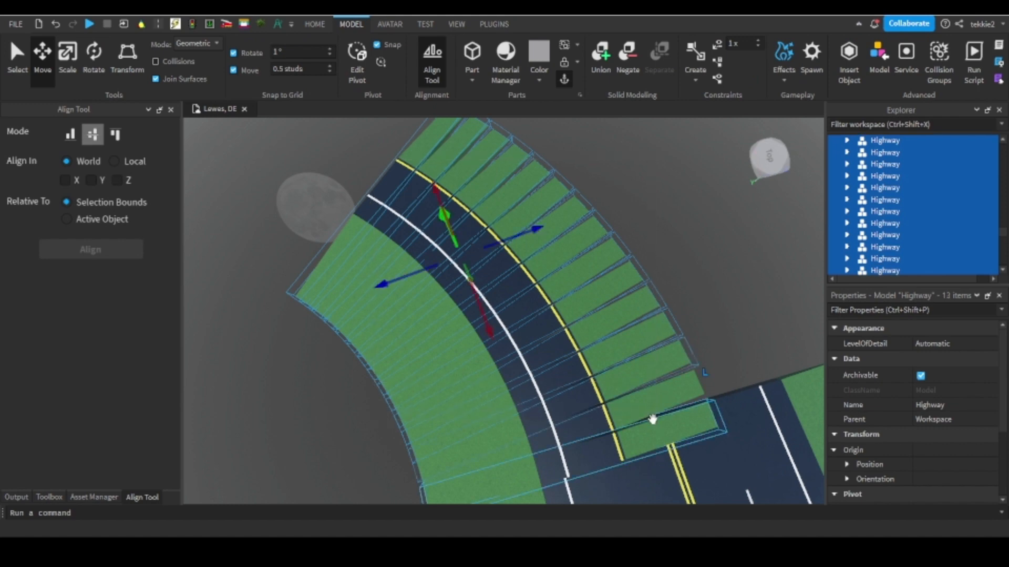
{"action": "key", "text": "Delete"}
{"action": "left_click", "coordinate": [633, 407]}
{"action": "key", "text": "Delete"}
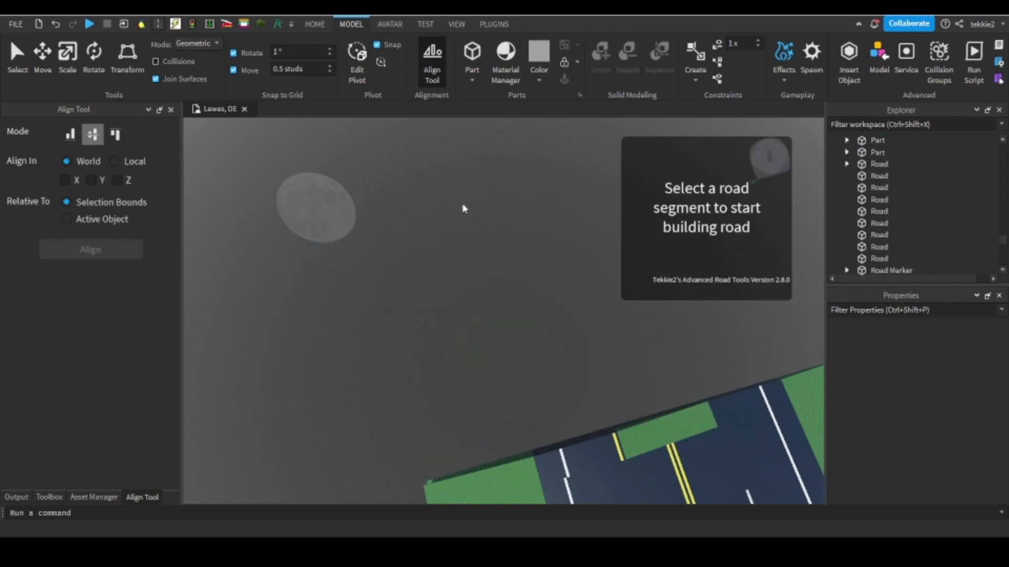
Start a new segment from the short segment's outer end and curve it left with a rotation increment of 4.
{"action": "right_click_drag", "start_coordinate": [462, 205], "coordinate": [593, 309]}
{"action": "left_click", "coordinate": [605, 303]}
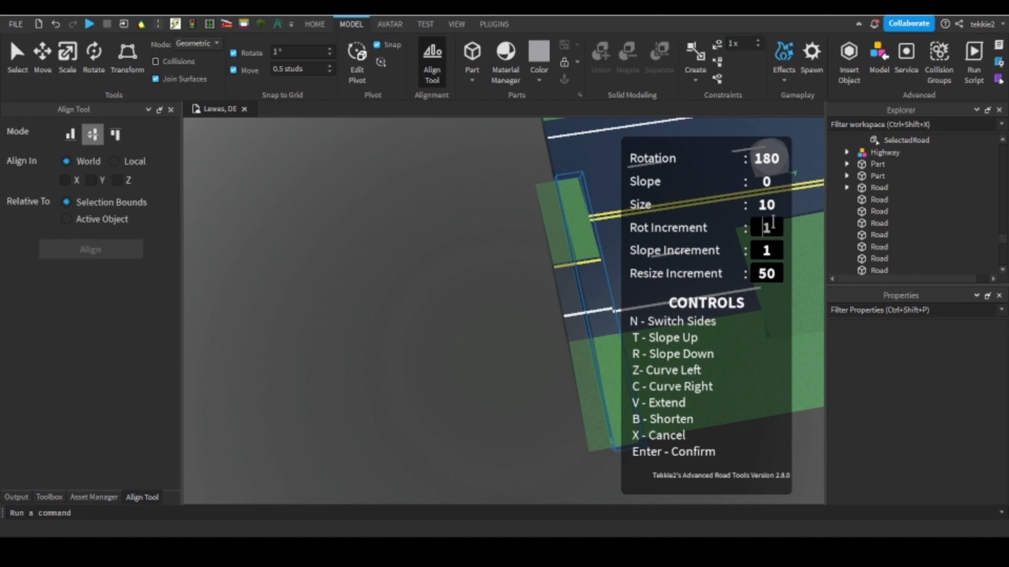
{"action": "type", "text": "4"}
{"action": "right_click_drag", "start_coordinate": [450, 282], "coordinate": [476, 277]}
{"action": "key", "text": "z"}
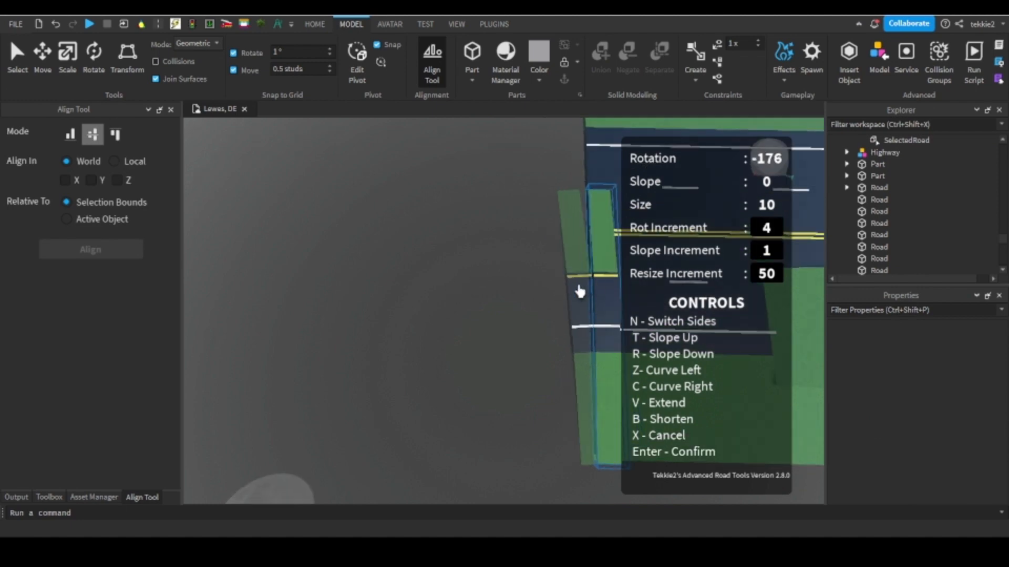
Place successive segments curving left in 4-degree increments until the rotation reaches -160.
{"action": "key", "text": "Return"}
{"action": "key", "text": "Return"}
{"action": "left_click", "coordinate": [558, 310]}
{"action": "key", "text": "z"}
{"action": "key", "text": "Return"}
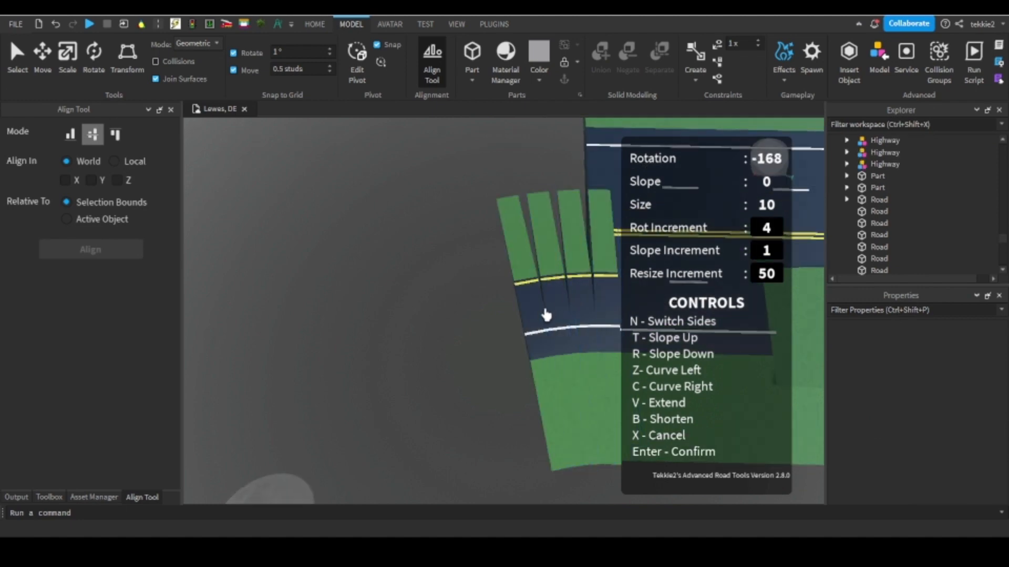
{"action": "left_click", "coordinate": [534, 319]}
{"action": "key", "text": "Return"}
{"action": "left_click", "coordinate": [501, 337]}
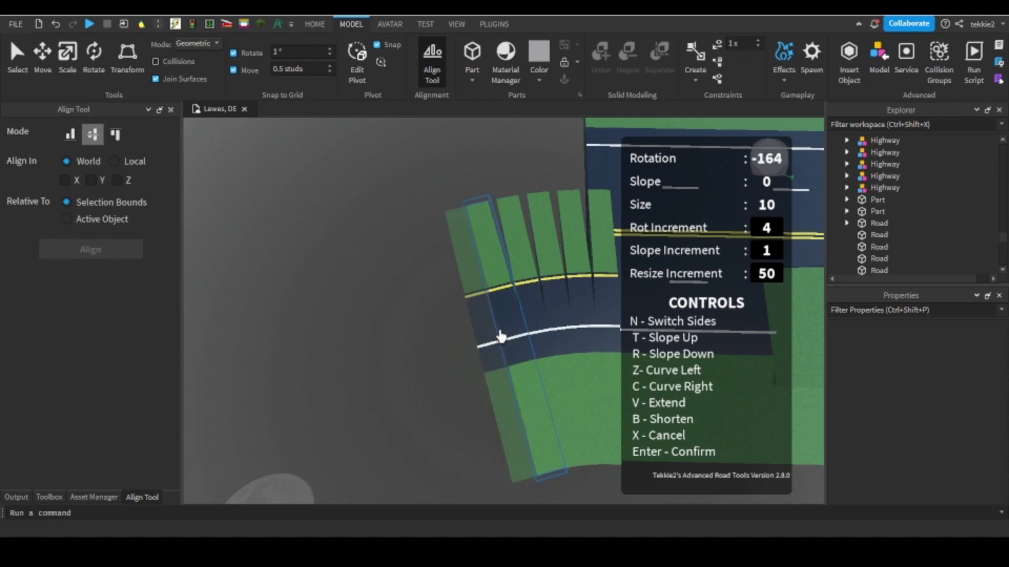
{"action": "right_click_drag", "start_coordinate": [500, 336], "coordinate": [499, 337]}
{"action": "key", "text": "z"}
Add further left-curving segments at the ramp's end up to a rotation of -152.
{"action": "key", "text": "Return"}
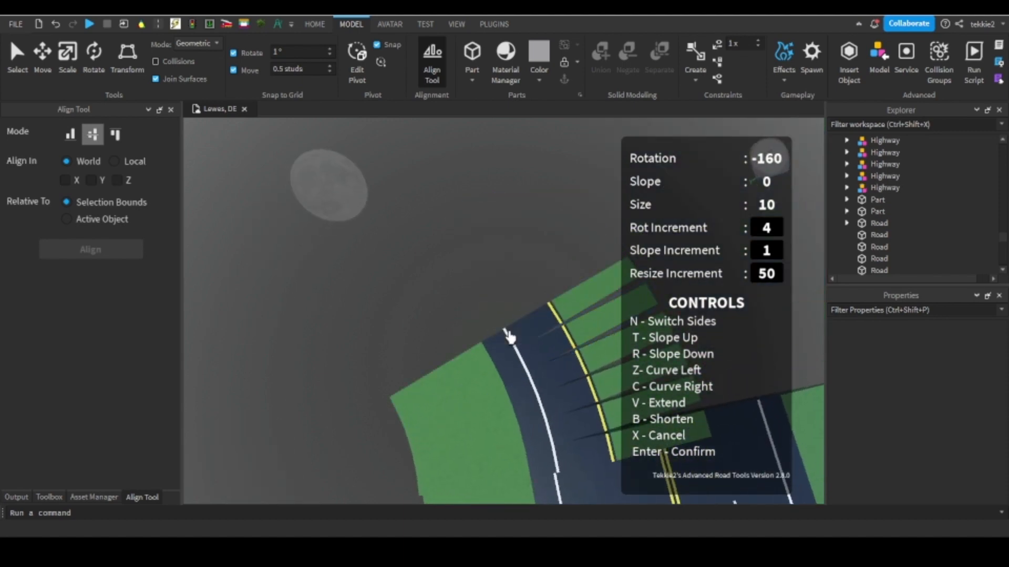
{"action": "left_click", "coordinate": [509, 336]}
{"action": "key", "text": "z"}
{"action": "key", "text": "Return"}
{"action": "left_click", "coordinate": [495, 313]}
Continue the ramp's left curve segment by segment to a rotation of -140.
{"action": "key", "text": "Return"}
{"action": "left_click", "coordinate": [491, 309]}
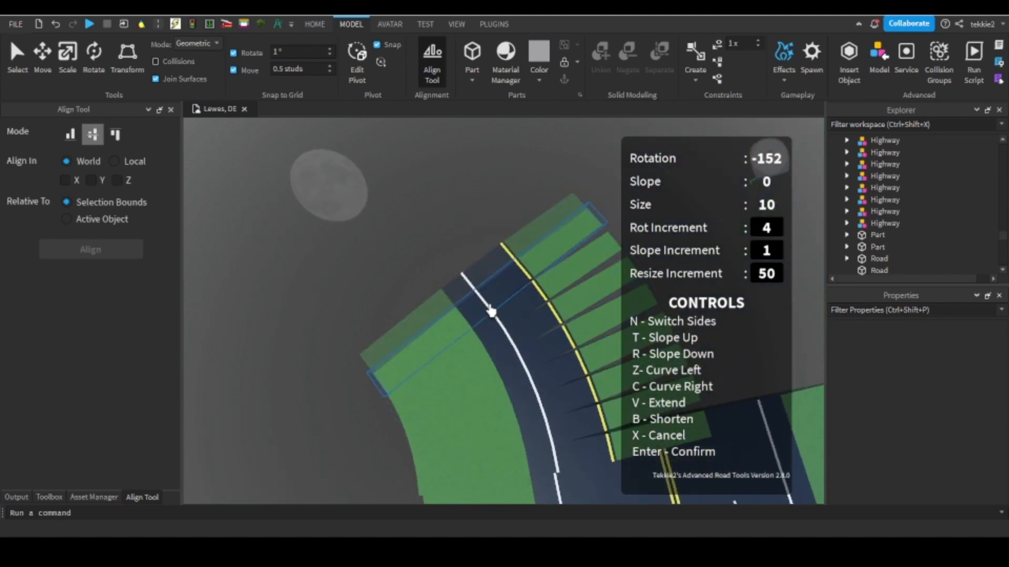
{"action": "key", "text": "z"}
{"action": "key", "text": "Return"}
{"action": "left_click", "coordinate": [475, 286]}
{"action": "key", "text": "z"}
Place more 4-degree segments on the ramp, curving left to a rotation of -124.
{"action": "key", "text": "Return"}
{"action": "left_click", "coordinate": [454, 272]}
{"action": "key", "text": "z"}
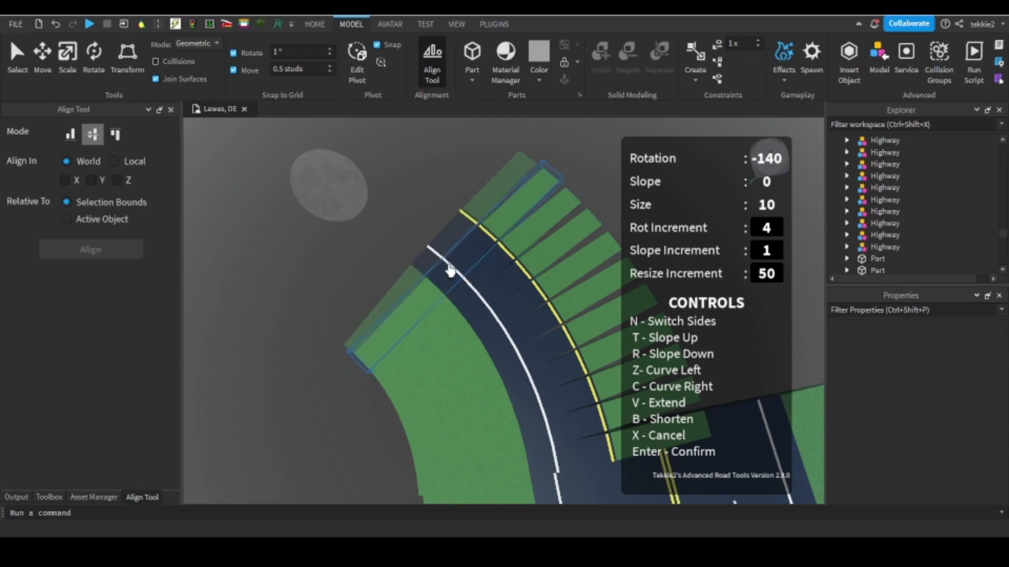
{"action": "key", "text": "Return"}
{"action": "left_click", "coordinate": [436, 255]}
{"action": "key", "text": "z"}
{"action": "key", "text": "Return"}
{"action": "left_click", "coordinate": [424, 227]}
{"action": "key", "text": "z"}
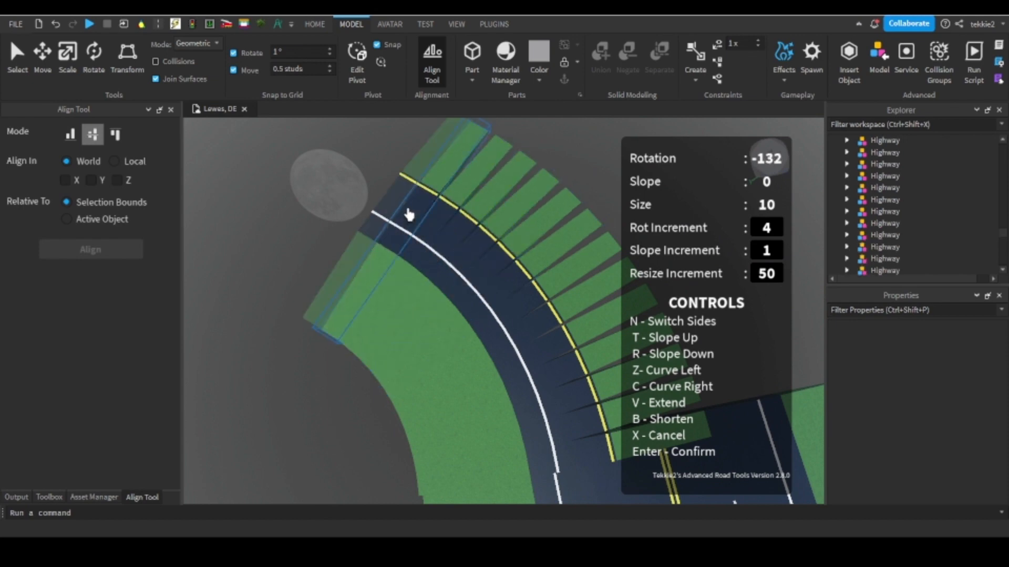
{"action": "key", "text": "Return"}
{"action": "left_click", "coordinate": [411, 214]}
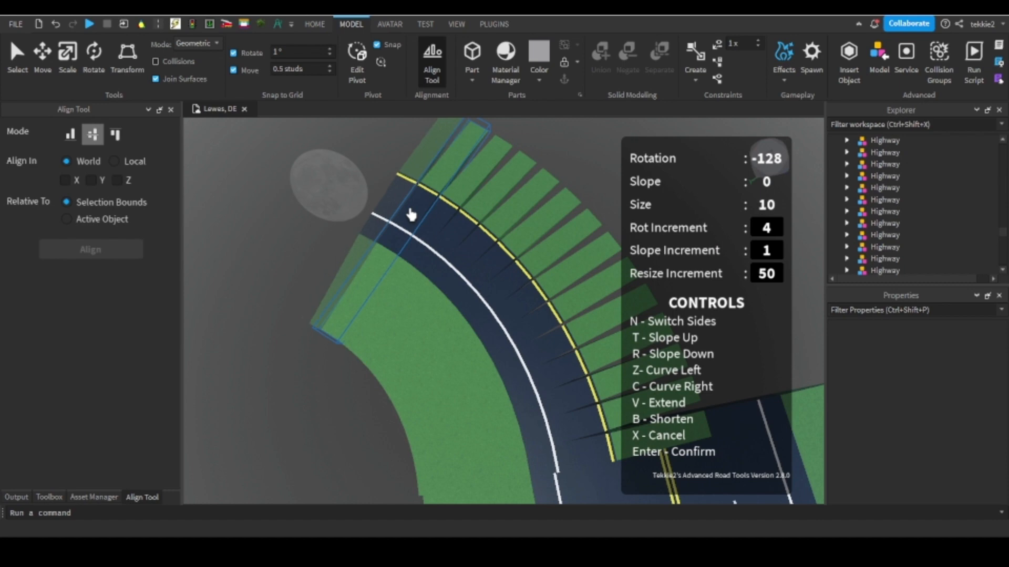
{"action": "key", "text": "z"}
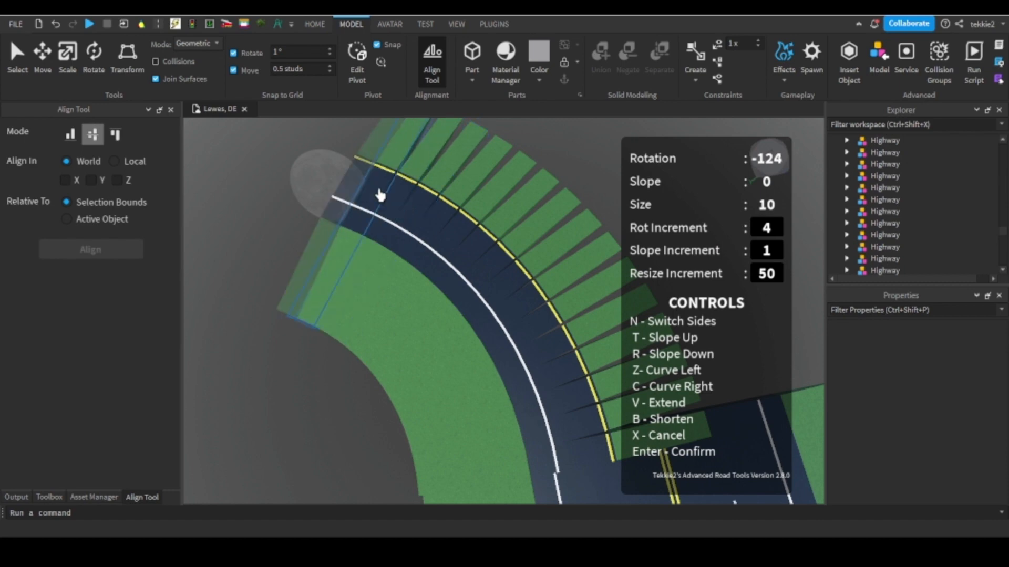
Extend the ramp with further left-curving segments until the rotation reaches -96.
{"action": "key", "text": "Return"}
{"action": "right_click_drag", "start_coordinate": [356, 189], "coordinate": [401, 148]}
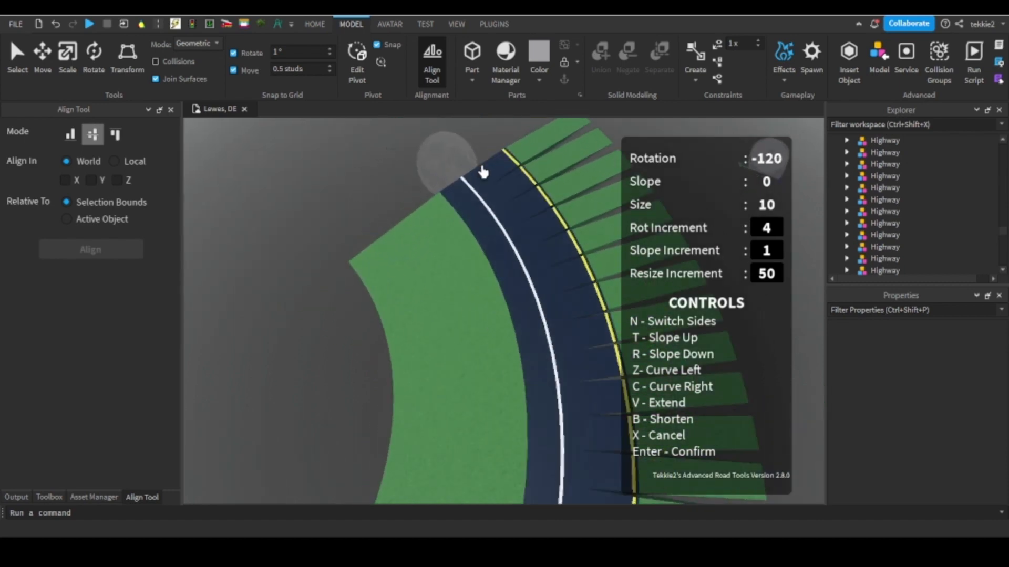
{"action": "key", "text": "z"}
{"action": "key", "text": "Return"}
{"action": "key", "text": "z"}
{"action": "right_click_drag", "start_coordinate": [467, 168], "coordinate": [495, 221]}
{"action": "key", "text": "Return"}
{"action": "right_click_drag", "start_coordinate": [498, 235], "coordinate": [506, 230]}
{"action": "scroll", "coordinate": [506, 230], "scroll_direction": "down", "scroll_amount": 4}
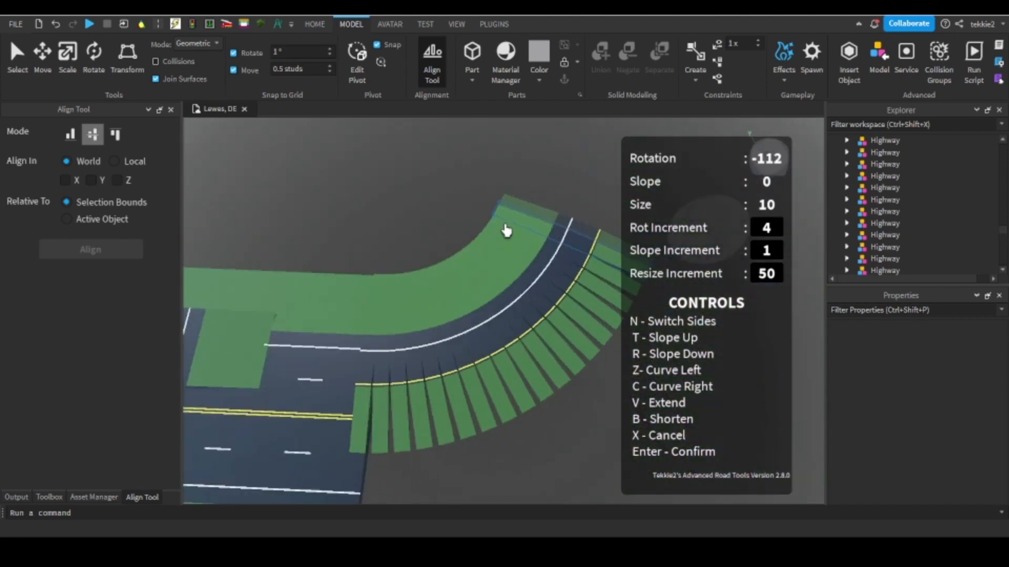
{"action": "key", "text": "z"}
{"action": "key", "text": "Return"}
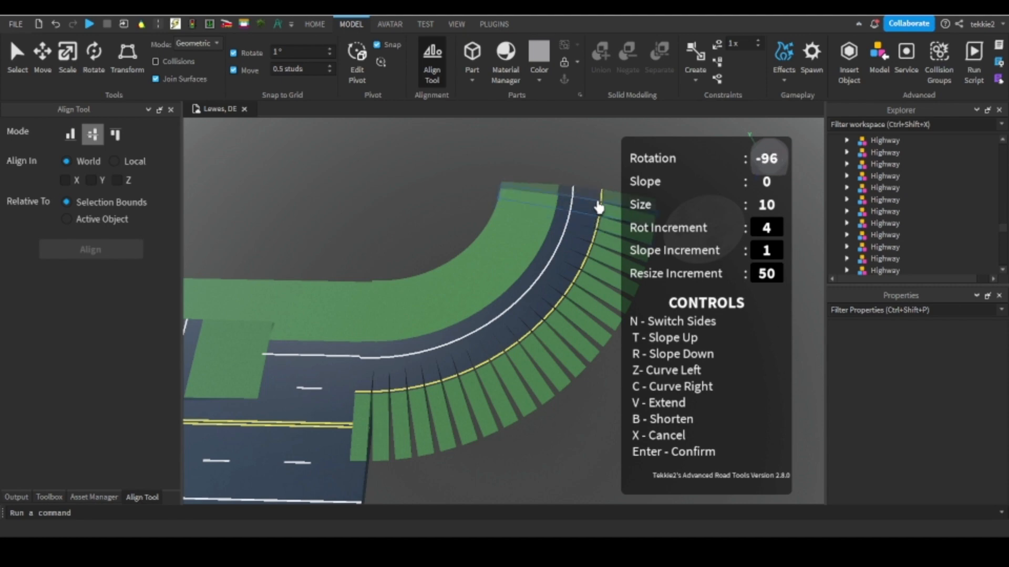
Set the rotation increment to 2, finish the curve at a rotation of -90, and close Advanced Road Tools.
{"action": "scroll", "coordinate": [604, 163], "scroll_direction": "up", "scroll_amount": 6}
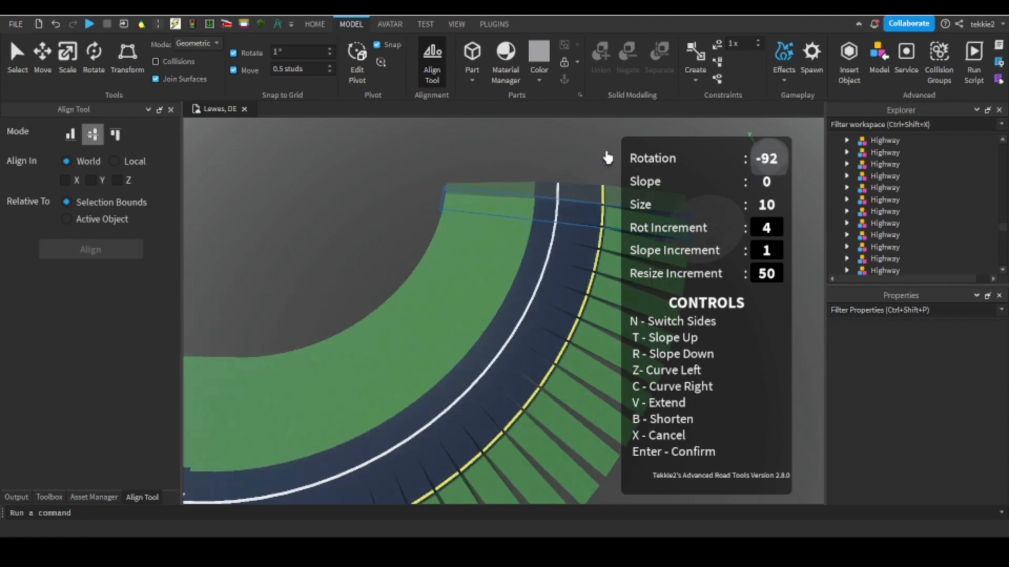
{"action": "right_click_drag", "start_coordinate": [606, 158], "coordinate": [529, 226]}
{"action": "scroll", "coordinate": [604, 181], "scroll_direction": "down", "scroll_amount": 4}
{"action": "key", "text": "Return"}
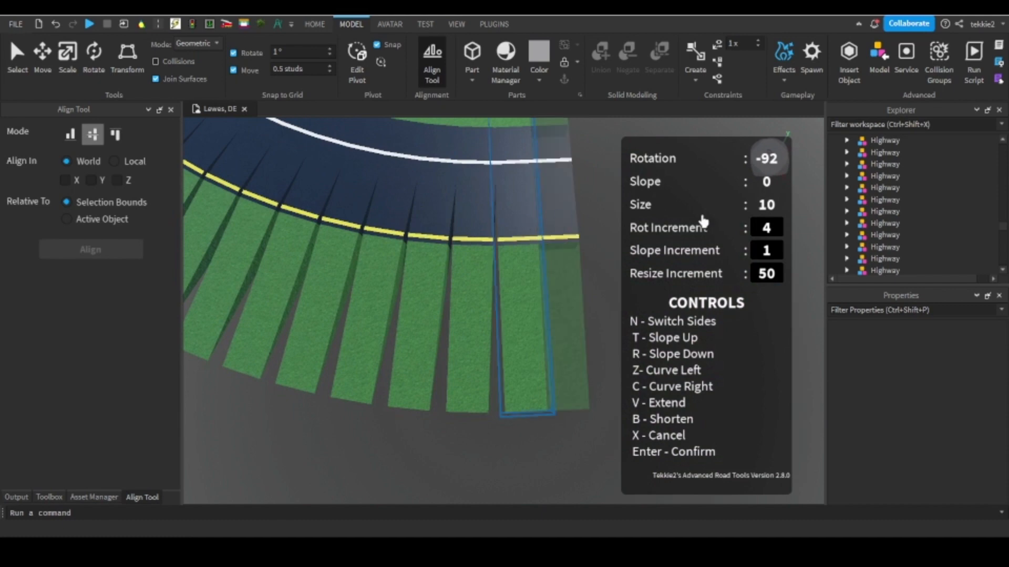
{"action": "right_click", "coordinate": [535, 245]}
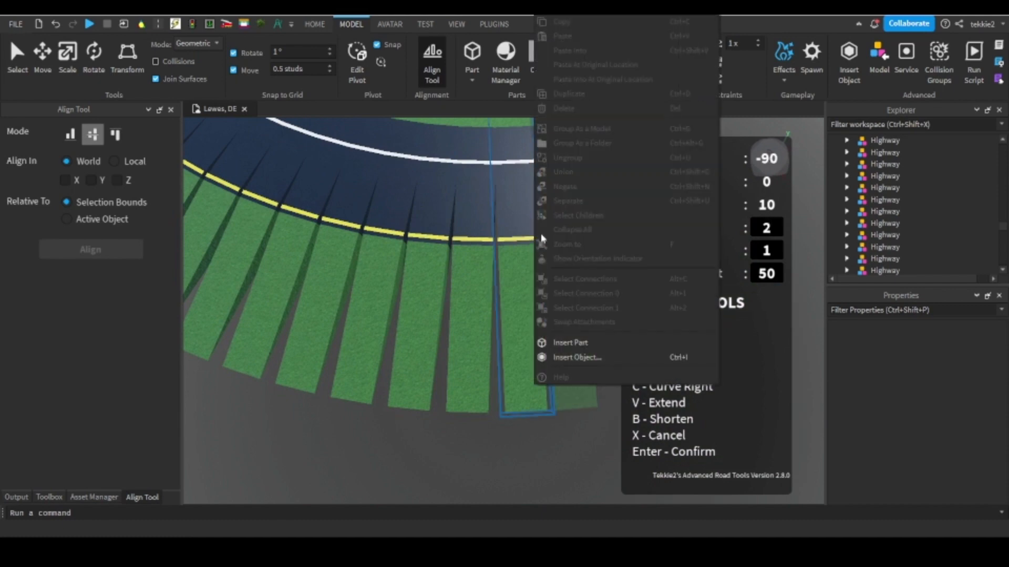
{"action": "left_click", "coordinate": [369, 193]}
{"action": "scroll", "coordinate": [481, 196], "scroll_direction": "down", "scroll_amount": 4}
{"action": "right_click_drag", "start_coordinate": [480, 196], "coordinate": [481, 196]}
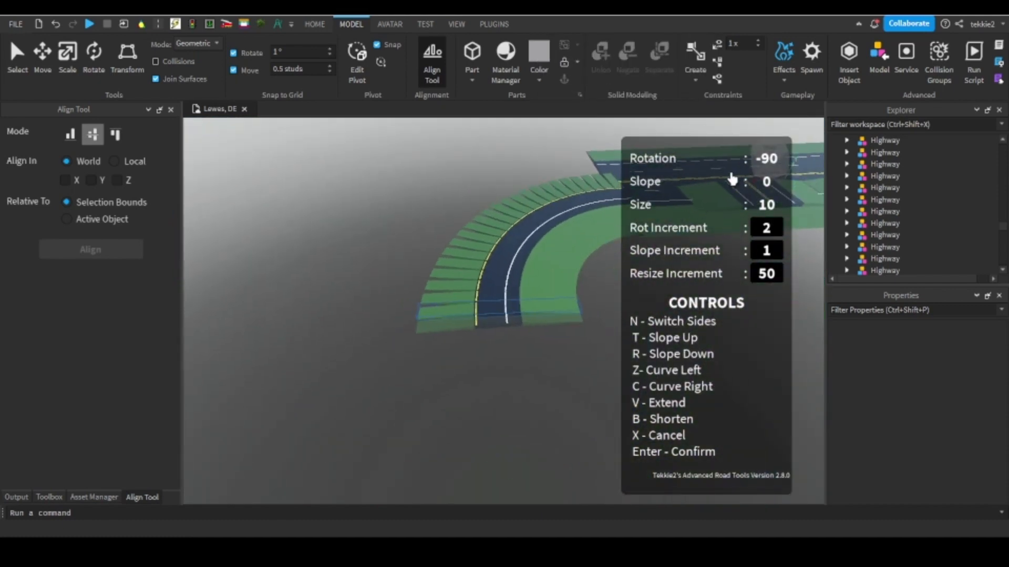
{"action": "left_click", "coordinate": [159, 24]}
{"action": "scroll", "coordinate": [538, 214], "scroll_direction": "up", "scroll_amount": 4}
{"action": "right_click_drag", "start_coordinate": [538, 215], "coordinate": [539, 203]}
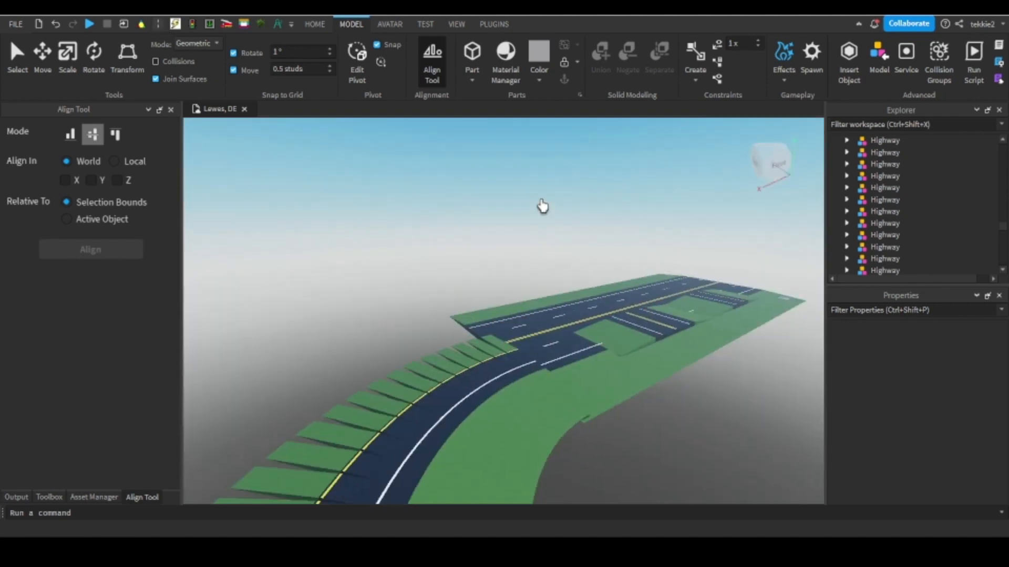
Select the first group of curved Highway segments, starting where the ramp leaves the highway, using the Move tool.
{"action": "scroll", "coordinate": [539, 202], "scroll_direction": "up", "scroll_amount": 2}
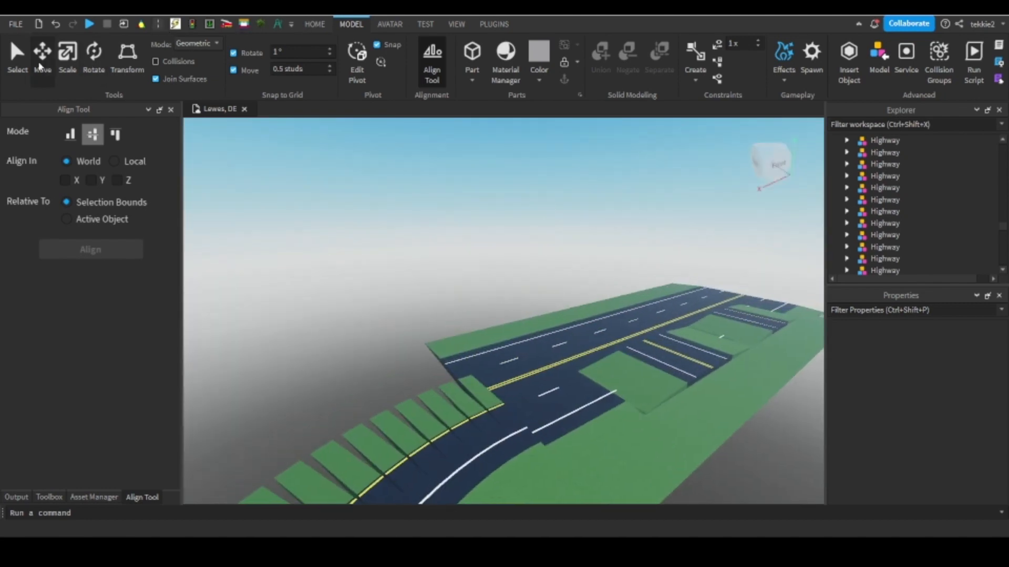
{"action": "left_click", "coordinate": [39, 65]}
{"action": "scroll", "coordinate": [506, 274], "scroll_direction": "up", "scroll_amount": 3}
{"action": "mouse_move", "coordinate": [507, 273]}
{"action": "right_mouse_down"}
{"action": "mouse_move", "coordinate": [515, 269]}
{"action": "mouse_move", "coordinate": [504, 263]}
{"action": "right_mouse_up"}
{"action": "scroll", "coordinate": [505, 263], "scroll_direction": "down", "scroll_amount": 3}
{"action": "left_click", "coordinate": [524, 243]}
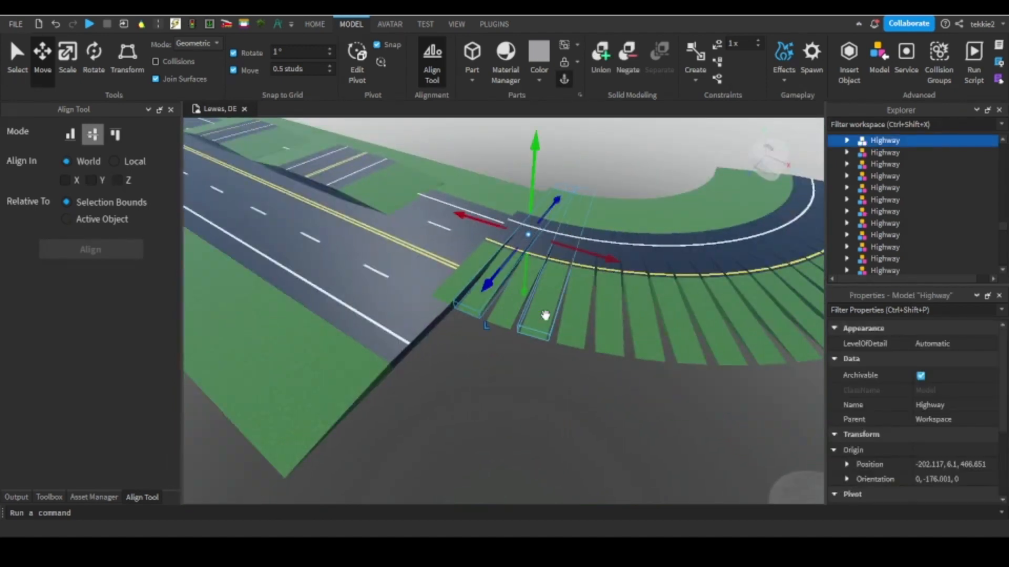
{"action": "left_click", "coordinate": [632, 320], "text": "ctrl"}
{"action": "right_click_drag", "start_coordinate": [632, 320], "coordinate": [608, 330]}
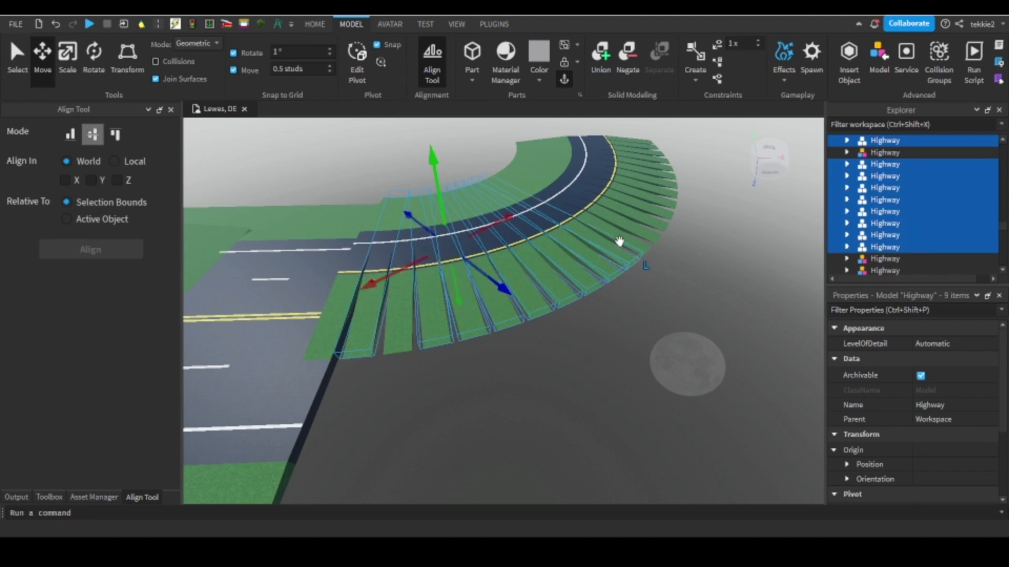
Add the remaining curved Highway segments, through to the ramp's far end and including the first one at the highway, to the selection.
{"action": "left_click", "coordinate": [619, 239], "text": "ctrl"}
{"action": "left_click", "coordinate": [623, 233], "text": "ctrl"}
{"action": "mouse_move", "coordinate": [623, 233]}
{"action": "right_mouse_down"}
{"action": "mouse_move", "coordinate": [605, 248]}
{"action": "mouse_move", "coordinate": [623, 241]}
{"action": "right_mouse_up"}
{"action": "scroll", "coordinate": [447, 314], "scroll_direction": "up", "scroll_amount": 1}
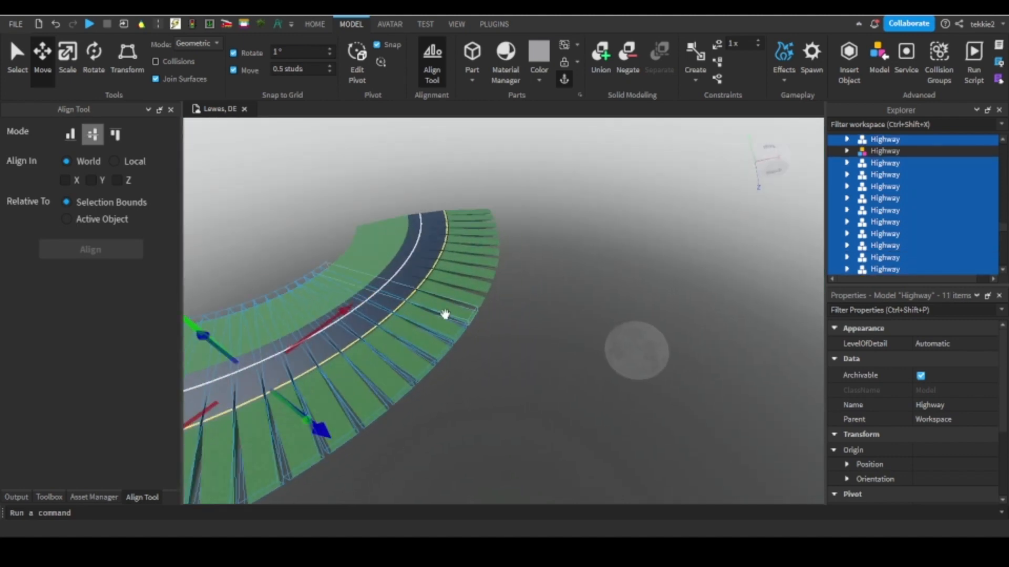
{"action": "left_click", "coordinate": [452, 292], "text": "ctrl"}
{"action": "left_click", "coordinate": [455, 277], "text": "ctrl"}
{"action": "left_click", "coordinate": [470, 256], "text": "ctrl"}
{"action": "left_click", "coordinate": [470, 244], "text": "ctrl"}
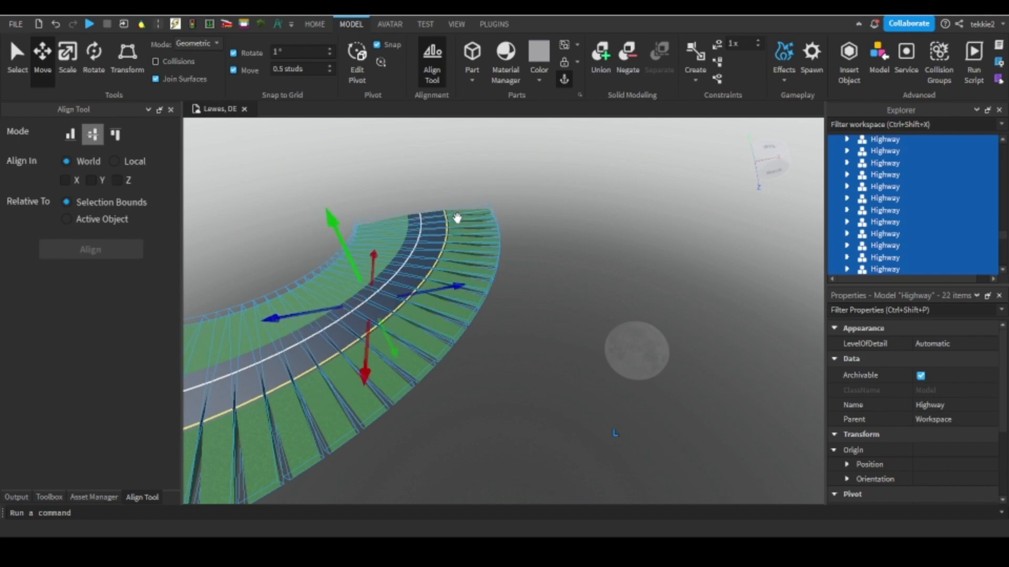
{"action": "scroll", "coordinate": [457, 216], "scroll_direction": "up", "scroll_amount": 5}
{"action": "right_click_drag", "start_coordinate": [457, 218], "coordinate": [458, 218]}
{"action": "left_click", "coordinate": [472, 226], "text": "ctrl"}
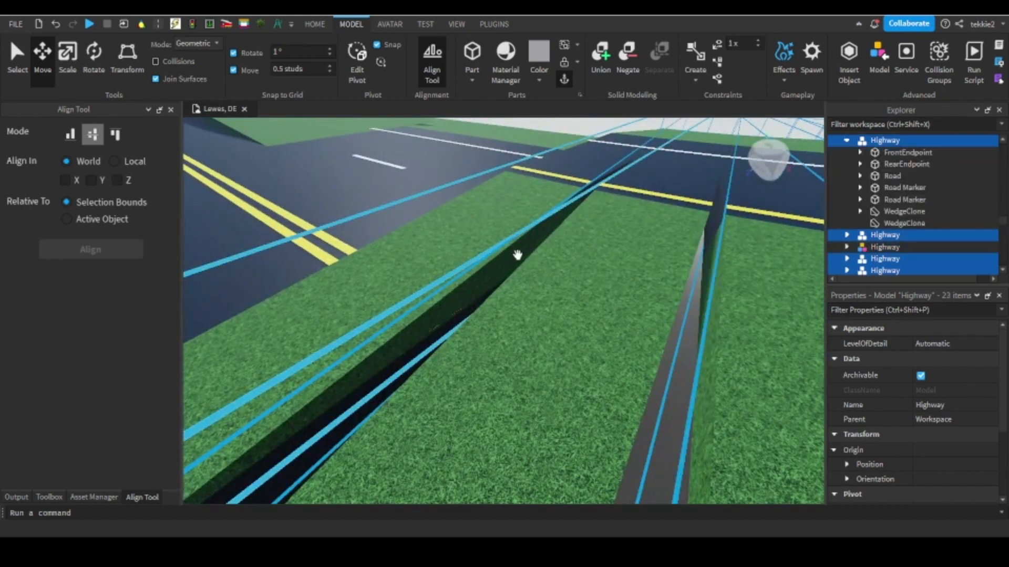
Lower the selected curved ramp segments below the height of the main highway.
{"action": "scroll", "coordinate": [518, 255], "scroll_direction": "up", "scroll_amount": 3}
{"action": "right_click_drag", "start_coordinate": [517, 255], "coordinate": [519, 255]}
{"action": "left_click_drag", "start_coordinate": [681, 318], "coordinate": [667, 337]}
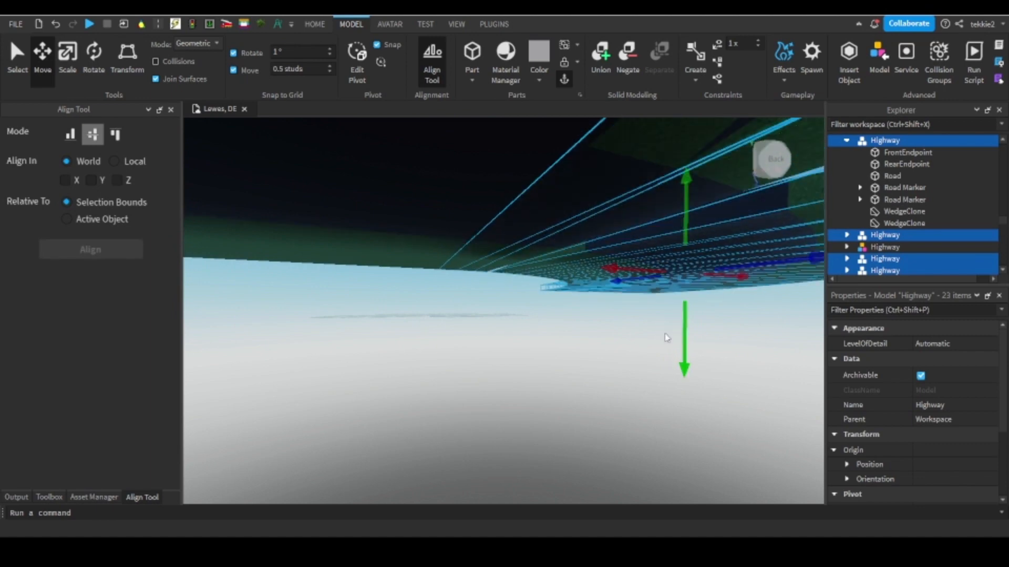
{"action": "right_click_drag", "start_coordinate": [666, 337], "coordinate": [554, 380]}
Select the ramp segment left raised near the highway and lower it to a height of 1.1.
{"action": "left_click", "coordinate": [473, 257]}
{"action": "scroll", "coordinate": [493, 320], "scroll_direction": "up", "scroll_amount": 3}
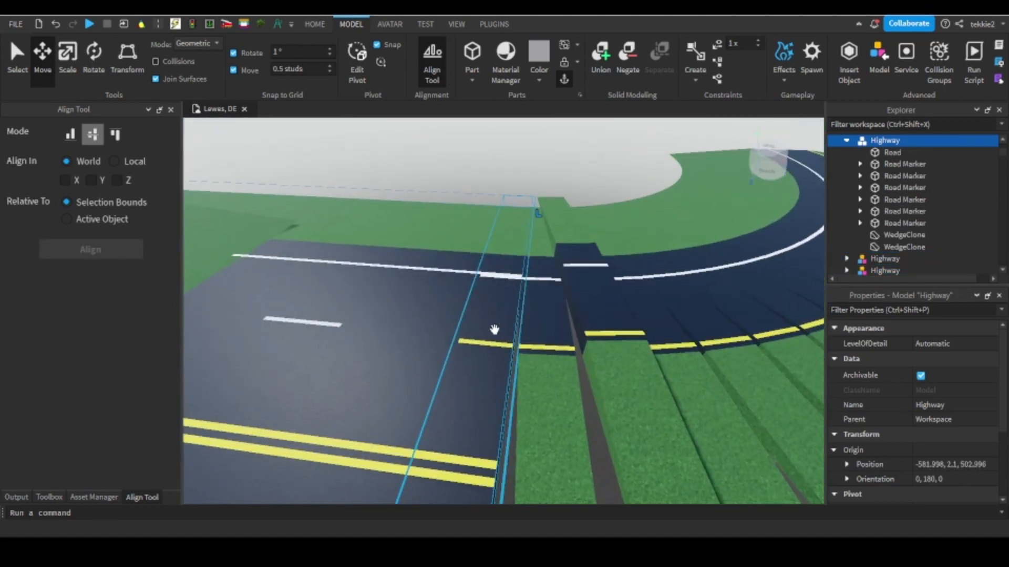
{"action": "left_click", "coordinate": [494, 327]}
{"action": "scroll", "coordinate": [494, 302], "scroll_direction": "down", "scroll_amount": 3}
{"action": "scroll", "coordinate": [499, 304], "scroll_direction": "up", "scroll_amount": 3}
{"action": "key", "text": "Delete"}
{"action": "left_click", "coordinate": [563, 307]}
{"action": "left_click_drag", "start_coordinate": [573, 282], "coordinate": [572, 294]}
{"action": "key", "text": "d"}
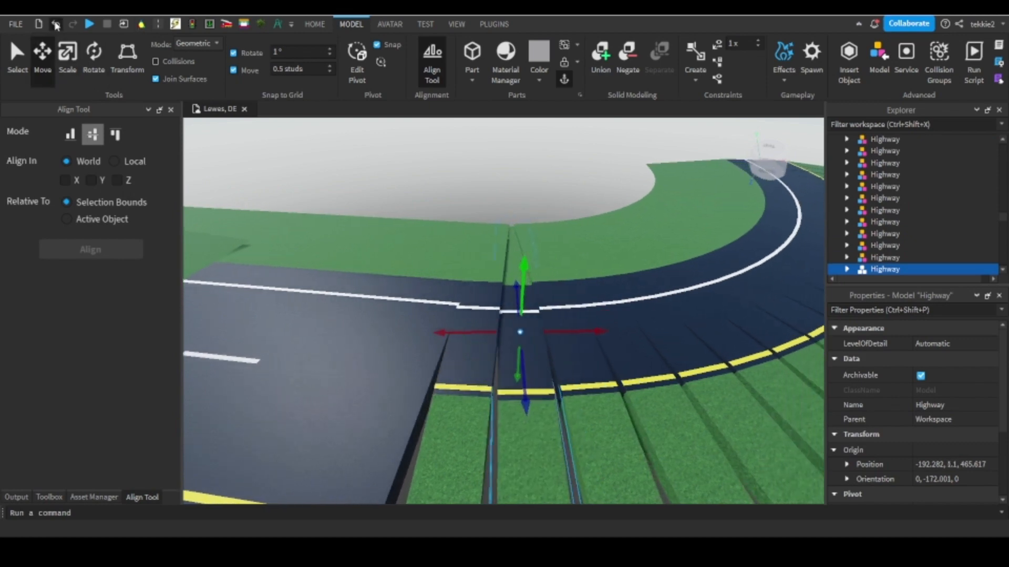
Undo the last height change on the single ramp segment near the highway.
{"action": "left_click", "coordinate": [56, 25]}
{"action": "left_click", "coordinate": [56, 25]}
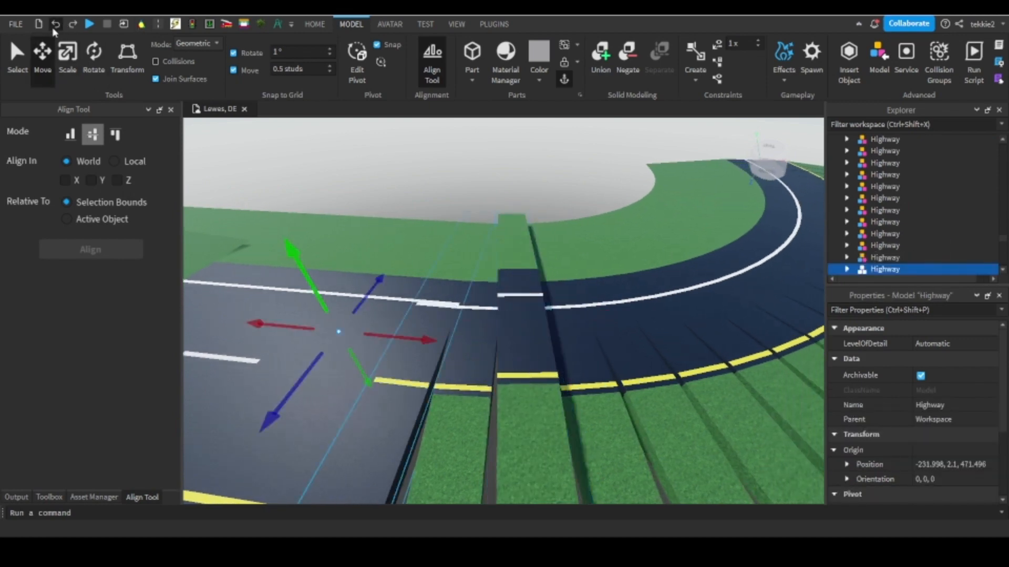
{"action": "left_click", "coordinate": [53, 29]}
{"action": "left_click", "coordinate": [71, 23]}
{"action": "left_click", "coordinate": [71, 23]}
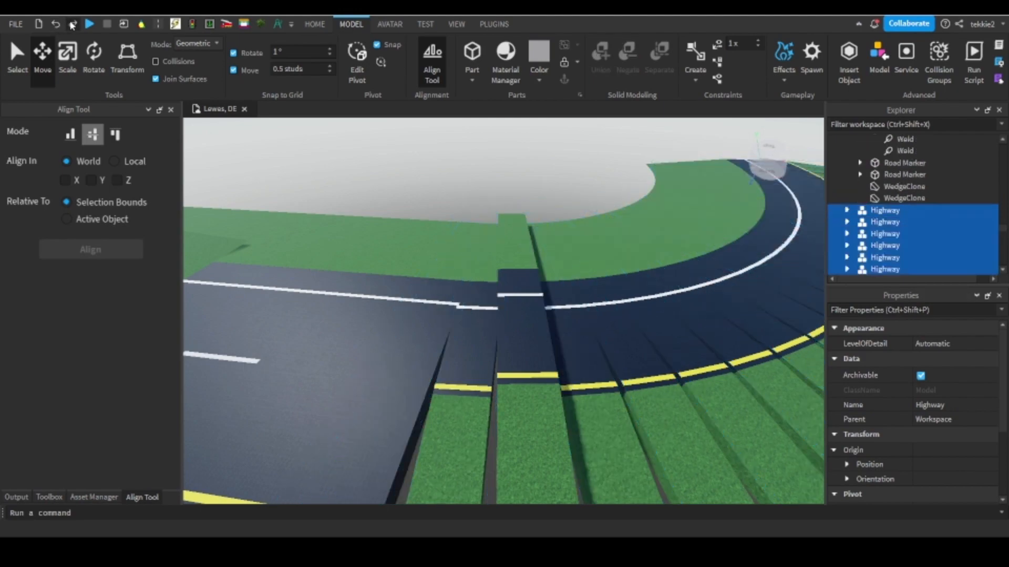
{"action": "left_click", "coordinate": [72, 26]}
Undo the lowering of the whole curved ramp.
{"action": "right_click_drag", "start_coordinate": [404, 147], "coordinate": [386, 158]}
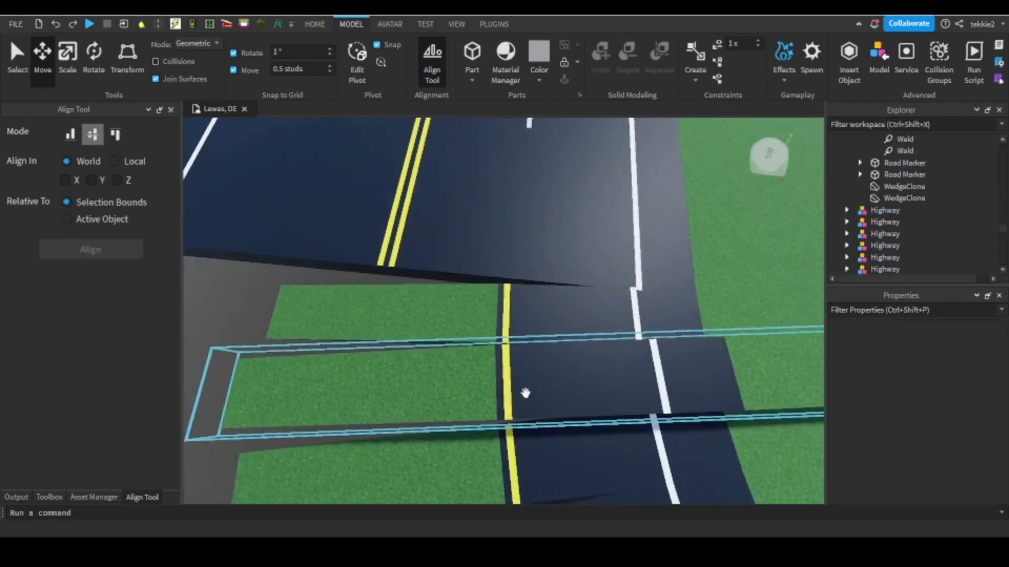
{"action": "left_click", "coordinate": [526, 393]}
{"action": "right_click_drag", "start_coordinate": [526, 393], "coordinate": [559, 349]}
{"action": "mouse_move", "coordinate": [520, 374]}
{"action": "left_mouse_down"}
{"action": "mouse_move", "coordinate": [511, 387]}
{"action": "mouse_move", "coordinate": [519, 377]}
{"action": "left_mouse_up"}
{"action": "left_click", "coordinate": [56, 24]}
{"action": "left_click", "coordinate": [56, 24]}
{"action": "left_click", "coordinate": [56, 25]}
{"action": "left_click", "coordinate": [56, 25]}
{"action": "right_click_drag", "start_coordinate": [546, 274], "coordinate": [543, 297]}
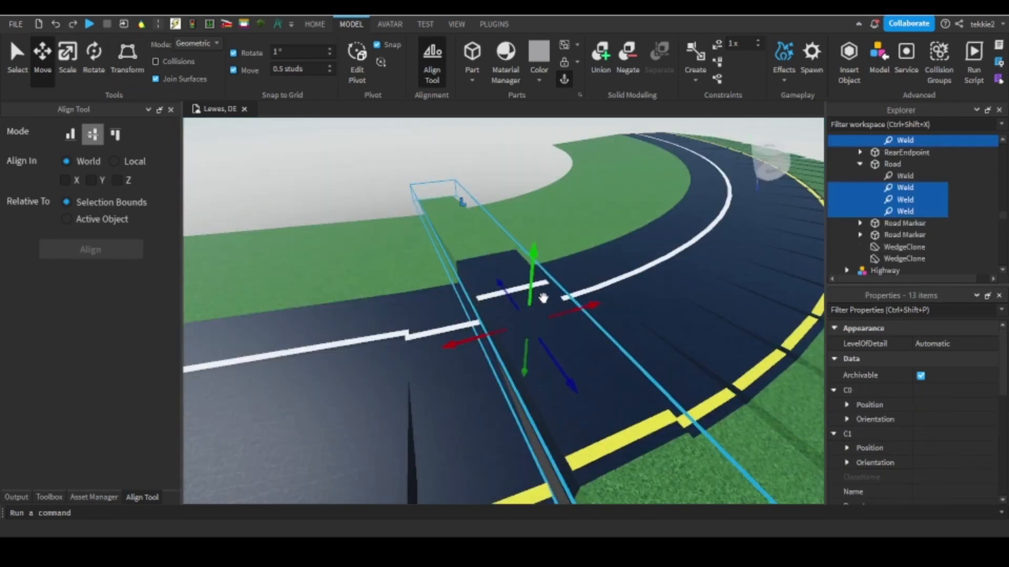
{"action": "left_click_drag", "start_coordinate": [533, 281], "coordinate": [517, 304]}
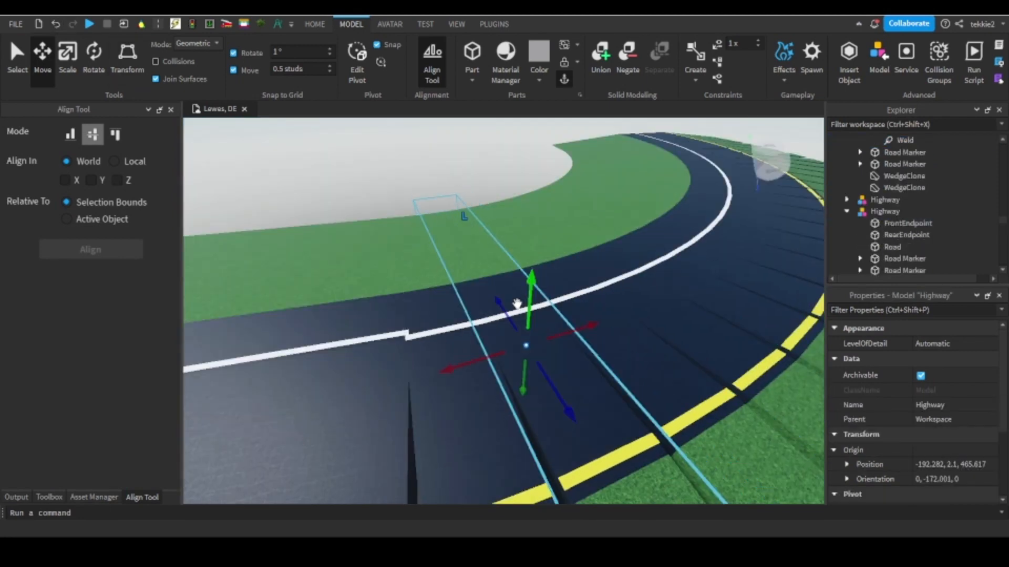
Set the move snapping to 1 stud and shift the first ramp segments sideways toward the inside of the curve.
{"action": "right_click_drag", "start_coordinate": [517, 305], "coordinate": [521, 321]}
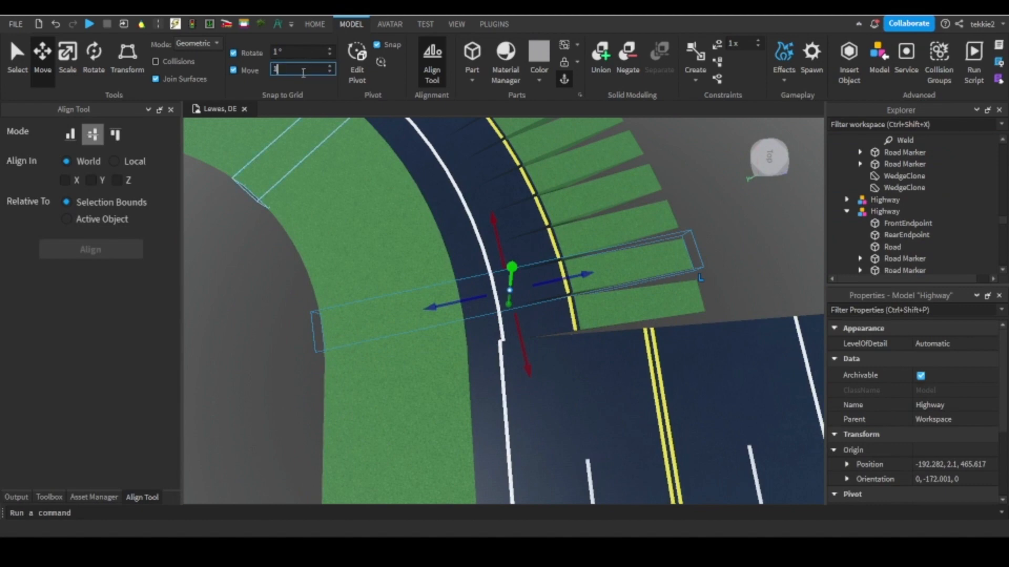
{"action": "left_click_drag", "start_coordinate": [590, 315], "coordinate": [586, 318]}
{"action": "left_click", "coordinate": [592, 268]}
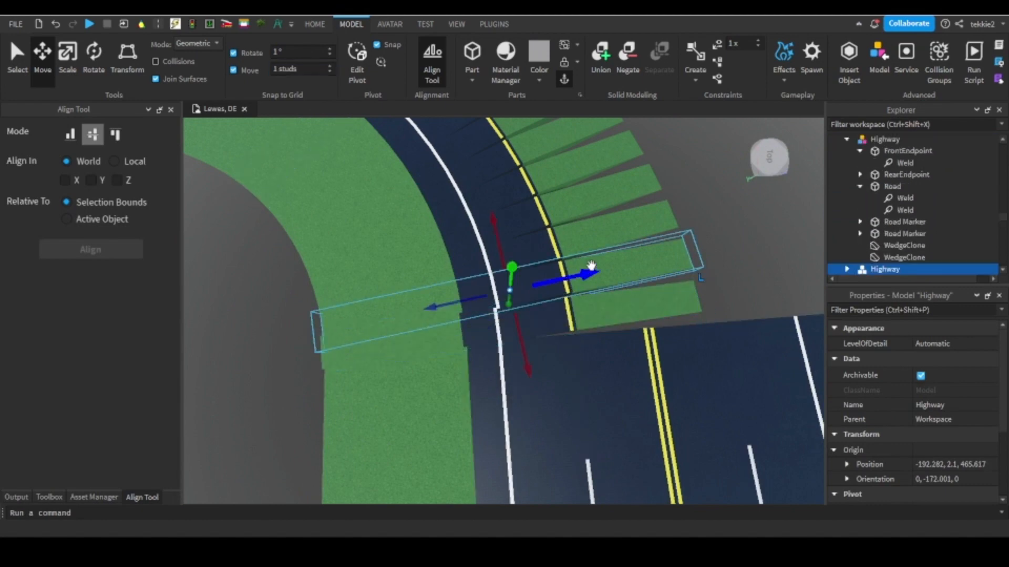
{"action": "left_click_drag", "start_coordinate": [579, 279], "coordinate": [575, 280]}
Shift the following ramp segments sideways one by one toward the inside of the curve.
{"action": "left_click", "coordinate": [578, 233]}
{"action": "left_click_drag", "start_coordinate": [566, 241], "coordinate": [561, 245]}
{"action": "left_click", "coordinate": [561, 210]}
{"action": "left_click_drag", "start_coordinate": [563, 206], "coordinate": [542, 220]}
{"action": "right_click_drag", "start_coordinate": [542, 220], "coordinate": [542, 236]}
{"action": "left_click", "coordinate": [550, 263]}
{"action": "left_click", "coordinate": [578, 383]}
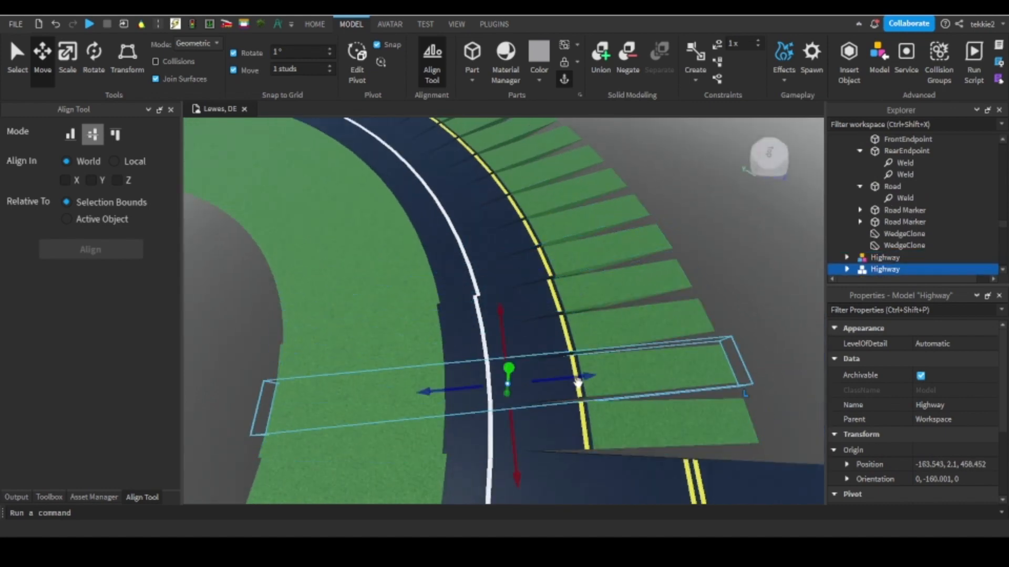
Delete all curved ramp segments beyond the first one attached to the highway.
{"action": "left_click", "coordinate": [548, 322]}
{"action": "left_click", "coordinate": [563, 379]}
{"action": "key", "text": "Delete"}
{"action": "left_click", "coordinate": [550, 336]}
{"action": "key", "text": "Delete"}
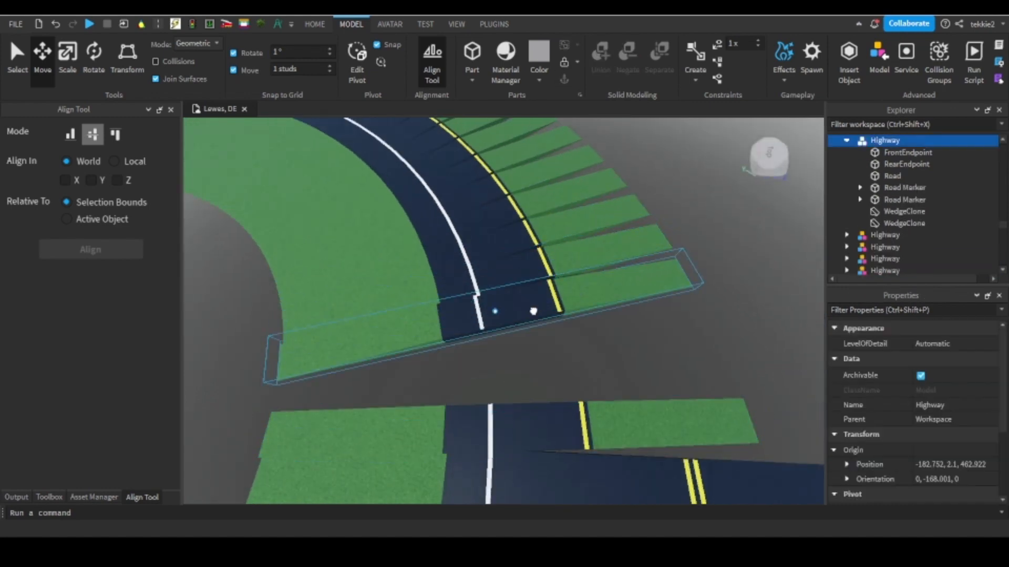
{"action": "key", "text": "Delete"}
{"action": "left_click", "coordinate": [520, 281]}
{"action": "key", "text": "Delete"}
{"action": "left_click", "coordinate": [504, 255]}
{"action": "key", "text": "Delete"}
{"action": "left_click", "coordinate": [486, 232]}
{"action": "right_click_drag", "start_coordinate": [486, 232], "coordinate": [484, 231]}
{"action": "key", "text": "Delete"}
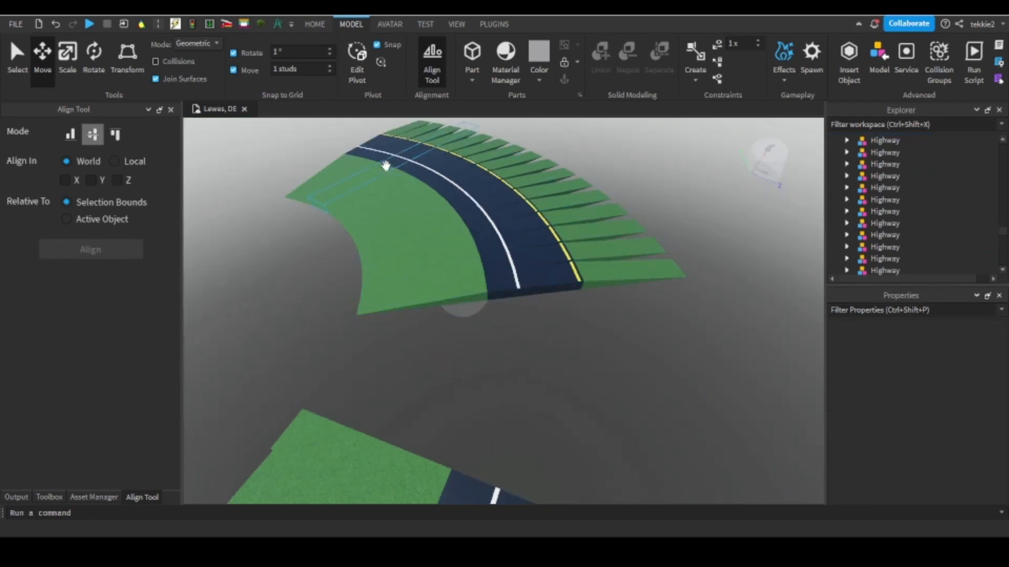
{"action": "left_click", "coordinate": [585, 284]}
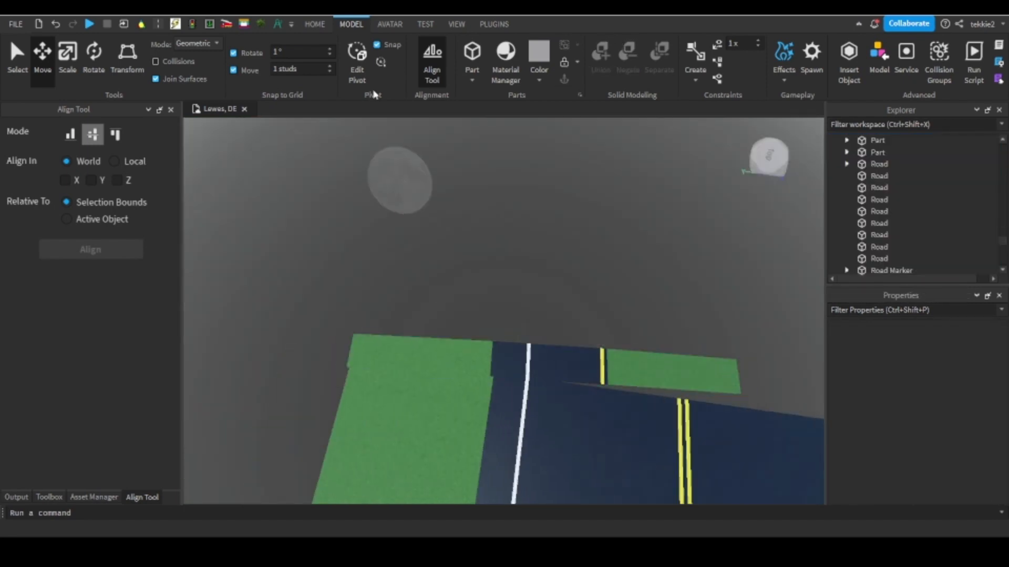
With Building Tools by F3X, move the inner grass wedge of the first ramp segment along its local axis.
{"action": "left_click", "coordinate": [247, 26]}
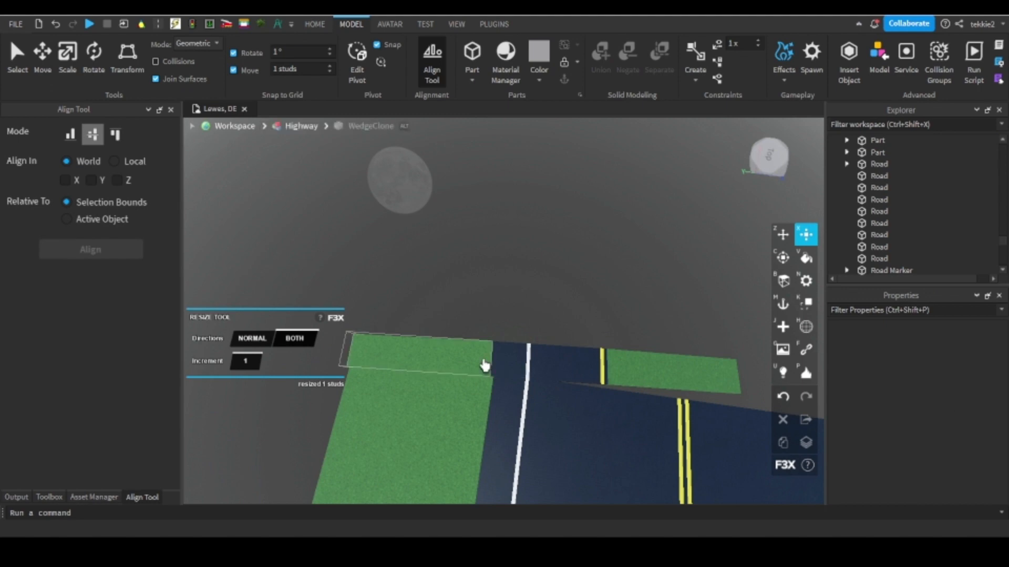
{"action": "left_click", "coordinate": [485, 366]}
{"action": "left_click", "coordinate": [780, 238]}
{"action": "right_click_drag", "start_coordinate": [468, 360], "coordinate": [488, 366]}
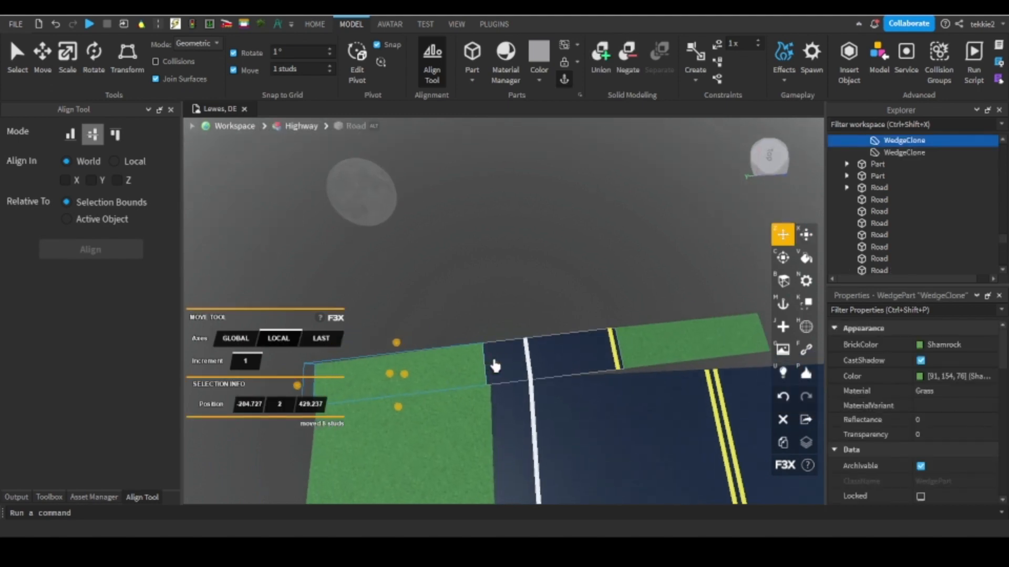
Resize the road part of the first ramp segment to a width of 32 studs.
{"action": "left_click", "coordinate": [563, 340]}
{"action": "left_click", "coordinate": [570, 348]}
{"action": "key", "text": "w"}
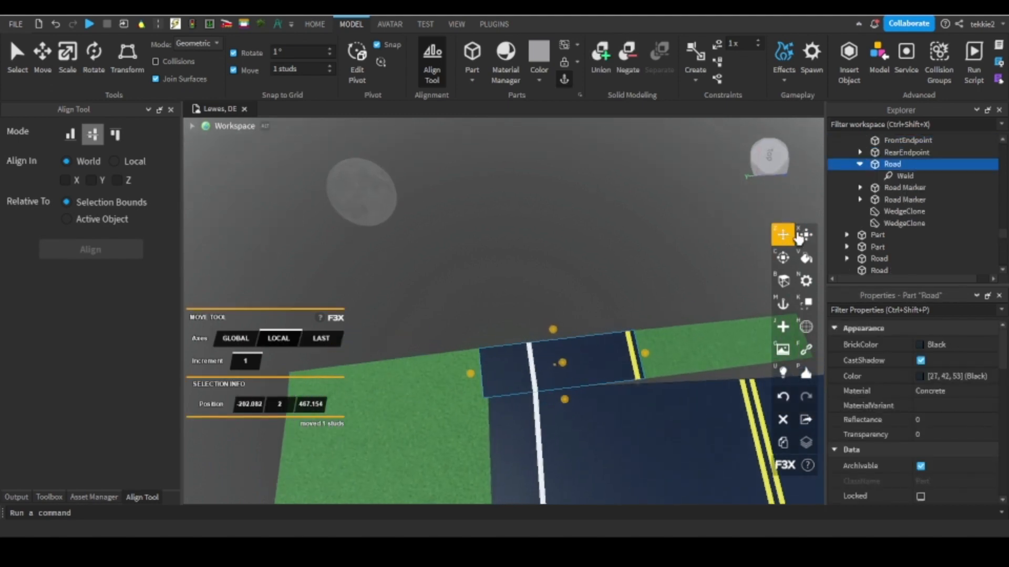
{"action": "key", "text": "w"}
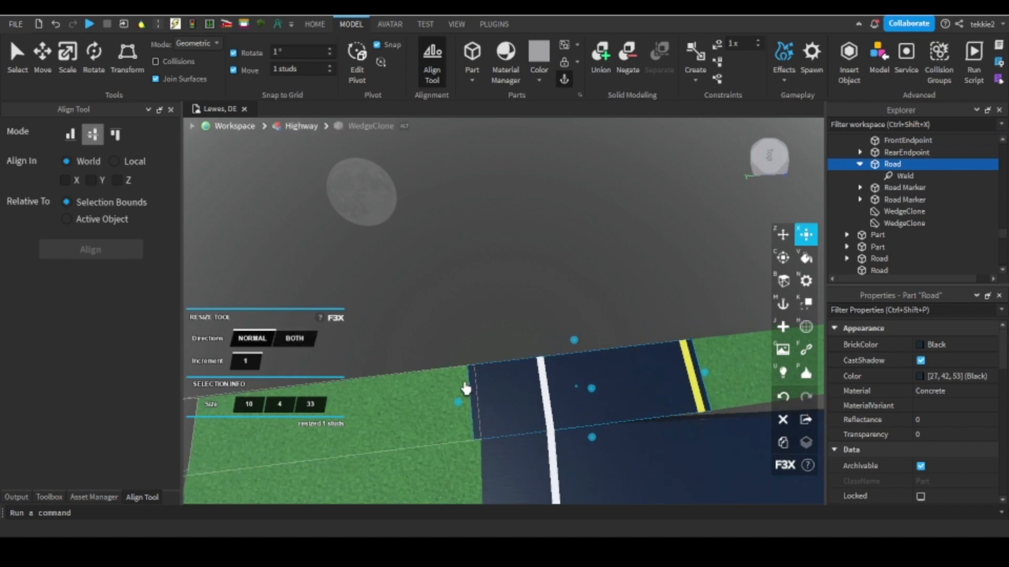
{"action": "key", "text": "s"}
{"action": "right_click_drag", "start_coordinate": [460, 405], "coordinate": [458, 398]}
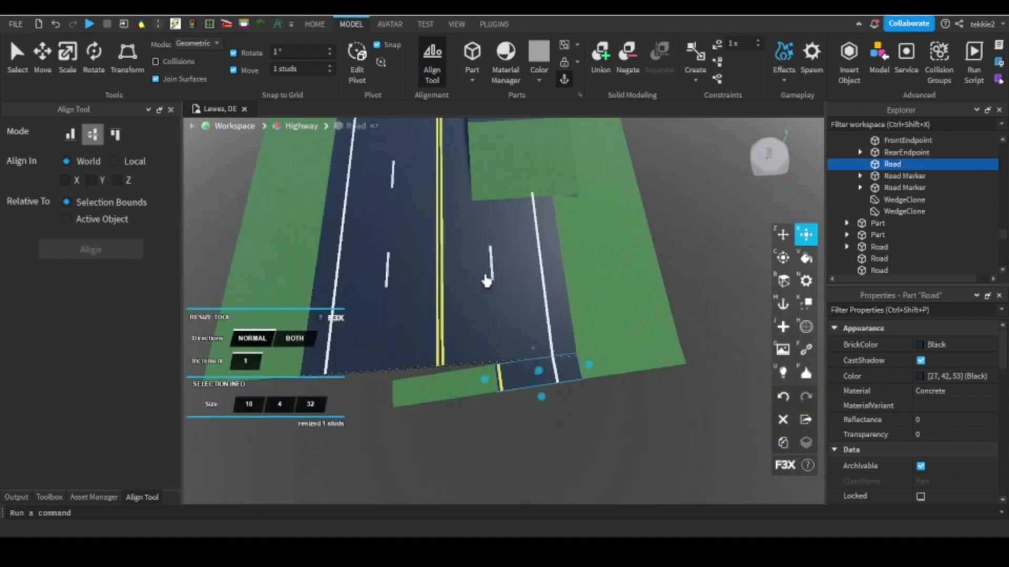
Switch from the F3X tools to Advanced Road Tools and add a left-curving segment to the first ramp segment using the 4-degree increment.
{"action": "key", "text": "w"}
{"action": "key", "text": "s"}
{"action": "key", "text": "d"}
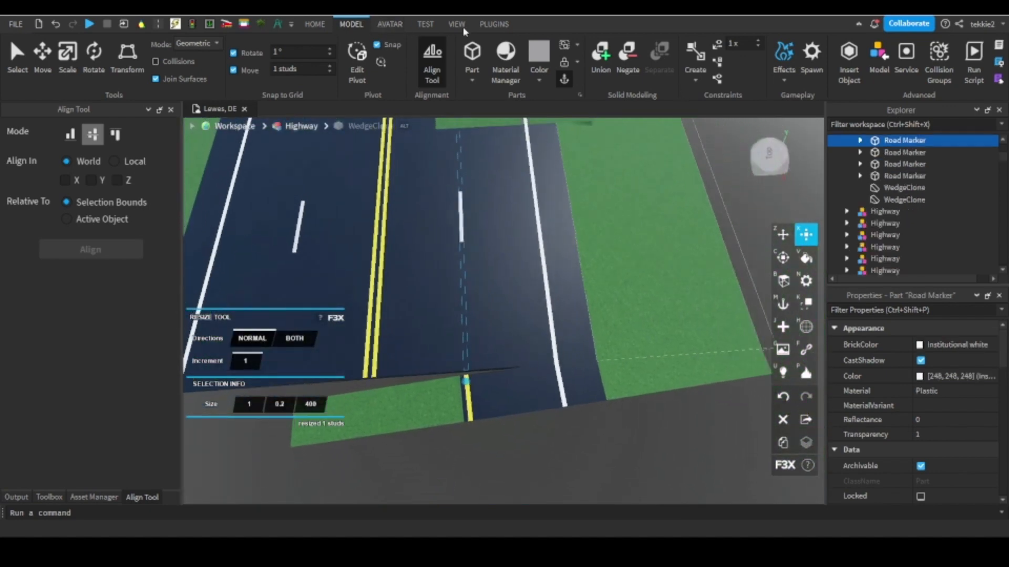
{"action": "left_click", "coordinate": [494, 24]}
{"action": "left_click", "coordinate": [737, 58]}
{"action": "left_click", "coordinate": [590, 415]}
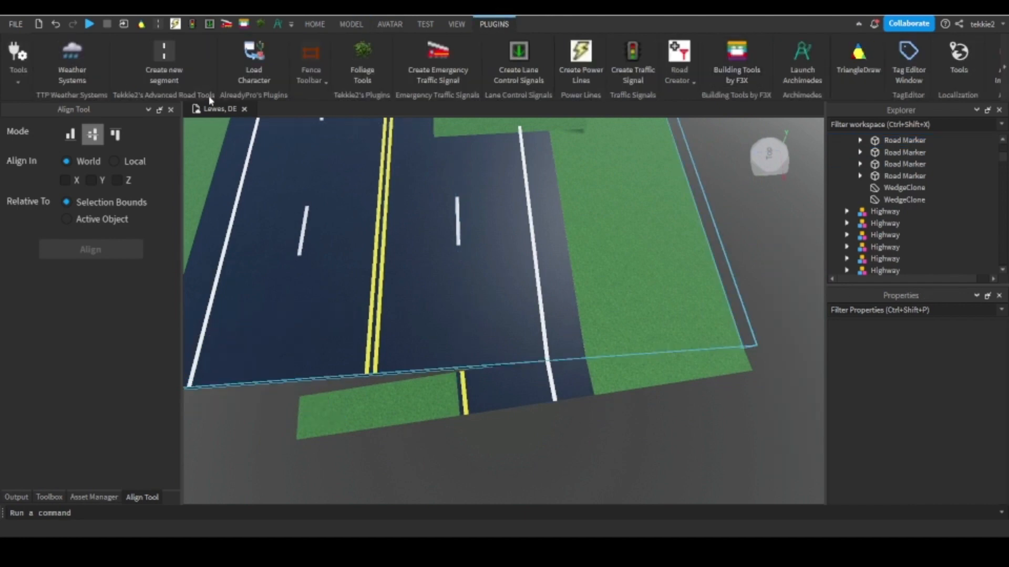
{"action": "left_click", "coordinate": [165, 53]}
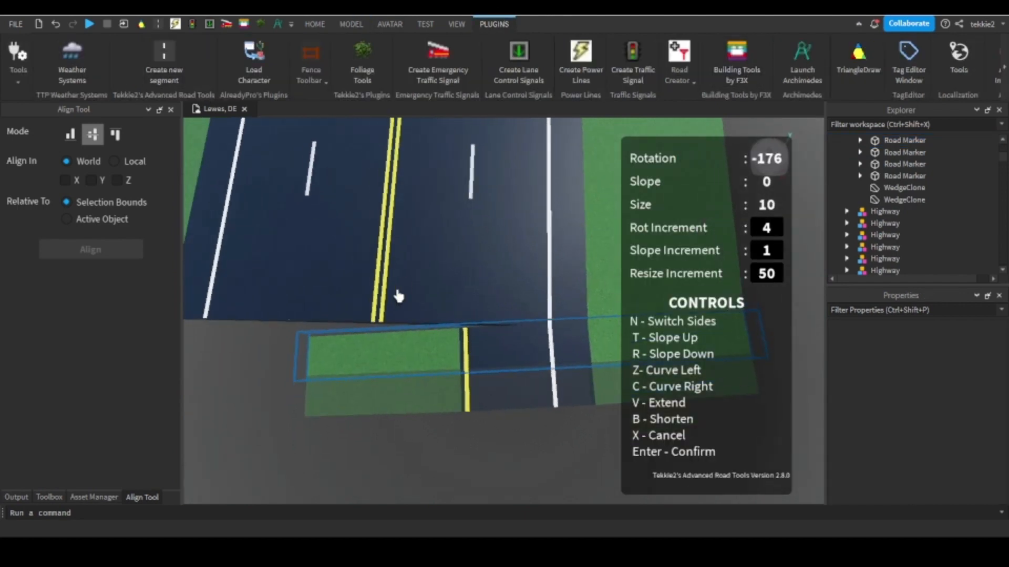
{"action": "key", "text": "z"}
{"action": "right_click_drag", "start_coordinate": [451, 298], "coordinate": [452, 299]}
{"action": "key", "text": "Return"}
Extend the new ramp with 4-degree segments curving left until the rotation reaches -128.
{"action": "left_click", "coordinate": [517, 403]}
{"action": "key", "text": "z"}
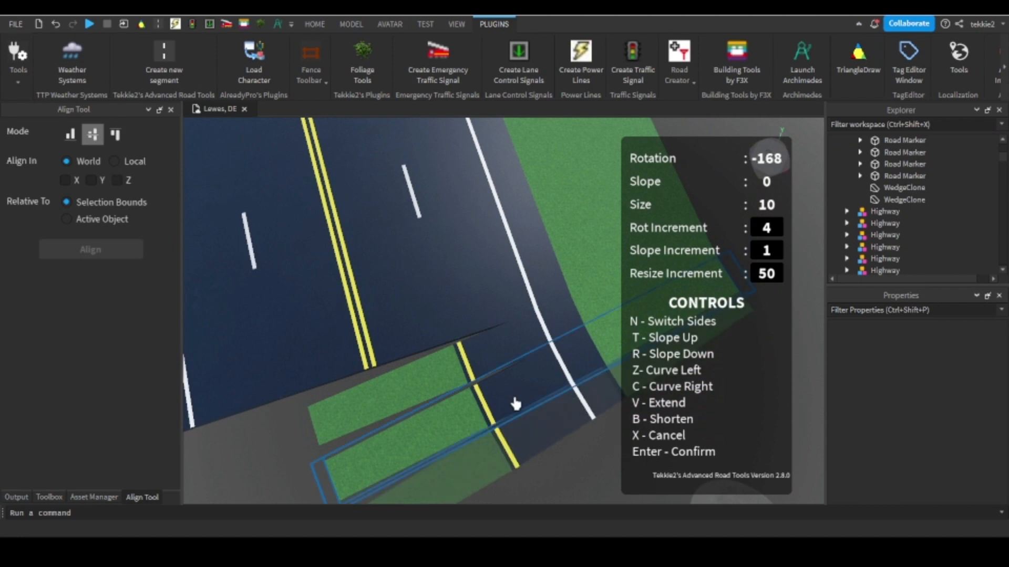
{"action": "key", "text": "Return"}
{"action": "left_click", "coordinate": [540, 419]}
{"action": "scroll", "coordinate": [540, 418], "scroll_direction": "down", "scroll_amount": 2}
{"action": "key", "text": "z"}
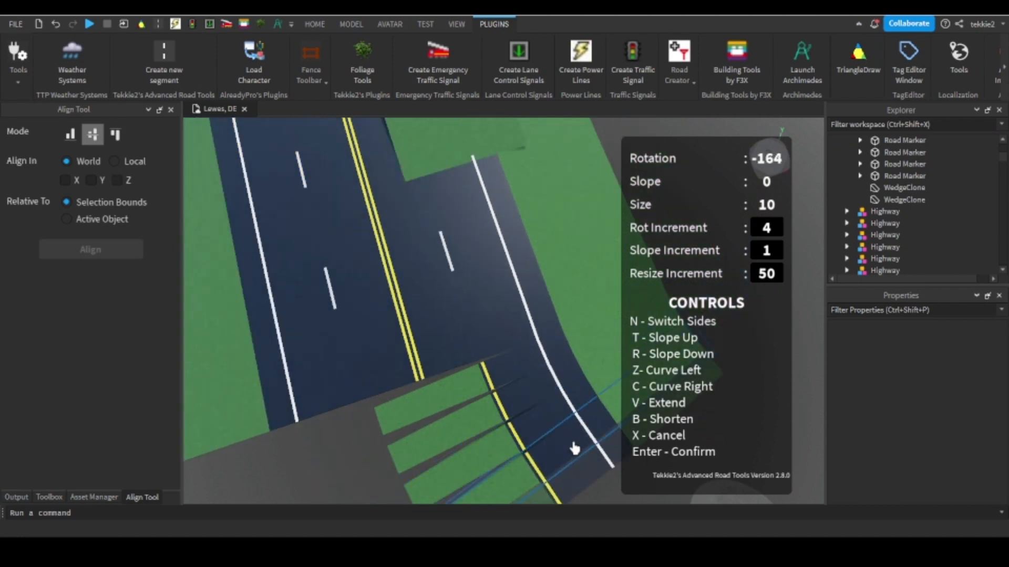
{"action": "right_click_drag", "start_coordinate": [574, 446], "coordinate": [587, 427]}
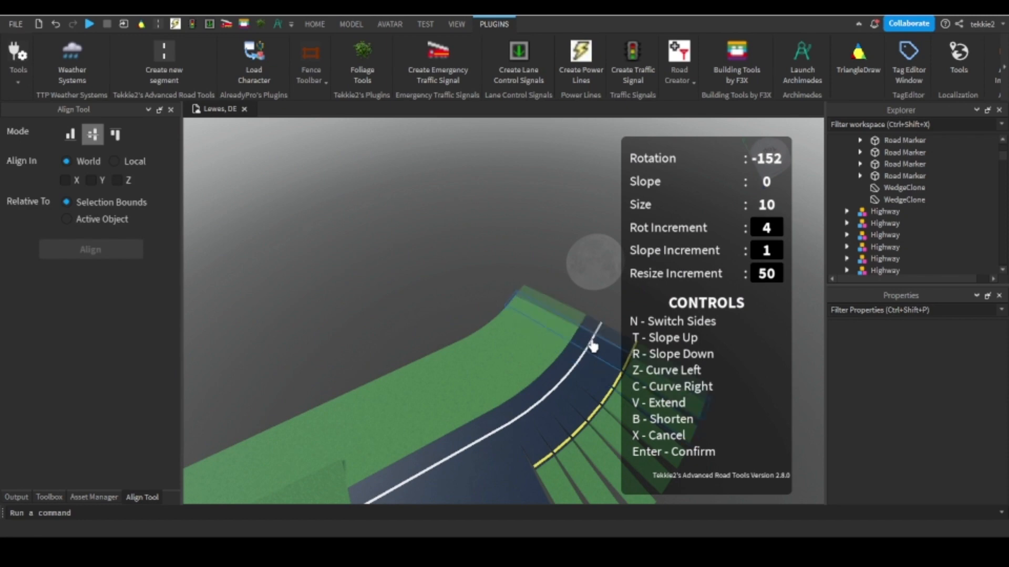
{"action": "right_click_drag", "start_coordinate": [601, 335], "coordinate": [410, 282]}
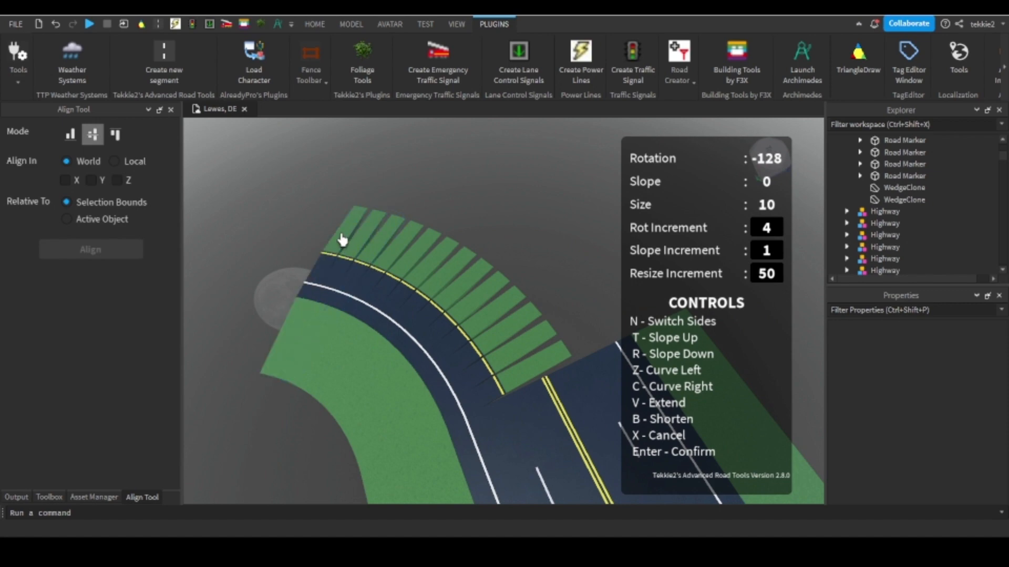
Continue the ramp's left curve with further size 10 segments until the rotation reaches -92.
{"action": "key", "text": "c"}
{"action": "key", "text": "c"}
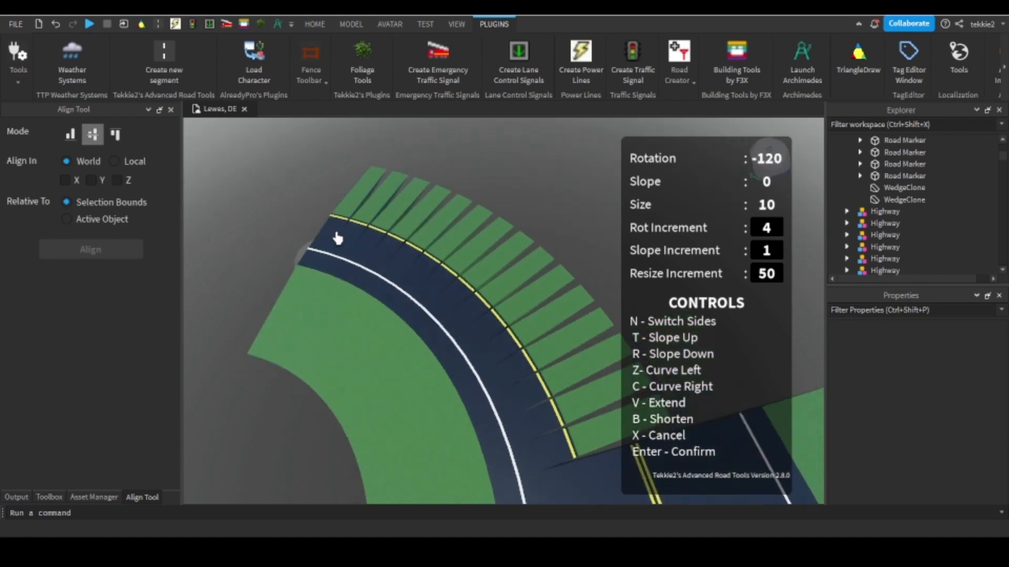
{"action": "key", "text": "c"}
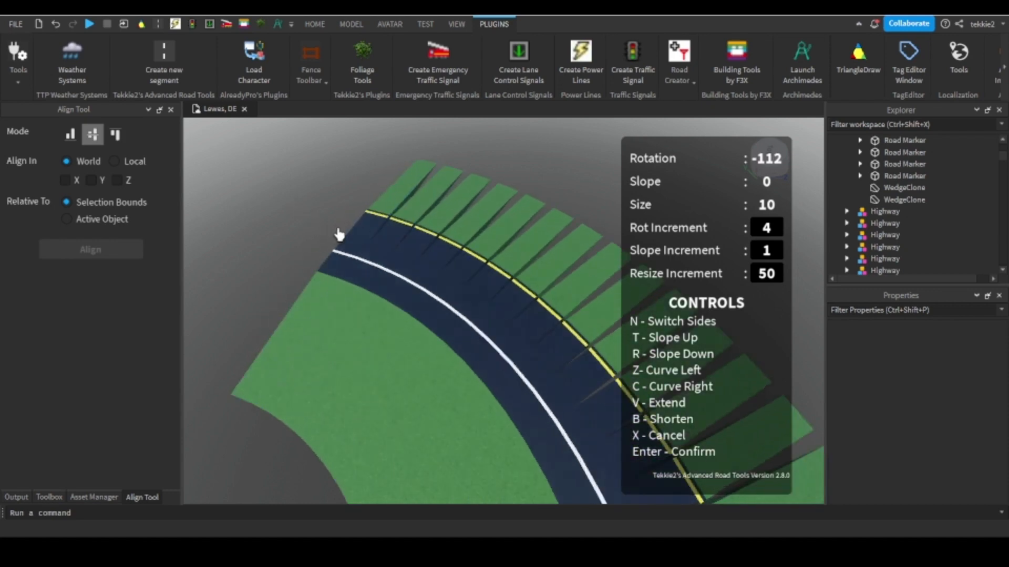
{"action": "key", "text": "c"}
{"action": "scroll", "coordinate": [366, 236], "scroll_direction": "up", "scroll_amount": 5}
{"action": "scroll", "coordinate": [367, 236], "scroll_direction": "down", "scroll_amount": 5}
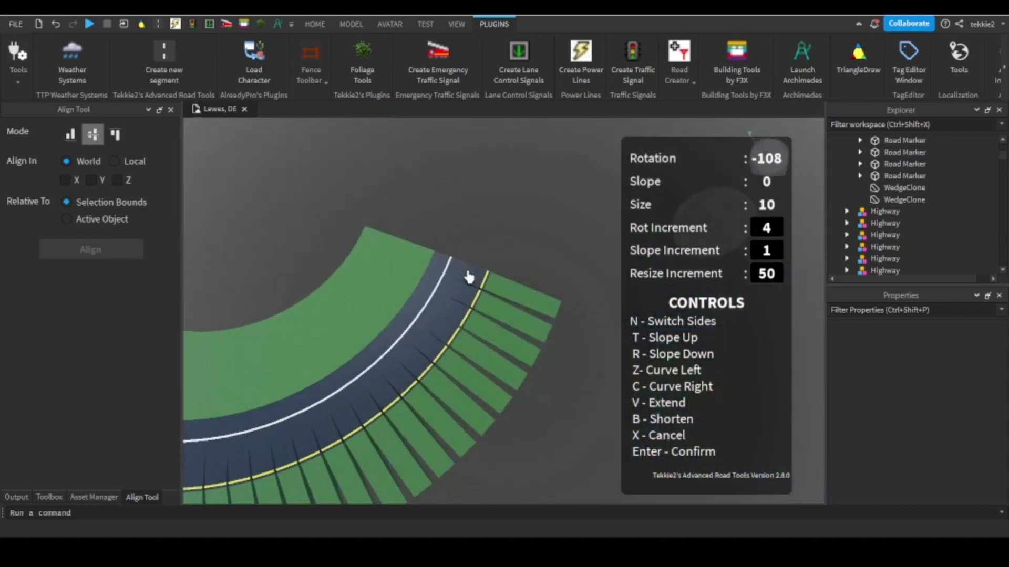
{"action": "right_click_drag", "start_coordinate": [468, 275], "coordinate": [462, 281]}
{"action": "key", "text": "c"}
{"action": "scroll", "coordinate": [536, 290], "scroll_direction": "up", "scroll_amount": 1}
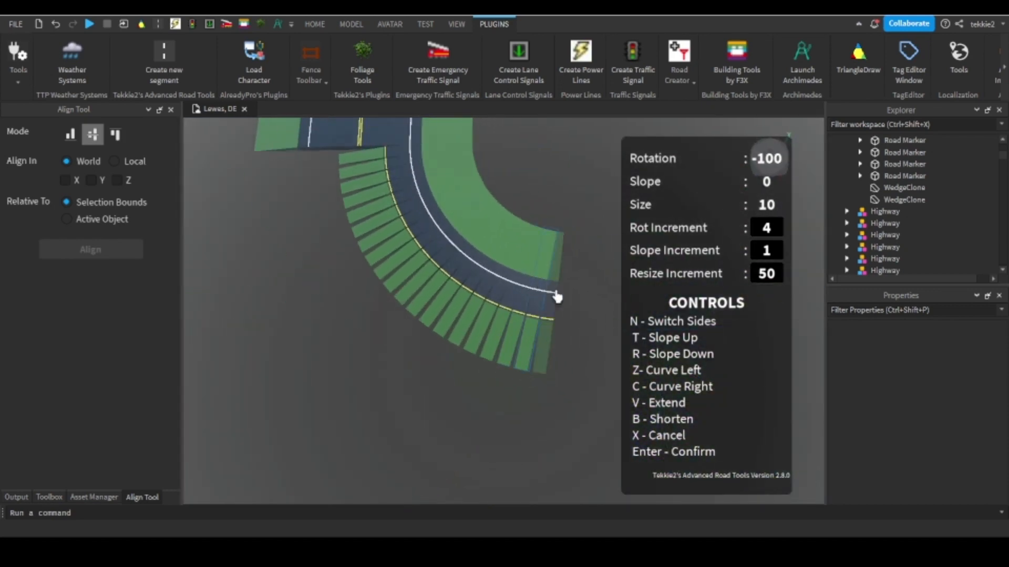
{"action": "scroll", "coordinate": [561, 304], "scroll_direction": "up", "scroll_amount": 2}
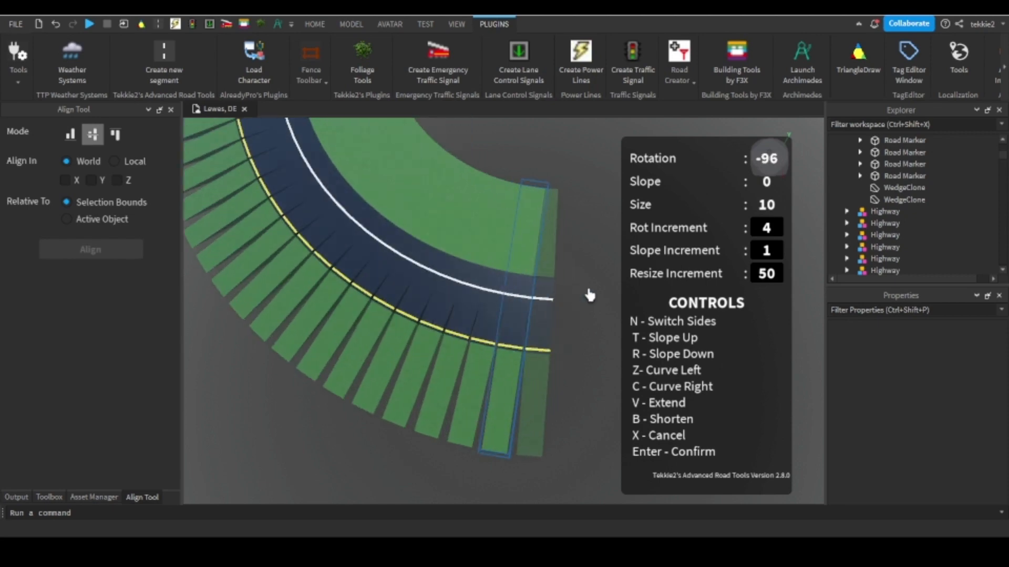
{"action": "key", "text": "c"}
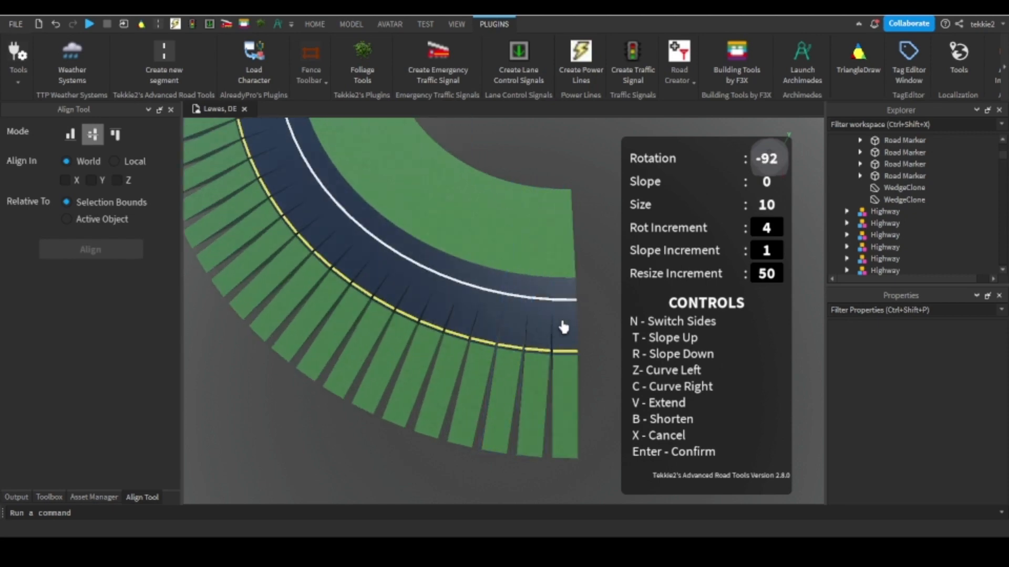
Finish the ramp's curve with a size 10 segment at a 2-degree increment, bringing the rotation to -90.
{"action": "left_click", "coordinate": [563, 327]}
{"action": "key", "text": "c"}
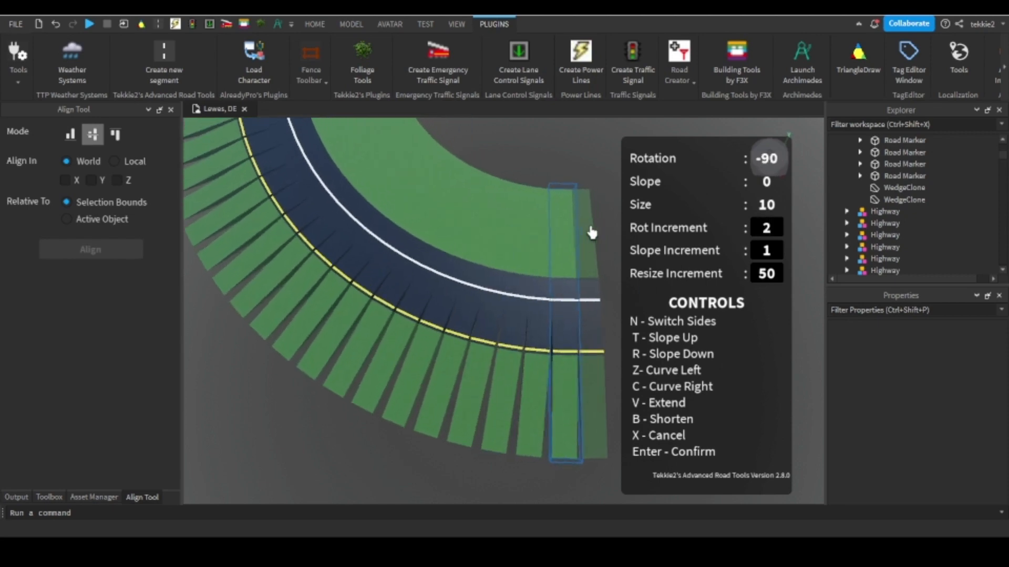
{"action": "right_click_drag", "start_coordinate": [592, 232], "coordinate": [592, 232]}
{"action": "scroll", "coordinate": [446, 230], "scroll_direction": "up", "scroll_amount": 5}
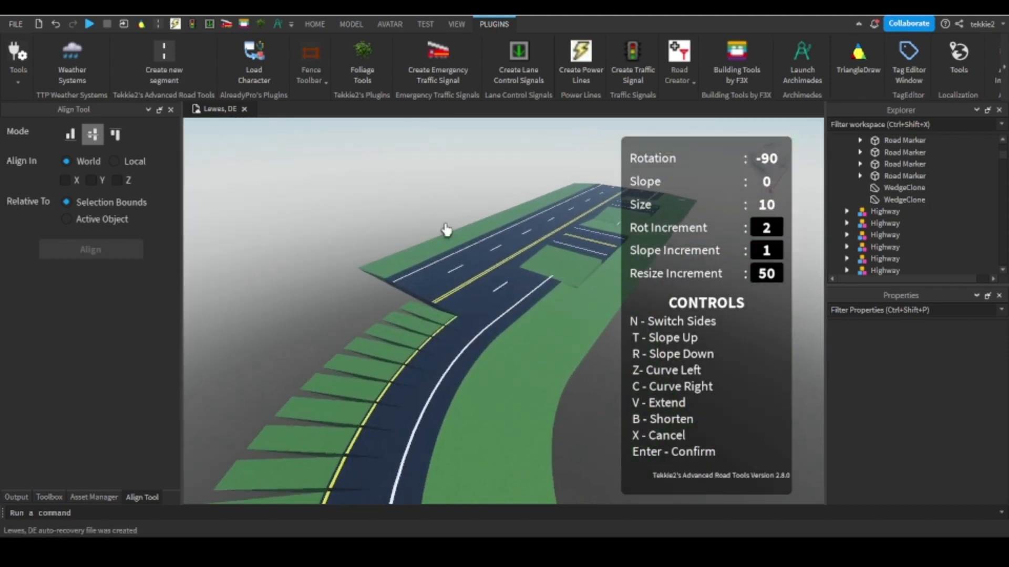
{"action": "right_click_drag", "start_coordinate": [505, 248], "coordinate": [504, 244]}
{"action": "scroll", "coordinate": [504, 245], "scroll_direction": "down", "scroll_amount": 4}
Exit the road tools and move the raised two-lane crossing segments sideways, clear of the main highway's lanes.
{"action": "left_click", "coordinate": [182, 71]}
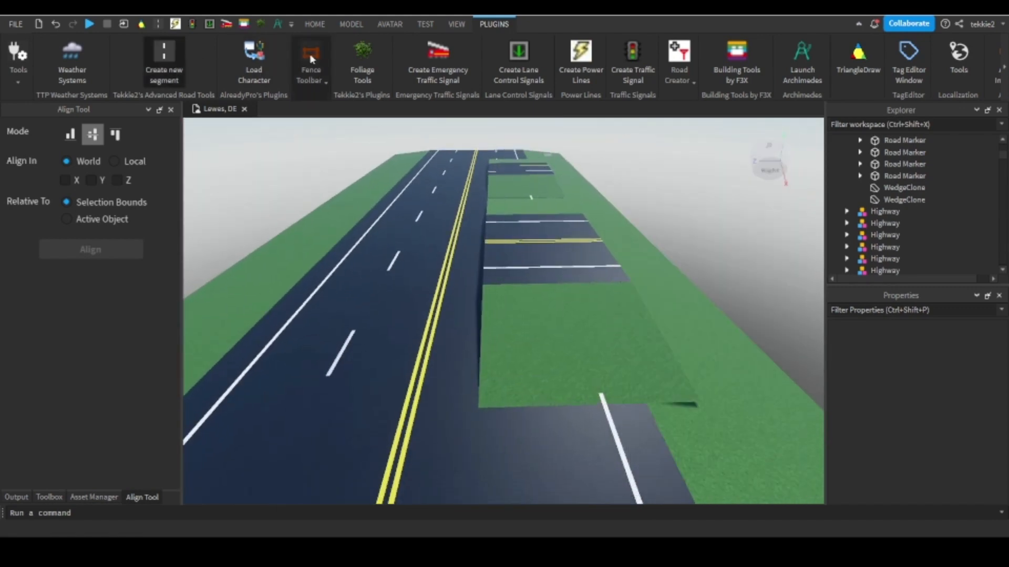
{"action": "left_click", "coordinate": [350, 25]}
{"action": "left_click", "coordinate": [36, 64]}
{"action": "left_click", "coordinate": [502, 189]}
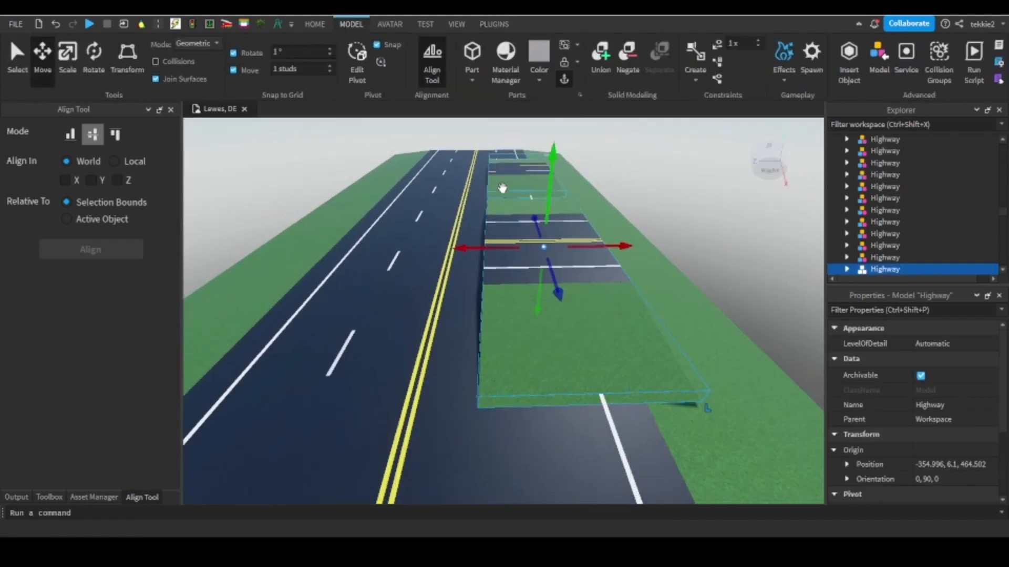
{"action": "left_click_drag", "start_coordinate": [500, 203], "coordinate": [561, 195]}
{"action": "right_click_drag", "start_coordinate": [496, 220], "coordinate": [519, 193]}
Duplicate the four-lane highway segment and slide the copy 400 studs along the highway, end to end with the original beside the ramp.
{"action": "left_click", "coordinate": [495, 234]}
{"action": "scroll", "coordinate": [488, 238], "scroll_direction": "down", "scroll_amount": 4}
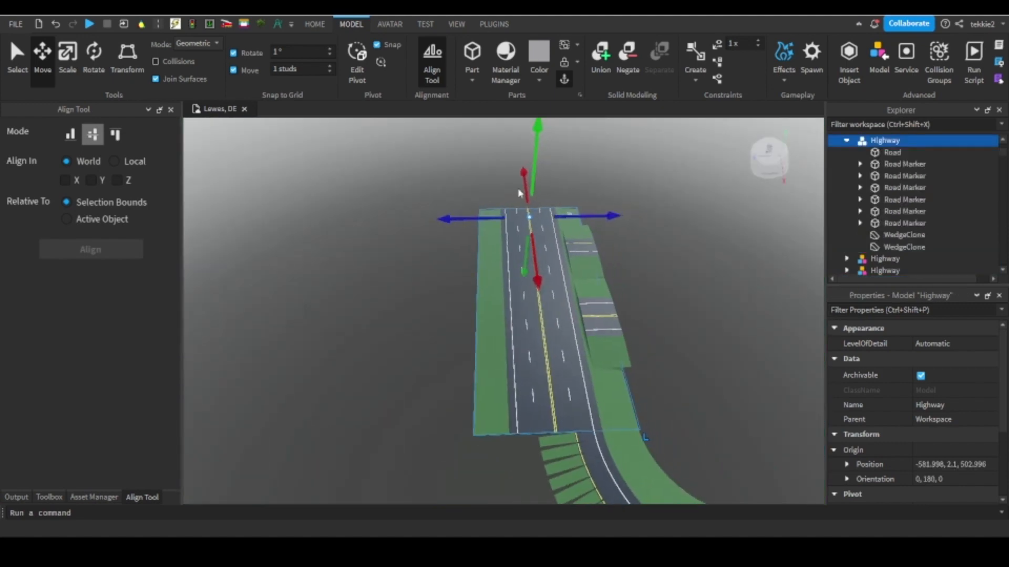
{"action": "right_click", "coordinate": [610, 184]}
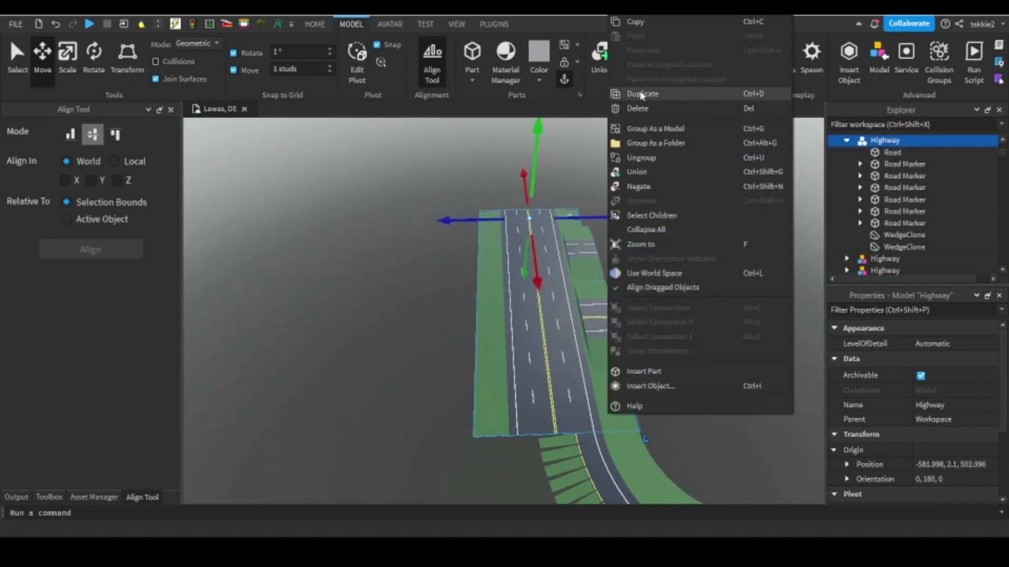
{"action": "left_click", "coordinate": [641, 95]}
{"action": "left_click_drag", "start_coordinate": [547, 308], "coordinate": [449, 284]}
{"action": "right_click_drag", "start_coordinate": [547, 308], "coordinate": [450, 284]}
{"action": "left_click_drag", "start_coordinate": [449, 283], "coordinate": [475, 279]}
{"action": "scroll", "coordinate": [475, 276], "scroll_direction": "up", "scroll_amount": 5}
{"action": "right_click_drag", "start_coordinate": [475, 275], "coordinate": [542, 285]}
{"action": "scroll", "coordinate": [541, 278], "scroll_direction": "up", "scroll_amount": 2}
{"action": "left_click_drag", "start_coordinate": [541, 266], "coordinate": [519, 263]}
{"action": "scroll", "coordinate": [470, 255], "scroll_direction": "up", "scroll_amount": 3}
{"action": "scroll", "coordinate": [519, 262], "scroll_direction": "down", "scroll_amount": 5}
{"action": "scroll", "coordinate": [547, 210], "scroll_direction": "up", "scroll_amount": 5}
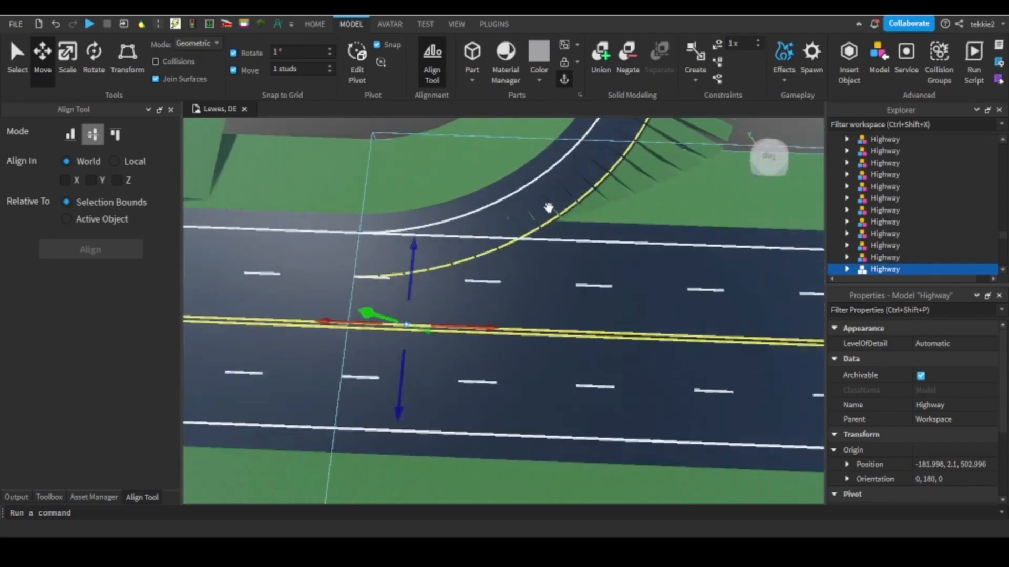
{"action": "right_click_drag", "start_coordinate": [547, 210], "coordinate": [511, 187]}
{"action": "scroll", "coordinate": [511, 187], "scroll_direction": "down", "scroll_amount": 5}
{"action": "scroll", "coordinate": [511, 186], "scroll_direction": "up", "scroll_amount": 5}
{"action": "scroll", "coordinate": [511, 187], "scroll_direction": "down", "scroll_amount": 6}
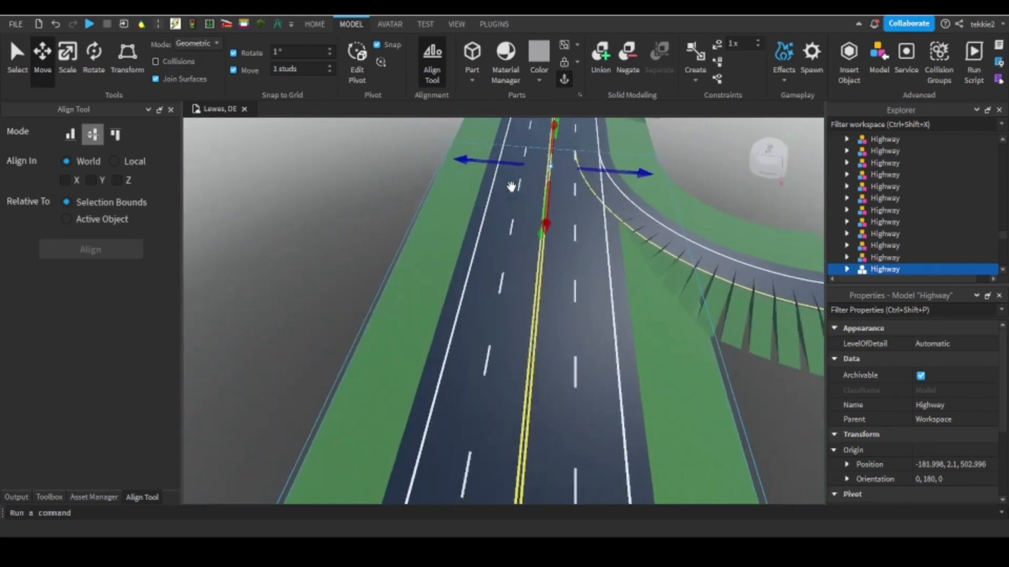
With the F3X tools, delete the dashed lane marker on the ramp side of the new highway segment.
{"action": "left_click", "coordinate": [492, 22]}
{"action": "left_click", "coordinate": [755, 69]}
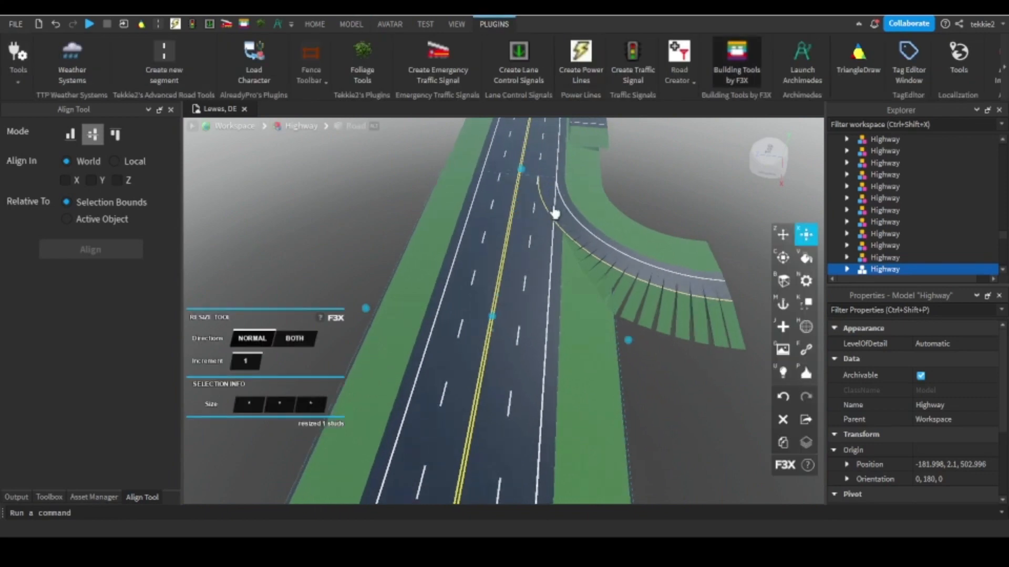
{"action": "scroll", "coordinate": [555, 214], "scroll_direction": "up", "scroll_amount": 5}
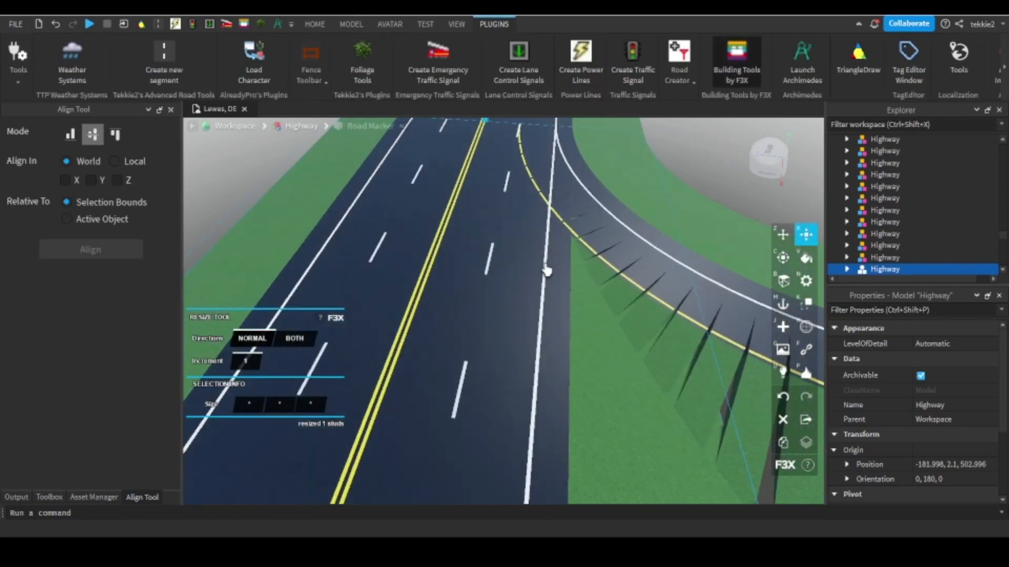
{"action": "scroll", "coordinate": [499, 238], "scroll_direction": "up", "scroll_amount": 2}
{"action": "scroll", "coordinate": [494, 279], "scroll_direction": "down", "scroll_amount": 2}
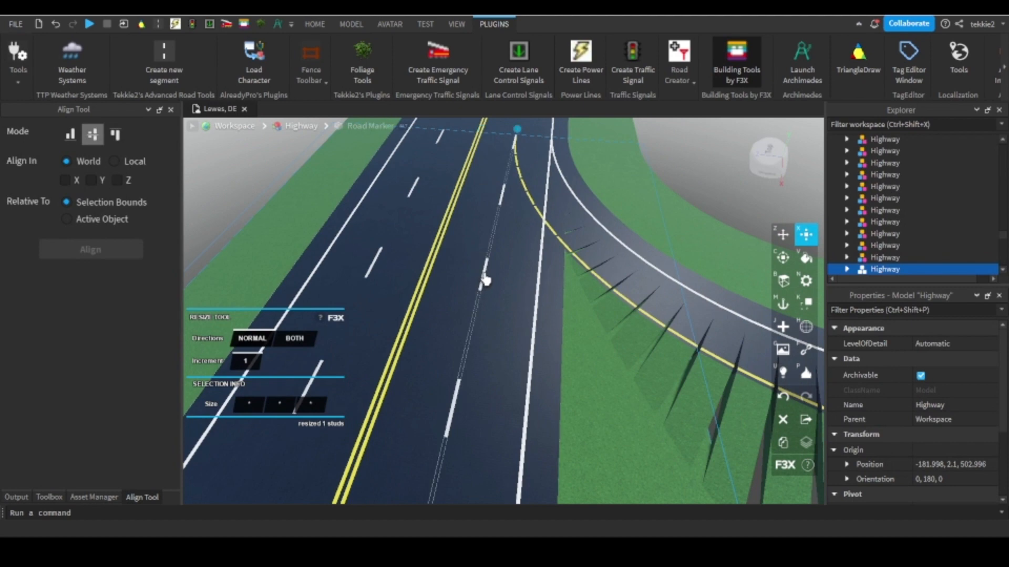
{"action": "key", "text": "Delete"}
{"action": "left_click", "coordinate": [55, 24]}
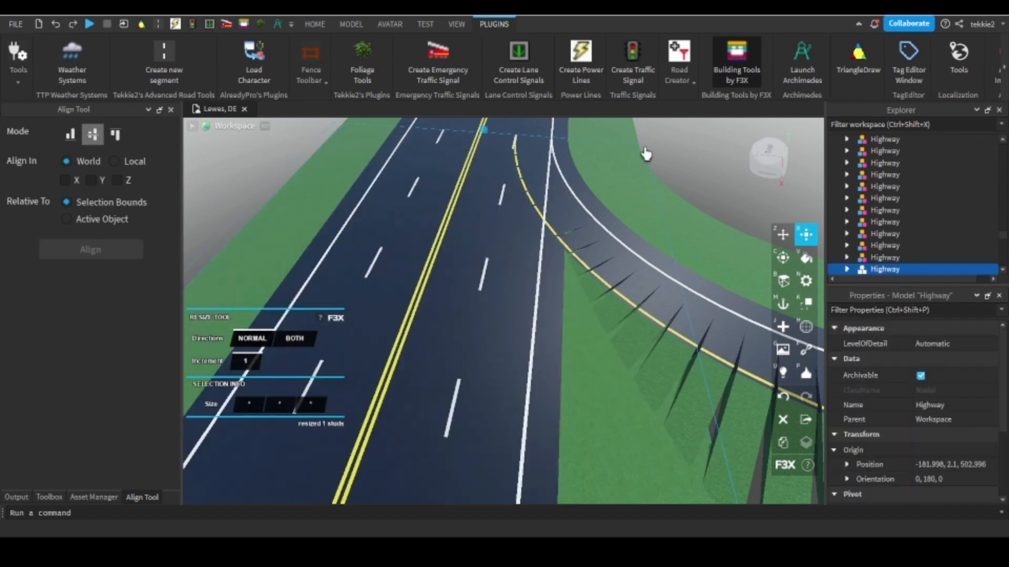
{"action": "left_click", "coordinate": [666, 145]}
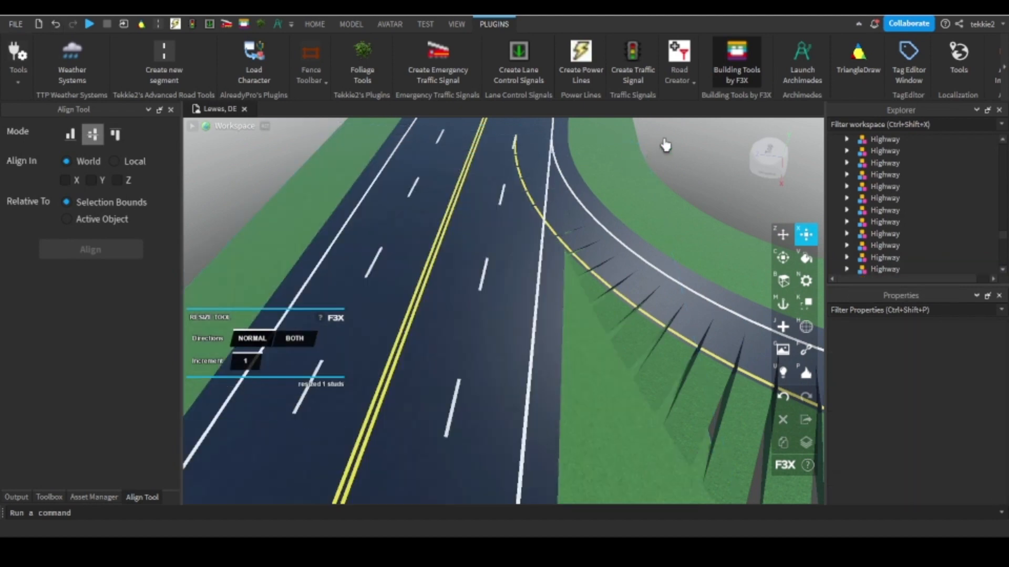
{"action": "key", "text": "Delete"}
Move the new highway segment's ramp-side white edge line and grass wedge 21 studs inward toward the centre line.
{"action": "left_click", "coordinate": [540, 270]}
{"action": "left_click", "coordinate": [574, 345], "text": "shift"}
{"action": "key", "text": "s"}
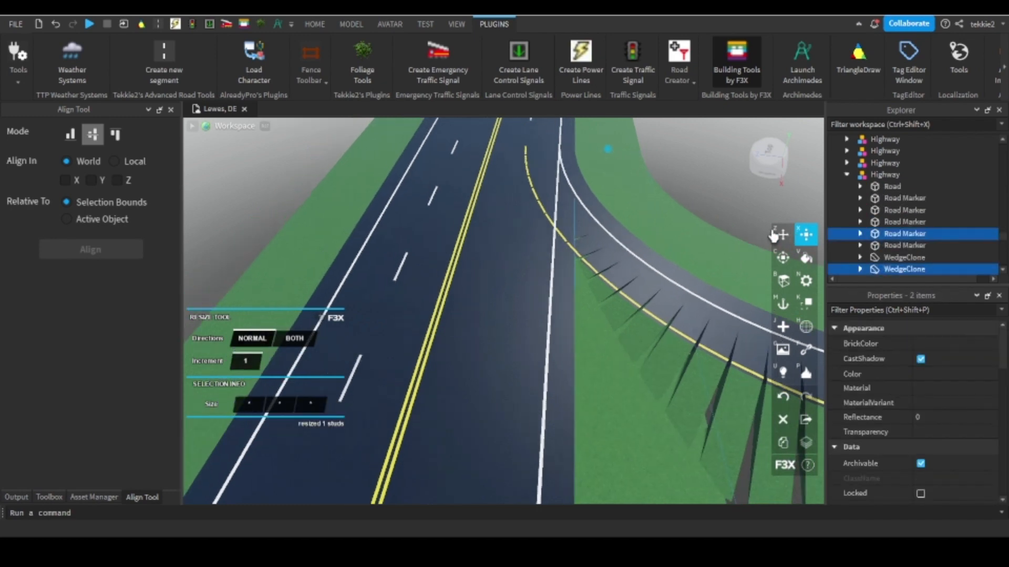
{"action": "right_click_drag", "start_coordinate": [557, 276], "coordinate": [569, 267]}
{"action": "left_click", "coordinate": [784, 236]}
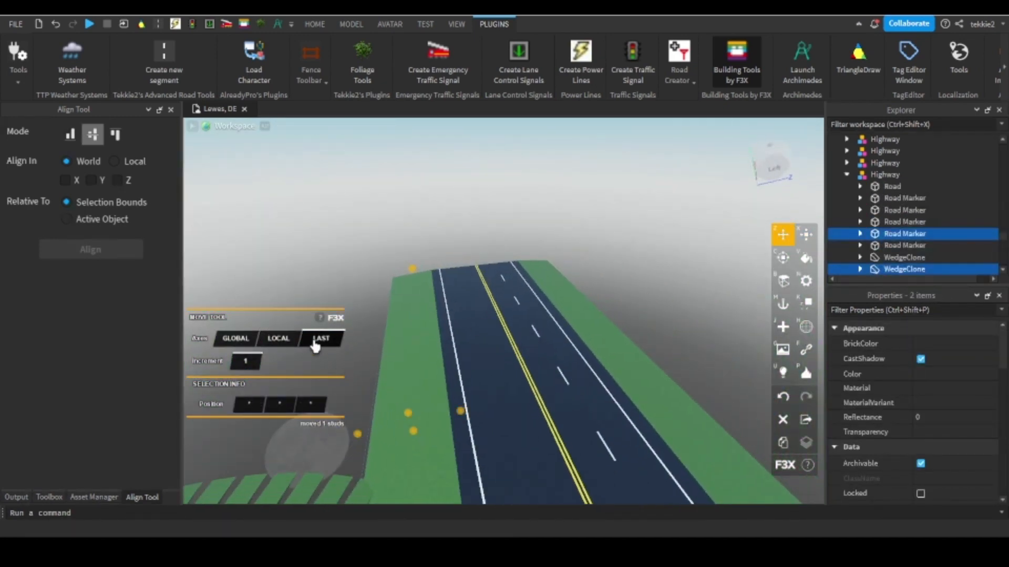
{"action": "right_click_drag", "start_coordinate": [458, 338], "coordinate": [462, 342]}
{"action": "left_click_drag", "start_coordinate": [511, 229], "coordinate": [513, 299]}
{"action": "right_click_drag", "start_coordinate": [511, 228], "coordinate": [514, 299]}
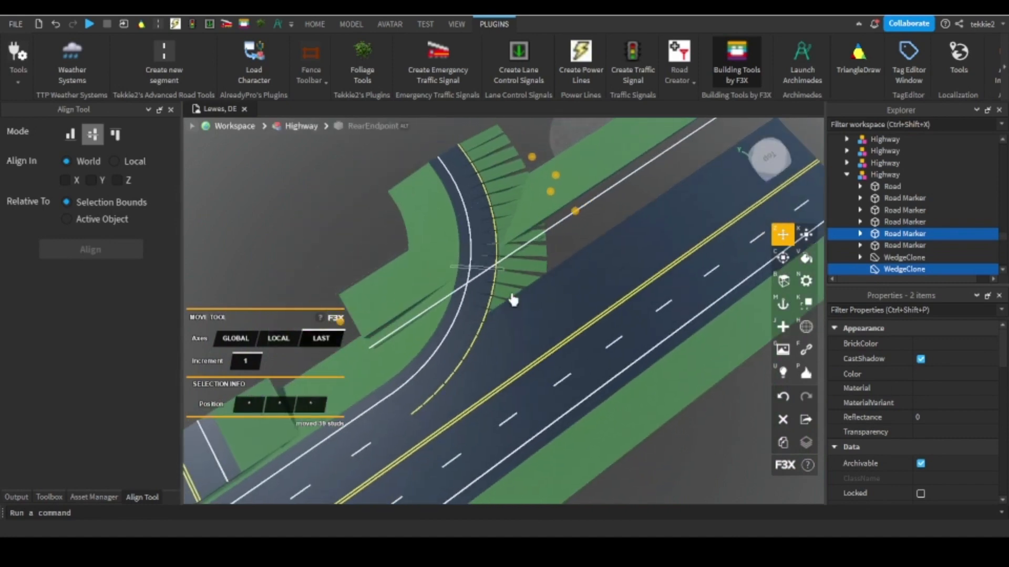
{"action": "left_click_drag", "start_coordinate": [513, 300], "coordinate": [543, 344]}
{"action": "right_click_drag", "start_coordinate": [545, 343], "coordinate": [475, 207]}
{"action": "key", "text": "w"}
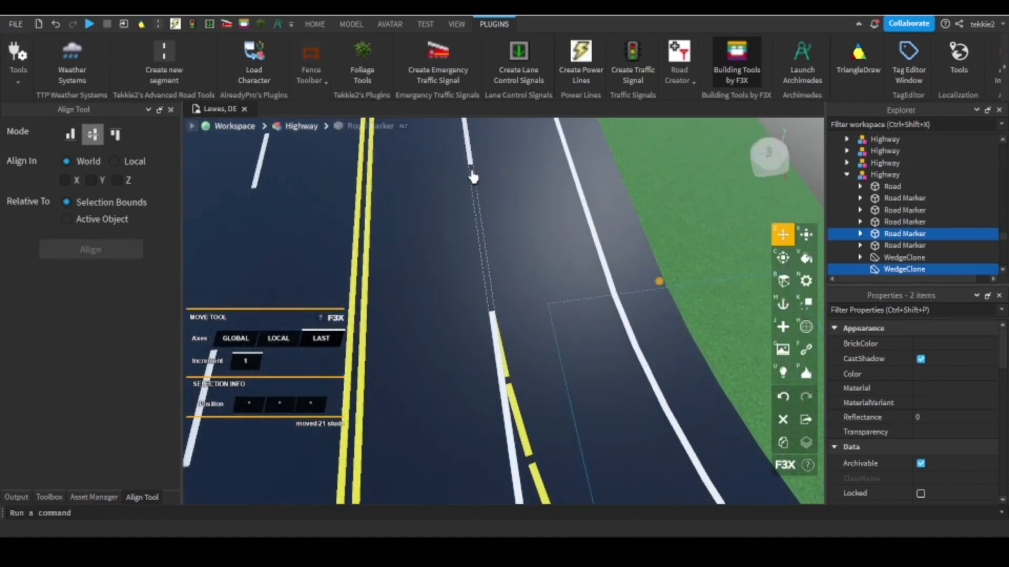
{"action": "right_click_drag", "start_coordinate": [473, 178], "coordinate": [523, 172]}
{"action": "key", "text": "w"}
Narrow the new highway segment's road part by 21 studs on the ramp side, to a width of 84 studs.
{"action": "left_click", "coordinate": [569, 219]}
{"action": "left_click", "coordinate": [803, 232]}
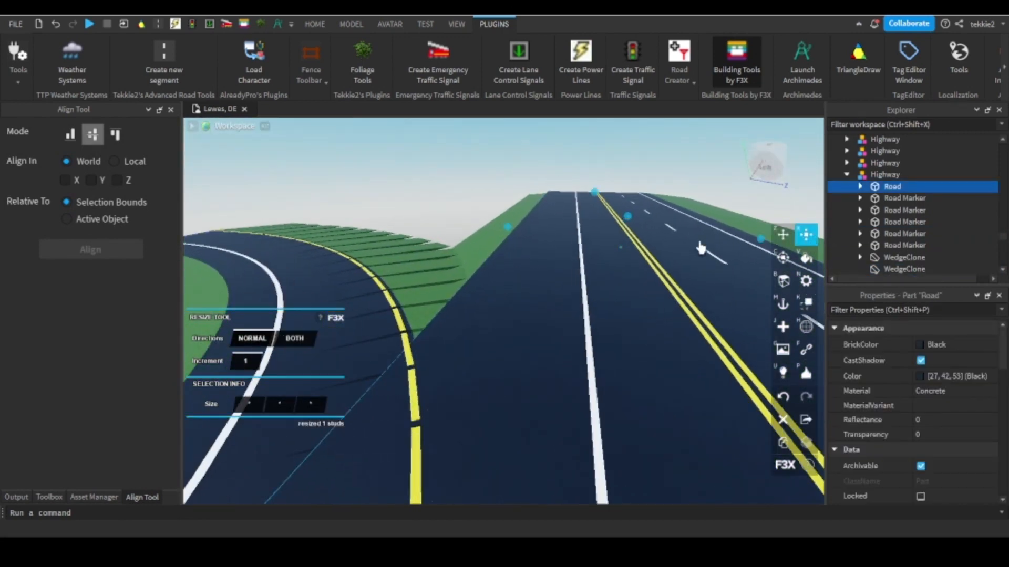
{"action": "key", "text": "w"}
{"action": "left_click_drag", "start_coordinate": [508, 231], "coordinate": [556, 218]}
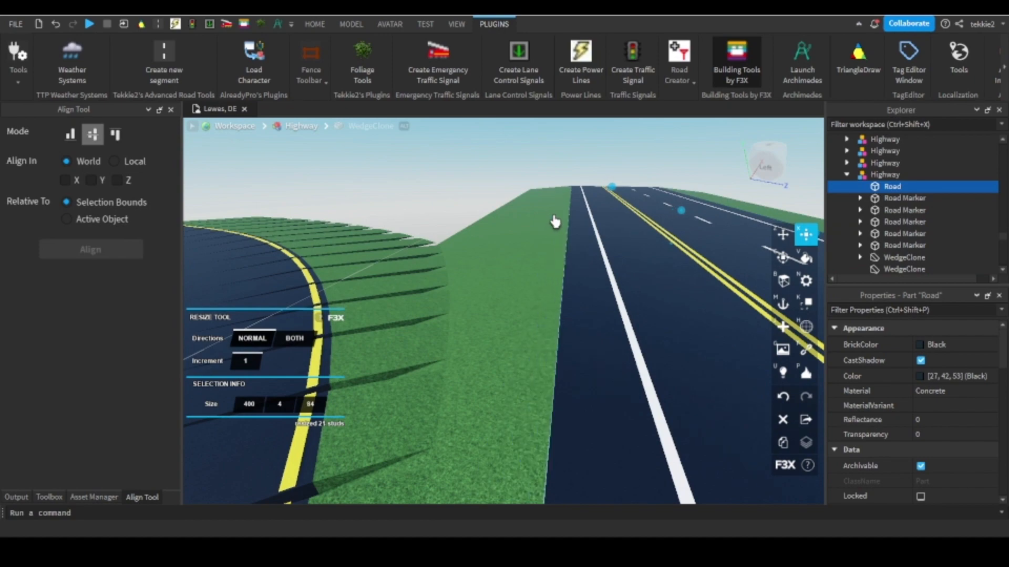
{"action": "right_click_drag", "start_coordinate": [556, 219], "coordinate": [511, 235]}
{"action": "key", "text": "s"}
{"action": "scroll", "coordinate": [515, 235], "scroll_direction": "down", "scroll_amount": 3}
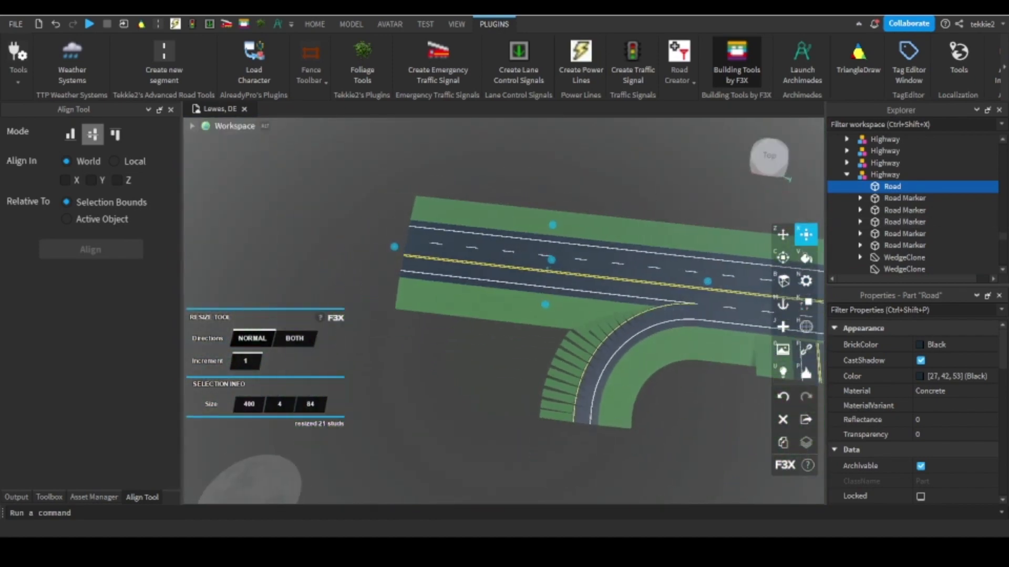
Exit the F3X tools, duplicate a raised two-lane crossing segment and place the copy at the ramp's far end.
{"action": "left_click", "coordinate": [725, 80]}
{"action": "right_click_drag", "start_coordinate": [515, 252], "coordinate": [660, 281]}
{"action": "left_click", "coordinate": [634, 285]}
{"action": "right_click", "coordinate": [634, 285]}
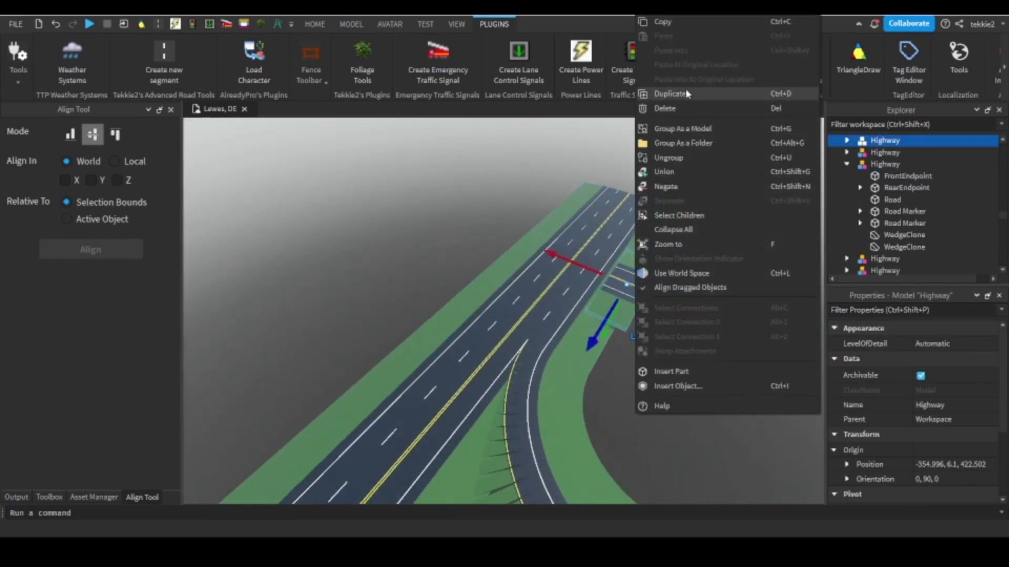
{"action": "left_click", "coordinate": [687, 94]}
{"action": "left_click_drag", "start_coordinate": [625, 288], "coordinate": [631, 268]}
{"action": "scroll", "coordinate": [556, 279], "scroll_direction": "up", "scroll_amount": 5}
{"action": "right_click_drag", "start_coordinate": [630, 268], "coordinate": [578, 280]}
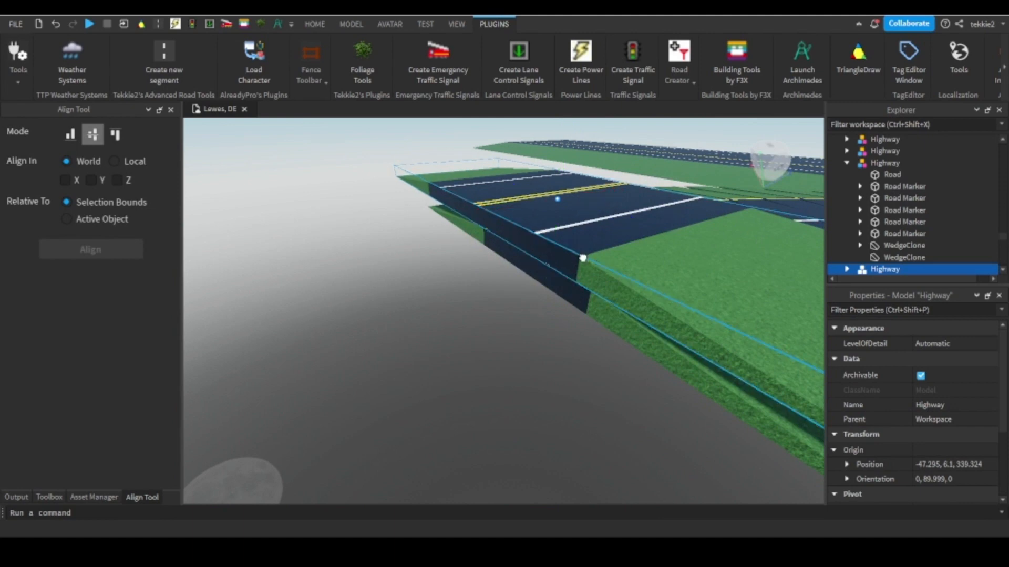
Lower the two-lane copy 4 studs to the ramp's height and shift it so its white edge line meets the ramp's yellow line.
{"action": "left_click_drag", "start_coordinate": [582, 258], "coordinate": [594, 291]}
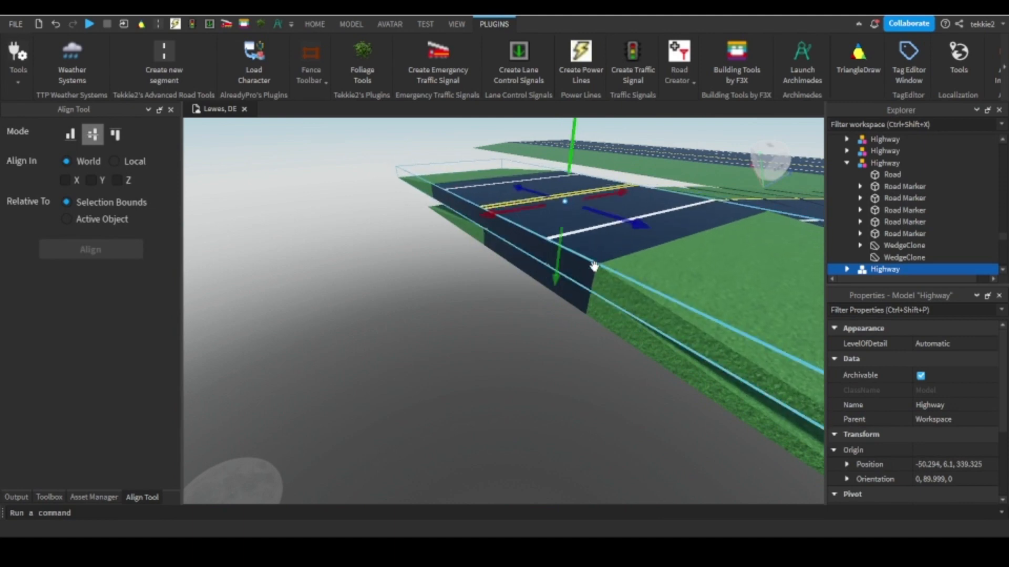
{"action": "left_click_drag", "start_coordinate": [570, 156], "coordinate": [558, 180]}
{"action": "key", "text": "f"}
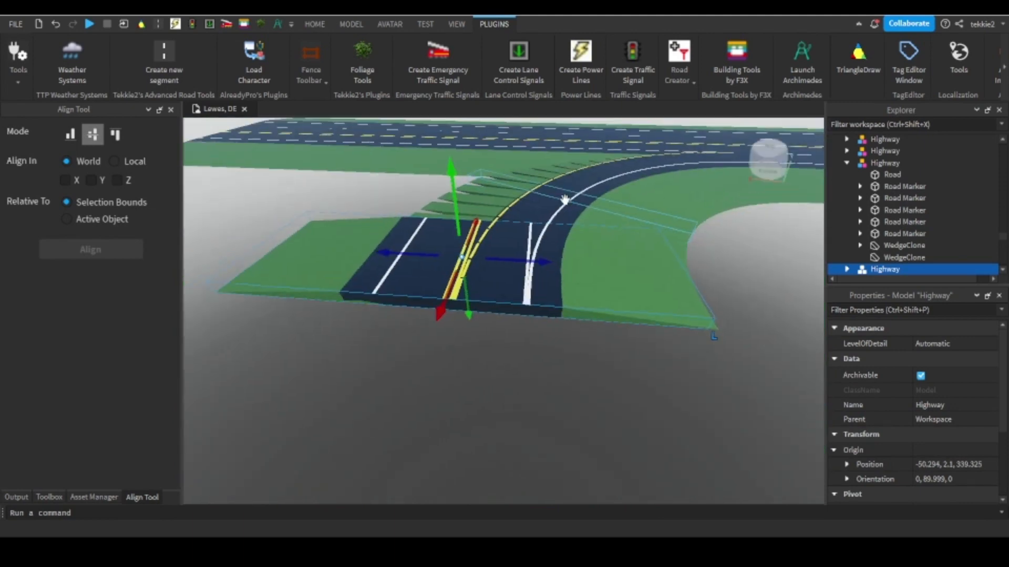
{"action": "left_click_drag", "start_coordinate": [547, 284], "coordinate": [486, 278]}
{"action": "right_click_drag", "start_coordinate": [486, 278], "coordinate": [513, 338]}
{"action": "scroll", "coordinate": [509, 275], "scroll_direction": "down", "scroll_amount": 3}
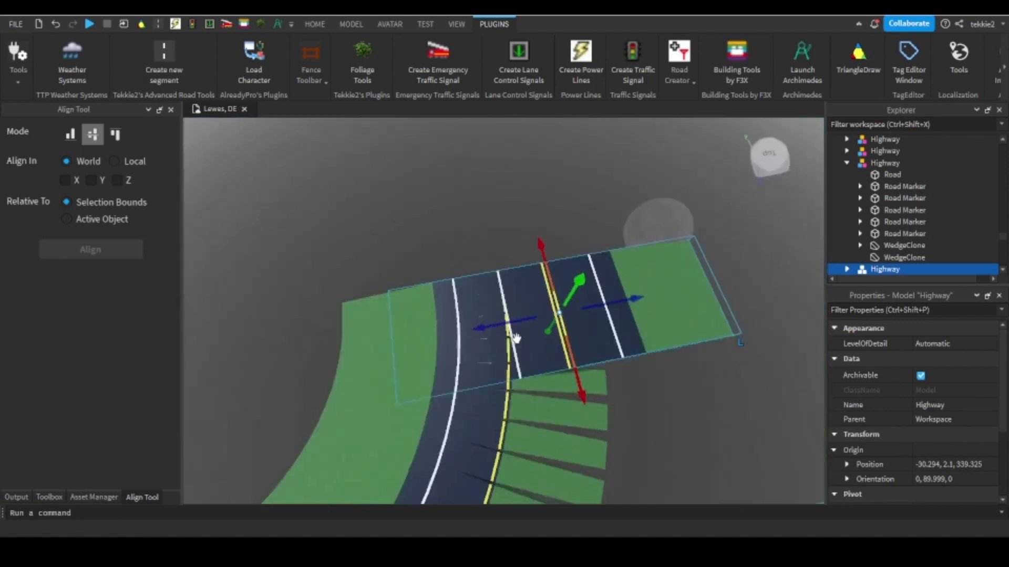
{"action": "scroll", "coordinate": [514, 338], "scroll_direction": "up", "scroll_amount": 2}
{"action": "scroll", "coordinate": [523, 421], "scroll_direction": "up", "scroll_amount": 2}
Raise the ramp's last segment above the overlapping two-lane road.
{"action": "right_click", "coordinate": [523, 420]}
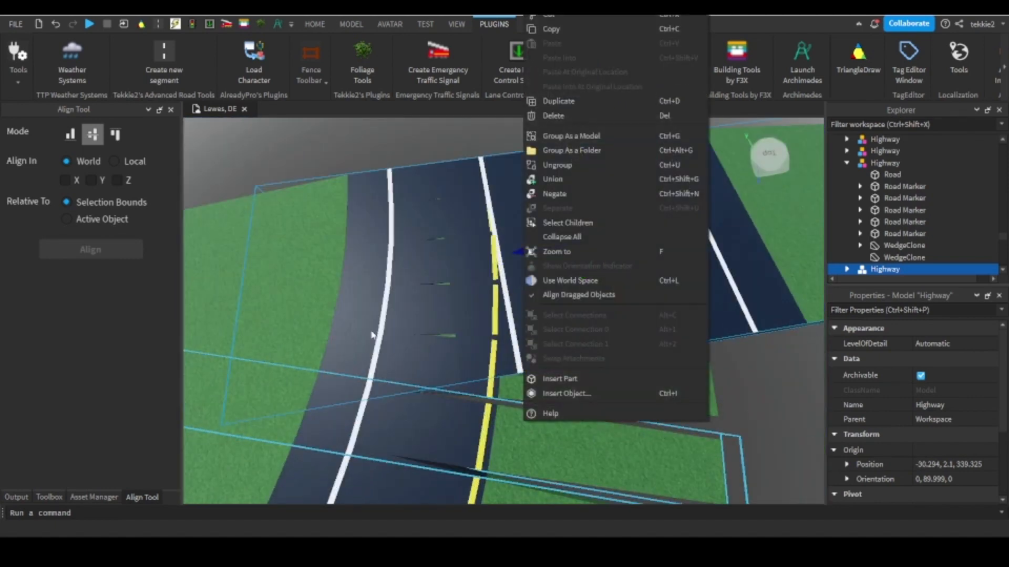
{"action": "right_click_drag", "start_coordinate": [331, 331], "coordinate": [322, 328]}
{"action": "right_click_drag", "start_coordinate": [558, 161], "coordinate": [570, 158]}
{"action": "left_click", "coordinate": [733, 63]}
{"action": "scroll", "coordinate": [428, 197], "scroll_direction": "down", "scroll_amount": 2}
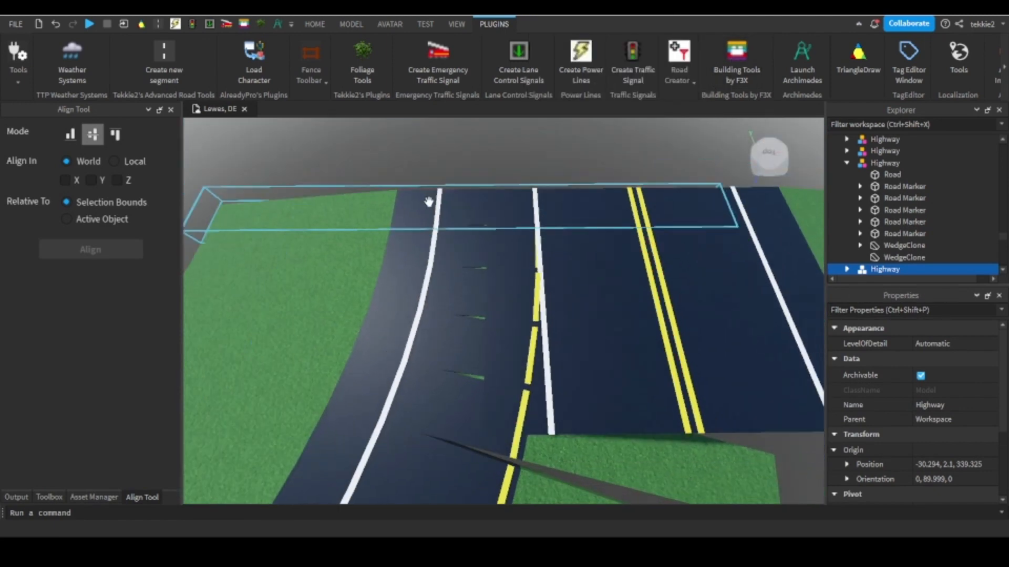
{"action": "left_click", "coordinate": [406, 205]}
{"action": "left_click", "coordinate": [588, 151]}
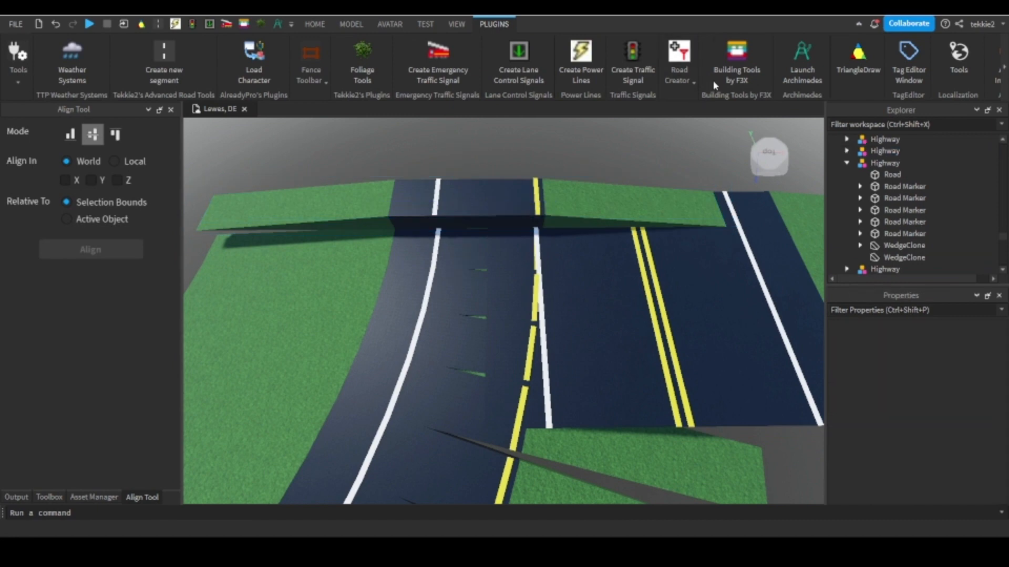
With the F3X tools, delete the outer grass wedge and yellow line marker of the raised ramp segment.
{"action": "left_click", "coordinate": [718, 82]}
{"action": "left_click", "coordinate": [573, 205]}
{"action": "key", "text": "Delete"}
{"action": "left_click", "coordinate": [538, 200]}
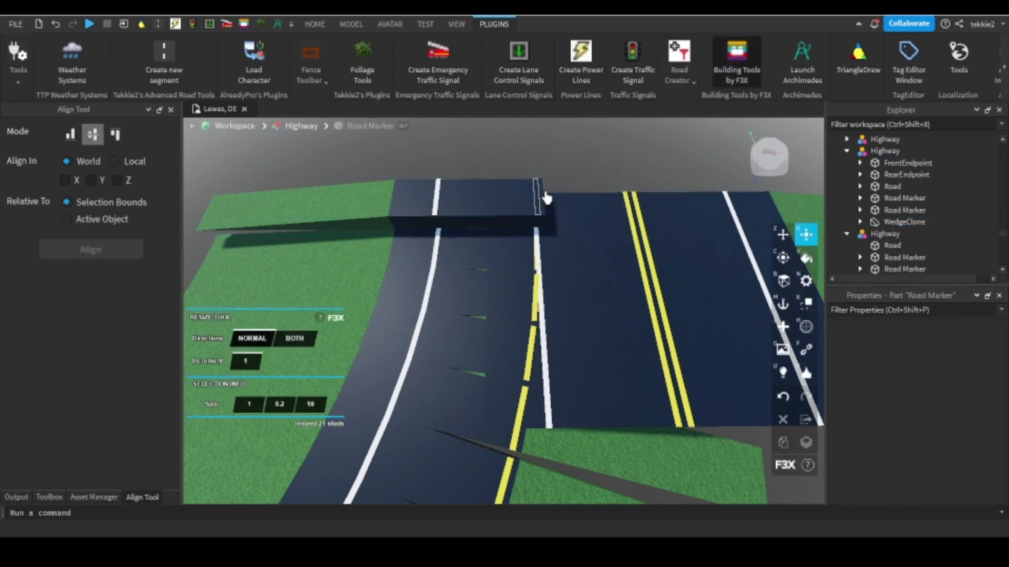
{"action": "key", "text": "Delete"}
Exit the F3X tools and lower the stripped ramp segment back level with the two-lane road.
{"action": "left_click", "coordinate": [737, 85]}
{"action": "left_click", "coordinate": [472, 207]}
{"action": "left_click_drag", "start_coordinate": [442, 152], "coordinate": [447, 164]}
{"action": "key", "text": "w"}
Reopen the F3X tools and delete the yellow line markers of the ramp segments overlapping the two-lane road.
{"action": "left_click", "coordinate": [733, 76]}
{"action": "scroll", "coordinate": [519, 269], "scroll_direction": "up", "scroll_amount": 2}
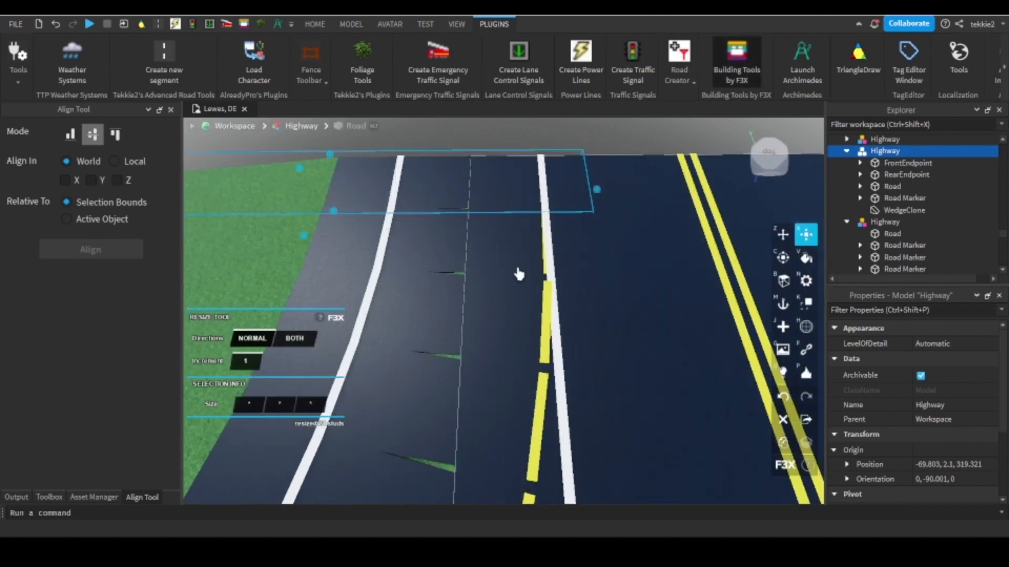
{"action": "left_click", "coordinate": [545, 266]}
{"action": "key", "text": "Delete"}
{"action": "left_click", "coordinate": [547, 337]}
{"action": "key", "text": "Delete"}
{"action": "right_click_drag", "start_coordinate": [547, 337], "coordinate": [549, 340]}
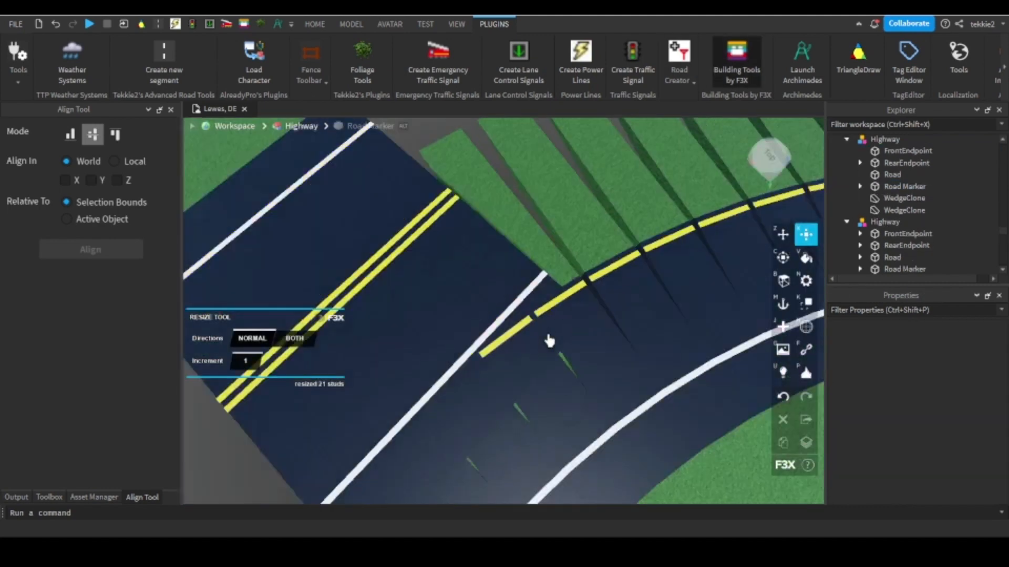
{"action": "left_click", "coordinate": [527, 324]}
{"action": "key", "text": "Delete"}
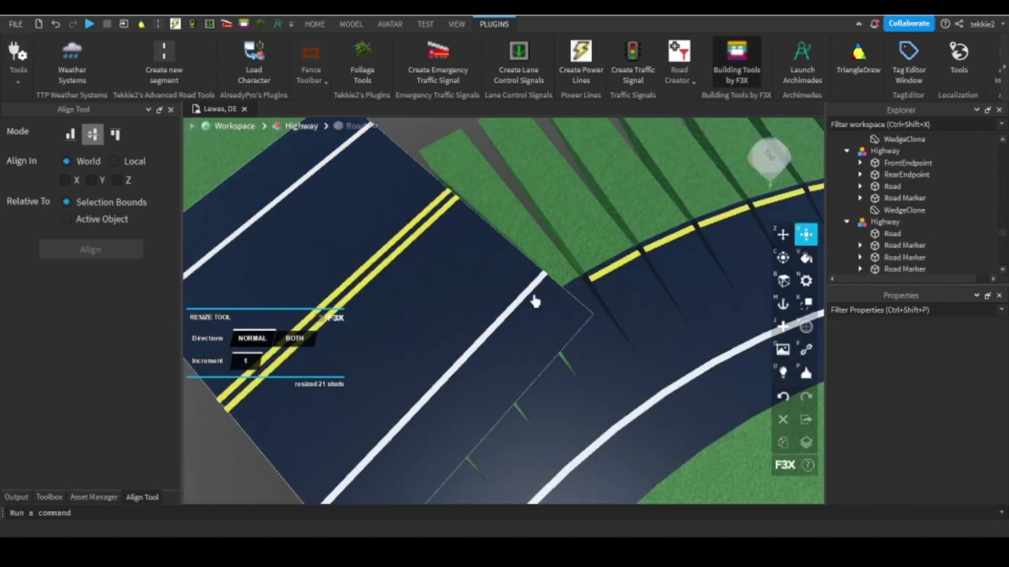
Extend the two-lane segment's road part by 109 studs toward the main highway.
{"action": "left_click", "coordinate": [535, 301]}
{"action": "scroll", "coordinate": [535, 301], "scroll_direction": "down", "scroll_amount": 3}
{"action": "right_click_drag", "start_coordinate": [535, 302], "coordinate": [566, 236]}
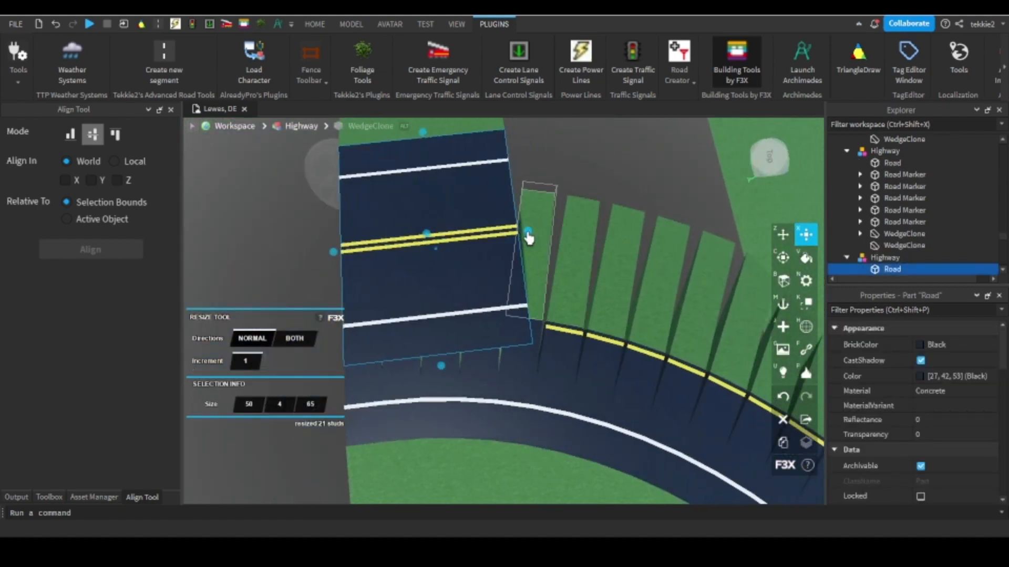
{"action": "left_click_drag", "start_coordinate": [528, 236], "coordinate": [573, 270]}
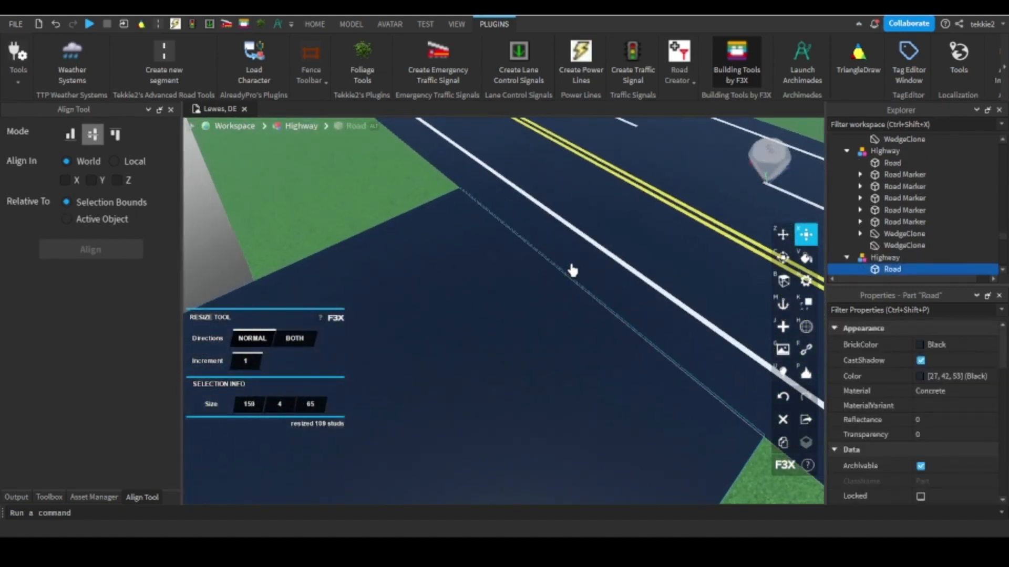
{"action": "scroll", "coordinate": [572, 270], "scroll_direction": "down", "scroll_amount": 4}
{"action": "right_click_drag", "start_coordinate": [572, 271], "coordinate": [570, 270]}
{"action": "scroll", "coordinate": [671, 311], "scroll_direction": "up", "scroll_amount": 3}
Delete the two yellow line markers of the ramp beyond the grass tip and shorten the last remaining one to 5 studs.
{"action": "right_click_drag", "start_coordinate": [671, 311], "coordinate": [654, 400]}
{"action": "key", "text": "d"}
{"action": "left_click", "coordinate": [533, 394]}
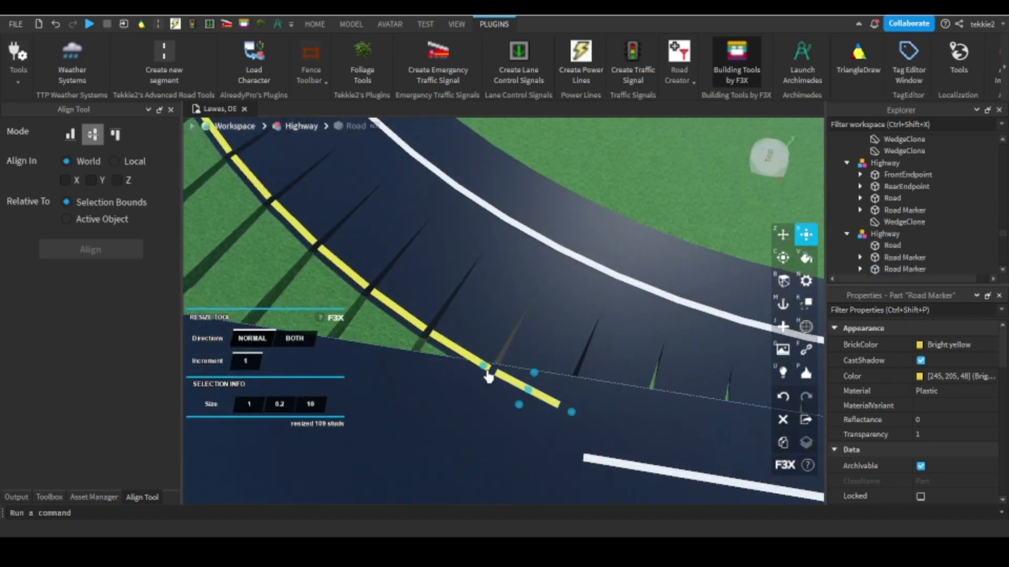
{"action": "key", "text": "Delete"}
{"action": "left_click", "coordinate": [475, 361]}
{"action": "key", "text": "Delete"}
{"action": "right_click_drag", "start_coordinate": [474, 360], "coordinate": [442, 348]}
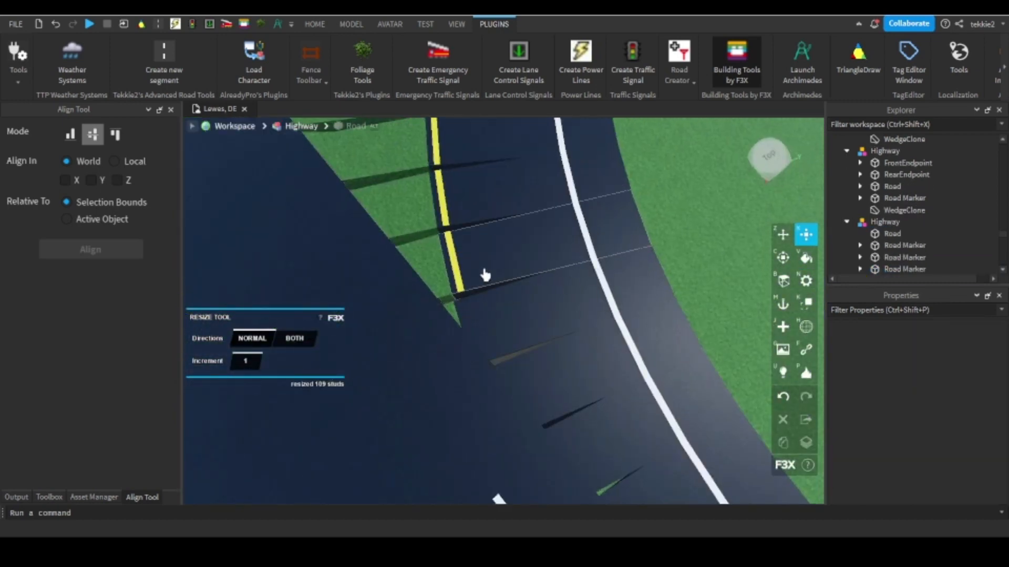
{"action": "left_click", "coordinate": [473, 291]}
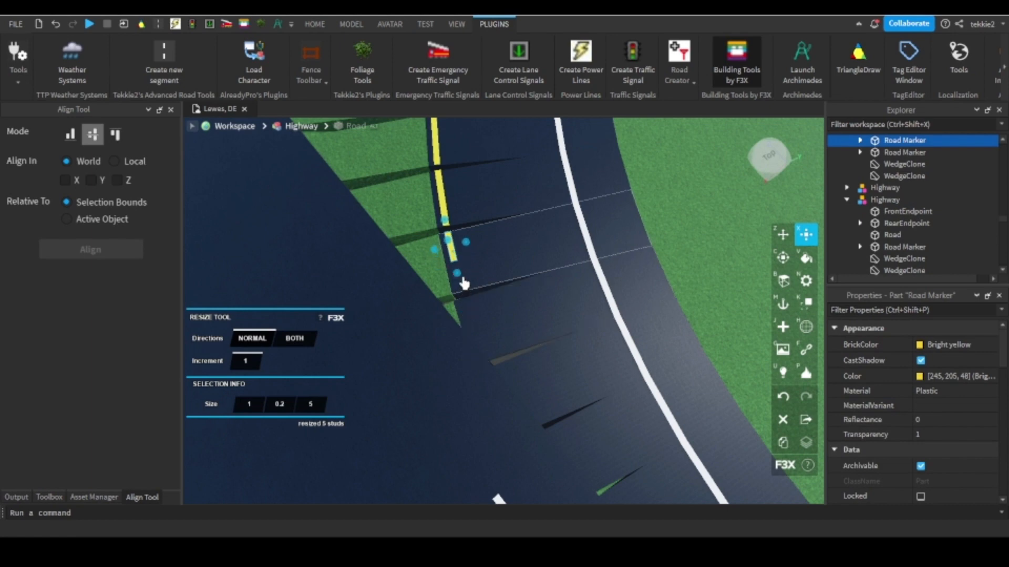
Clone the ramp segment's white edge marker, then resize it to 1 × 0.2 × 5 studs so it continues the shortened yellow line.
{"action": "left_click", "coordinate": [592, 265]}
{"action": "key", "text": "w"}
{"action": "key", "text": "a"}
{"action": "left_click", "coordinate": [788, 446]}
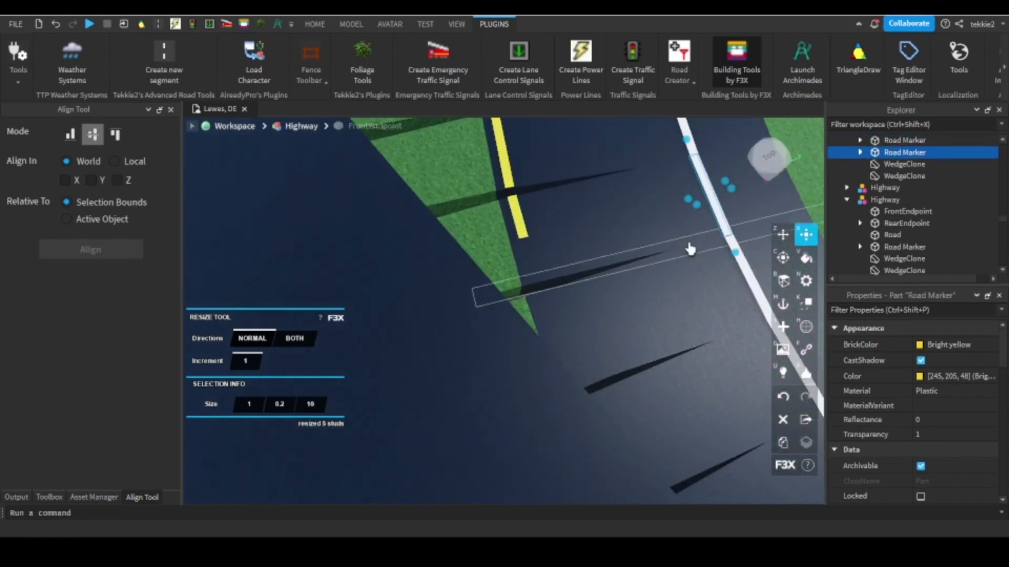
{"action": "left_click_drag", "start_coordinate": [612, 223], "coordinate": [504, 237]}
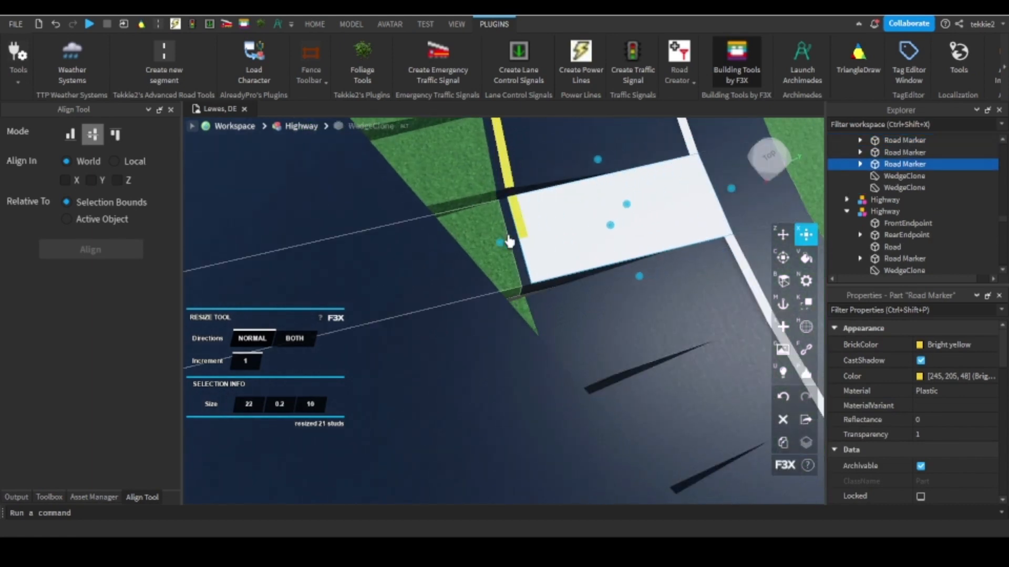
{"action": "left_click_drag", "start_coordinate": [595, 163], "coordinate": [599, 208]}
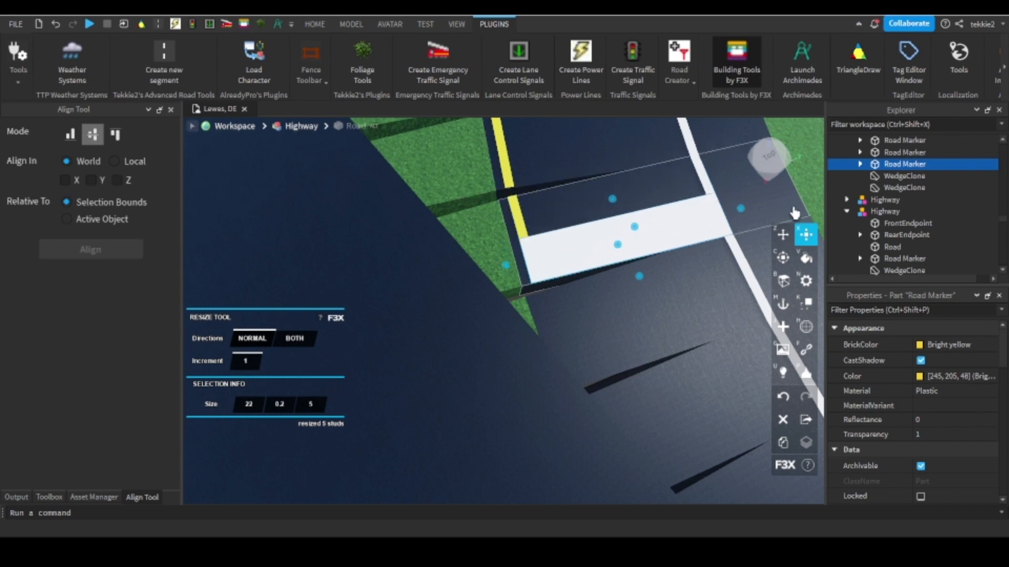
{"action": "left_click_drag", "start_coordinate": [741, 209], "coordinate": [564, 244]}
{"action": "right_click_drag", "start_coordinate": [564, 243], "coordinate": [490, 239]}
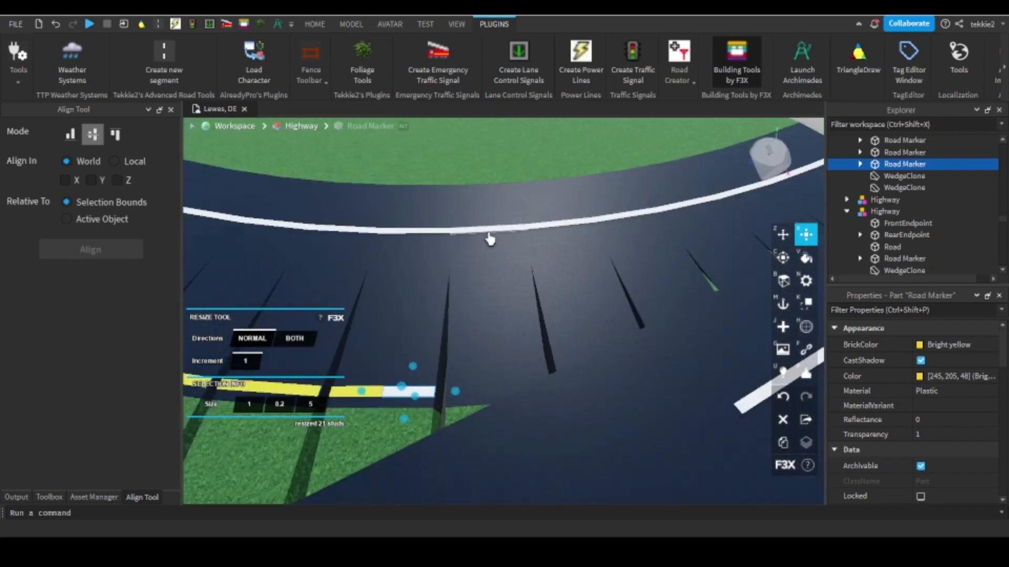
Clone the white edge marker of the first ramp segment past the grass tip and move it 21 studs to the inner edge.
{"action": "key", "text": "a"}
{"action": "left_click", "coordinate": [768, 240]}
{"action": "left_click", "coordinate": [782, 238]}
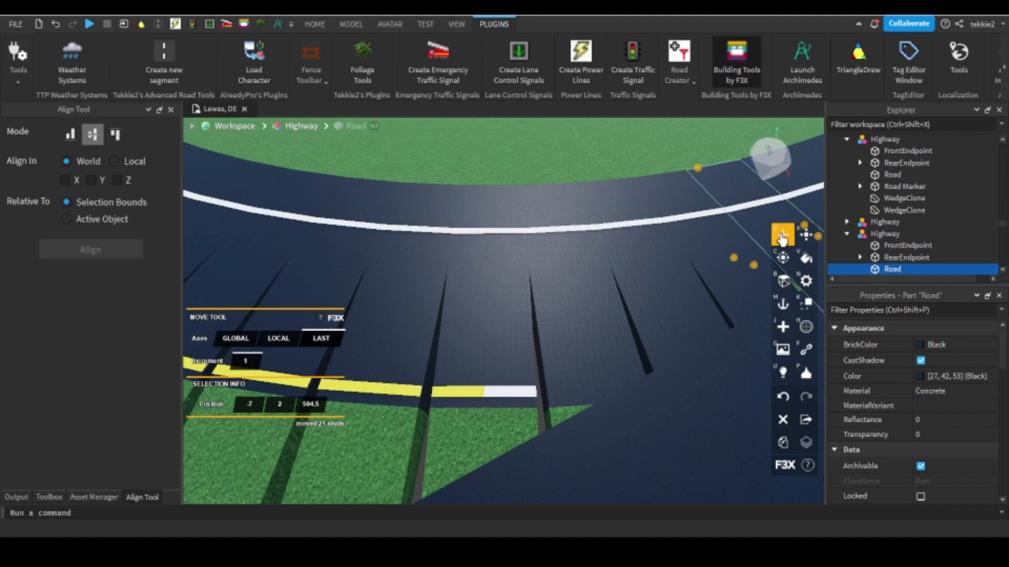
{"action": "left_click", "coordinate": [572, 231]}
{"action": "key", "text": "w"}
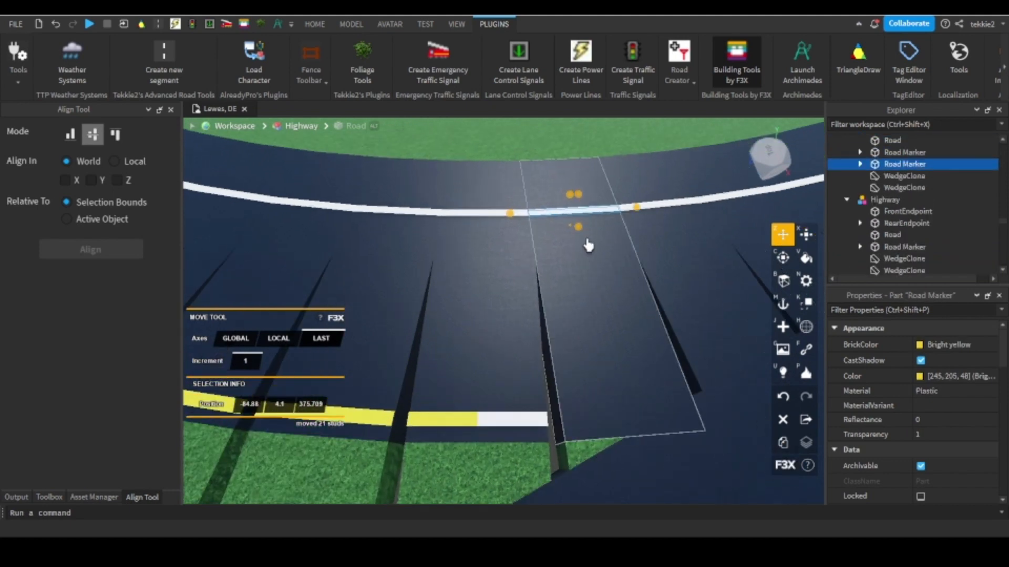
{"action": "mouse_move", "coordinate": [579, 236]}
{"action": "left_mouse_down"}
{"action": "mouse_move", "coordinate": [641, 452]}
{"action": "mouse_move", "coordinate": [598, 463]}
{"action": "mouse_move", "coordinate": [716, 216]}
{"action": "mouse_move", "coordinate": [671, 208]}
{"action": "left_mouse_up"}
Continue the white inner line over the next two ramp segments by cloning their outer edge markers and moving each 21 studs inward.
{"action": "left_click", "coordinate": [671, 207]}
{"action": "key", "text": "d"}
{"action": "left_click", "coordinate": [781, 441]}
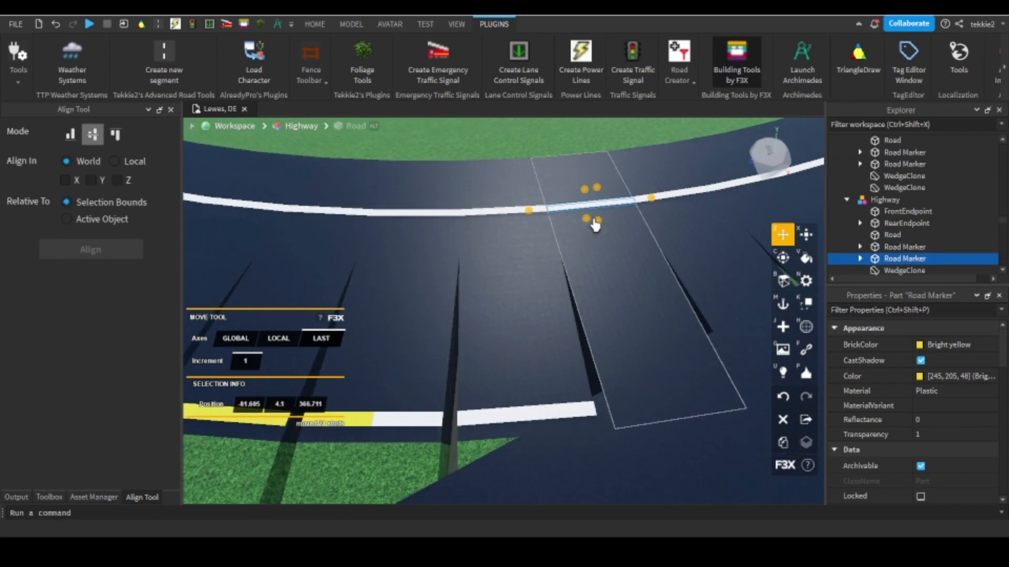
{"action": "left_click_drag", "start_coordinate": [596, 222], "coordinate": [654, 456]}
{"action": "mouse_move", "coordinate": [654, 456]}
{"action": "right_mouse_down"}
{"action": "mouse_move", "coordinate": [660, 419]}
{"action": "mouse_move", "coordinate": [677, 409]}
{"action": "right_mouse_up"}
{"action": "left_click", "coordinate": [372, 266]}
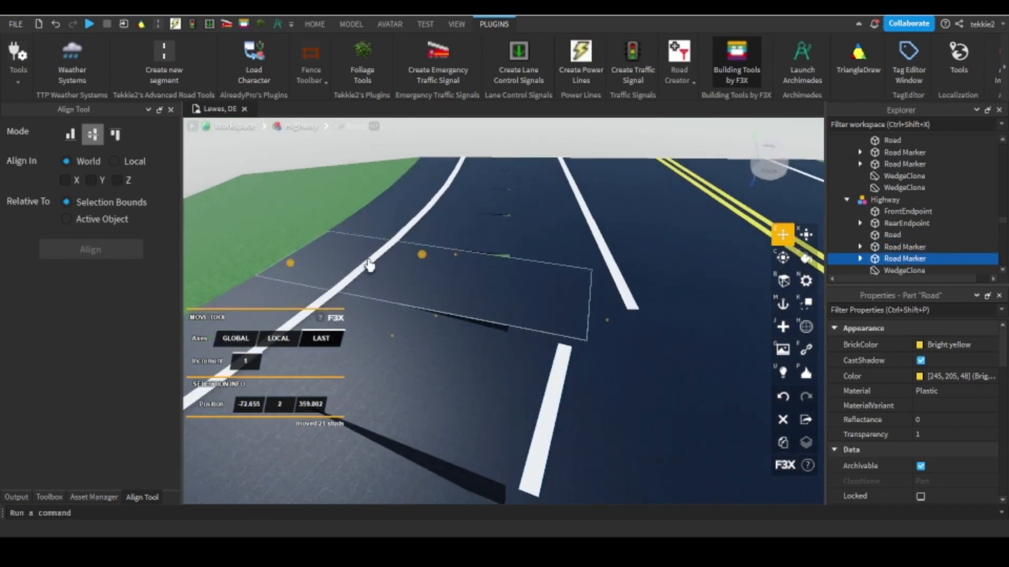
{"action": "left_click", "coordinate": [370, 266]}
{"action": "left_click", "coordinate": [781, 443]}
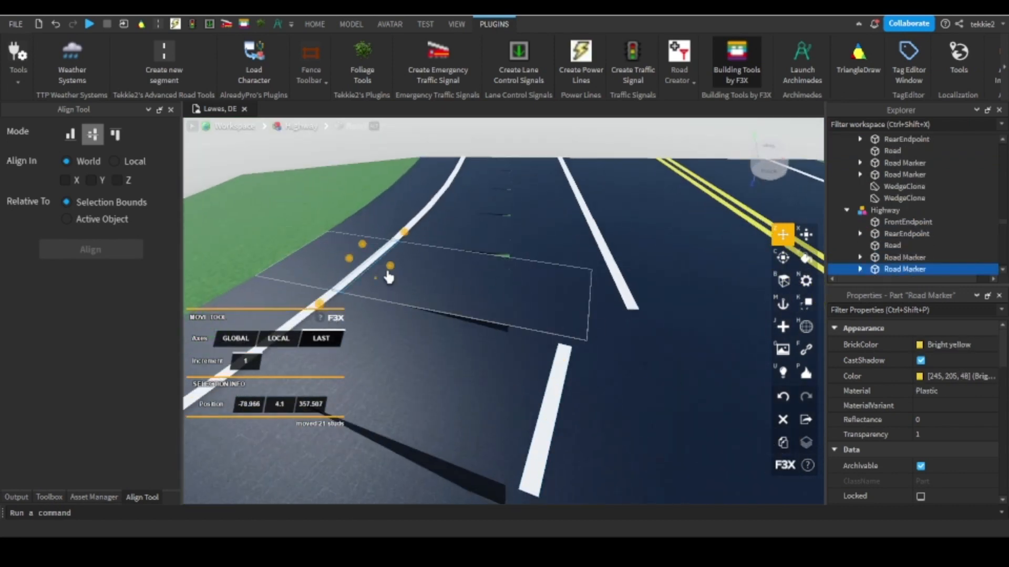
{"action": "left_click_drag", "start_coordinate": [389, 277], "coordinate": [615, 319]}
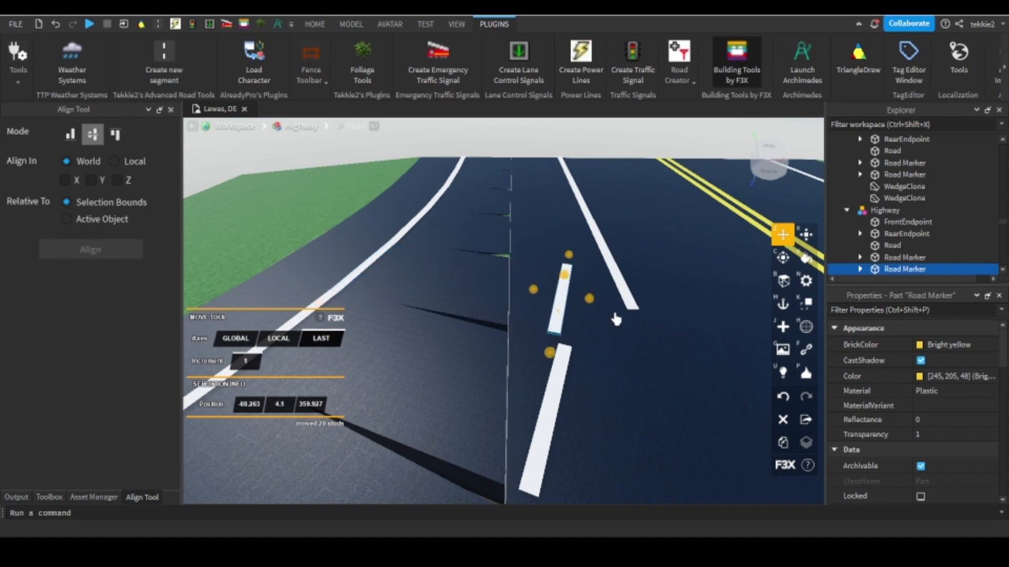
Clone the outer markers of the remaining ramp segments and move them 21 studs inward until the inner line meets the road's edge line.
{"action": "left_click", "coordinate": [423, 221]}
{"action": "right_click_drag", "start_coordinate": [479, 311], "coordinate": [480, 259]}
{"action": "left_click", "coordinate": [783, 443]}
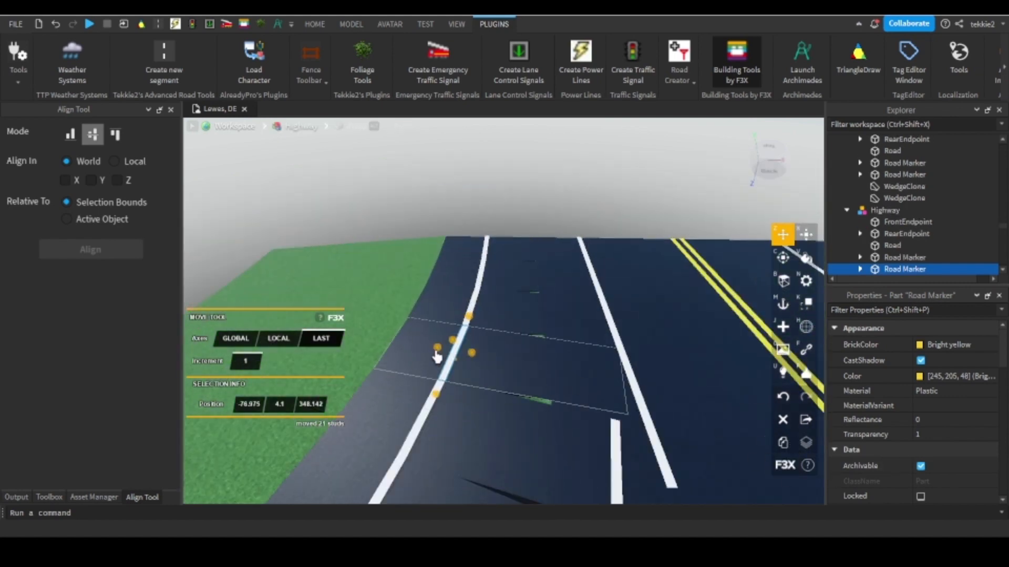
{"action": "left_click_drag", "start_coordinate": [474, 360], "coordinate": [643, 375]}
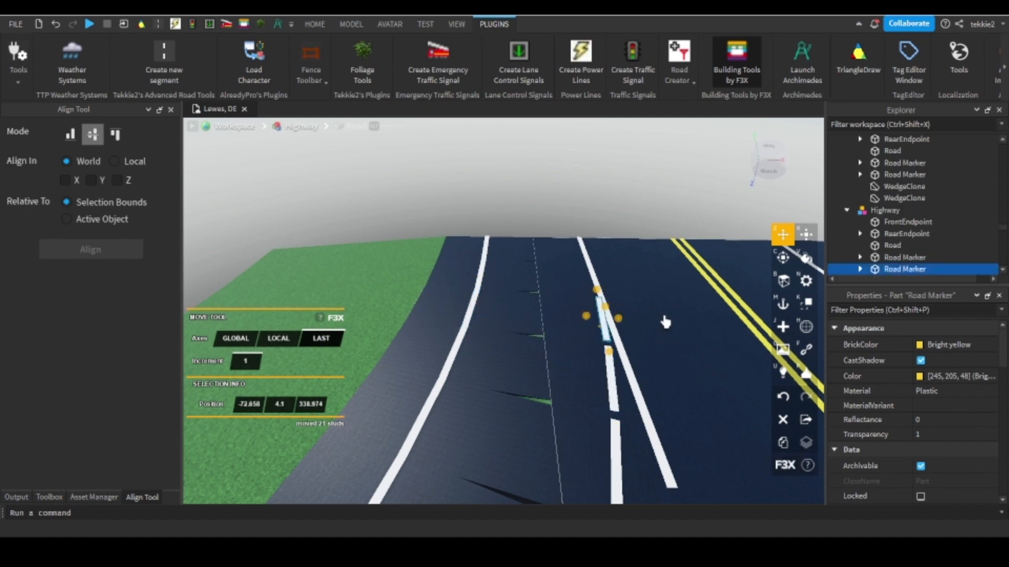
{"action": "left_click_drag", "start_coordinate": [621, 337], "coordinate": [614, 336]}
{"action": "scroll", "coordinate": [540, 268], "scroll_direction": "up", "scroll_amount": 4}
{"action": "scroll", "coordinate": [367, 295], "scroll_direction": "down", "scroll_amount": 2}
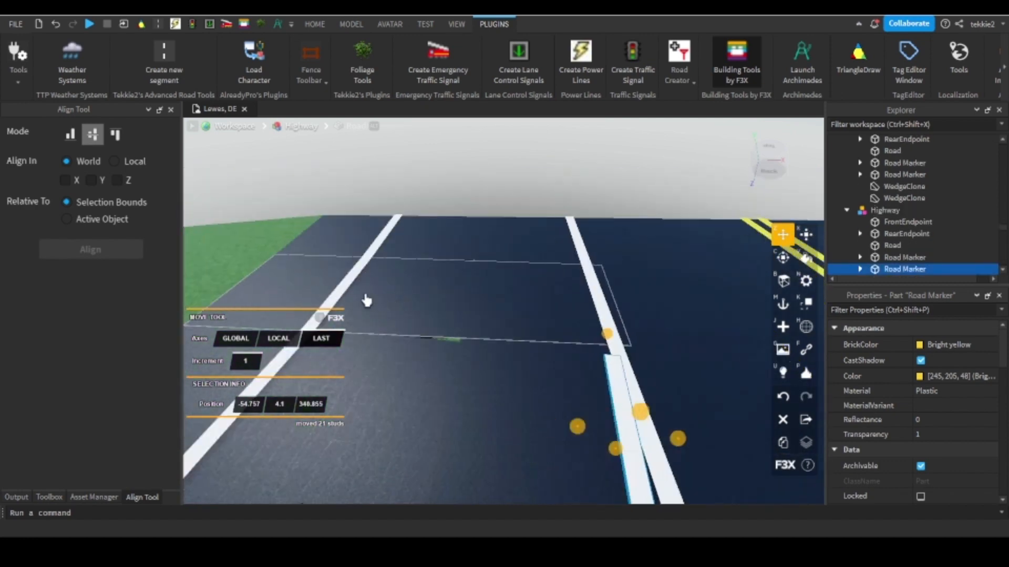
{"action": "left_click", "coordinate": [349, 294]}
{"action": "left_click", "coordinate": [783, 444]}
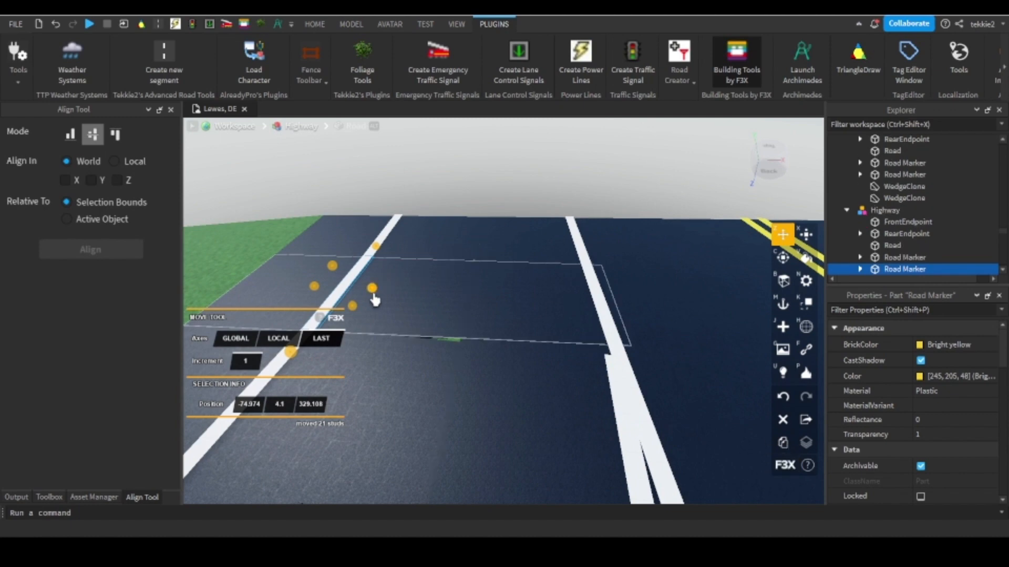
{"action": "left_click_drag", "start_coordinate": [374, 300], "coordinate": [593, 295]}
Extend the two-lane segment's grass wedge on the ramp side by 109 studs toward the main highway with the Resize tool.
{"action": "scroll", "coordinate": [626, 289], "scroll_direction": "down", "scroll_amount": 5}
{"action": "mouse_move", "coordinate": [626, 289]}
{"action": "right_mouse_down"}
{"action": "mouse_move", "coordinate": [529, 268]}
{"action": "mouse_move", "coordinate": [658, 198]}
{"action": "mouse_move", "coordinate": [529, 254]}
{"action": "mouse_move", "coordinate": [527, 286]}
{"action": "mouse_move", "coordinate": [607, 318]}
{"action": "mouse_move", "coordinate": [671, 394]}
{"action": "right_mouse_up"}
{"action": "scroll", "coordinate": [622, 222], "scroll_direction": "down", "scroll_amount": 1}
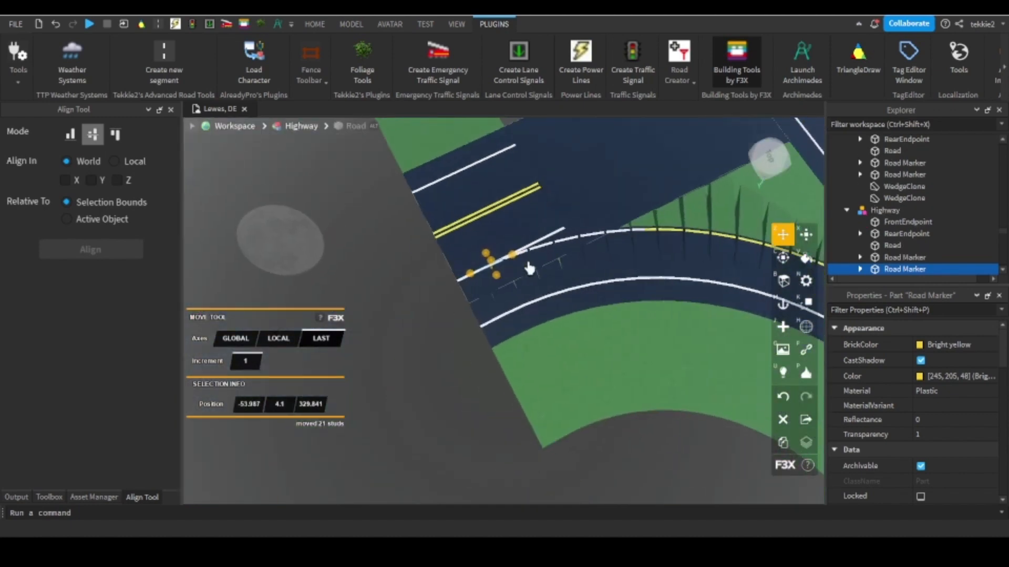
{"action": "scroll", "coordinate": [529, 254], "scroll_direction": "up", "scroll_amount": 5}
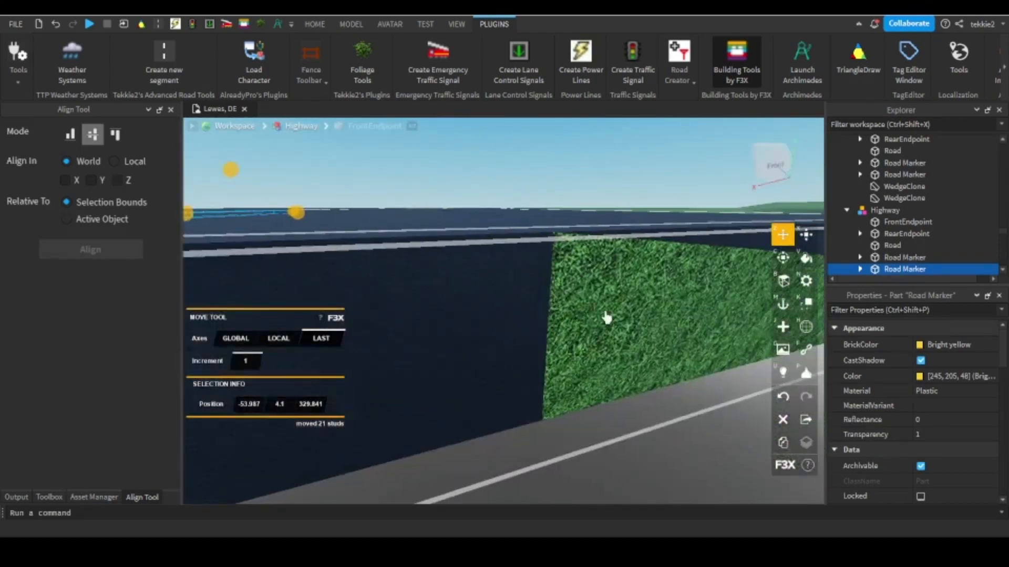
{"action": "scroll", "coordinate": [626, 329], "scroll_direction": "up", "scroll_amount": 3}
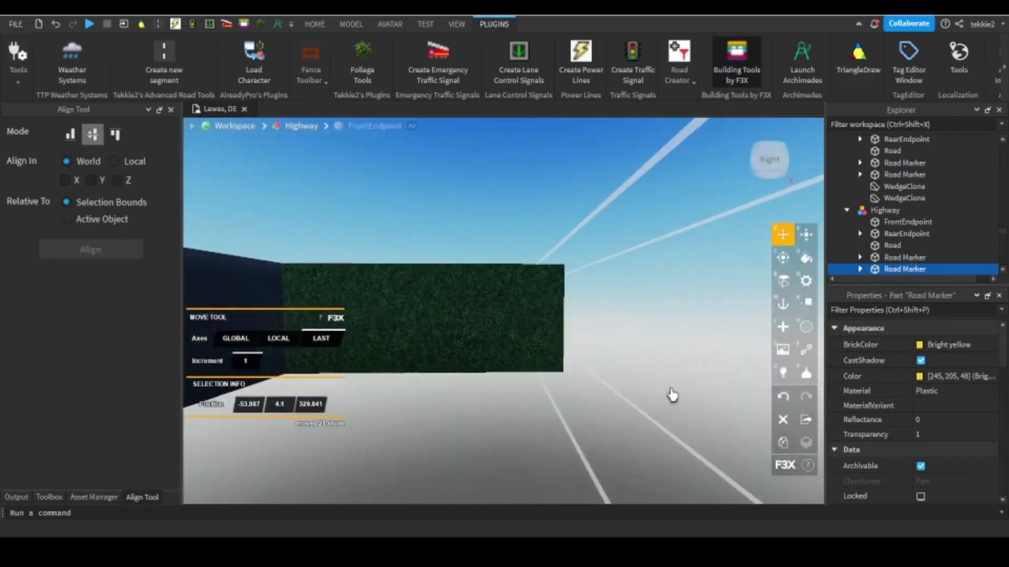
{"action": "left_click", "coordinate": [414, 309]}
{"action": "scroll", "coordinate": [415, 309], "scroll_direction": "down", "scroll_amount": 4}
{"action": "left_click", "coordinate": [804, 236]}
{"action": "scroll", "coordinate": [656, 263], "scroll_direction": "down", "scroll_amount": 3}
{"action": "right_click_drag", "start_coordinate": [655, 263], "coordinate": [478, 344]}
{"action": "scroll", "coordinate": [478, 344], "scroll_direction": "down", "scroll_amount": 5}
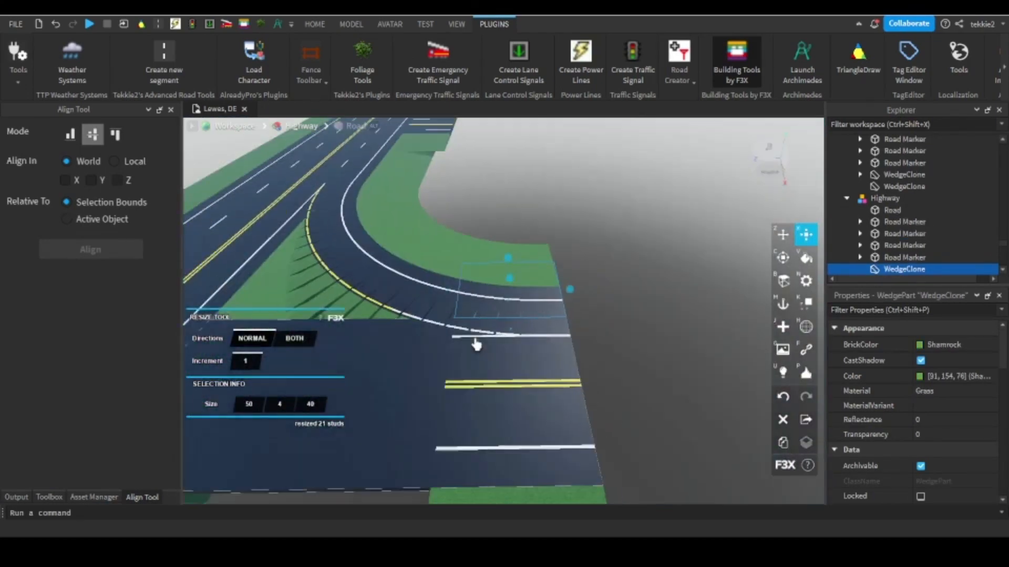
{"action": "left_click_drag", "start_coordinate": [482, 323], "coordinate": [419, 285]}
{"action": "scroll", "coordinate": [392, 306], "scroll_direction": "up", "scroll_amount": 5}
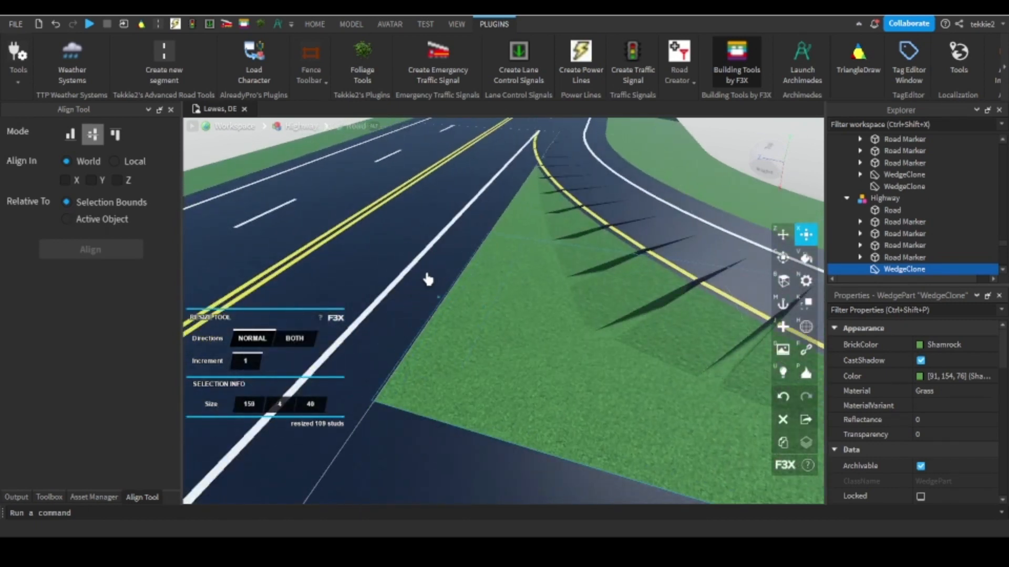
Shorten the grass wedge by 74 studs to a length of 85, aligning its end near the start of the white inner line.
{"action": "scroll", "coordinate": [536, 252], "scroll_direction": "down", "scroll_amount": 3}
{"action": "right_click_drag", "start_coordinate": [428, 279], "coordinate": [565, 253]}
{"action": "left_click_drag", "start_coordinate": [693, 234], "coordinate": [440, 371]}
{"action": "scroll", "coordinate": [463, 273], "scroll_direction": "up", "scroll_amount": 5}
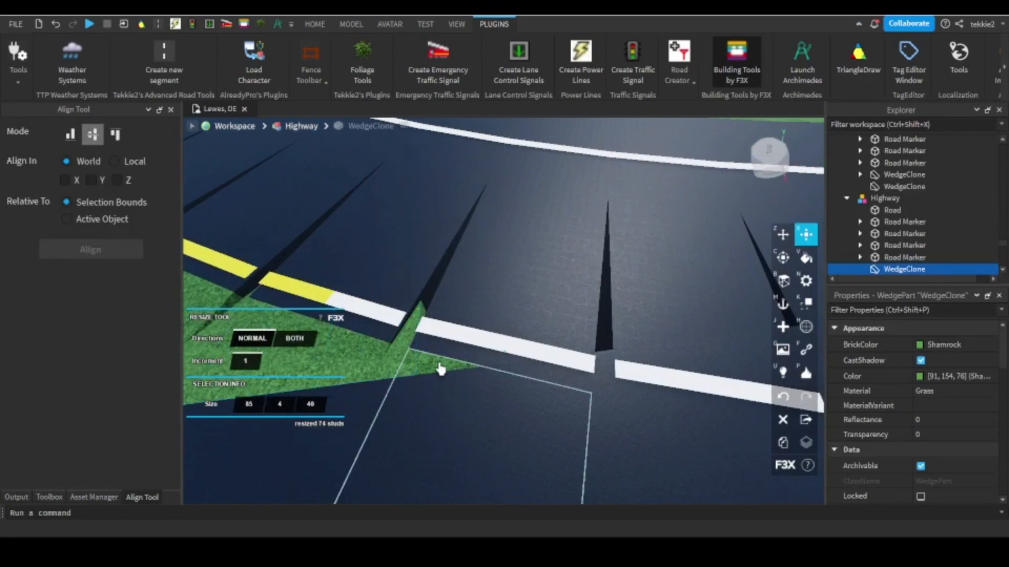
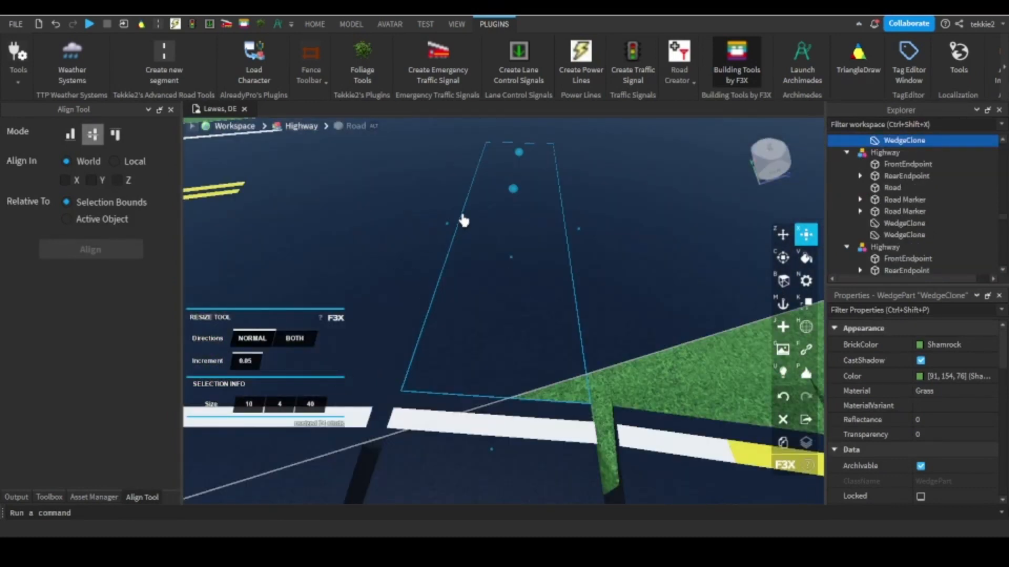
Narrow the ramp segment's grass wedge at the tip of the grass area by 5.75 studs.
{"action": "scroll", "coordinate": [480, 286], "scroll_direction": "up", "scroll_amount": 3}
{"action": "left_click_drag", "start_coordinate": [481, 277], "coordinate": [484, 299]}
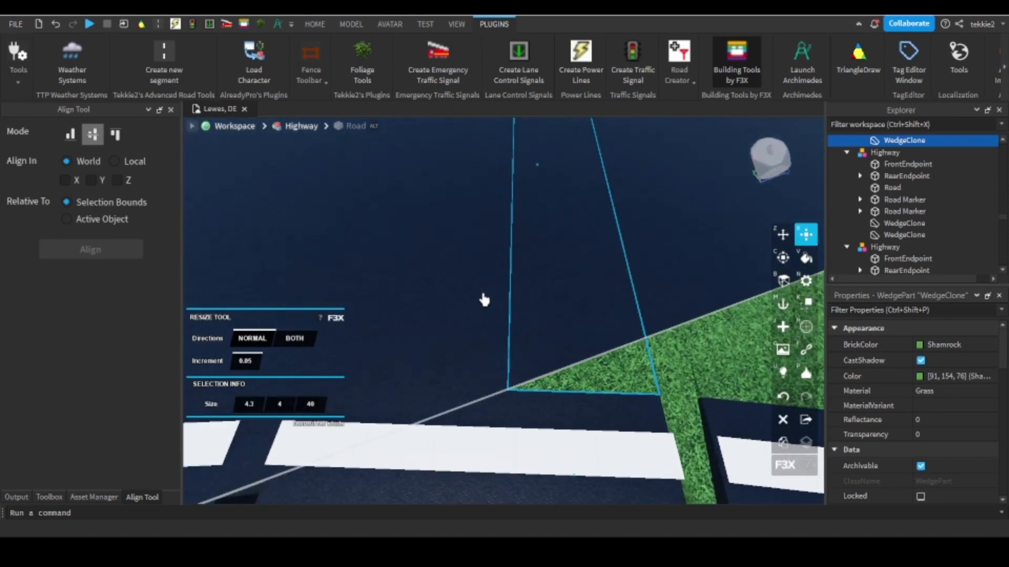
{"action": "scroll", "coordinate": [484, 300], "scroll_direction": "down", "scroll_amount": 3}
Extend the two-lane segment's large grass wedge by 3.5 studs to a length of 88.5.
{"action": "left_click", "coordinate": [645, 318]}
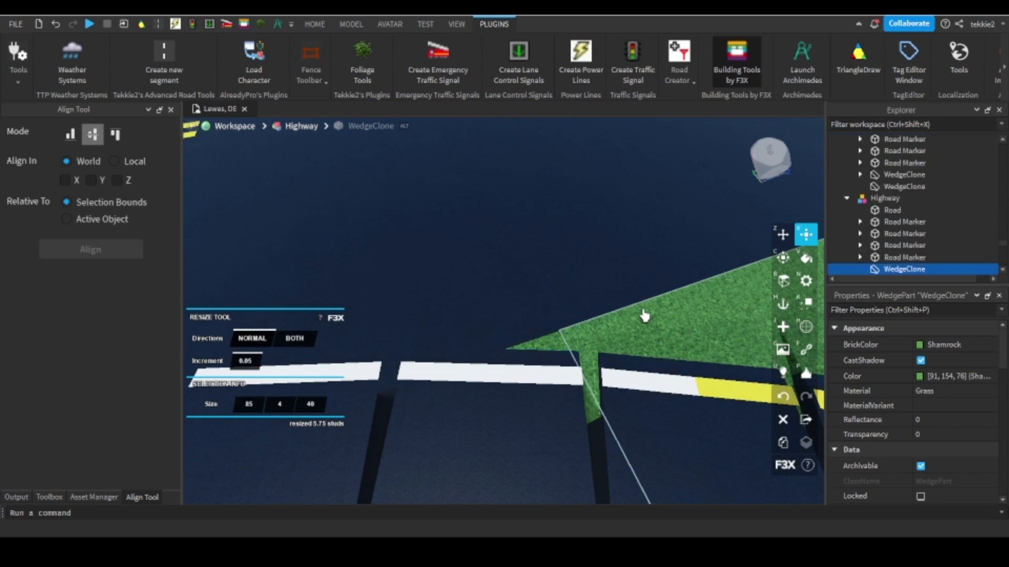
{"action": "scroll", "coordinate": [644, 318], "scroll_direction": "down", "scroll_amount": 3}
{"action": "right_click_drag", "start_coordinate": [645, 317], "coordinate": [557, 318]}
{"action": "left_click_drag", "start_coordinate": [541, 294], "coordinate": [560, 430]}
{"action": "scroll", "coordinate": [542, 352], "scroll_direction": "up", "scroll_amount": 3}
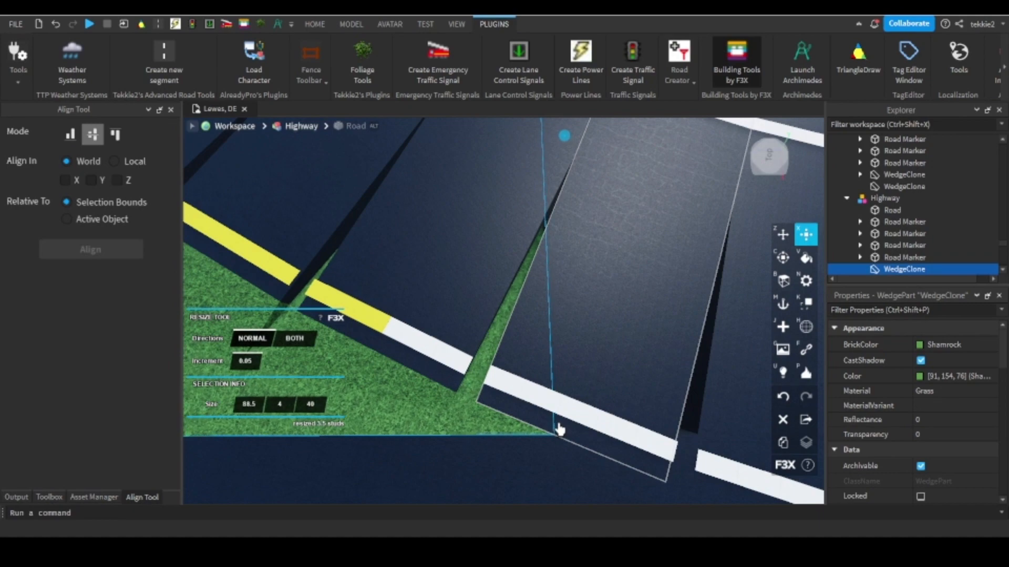
Select the road parts of all curved ramp segments and resize them by 0.6 studs in both directions to 11.2, closing the gaps between them.
{"action": "scroll", "coordinate": [559, 429], "scroll_direction": "down", "scroll_amount": 8}
{"action": "right_click_drag", "start_coordinate": [540, 423], "coordinate": [512, 398]}
{"action": "left_click", "coordinate": [516, 394]}
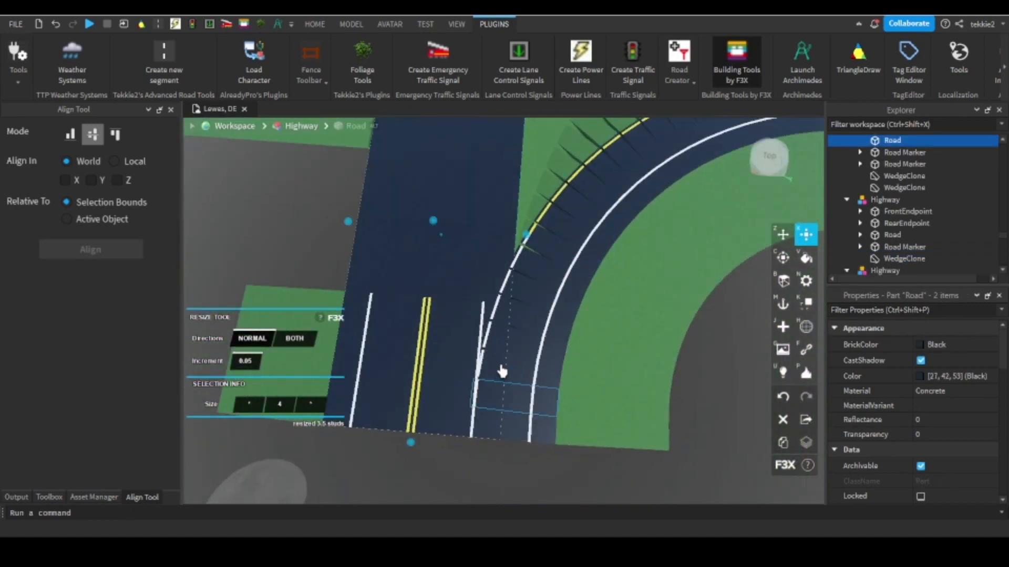
{"action": "left_click", "coordinate": [514, 367]}
{"action": "left_click", "coordinate": [511, 397], "text": "shift"}
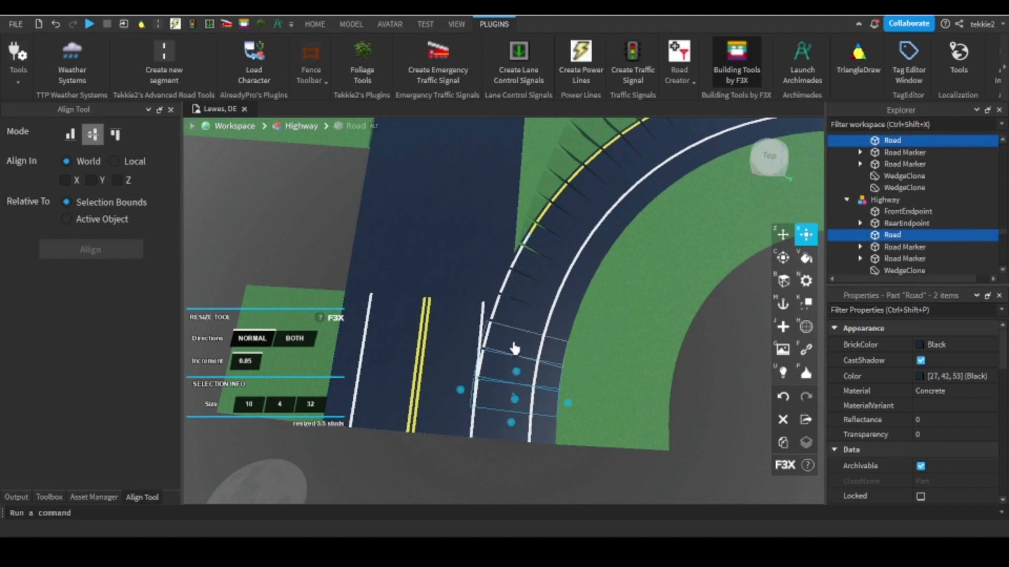
{"action": "left_click", "coordinate": [523, 300], "text": "shift"}
{"action": "left_click", "coordinate": [540, 248], "text": "shift"}
{"action": "right_click_drag", "start_coordinate": [540, 248], "coordinate": [540, 252]}
{"action": "left_click", "coordinate": [533, 362], "text": "shift"}
{"action": "left_click", "coordinate": [536, 323], "text": "shift"}
{"action": "left_click", "coordinate": [532, 291], "text": "shift"}
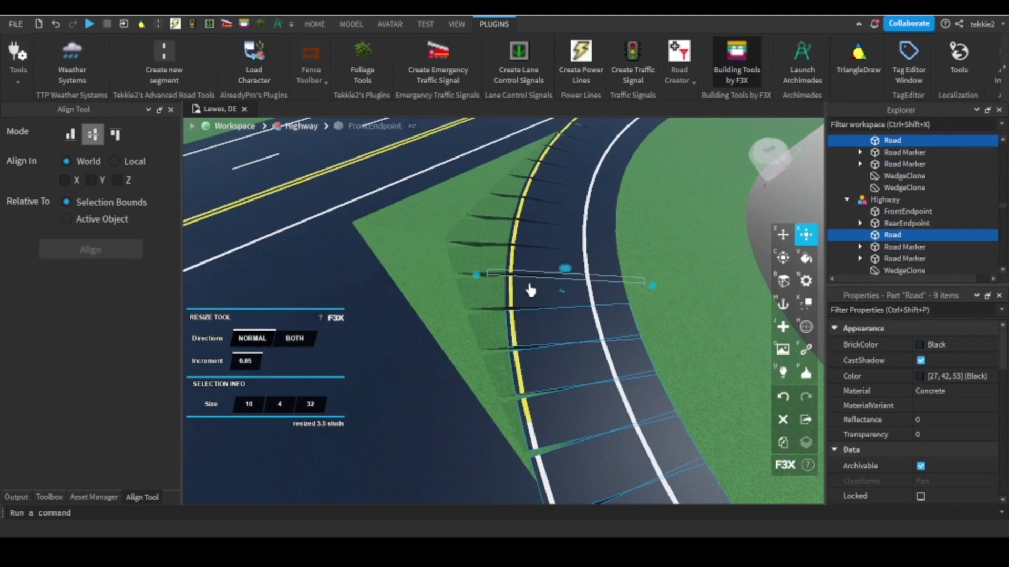
{"action": "left_click", "coordinate": [531, 284], "text": "shift"}
{"action": "left_click", "coordinate": [527, 294], "text": "shift"}
{"action": "right_click_drag", "start_coordinate": [525, 297], "coordinate": [639, 384]}
{"action": "left_click", "coordinate": [497, 340], "text": "shift"}
{"action": "left_click", "coordinate": [528, 335], "text": "shift"}
{"action": "left_click", "coordinate": [591, 364], "text": "shift"}
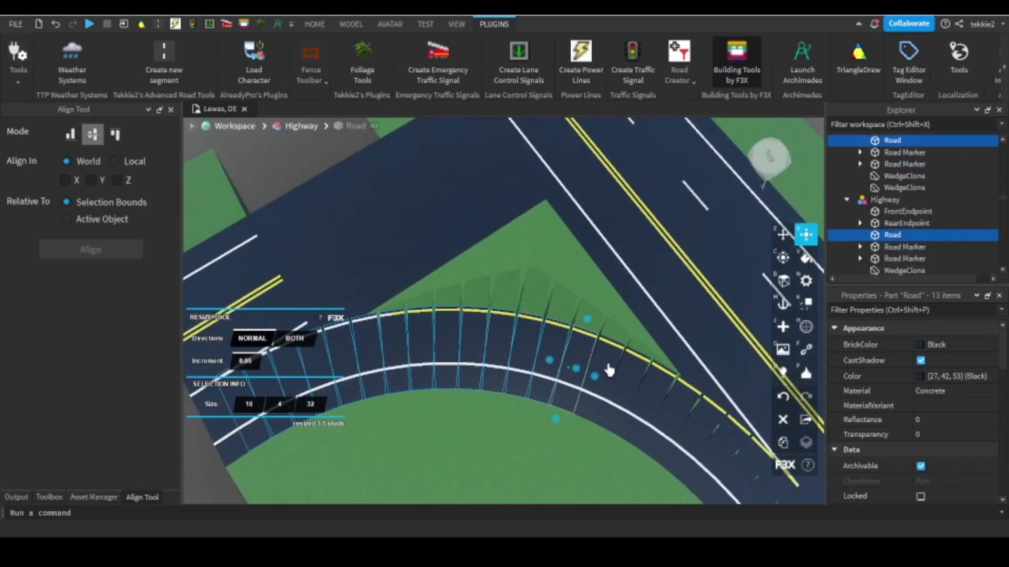
{"action": "right_click_drag", "start_coordinate": [621, 379], "coordinate": [576, 272]}
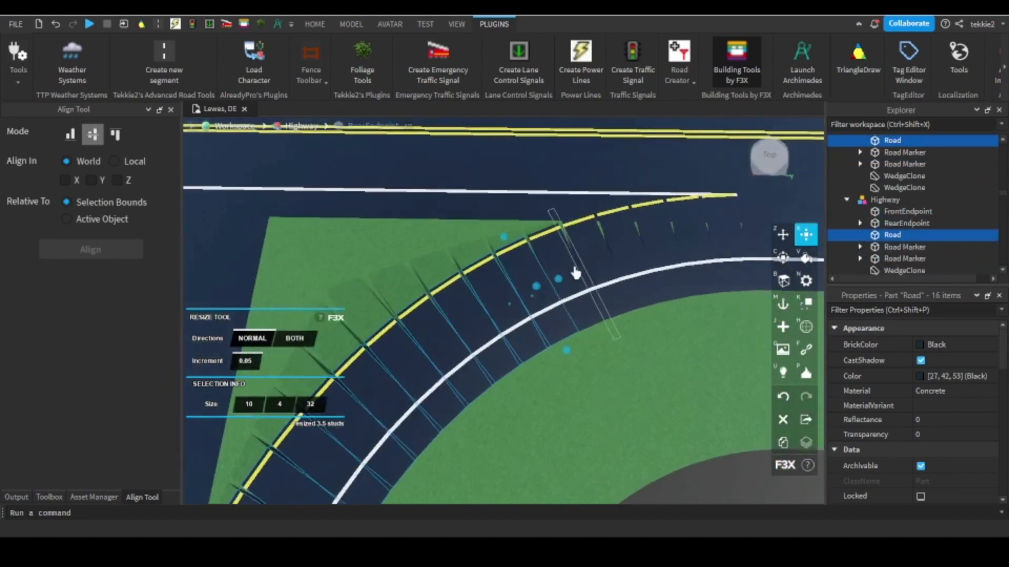
{"action": "scroll", "coordinate": [576, 273], "scroll_direction": "up", "scroll_amount": 2}
{"action": "left_click", "coordinate": [520, 252], "text": "shift"}
{"action": "left_click", "coordinate": [616, 240], "text": "shift"}
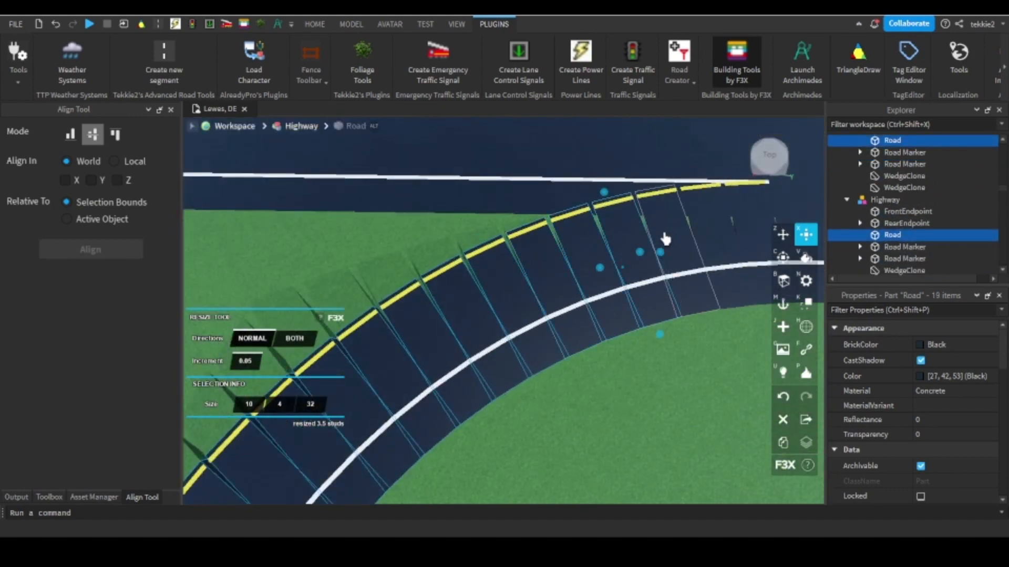
{"action": "left_click", "coordinate": [666, 239], "text": "shift"}
{"action": "scroll", "coordinate": [596, 263], "scroll_direction": "down", "scroll_amount": 2}
{"action": "scroll", "coordinate": [585, 261], "scroll_direction": "up", "scroll_amount": 3}
{"action": "left_click", "coordinate": [586, 262], "text": "shift"}
{"action": "left_click", "coordinate": [622, 266], "text": "shift"}
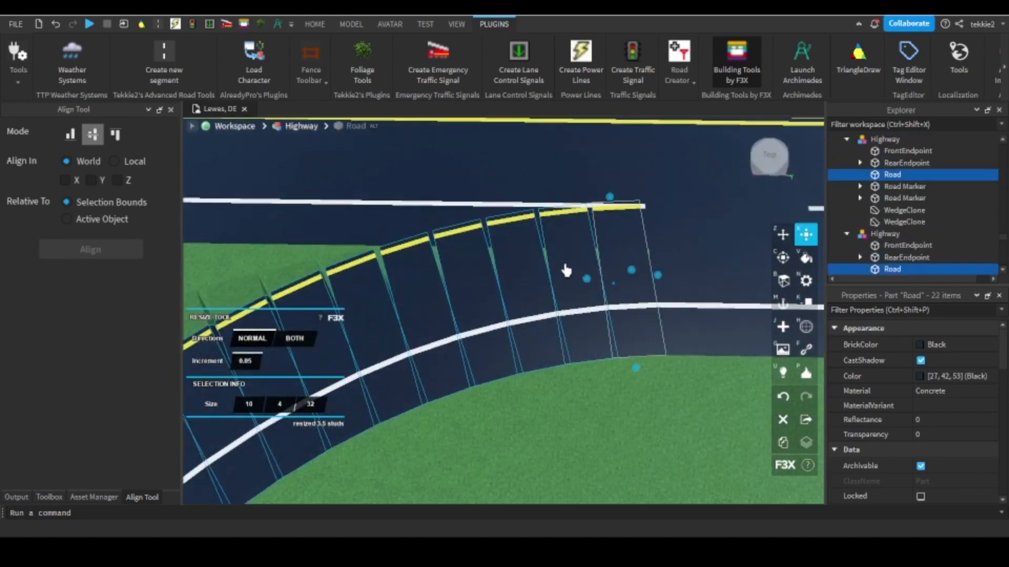
{"action": "scroll", "coordinate": [566, 270], "scroll_direction": "up", "scroll_amount": 3}
{"action": "right_click_drag", "start_coordinate": [566, 271], "coordinate": [464, 217]}
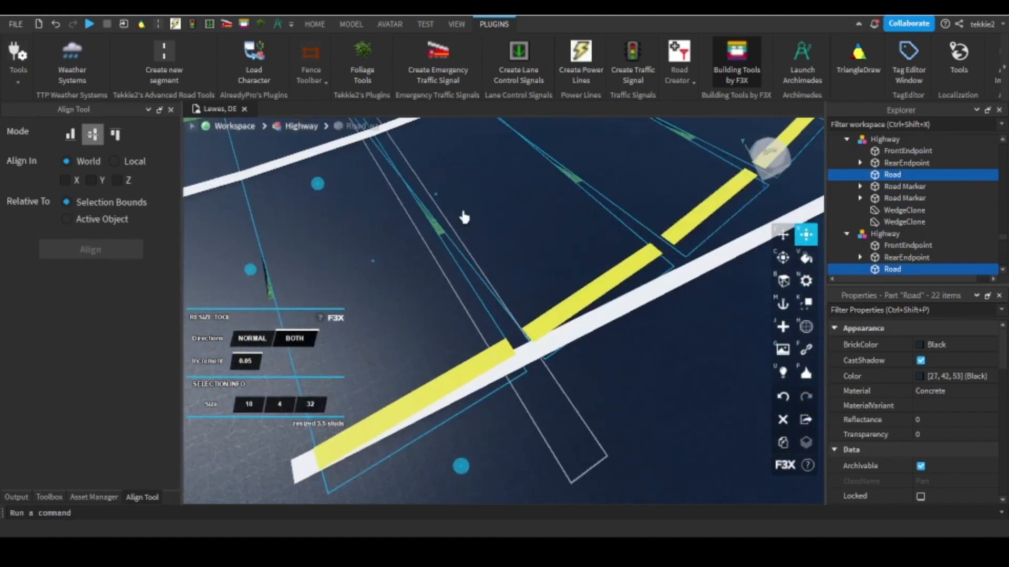
{"action": "left_click_drag", "start_coordinate": [436, 201], "coordinate": [443, 200]}
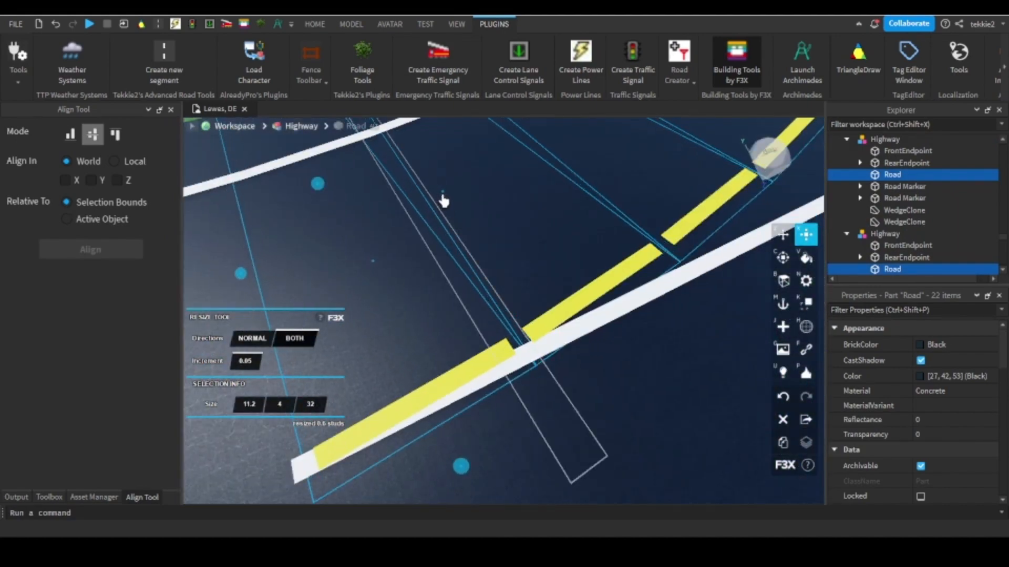
Select the grass wedges along the yellow edge of the curved ramp and widen them by 2 studs in both directions to close their gaps.
{"action": "scroll", "coordinate": [444, 200], "scroll_direction": "down", "scroll_amount": 5}
{"action": "scroll", "coordinate": [597, 149], "scroll_direction": "up", "scroll_amount": 4}
{"action": "left_click", "coordinate": [551, 270]}
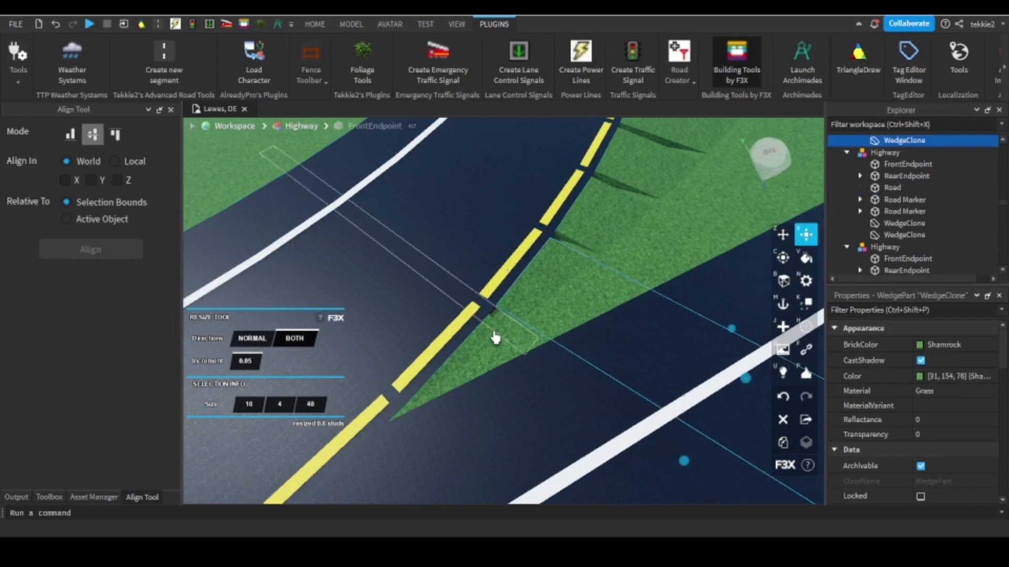
{"action": "left_click", "coordinate": [471, 356], "text": "shift"}
{"action": "scroll", "coordinate": [472, 356], "scroll_direction": "down", "scroll_amount": 4}
{"action": "right_click_drag", "start_coordinate": [472, 357], "coordinate": [572, 340]}
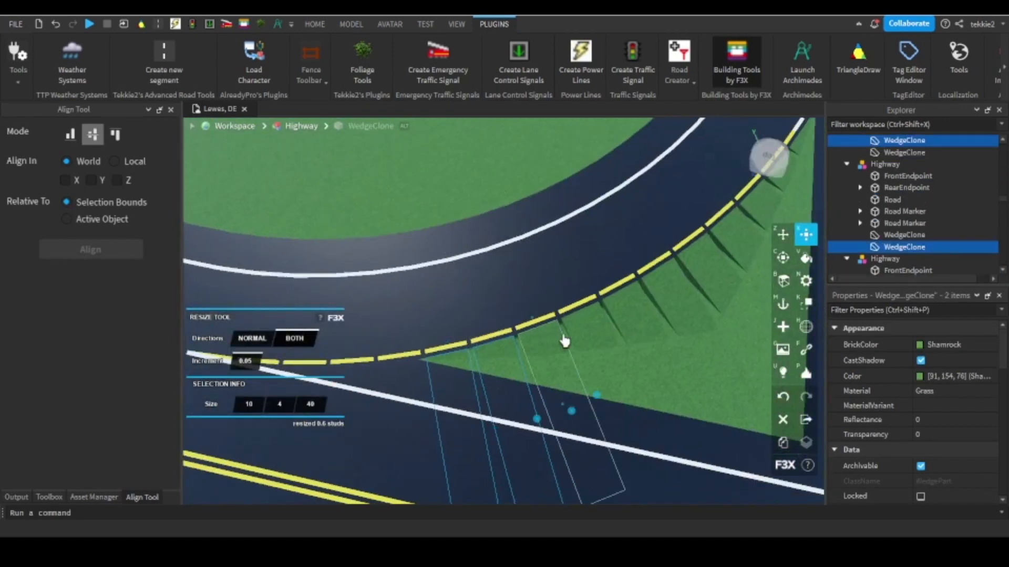
{"action": "left_click", "coordinate": [677, 293], "text": "shift"}
{"action": "right_click_drag", "start_coordinate": [725, 243], "coordinate": [614, 309]}
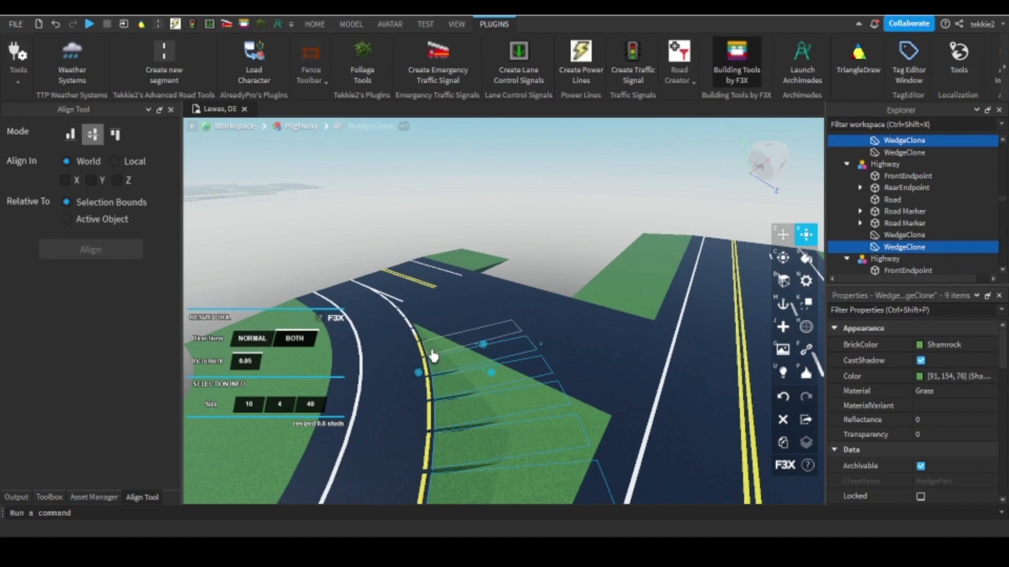
{"action": "scroll", "coordinate": [415, 315], "scroll_direction": "up", "scroll_amount": 5}
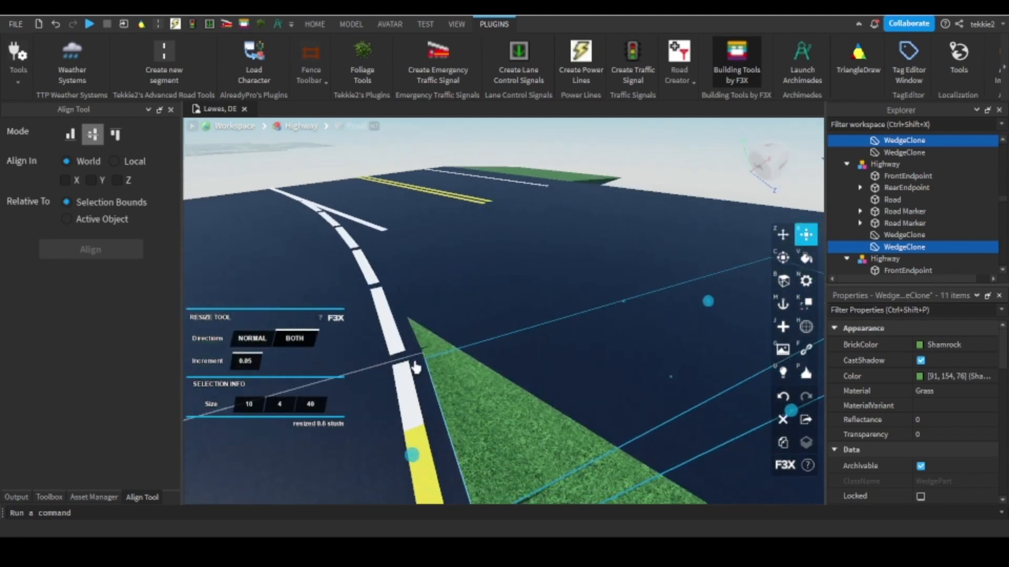
{"action": "left_click", "coordinate": [419, 339], "text": "shift"}
{"action": "right_click_drag", "start_coordinate": [418, 339], "coordinate": [385, 351]}
{"action": "scroll", "coordinate": [504, 333], "scroll_direction": "down", "scroll_amount": 4}
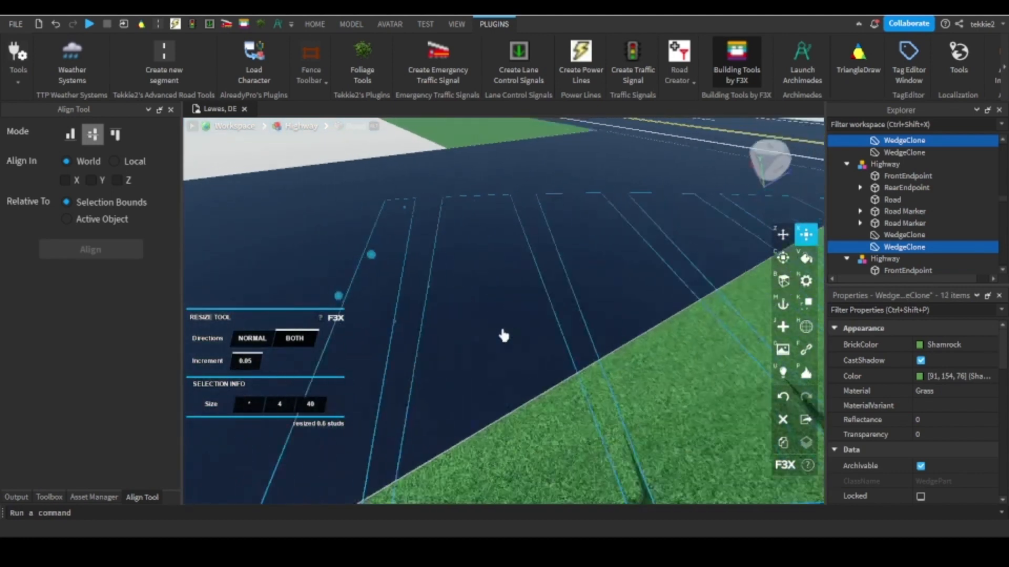
{"action": "left_click", "coordinate": [553, 333], "text": "shift"}
{"action": "right_click_drag", "start_coordinate": [552, 333], "coordinate": [554, 319]}
{"action": "scroll", "coordinate": [546, 299], "scroll_direction": "up", "scroll_amount": 3}
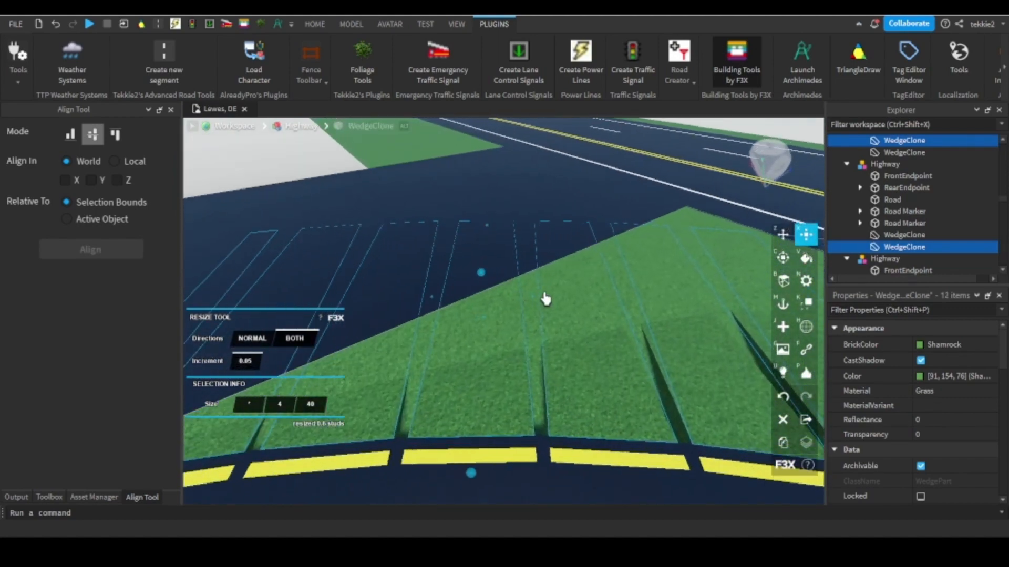
{"action": "left_click_drag", "start_coordinate": [534, 300], "coordinate": [559, 302]}
{"action": "right_click_drag", "start_coordinate": [559, 302], "coordinate": [561, 299]}
{"action": "scroll", "coordinate": [553, 303], "scroll_direction": "up", "scroll_amount": 3}
{"action": "left_click_drag", "start_coordinate": [555, 269], "coordinate": [534, 266]}
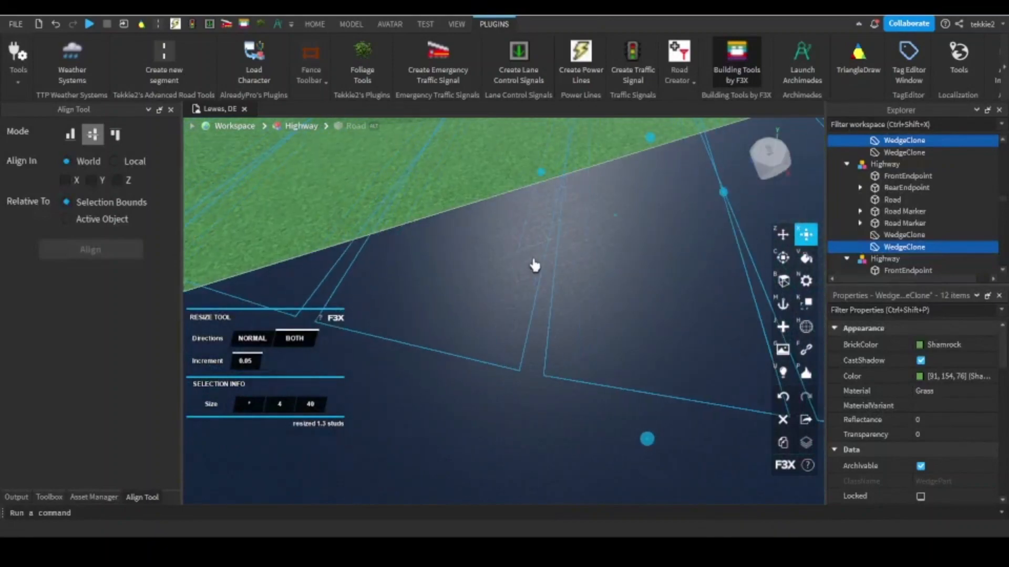
{"action": "scroll", "coordinate": [528, 264], "scroll_direction": "down", "scroll_amount": 5}
{"action": "right_click_drag", "start_coordinate": [432, 346], "coordinate": [466, 322]}
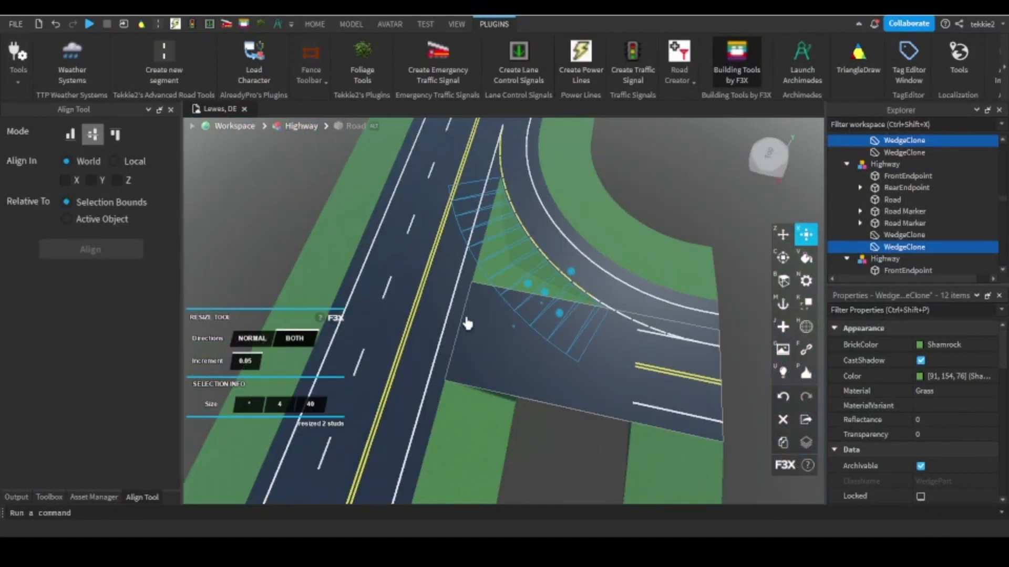
Select the full-length white inner line markers along the ramp and lengthen them by 0.55 studs in both directions to 11.1, joining the line.
{"action": "scroll", "coordinate": [525, 250], "scroll_direction": "up", "scroll_amount": 3}
{"action": "right_click_drag", "start_coordinate": [524, 250], "coordinate": [523, 255]}
{"action": "scroll", "coordinate": [520, 295], "scroll_direction": "down", "scroll_amount": 4}
{"action": "scroll", "coordinate": [548, 330], "scroll_direction": "up", "scroll_amount": 4}
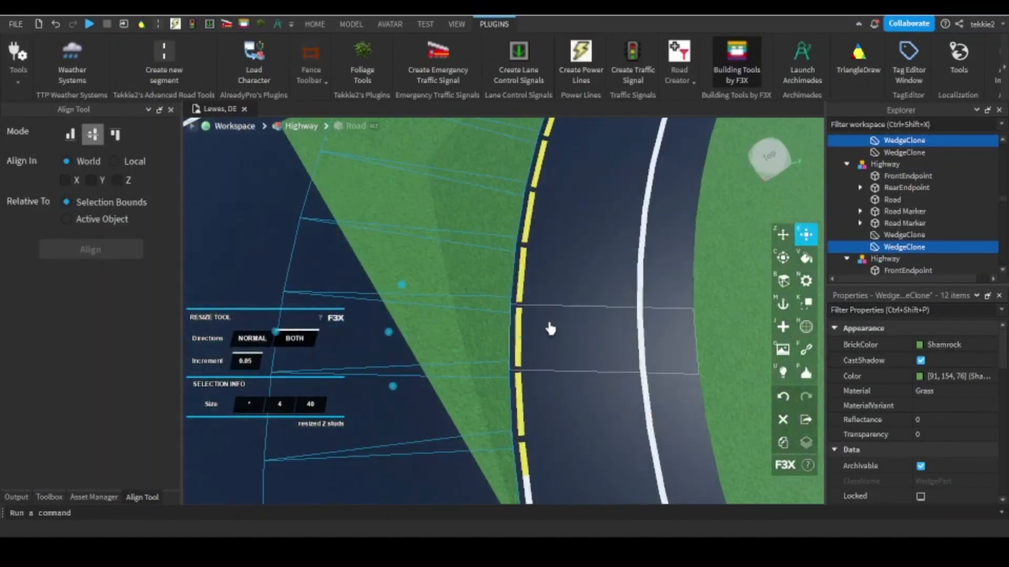
{"action": "scroll", "coordinate": [550, 329], "scroll_direction": "down", "scroll_amount": 5}
{"action": "right_click_drag", "start_coordinate": [549, 329], "coordinate": [592, 356]}
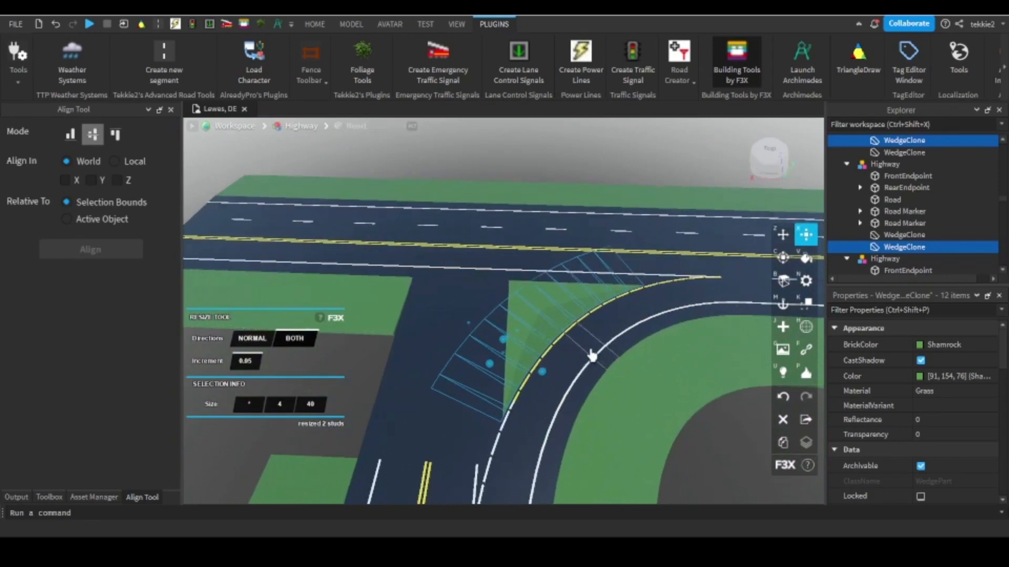
{"action": "scroll", "coordinate": [592, 356], "scroll_direction": "up", "scroll_amount": 8}
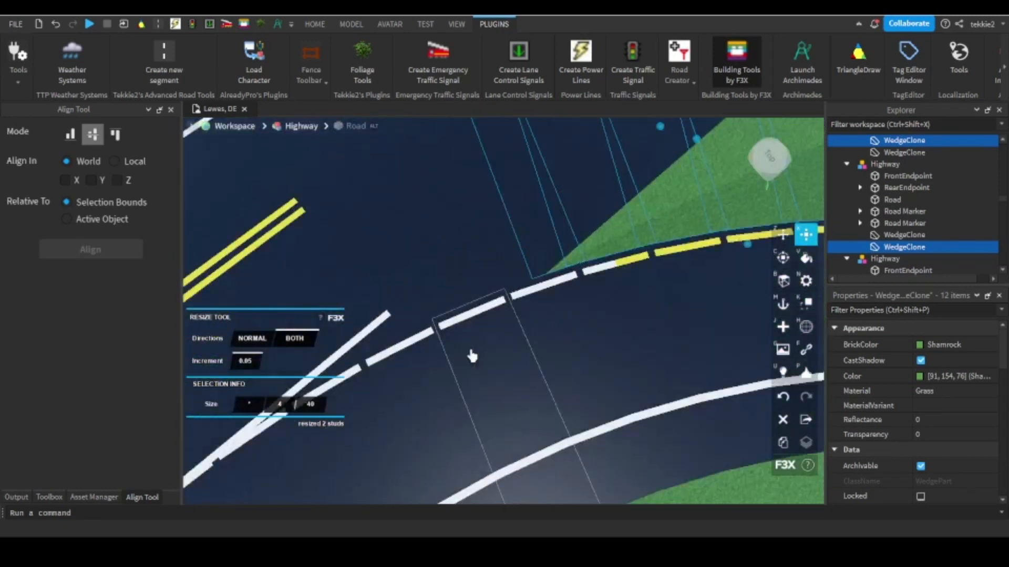
{"action": "left_click", "coordinate": [540, 309]}
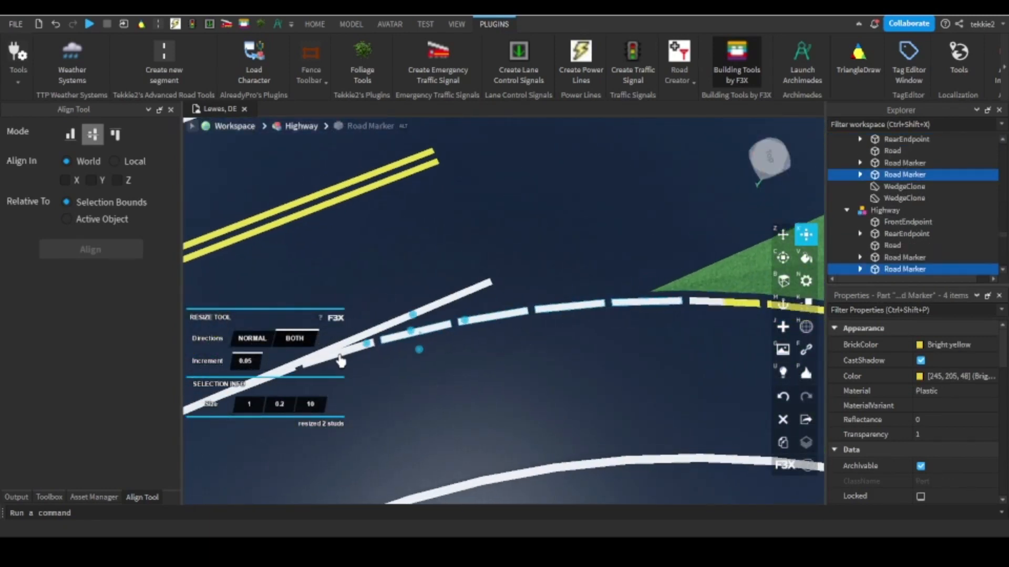
{"action": "right_click_drag", "start_coordinate": [337, 360], "coordinate": [538, 257]}
{"action": "scroll", "coordinate": [493, 285], "scroll_direction": "down", "scroll_amount": 6}
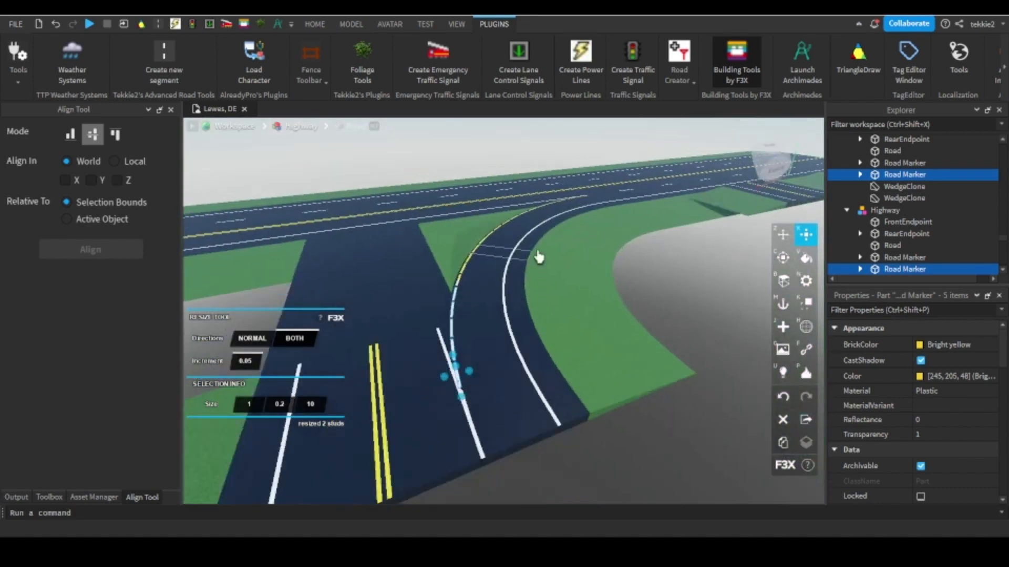
{"action": "scroll", "coordinate": [473, 245], "scroll_direction": "up", "scroll_amount": 6}
{"action": "scroll", "coordinate": [587, 218], "scroll_direction": "down", "scroll_amount": 4}
{"action": "right_click_drag", "start_coordinate": [587, 218], "coordinate": [577, 286]}
{"action": "scroll", "coordinate": [587, 302], "scroll_direction": "up", "scroll_amount": 4}
{"action": "scroll", "coordinate": [598, 301], "scroll_direction": "down", "scroll_amount": 6}
{"action": "scroll", "coordinate": [567, 282], "scroll_direction": "up", "scroll_amount": 3}
{"action": "scroll", "coordinate": [577, 285], "scroll_direction": "down", "scroll_amount": 6}
{"action": "scroll", "coordinate": [502, 226], "scroll_direction": "up", "scroll_amount": 10}
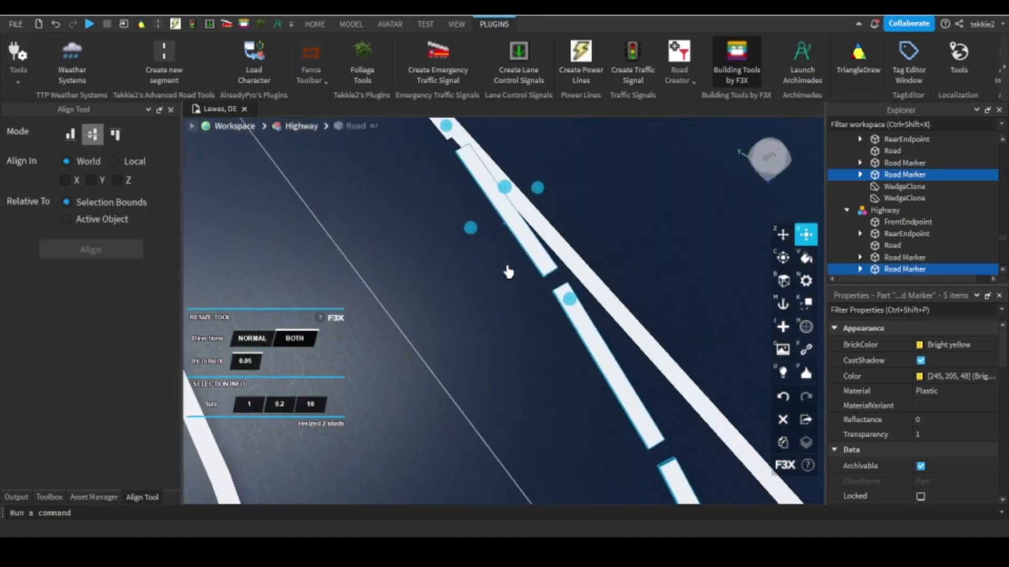
{"action": "right_click_drag", "start_coordinate": [508, 271], "coordinate": [500, 278]}
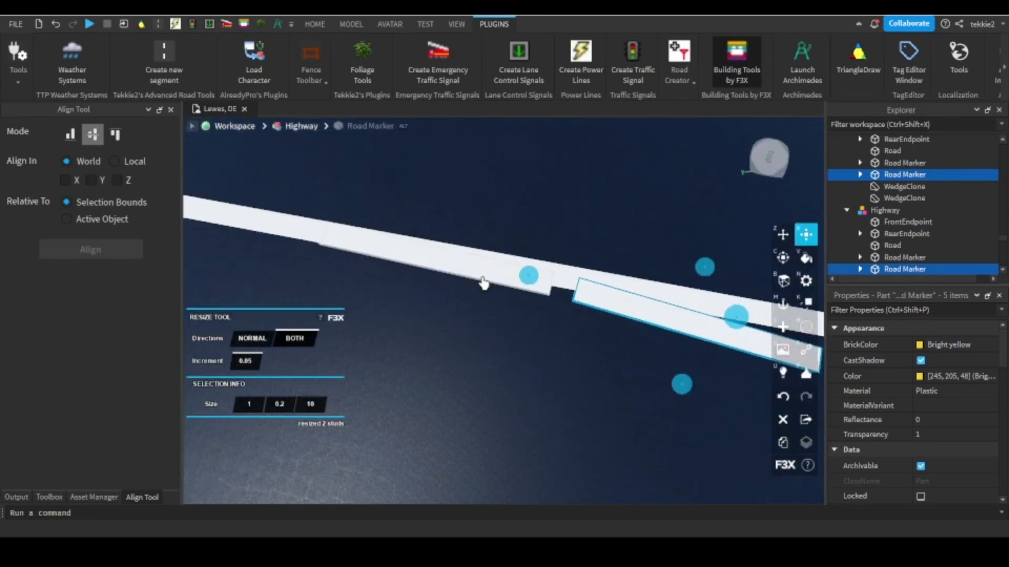
{"action": "left_click", "coordinate": [484, 284], "text": "ctrl"}
{"action": "scroll", "coordinate": [496, 287], "scroll_direction": "up", "scroll_amount": 5}
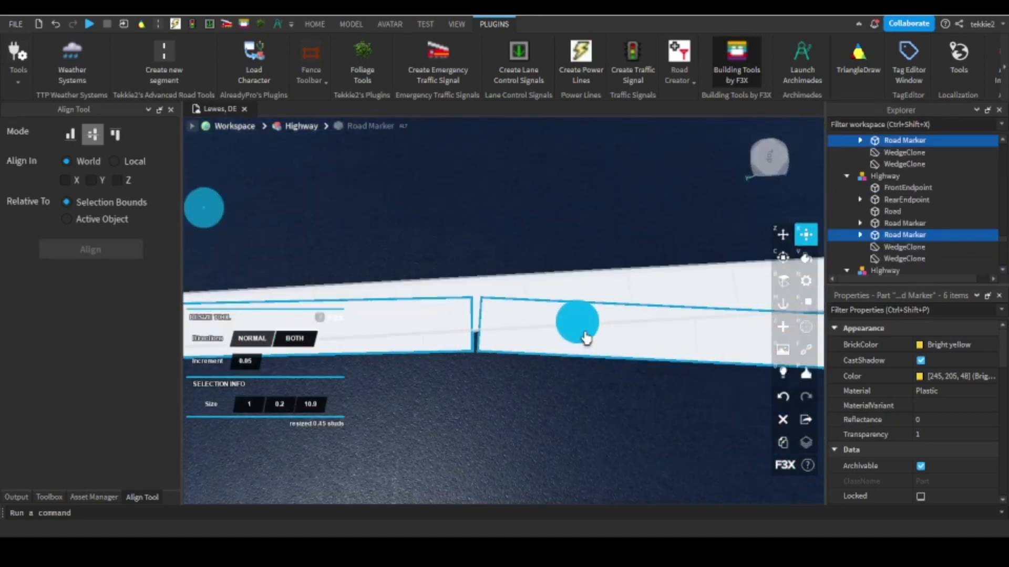
{"action": "scroll", "coordinate": [588, 337], "scroll_direction": "down", "scroll_amount": 8}
{"action": "right_click_drag", "start_coordinate": [566, 342], "coordinate": [576, 342]}
{"action": "scroll", "coordinate": [574, 305], "scroll_direction": "up", "scroll_amount": 6}
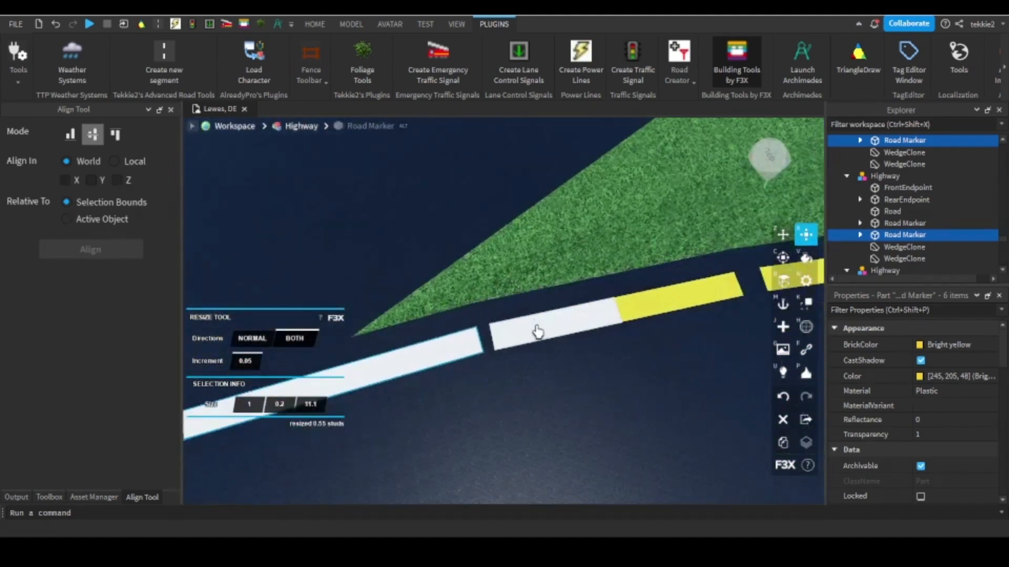
Lengthen the short white marker before the yellow line by 0.55 studs to 5.55 in the Normal direction, meeting the white line.
{"action": "left_click", "coordinate": [537, 332]}
{"action": "scroll", "coordinate": [537, 332], "scroll_direction": "up", "scroll_amount": 4}
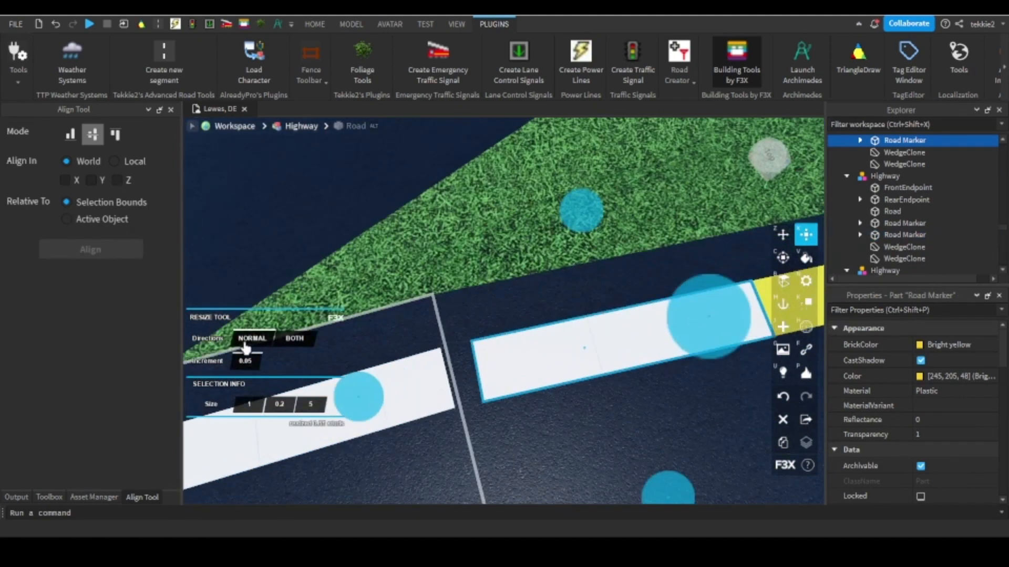
{"action": "scroll", "coordinate": [556, 337], "scroll_direction": "down", "scroll_amount": 5}
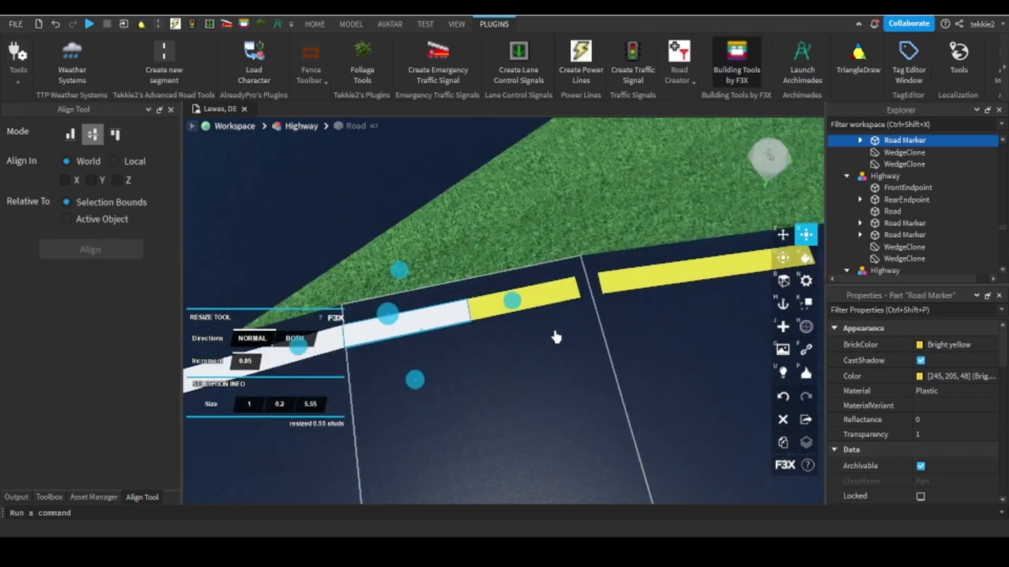
Select the yellow road markers along the grass-side edge of the curved ramp, leaving out those beyond the grass tip.
{"action": "key", "text": "d"}
{"action": "left_click", "coordinate": [494, 277]}
{"action": "key", "text": "d"}
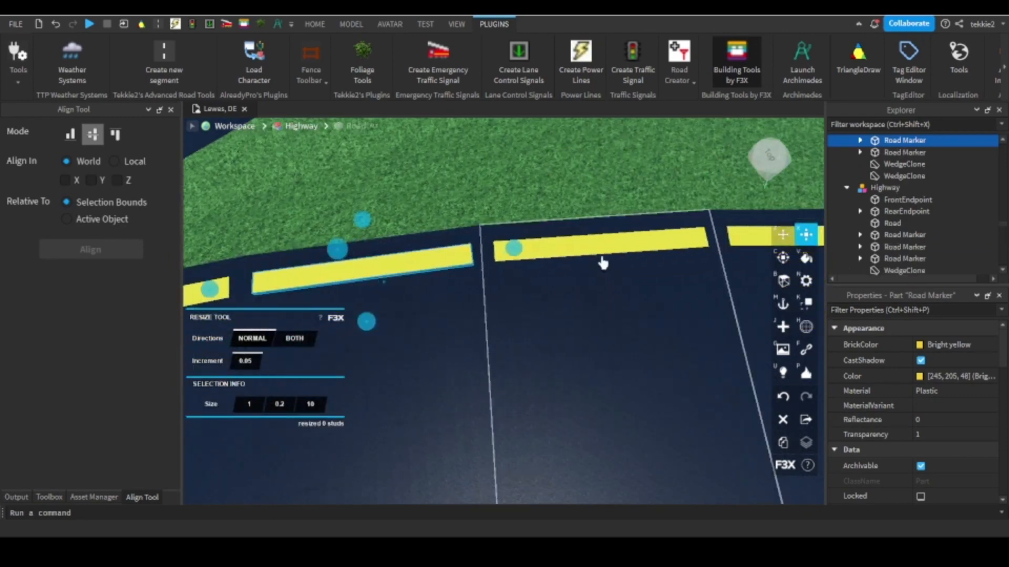
{"action": "left_click", "coordinate": [602, 254], "text": "shift"}
{"action": "key", "text": "d"}
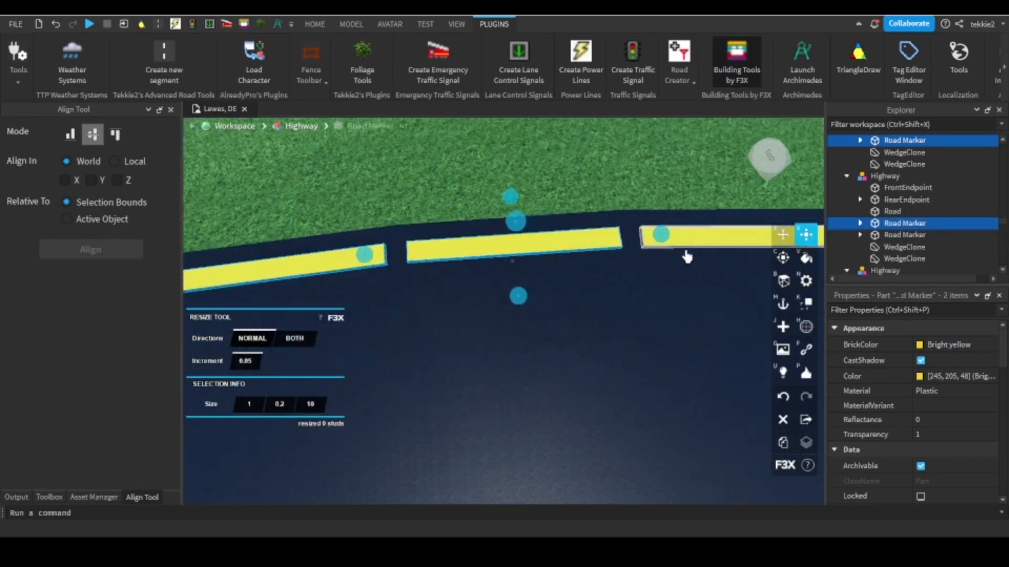
{"action": "left_click", "coordinate": [593, 265], "text": "shift"}
{"action": "key", "text": "d"}
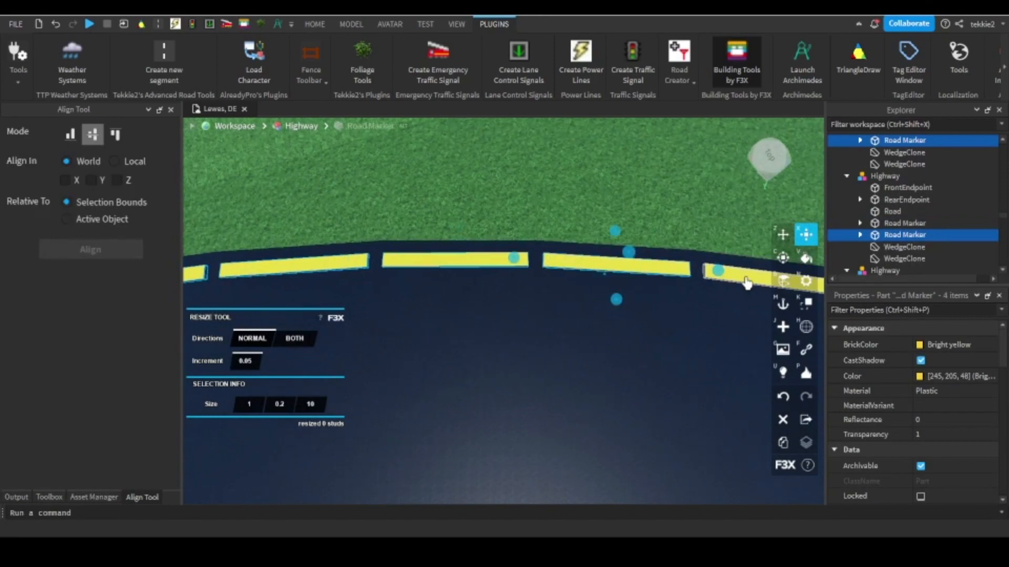
{"action": "left_click", "coordinate": [744, 276], "text": "shift"}
{"action": "scroll", "coordinate": [531, 334], "scroll_direction": "down", "scroll_amount": 4}
{"action": "scroll", "coordinate": [609, 319], "scroll_direction": "up", "scroll_amount": 2}
{"action": "left_click", "coordinate": [648, 329], "text": "shift"}
{"action": "right_click_drag", "start_coordinate": [648, 330], "coordinate": [649, 330]}
{"action": "left_click", "coordinate": [700, 232], "text": "shift"}
{"action": "scroll", "coordinate": [554, 290], "scroll_direction": "down", "scroll_amount": 3}
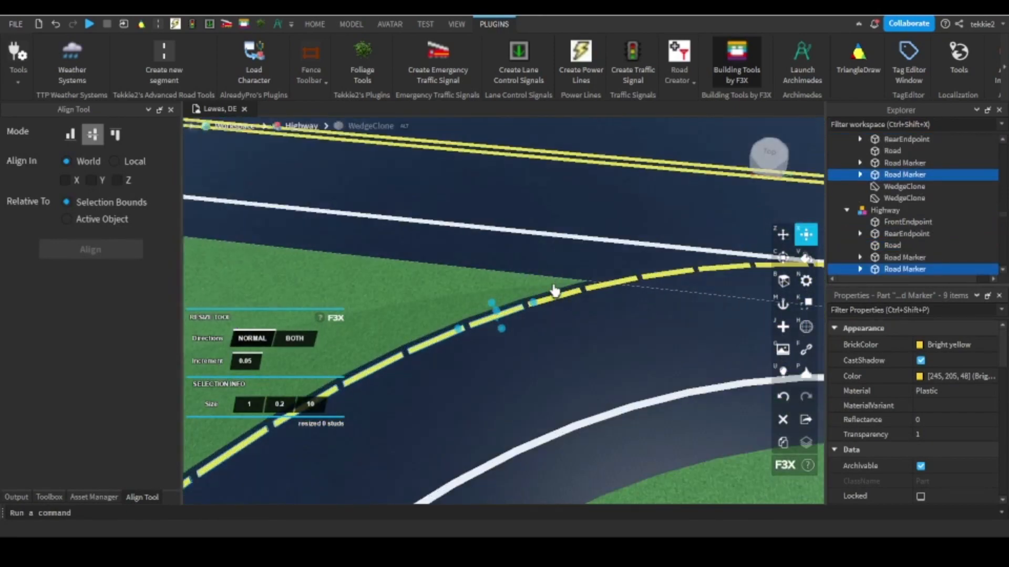
{"action": "left_click", "coordinate": [621, 300], "text": "shift"}
{"action": "left_click", "coordinate": [621, 290], "text": "shift"}
{"action": "key", "text": "s"}
{"action": "key", "text": "d"}
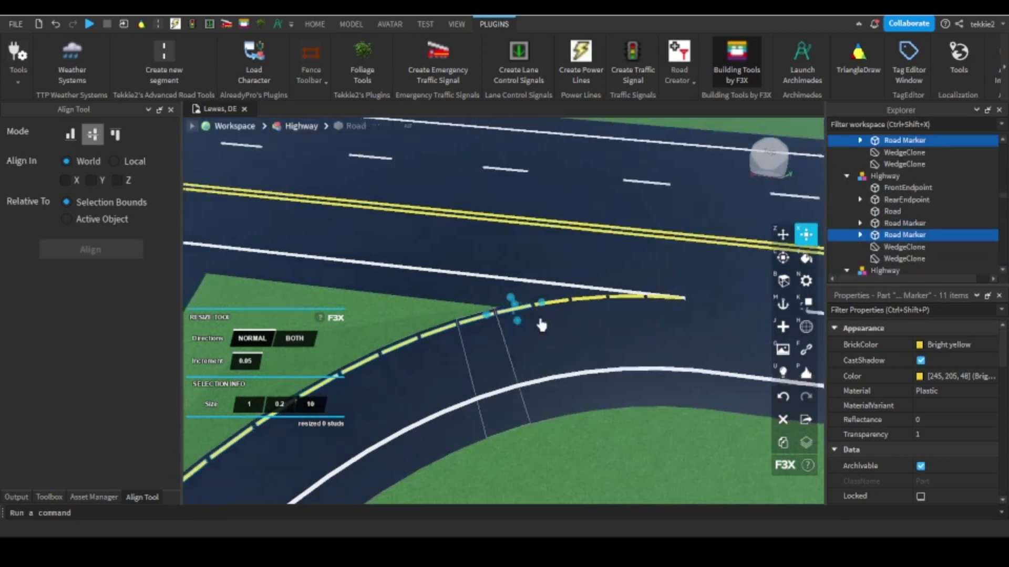
{"action": "left_click", "coordinate": [566, 302], "text": "shift"}
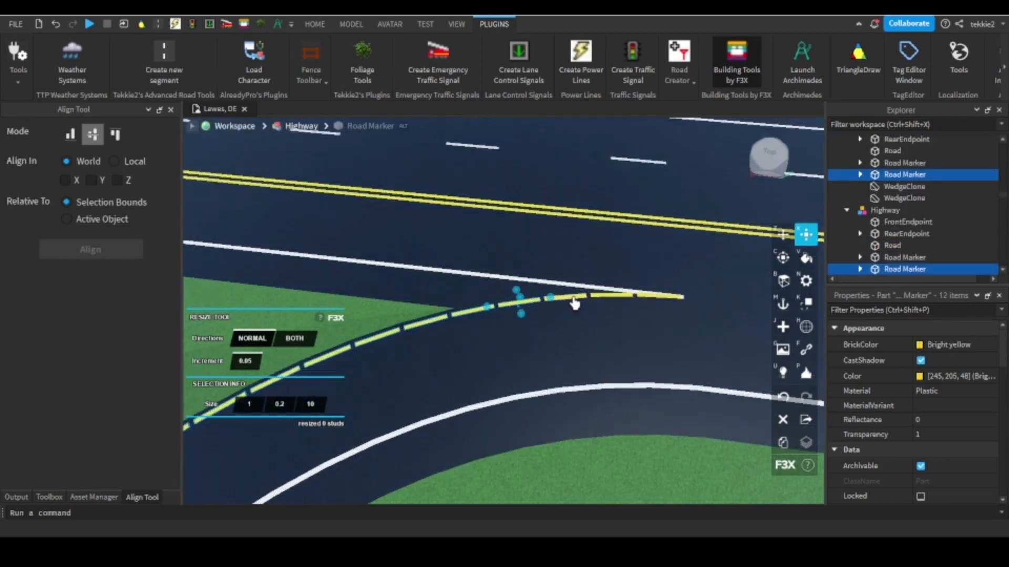
{"action": "left_click", "coordinate": [595, 298], "text": "shift"}
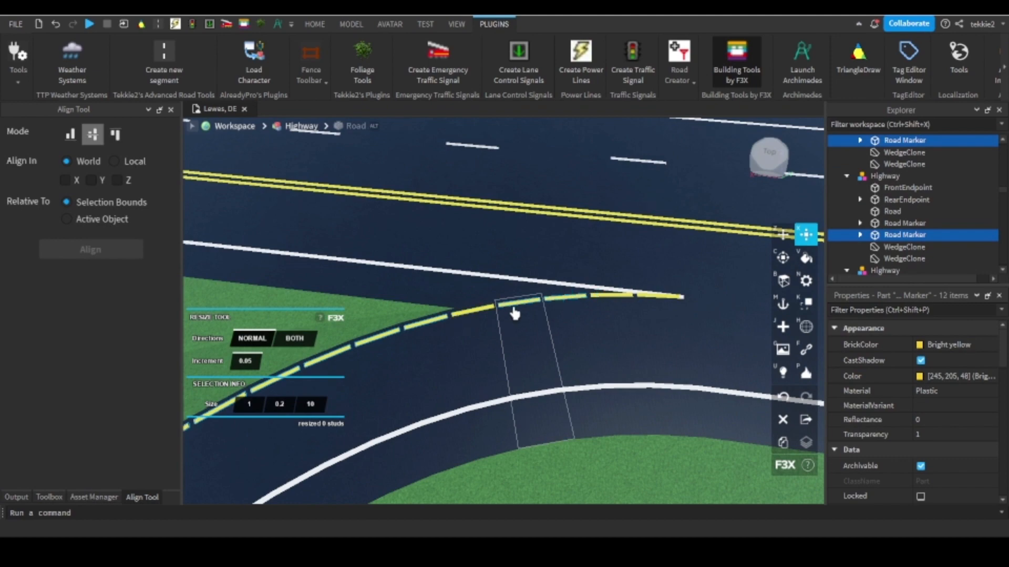
{"action": "left_click", "coordinate": [569, 303], "text": "shift"}
Try to lengthen the selected yellow markers to 10.95 in the Normal direction, then undo the resize.
{"action": "right_click_drag", "start_coordinate": [485, 306], "coordinate": [485, 309]}
{"action": "key", "text": "w"}
{"action": "key", "text": "d"}
{"action": "key", "text": "w"}
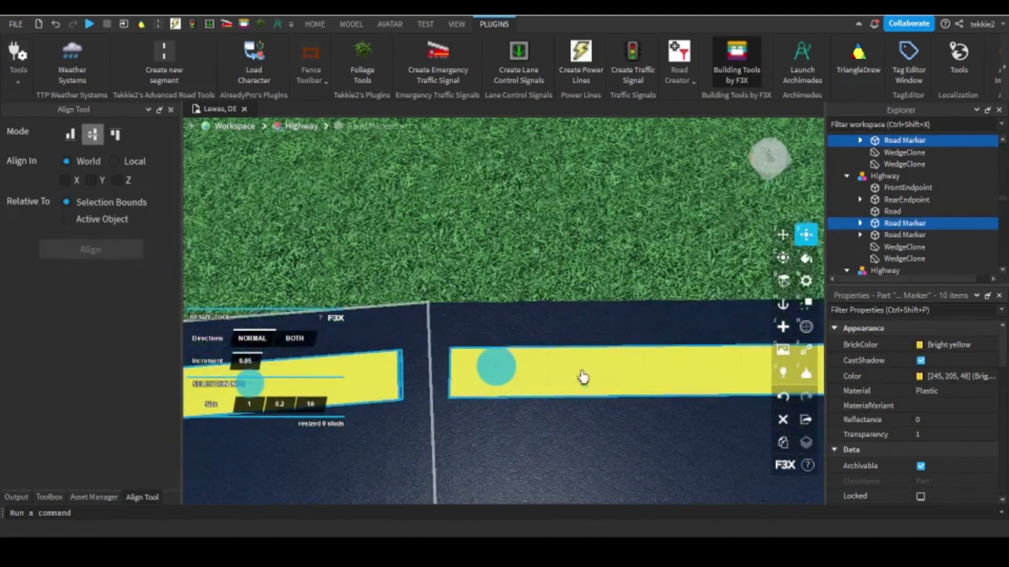
{"action": "key", "text": "a"}
{"action": "key", "text": "w"}
{"action": "left_click_drag", "start_coordinate": [646, 391], "coordinate": [701, 370]}
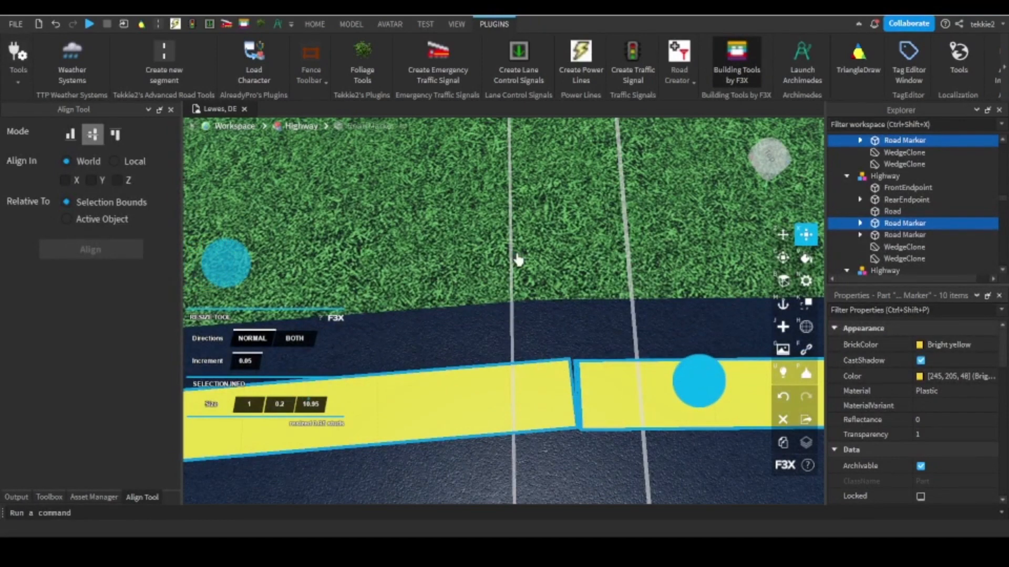
{"action": "key", "text": "s"}
{"action": "key", "text": "a"}
{"action": "left_click", "coordinate": [57, 26]}
Lengthen the selected yellow markers in both directions to 11.1, joining them into one continuous edge line.
{"action": "right_click_drag", "start_coordinate": [561, 270], "coordinate": [560, 270]}
{"action": "key", "text": "d"}
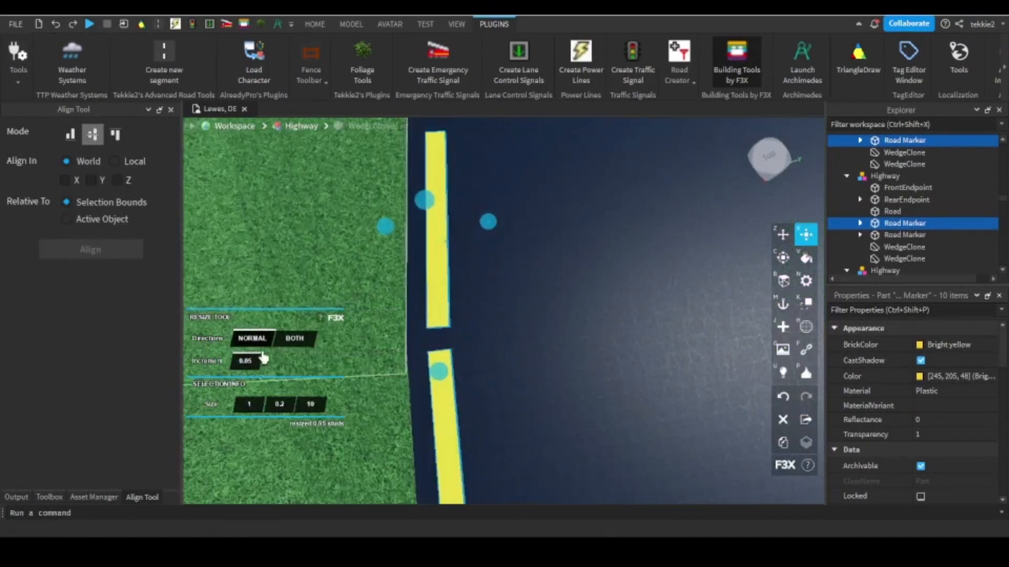
{"action": "key", "text": "a"}
{"action": "left_click", "coordinate": [295, 341]}
{"action": "right_click_drag", "start_coordinate": [558, 334], "coordinate": [558, 334]}
{"action": "key", "text": "w"}
{"action": "left_click_drag", "start_coordinate": [600, 304], "coordinate": [629, 299]}
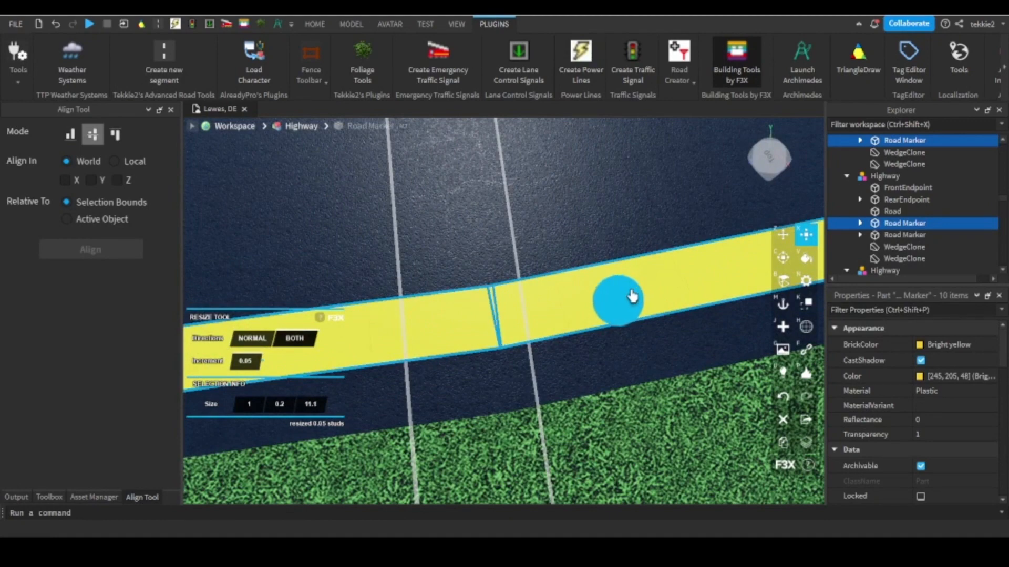
{"action": "left_click", "coordinate": [547, 230]}
Delete the separate yellow markers beyond the grass tip, where the ramp merges with the highway's white line.
{"action": "scroll", "coordinate": [522, 286], "scroll_direction": "down", "scroll_amount": 8}
{"action": "scroll", "coordinate": [309, 192], "scroll_direction": "up", "scroll_amount": 3}
{"action": "right_click_drag", "start_coordinate": [308, 191], "coordinate": [309, 192]}
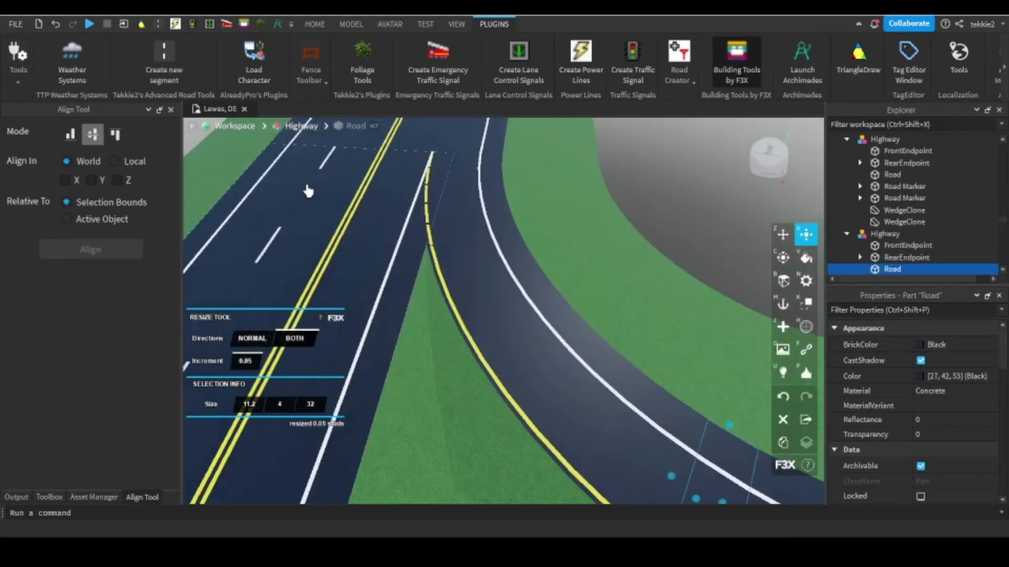
{"action": "scroll", "coordinate": [426, 219], "scroll_direction": "up", "scroll_amount": 6}
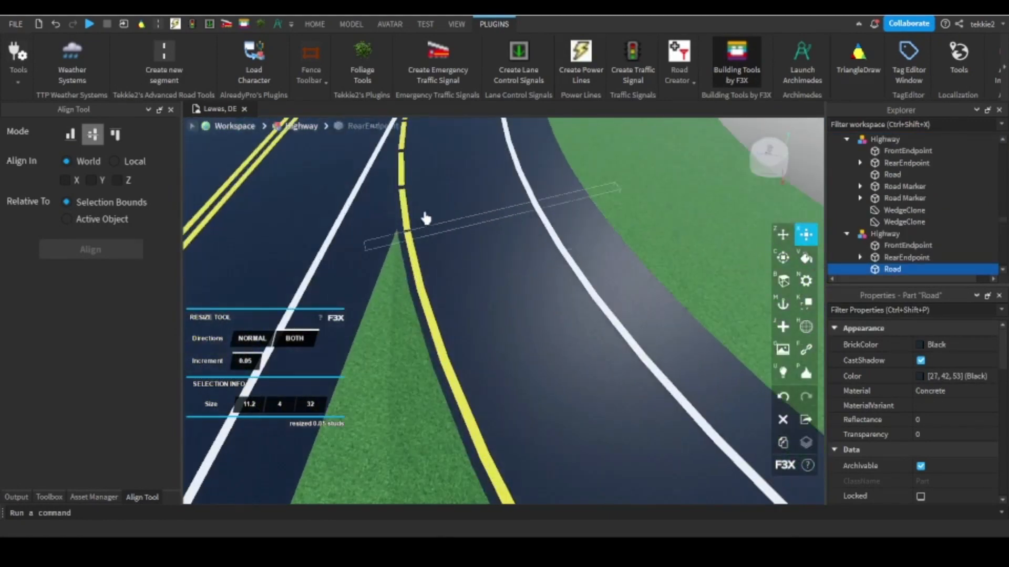
{"action": "left_click", "coordinate": [452, 224]}
{"action": "scroll", "coordinate": [446, 295], "scroll_direction": "down", "scroll_amount": 6}
{"action": "right_click_drag", "start_coordinate": [445, 242], "coordinate": [445, 242]}
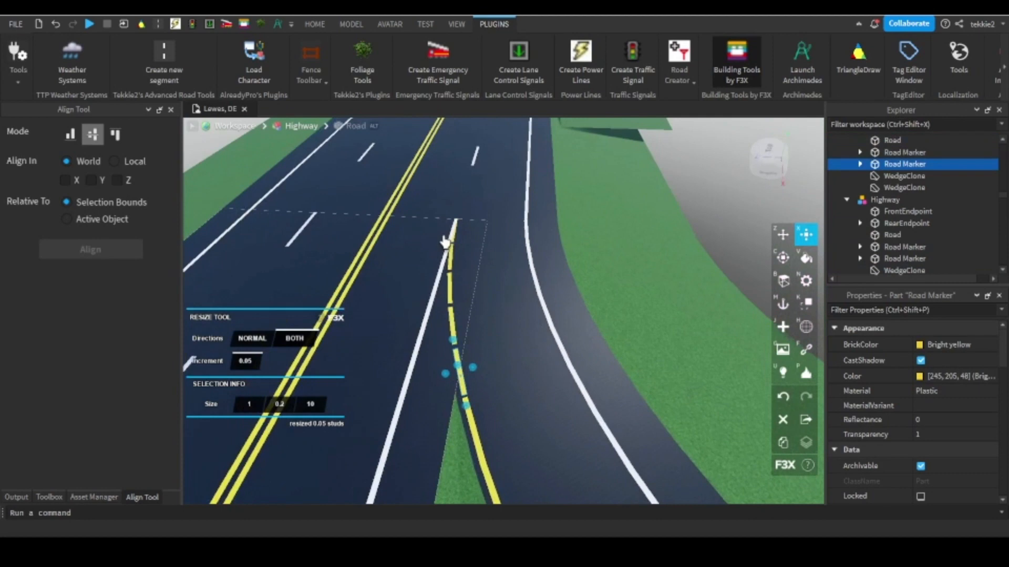
{"action": "scroll", "coordinate": [488, 368], "scroll_direction": "up", "scroll_amount": 8}
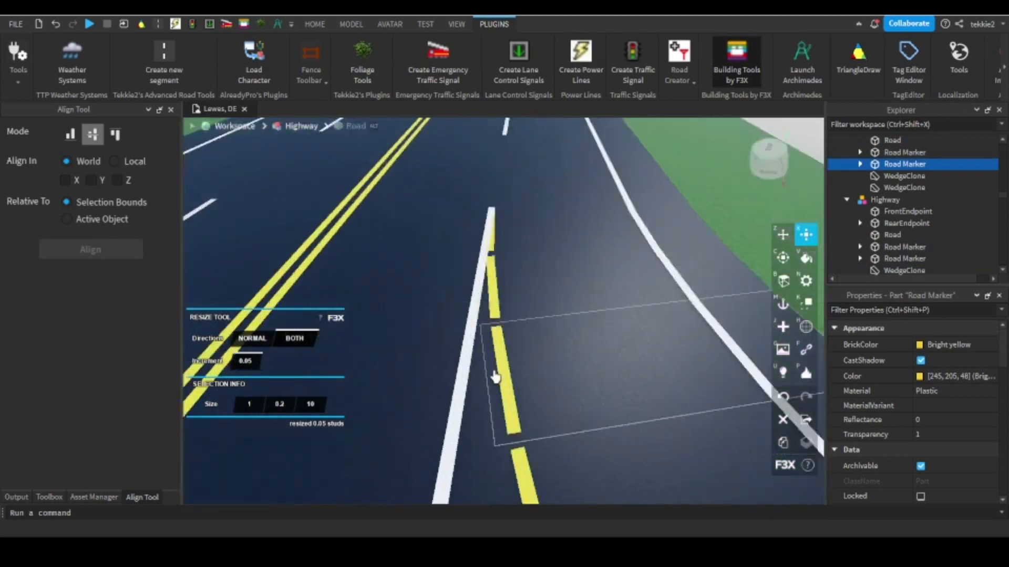
{"action": "key", "text": "Delete"}
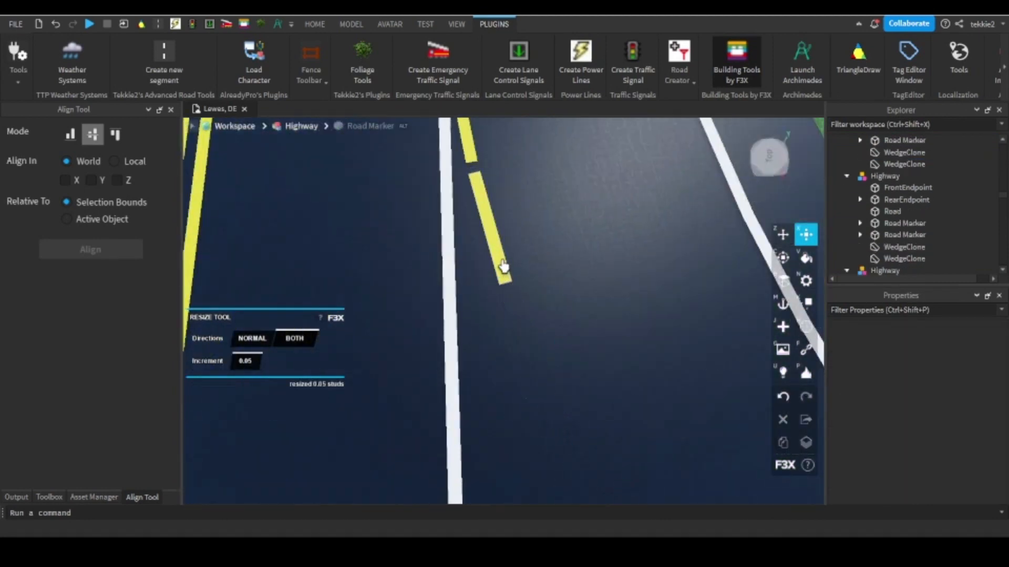
{"action": "left_click", "coordinate": [503, 267]}
{"action": "scroll", "coordinate": [503, 267], "scroll_direction": "down", "scroll_amount": 5}
{"action": "right_click_drag", "start_coordinate": [503, 266], "coordinate": [499, 217]}
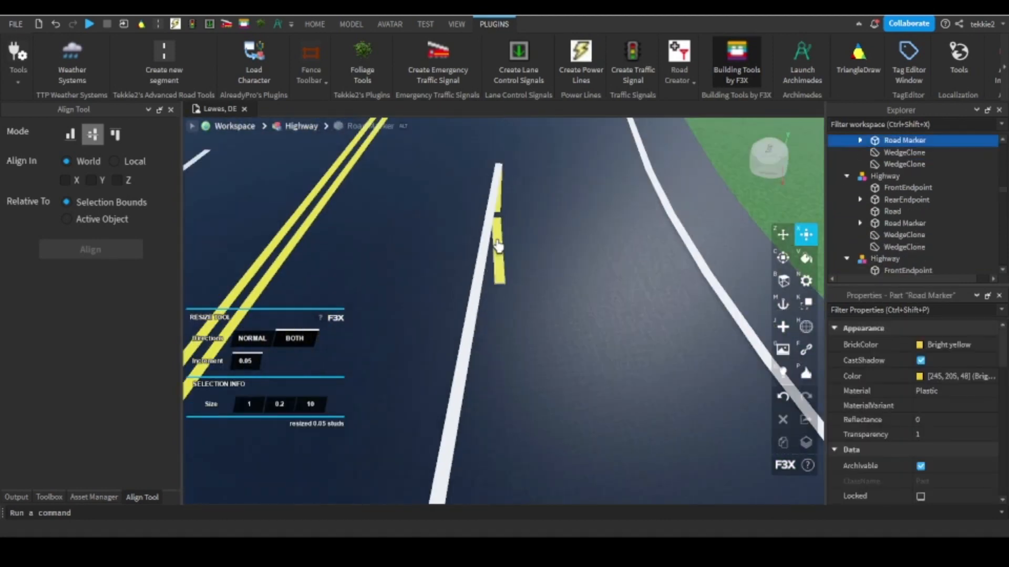
{"action": "key", "text": "Delete"}
{"action": "left_click", "coordinate": [497, 220]}
{"action": "key", "text": "Delete"}
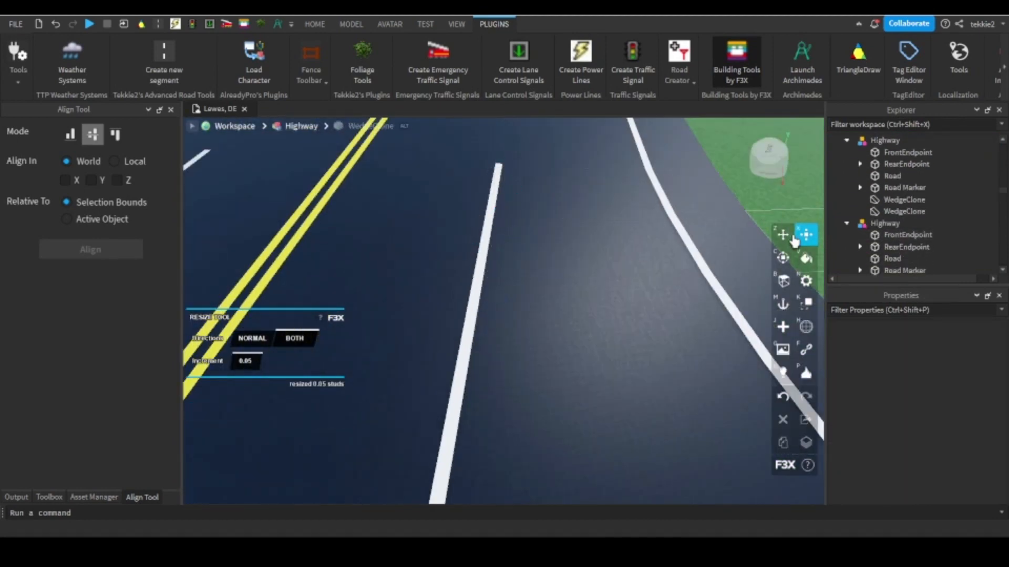
Clone the white outer-line marker beside the grass tip and move the copy 21 studs across, continuing from the yellow line.
{"action": "left_click", "coordinate": [786, 237]}
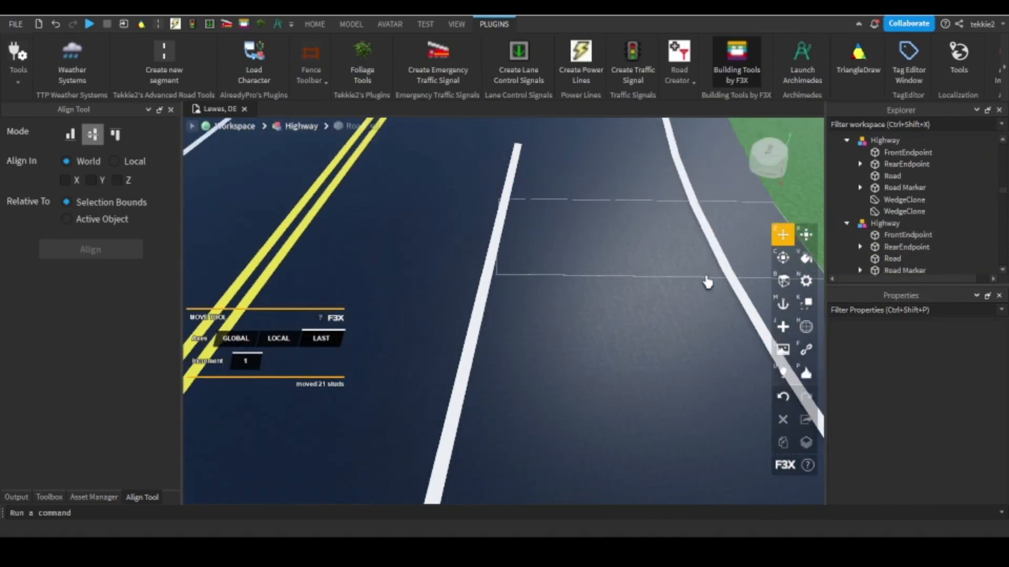
{"action": "right_click_drag", "start_coordinate": [708, 282], "coordinate": [709, 403]}
{"action": "scroll", "coordinate": [710, 403], "scroll_direction": "down", "scroll_amount": 4}
{"action": "scroll", "coordinate": [709, 403], "scroll_direction": "up", "scroll_amount": 5}
{"action": "left_click", "coordinate": [756, 415]}
{"action": "left_click", "coordinate": [805, 445]}
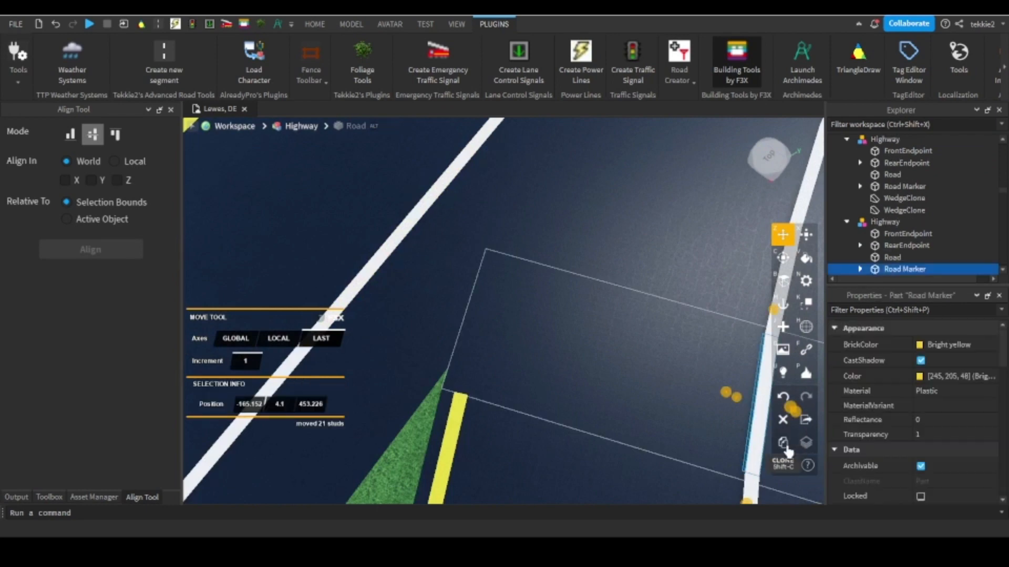
{"action": "left_click_drag", "start_coordinate": [727, 395], "coordinate": [492, 318]}
{"action": "right_click_drag", "start_coordinate": [482, 313], "coordinate": [605, 286]}
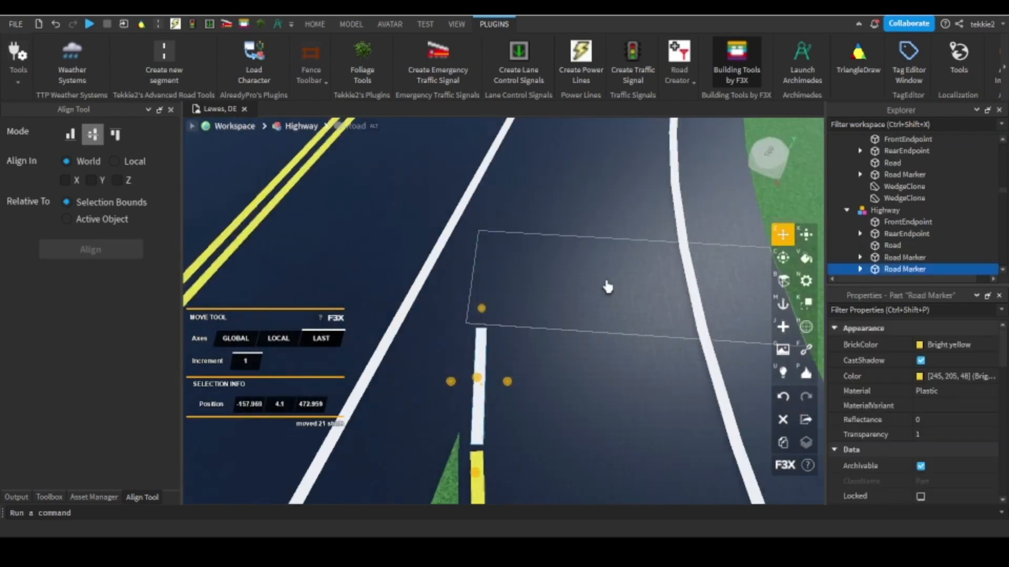
{"action": "scroll", "coordinate": [609, 287], "scroll_direction": "down", "scroll_amount": 2}
Clone the next two white outer-line markers and move each copy 21 studs across to continue the new inner line.
{"action": "left_click", "coordinate": [674, 293]}
{"action": "left_click", "coordinate": [646, 286]}
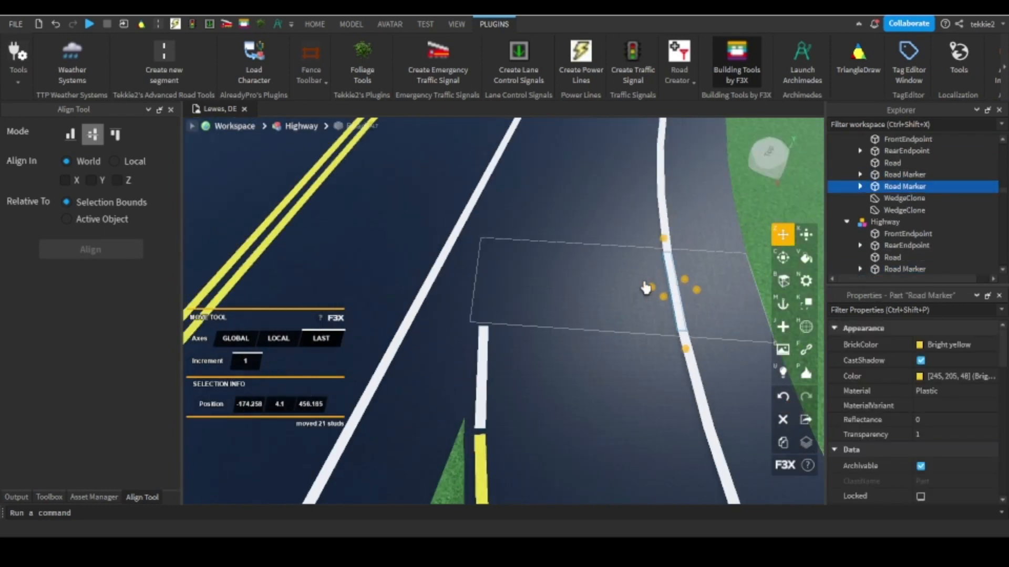
{"action": "left_click_drag", "start_coordinate": [472, 276], "coordinate": [466, 278]}
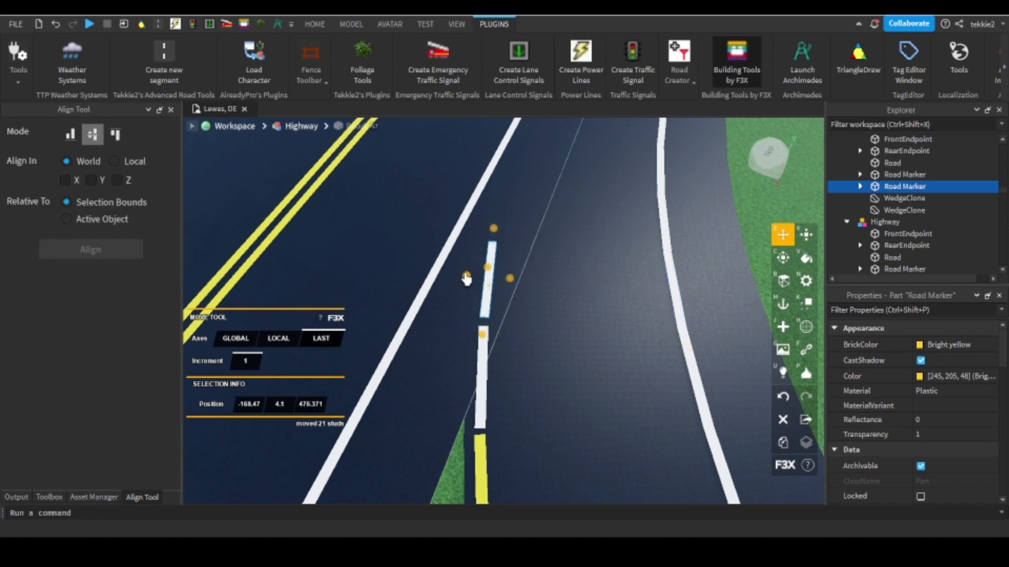
{"action": "left_click", "coordinate": [659, 216]}
{"action": "left_click", "coordinate": [782, 442]}
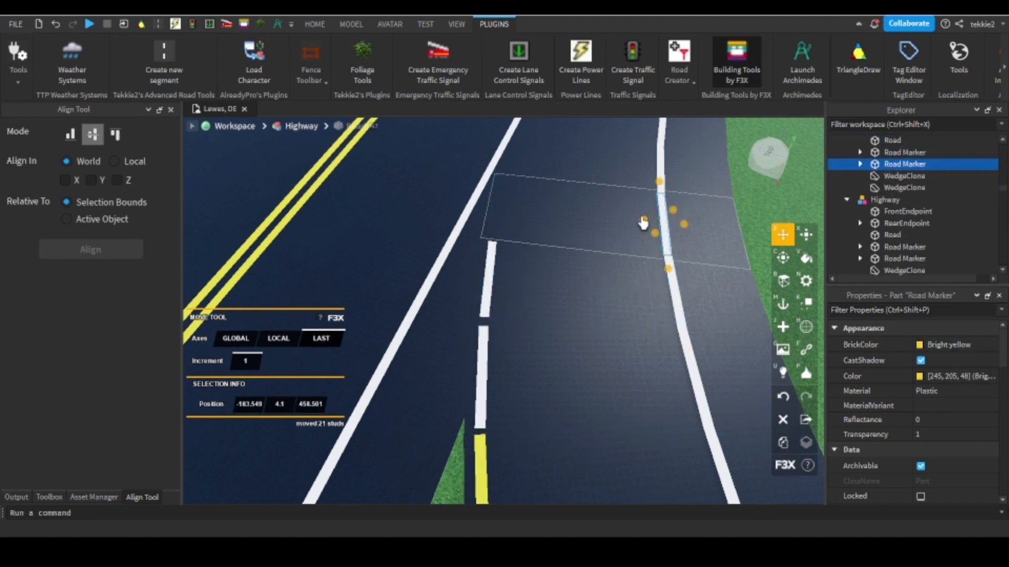
{"action": "left_click_drag", "start_coordinate": [644, 221], "coordinate": [476, 204]}
{"action": "right_click_drag", "start_coordinate": [660, 235], "coordinate": [661, 234]}
Clone the last two outer-line markers before the merge and move each 21 studs across, meeting the highway's white line.
{"action": "scroll", "coordinate": [661, 235], "scroll_direction": "up", "scroll_amount": 2}
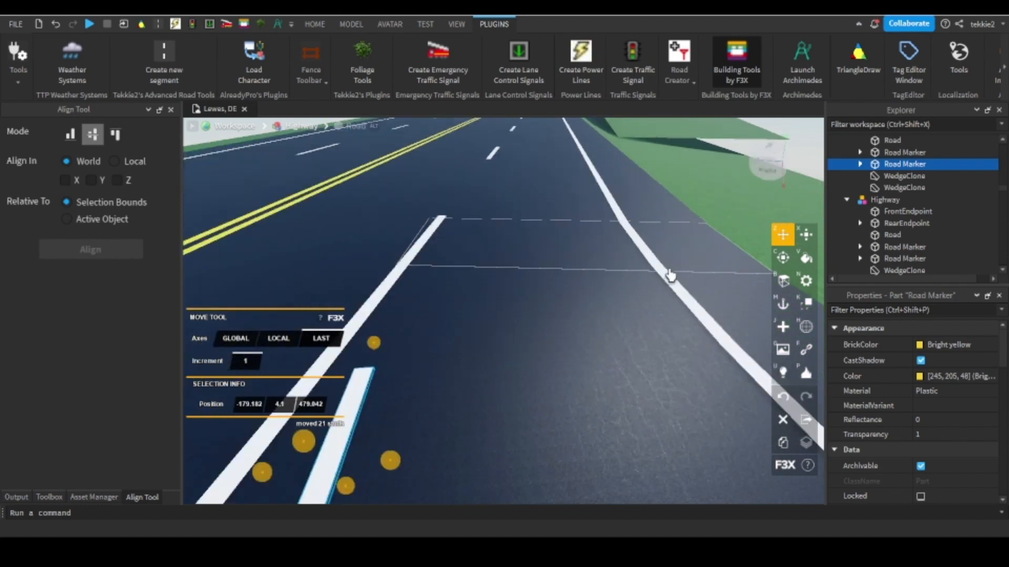
{"action": "left_click", "coordinate": [669, 275]}
{"action": "key", "text": "a"}
{"action": "left_click", "coordinate": [783, 444]}
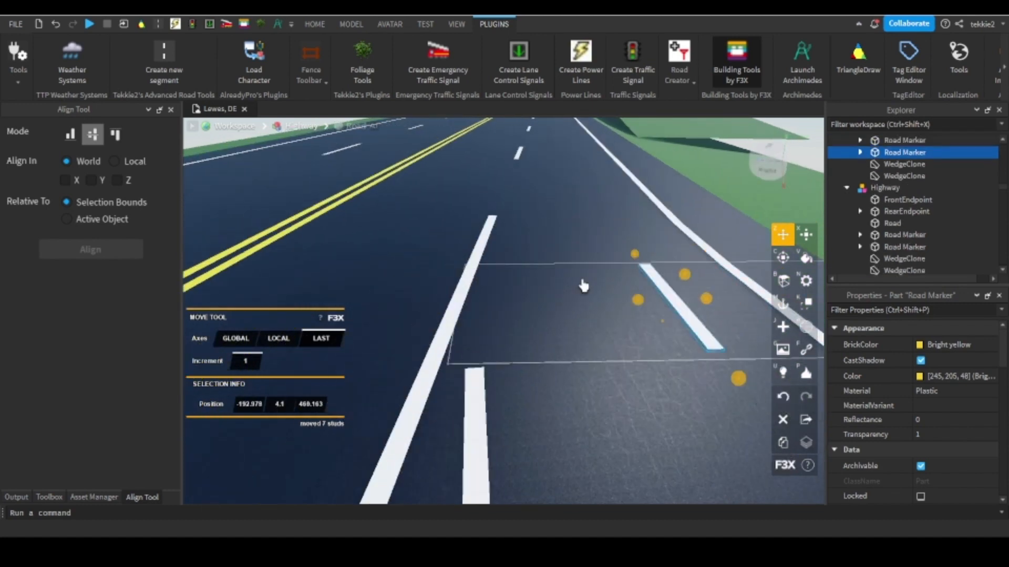
{"action": "left_click_drag", "start_coordinate": [583, 286], "coordinate": [443, 284]}
{"action": "left_click", "coordinate": [782, 444]}
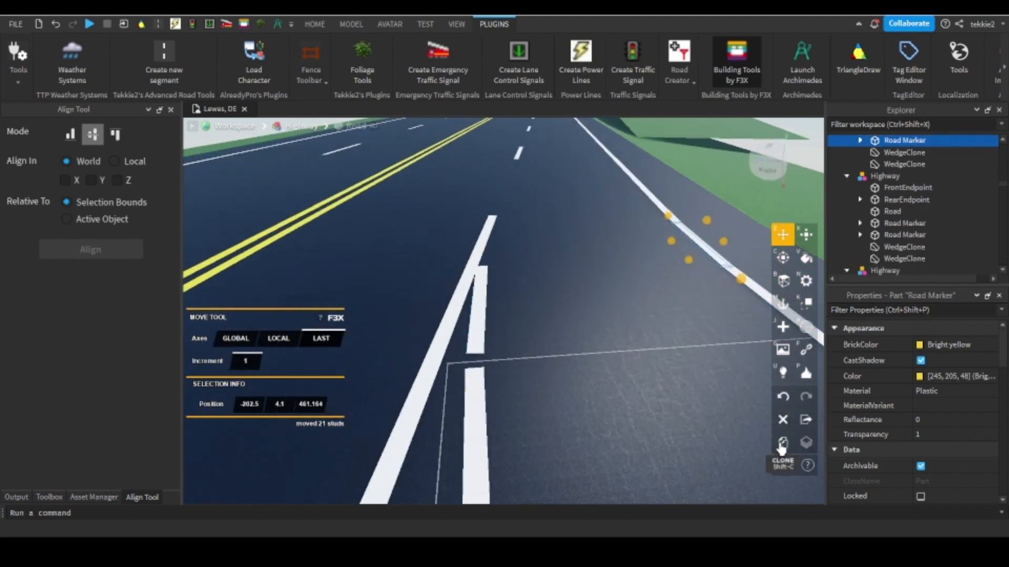
{"action": "left_click_drag", "start_coordinate": [683, 264], "coordinate": [455, 241]}
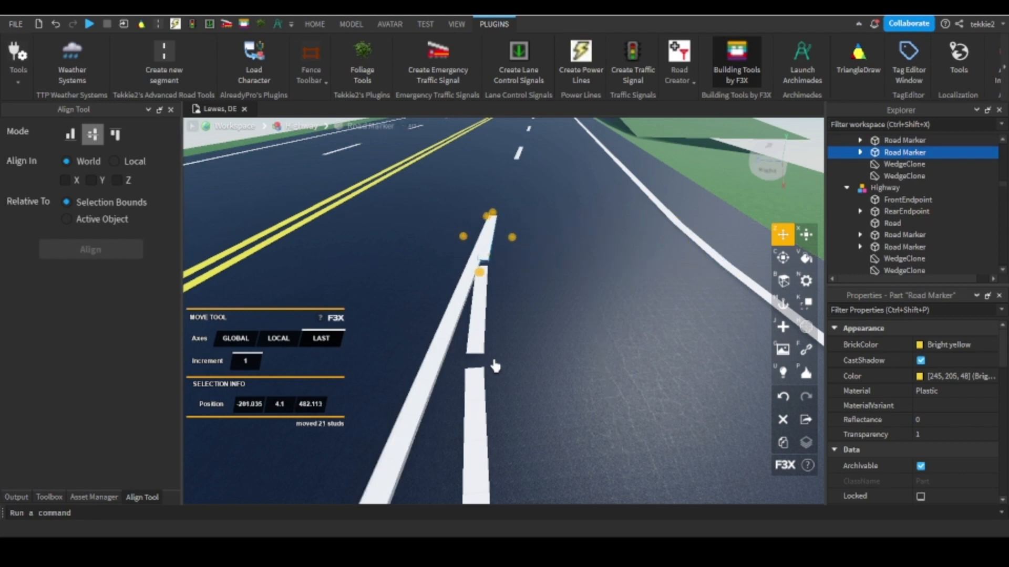
Select all five cloned white markers and lengthen them by 0.55 studs in both directions to 11.1, closing their gaps.
{"action": "left_click", "coordinate": [482, 419], "text": "shift"}
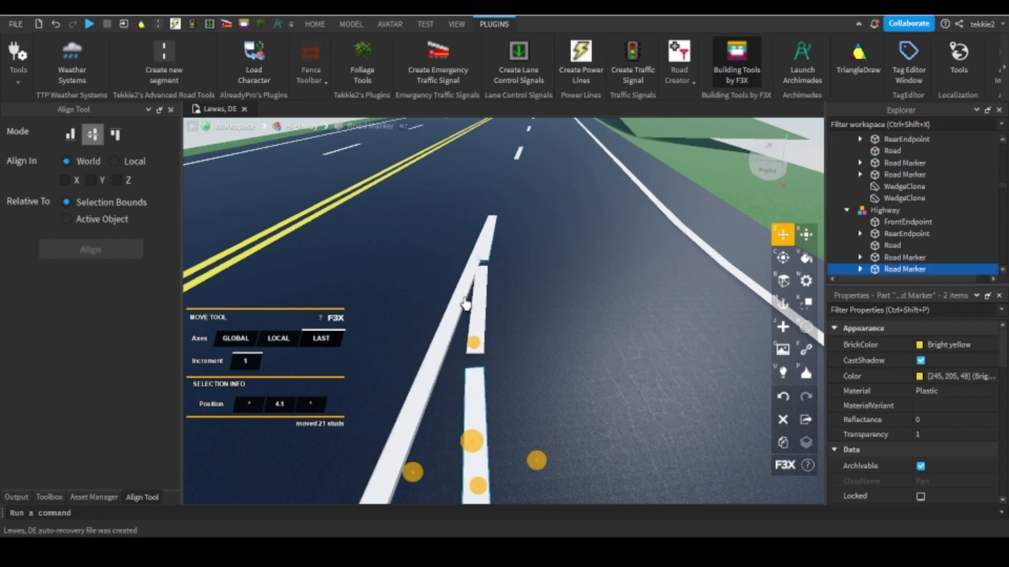
{"action": "left_click", "coordinate": [479, 296], "text": "shift"}
{"action": "right_click_drag", "start_coordinate": [479, 295], "coordinate": [498, 319]}
{"action": "left_click", "coordinate": [558, 332], "text": "shift"}
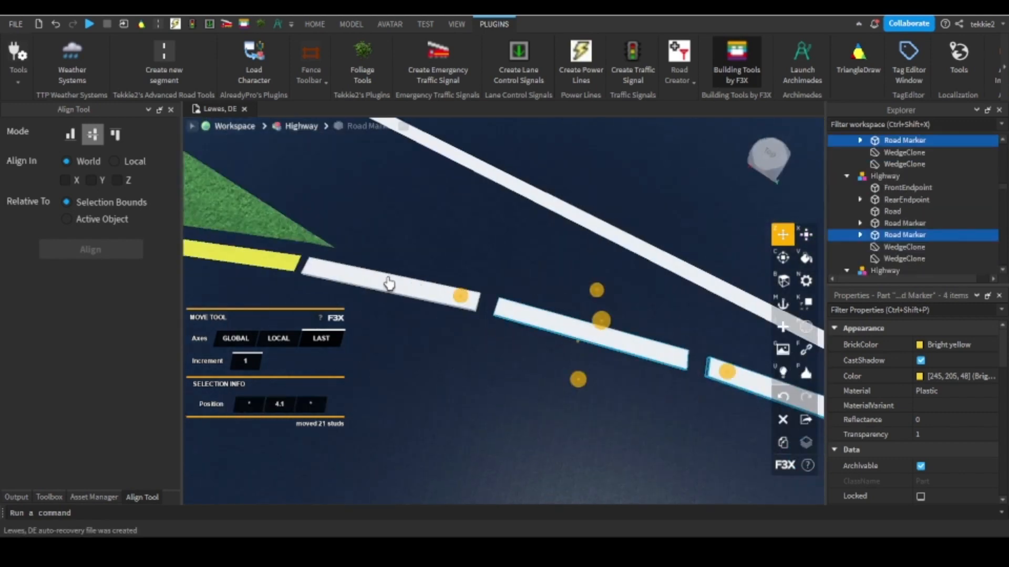
{"action": "left_click", "coordinate": [387, 285], "text": "shift"}
{"action": "key", "text": "a"}
{"action": "key", "text": "d"}
{"action": "key", "text": "a"}
{"action": "left_click", "coordinate": [806, 239]}
{"action": "right_click_drag", "start_coordinate": [577, 236], "coordinate": [597, 237]}
{"action": "key", "text": "w"}
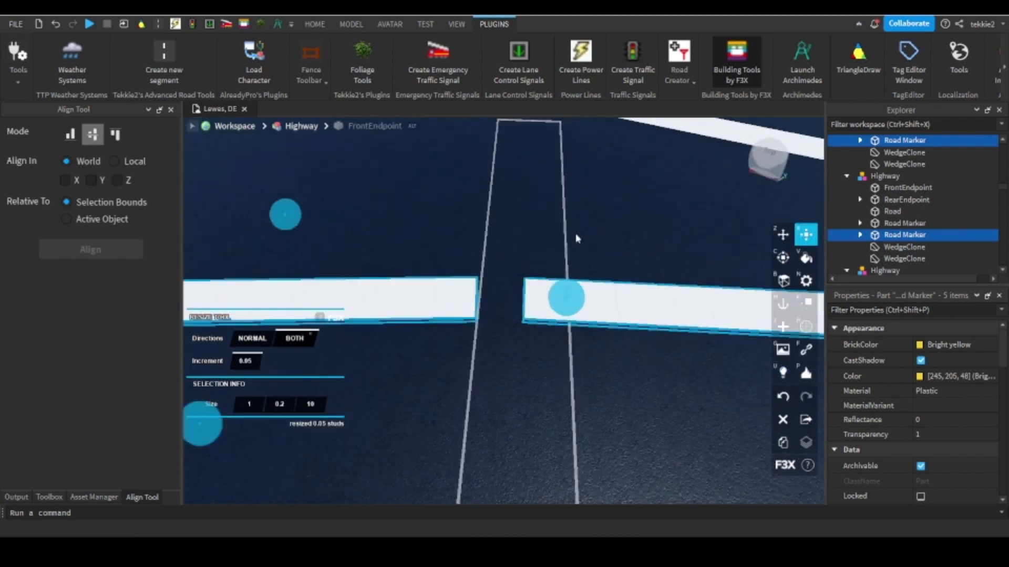
{"action": "key", "text": "w"}
{"action": "left_click_drag", "start_coordinate": [670, 284], "coordinate": [725, 264]}
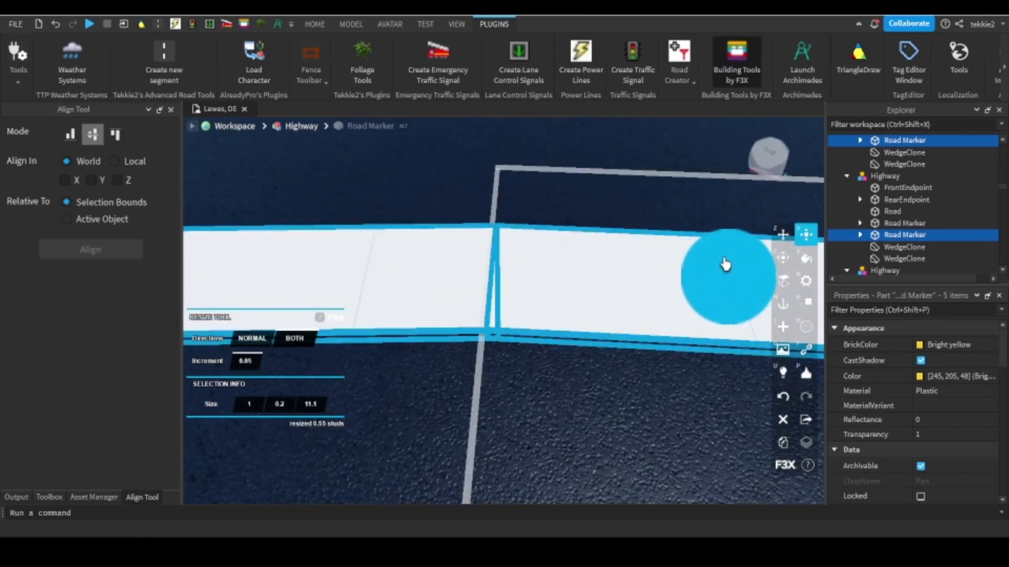
Inspect the end of the new white line at the merge and the overall ramp connection to the highway.
{"action": "left_click", "coordinate": [559, 157]}
{"action": "scroll", "coordinate": [590, 245], "scroll_direction": "down", "scroll_amount": 6}
{"action": "scroll", "coordinate": [653, 297], "scroll_direction": "up", "scroll_amount": 4}
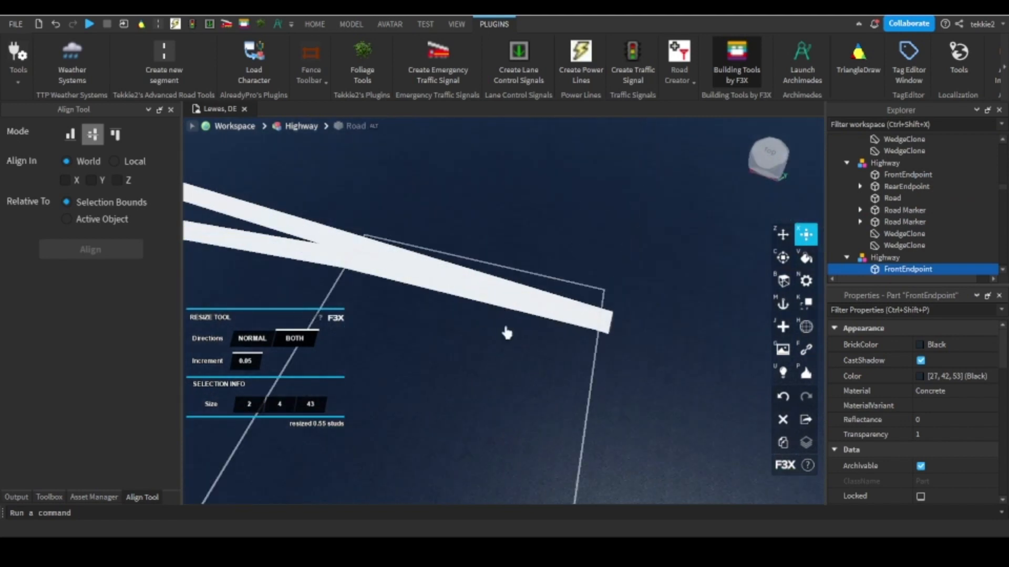
{"action": "left_click", "coordinate": [509, 311]}
{"action": "right_click_drag", "start_coordinate": [509, 311], "coordinate": [511, 310]}
{"action": "left_click", "coordinate": [639, 233]}
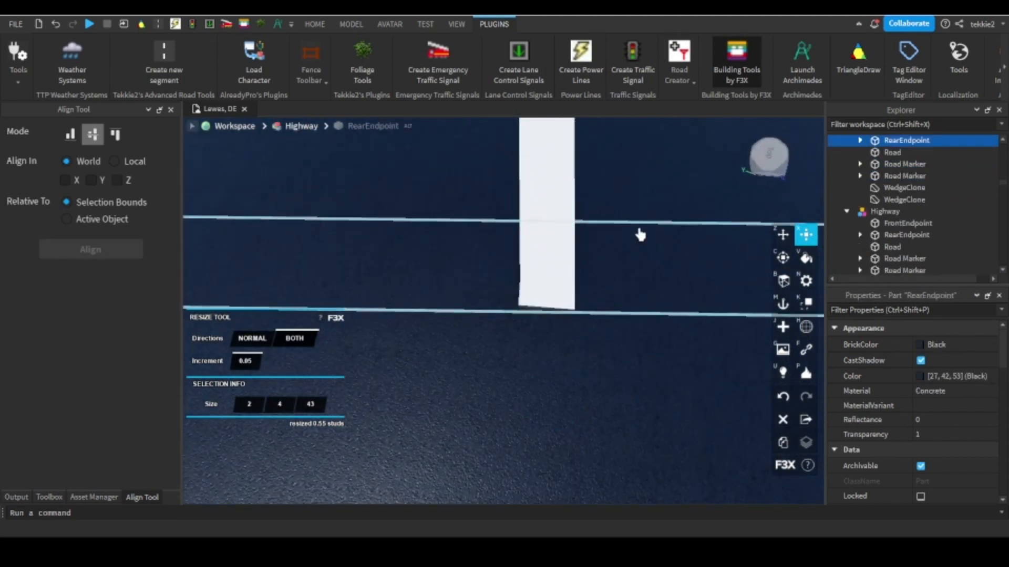
{"action": "scroll", "coordinate": [638, 226], "scroll_direction": "down", "scroll_amount": 6}
{"action": "scroll", "coordinate": [534, 176], "scroll_direction": "down", "scroll_amount": 8}
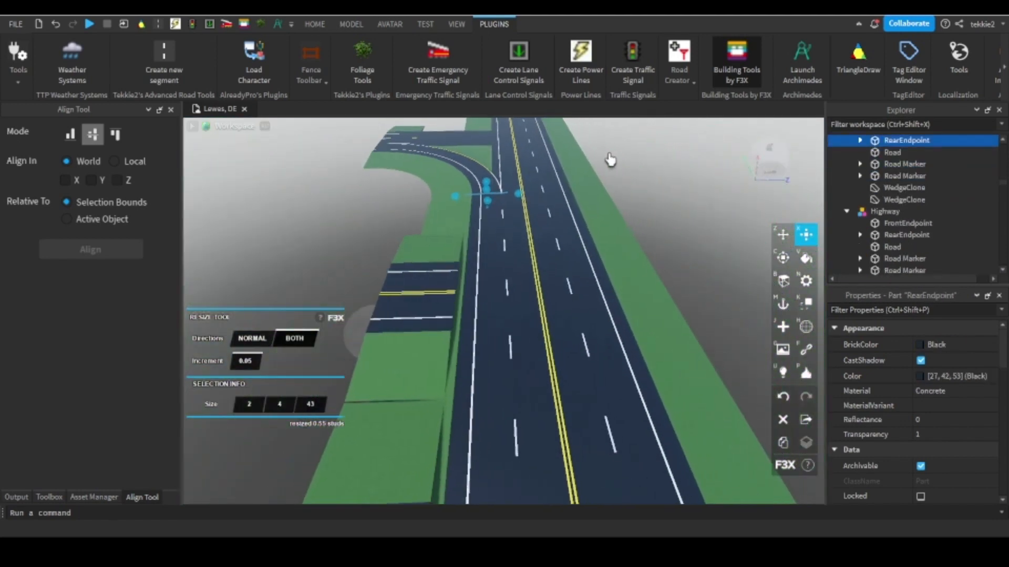
{"action": "left_click", "coordinate": [613, 156]}
{"action": "scroll", "coordinate": [541, 214], "scroll_direction": "up", "scroll_amount": 10}
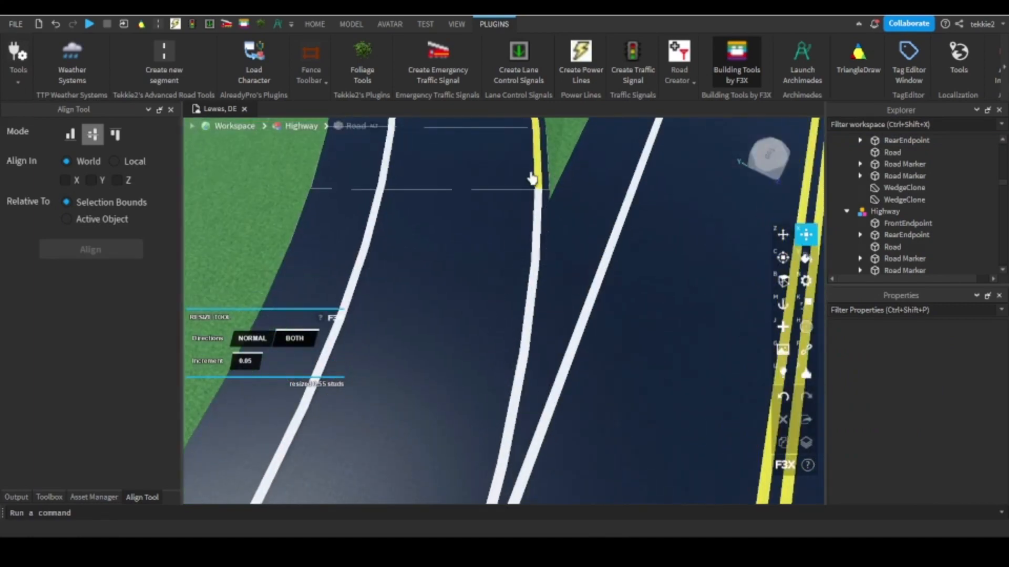
Shorten the last yellow marker at the grass tip to 5.1, using the Normal direction and an increment of 1.
{"action": "left_click", "coordinate": [534, 176]}
{"action": "left_click", "coordinate": [539, 167]}
{"action": "scroll", "coordinate": [538, 171], "scroll_direction": "up", "scroll_amount": 3}
{"action": "right_click_drag", "start_coordinate": [538, 170], "coordinate": [537, 181]}
{"action": "left_click", "coordinate": [251, 339]}
{"action": "left_click", "coordinate": [249, 360]}
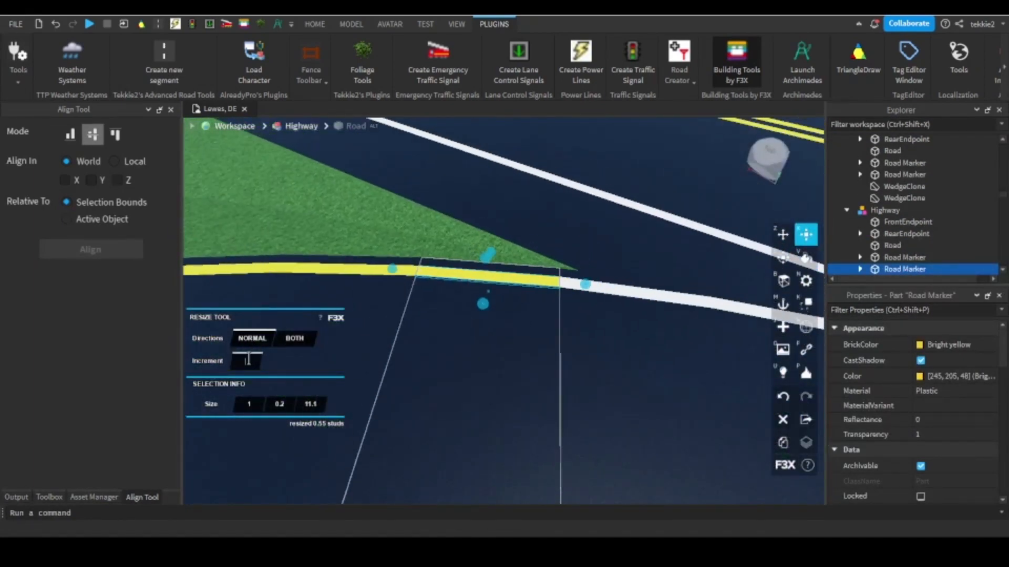
{"action": "left_click_drag", "start_coordinate": [585, 287], "coordinate": [534, 294]}
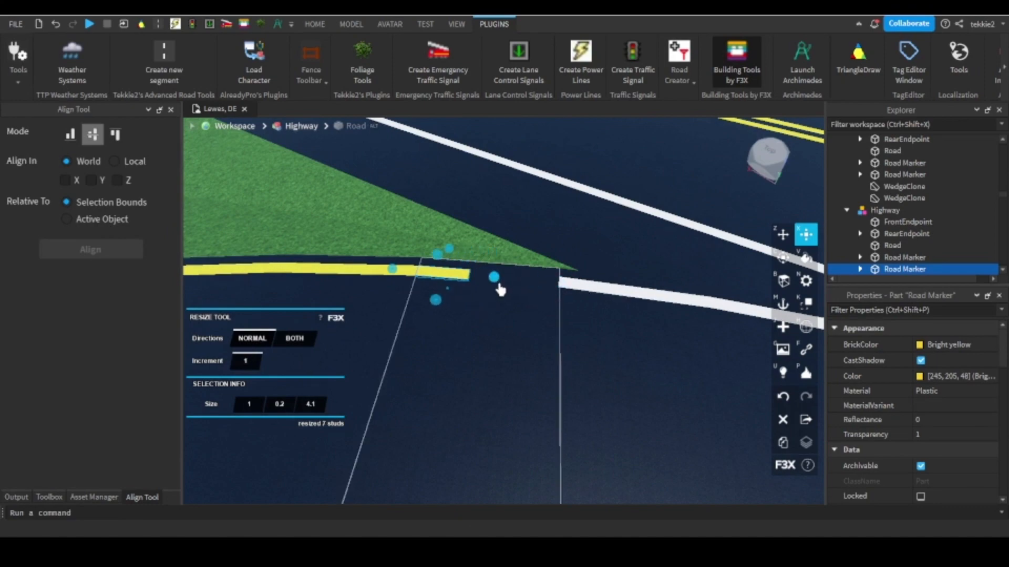
{"action": "mouse_move", "coordinate": [500, 289]}
{"action": "right_mouse_down"}
{"action": "mouse_move", "coordinate": [465, 296]}
{"action": "mouse_move", "coordinate": [649, 332]}
{"action": "right_mouse_up"}
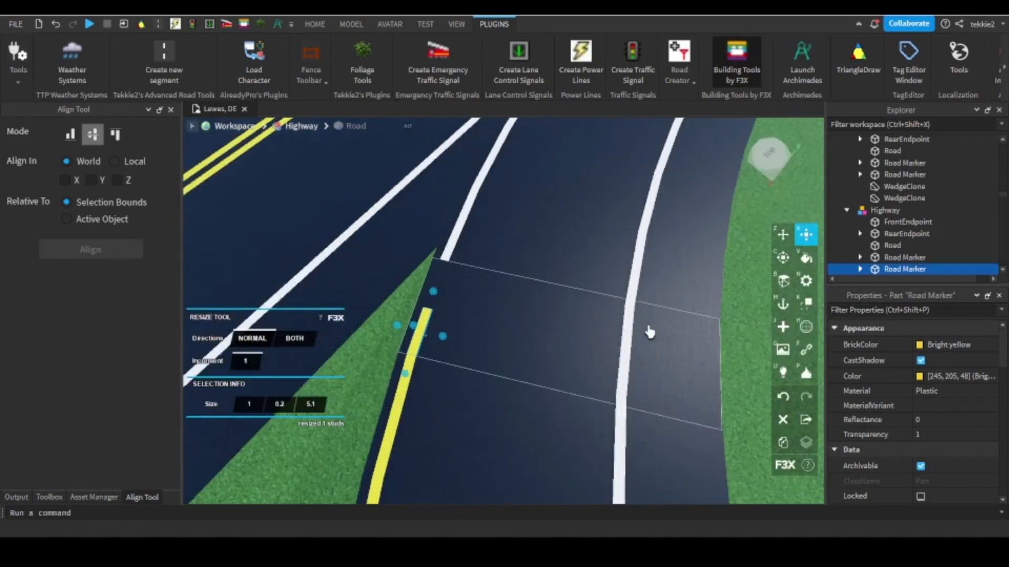
Clone the ramp's outer white line marker opposite the grass tip and move the copy 21 studs across, beside the last yellow marker.
{"action": "left_click", "coordinate": [624, 340]}
{"action": "key", "text": "z"}
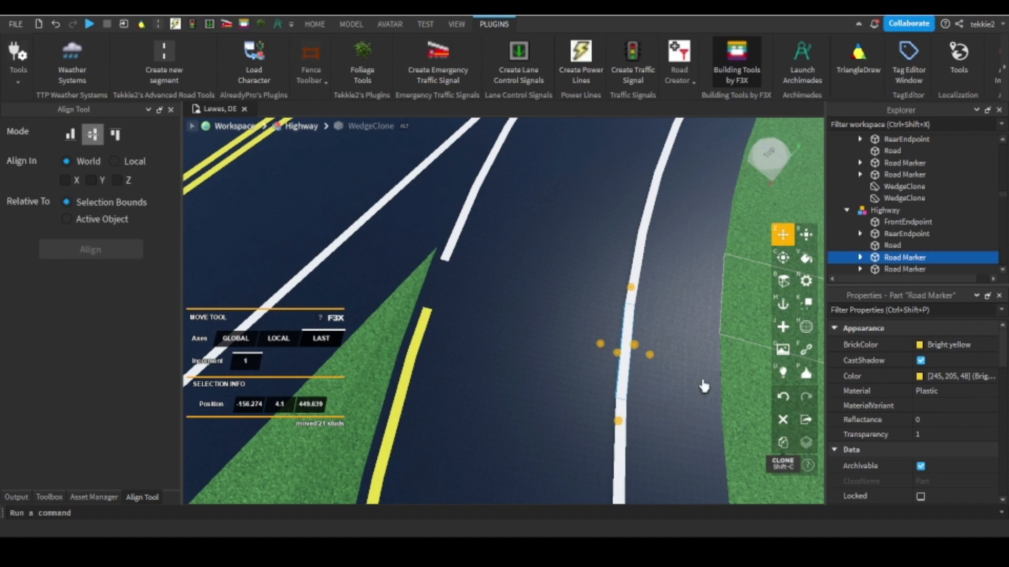
{"action": "key", "text": "shift+c"}
{"action": "left_click_drag", "start_coordinate": [407, 317], "coordinate": [407, 321]}
{"action": "mouse_move", "coordinate": [407, 321]}
{"action": "right_mouse_down"}
{"action": "mouse_move", "coordinate": [777, 220]}
{"action": "mouse_move", "coordinate": [727, 244]}
{"action": "mouse_move", "coordinate": [536, 266]}
{"action": "right_mouse_up"}
{"action": "key", "text": "x"}
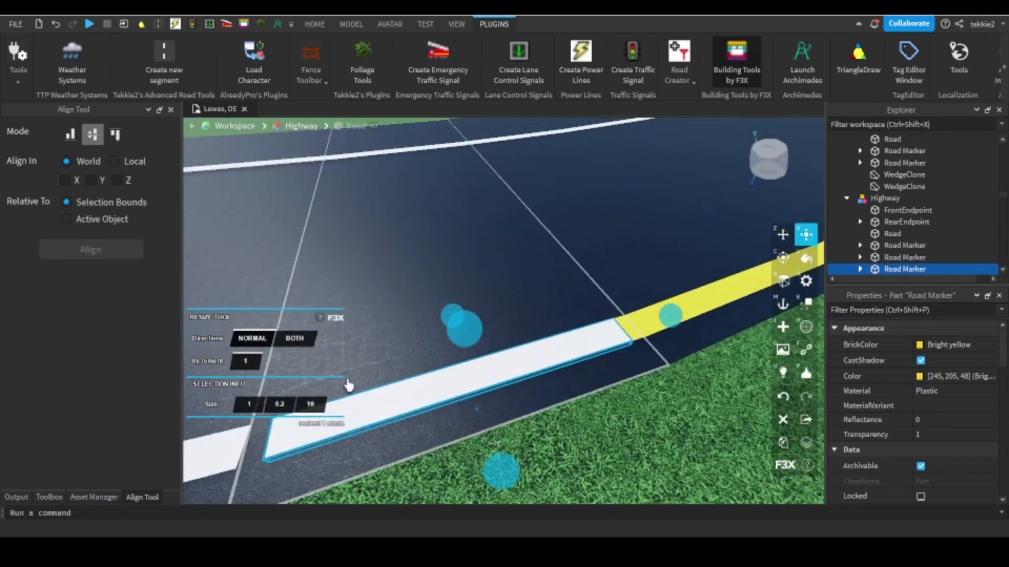
Resize the cloned white marker to 6 in 0.05 increments so it fills the gap between the yellow marker and the white line.
{"action": "left_click", "coordinate": [242, 363]}
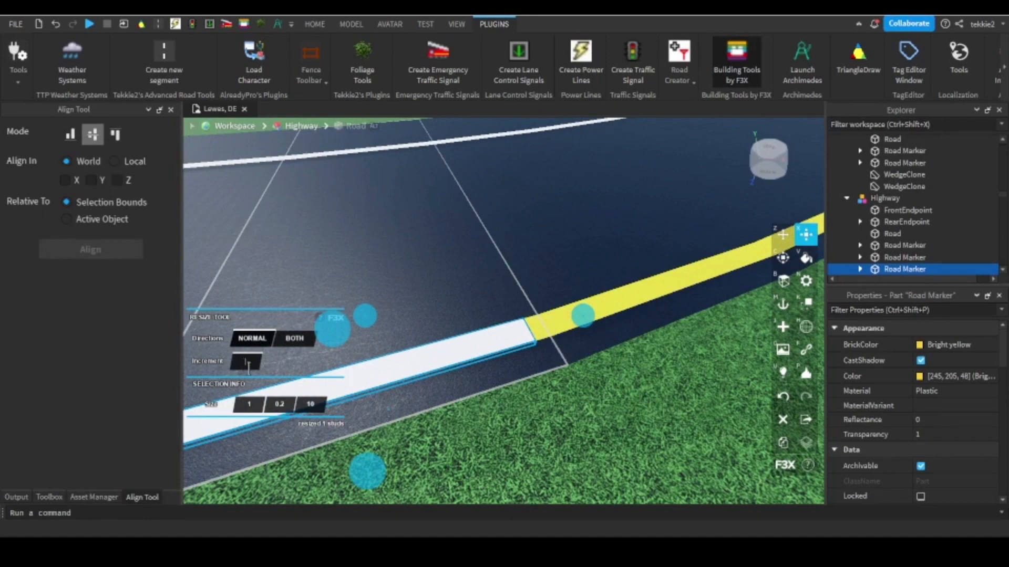
{"action": "type", "text": ".05"}
{"action": "key", "text": "Return"}
{"action": "left_click_drag", "start_coordinate": [579, 320], "coordinate": [556, 338]}
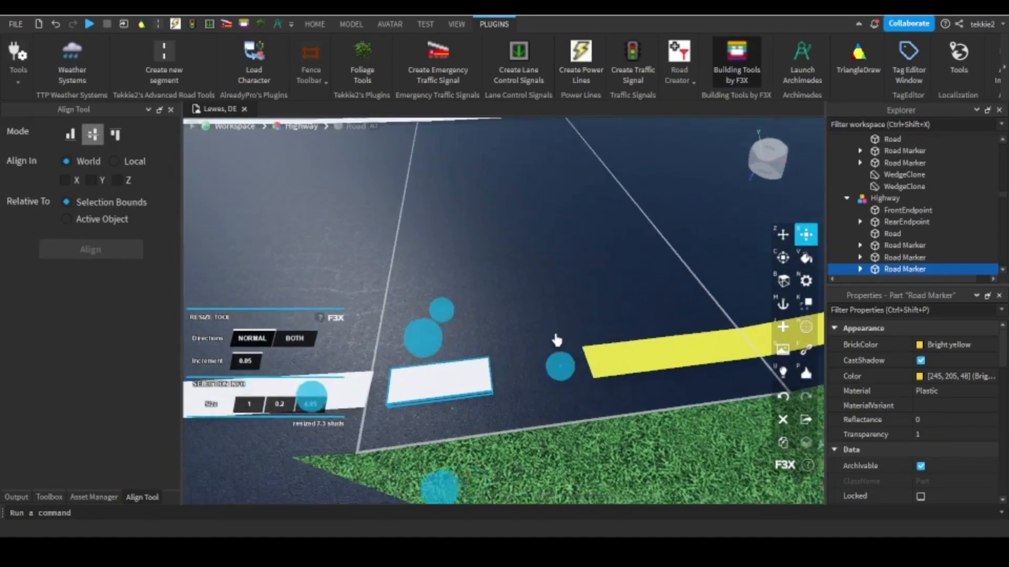
{"action": "right_click_drag", "start_coordinate": [556, 338], "coordinate": [606, 374]}
{"action": "left_click_drag", "start_coordinate": [606, 374], "coordinate": [572, 393]}
{"action": "key", "text": "a"}
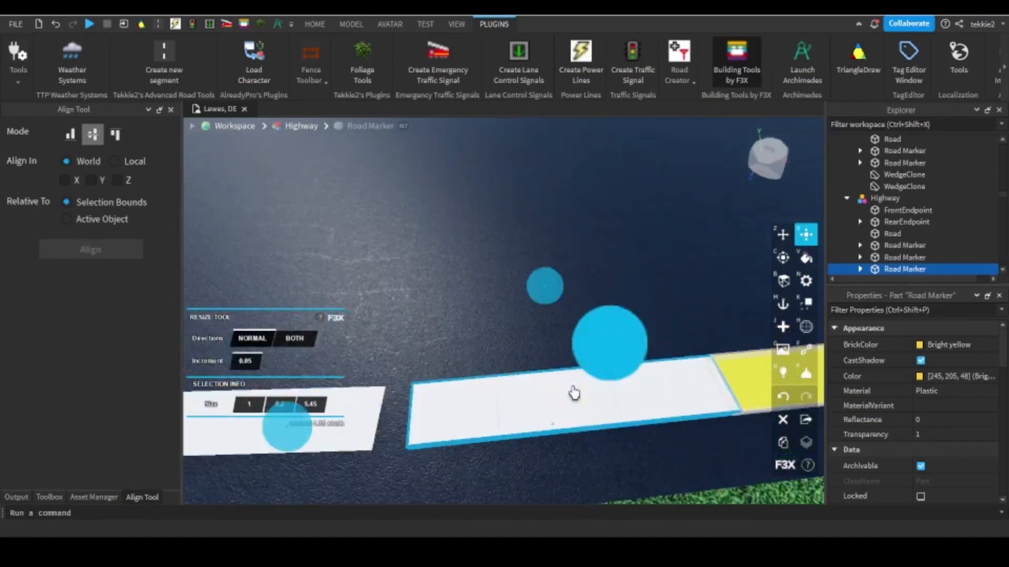
{"action": "right_click_drag", "start_coordinate": [572, 394], "coordinate": [462, 361]}
{"action": "left_click_drag", "start_coordinate": [380, 378], "coordinate": [353, 384]}
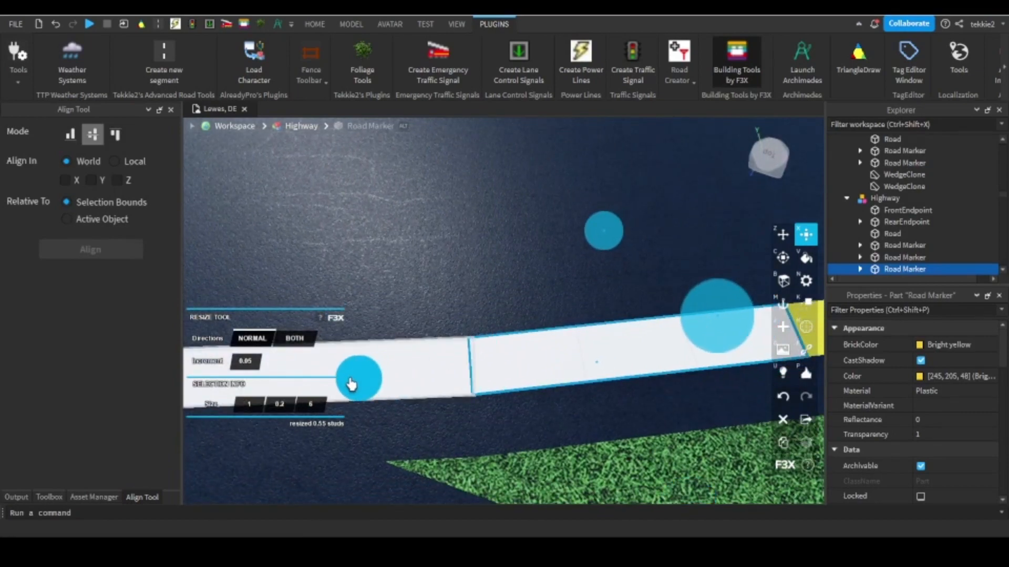
Inspect the ramp's inner line at the merge and the overall layout of the ramp, side road and highway.
{"action": "left_click", "coordinate": [470, 236]}
{"action": "right_click_drag", "start_coordinate": [471, 236], "coordinate": [455, 236]}
{"action": "scroll", "coordinate": [455, 236], "scroll_direction": "down", "scroll_amount": 6}
{"action": "left_click", "coordinate": [748, 66]}
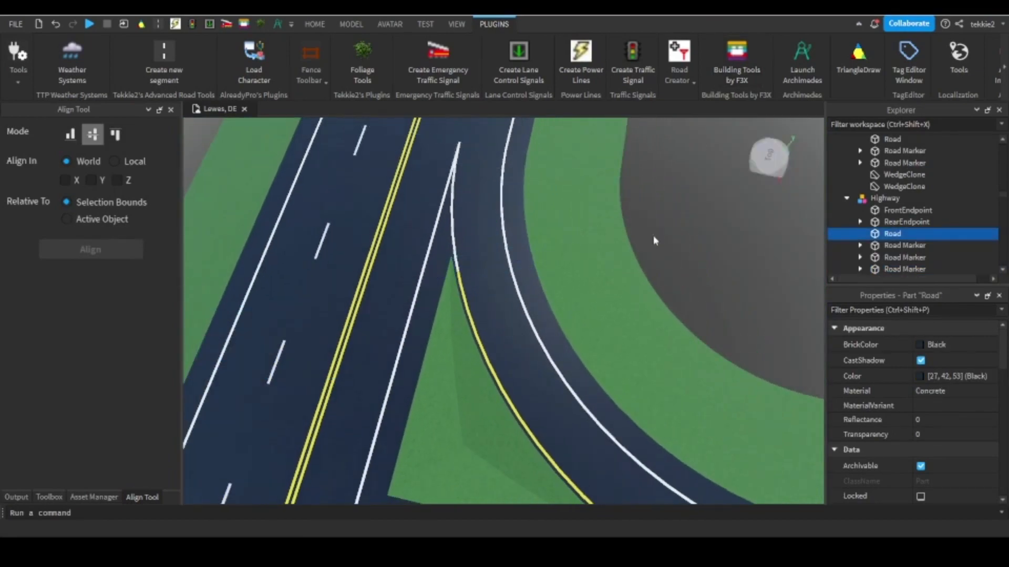
{"action": "left_click", "coordinate": [653, 237]}
{"action": "scroll", "coordinate": [628, 224], "scroll_direction": "down", "scroll_amount": 8}
{"action": "right_click_drag", "start_coordinate": [653, 237], "coordinate": [614, 219]}
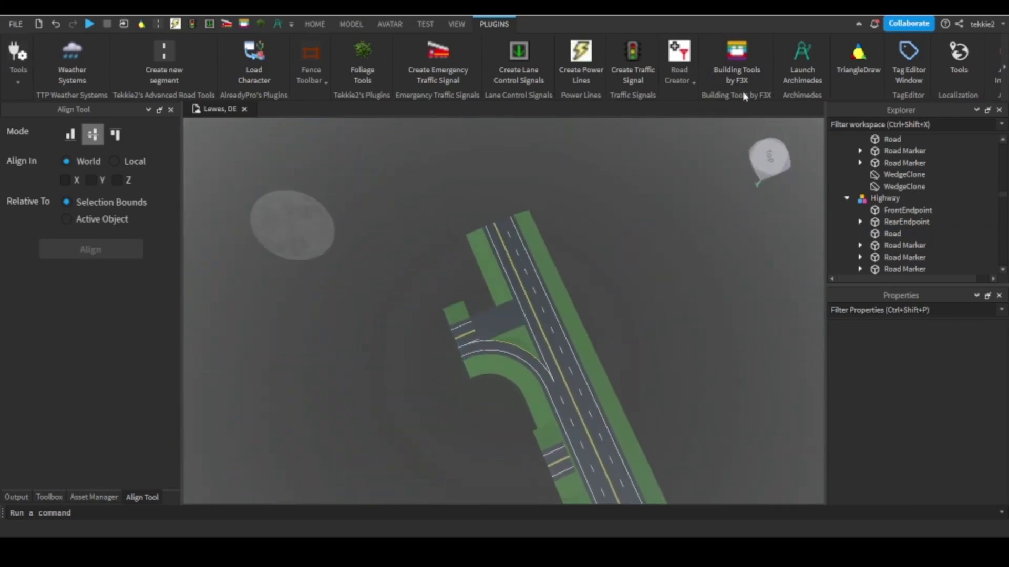
Lengthen the side road's grass strip to 158.65 so it meets the highway's edge.
{"action": "left_click", "coordinate": [737, 69]}
{"action": "left_click", "coordinate": [469, 310]}
{"action": "left_click_drag", "start_coordinate": [471, 308], "coordinate": [512, 276]}
{"action": "scroll", "coordinate": [511, 276], "scroll_direction": "up", "scroll_amount": 10}
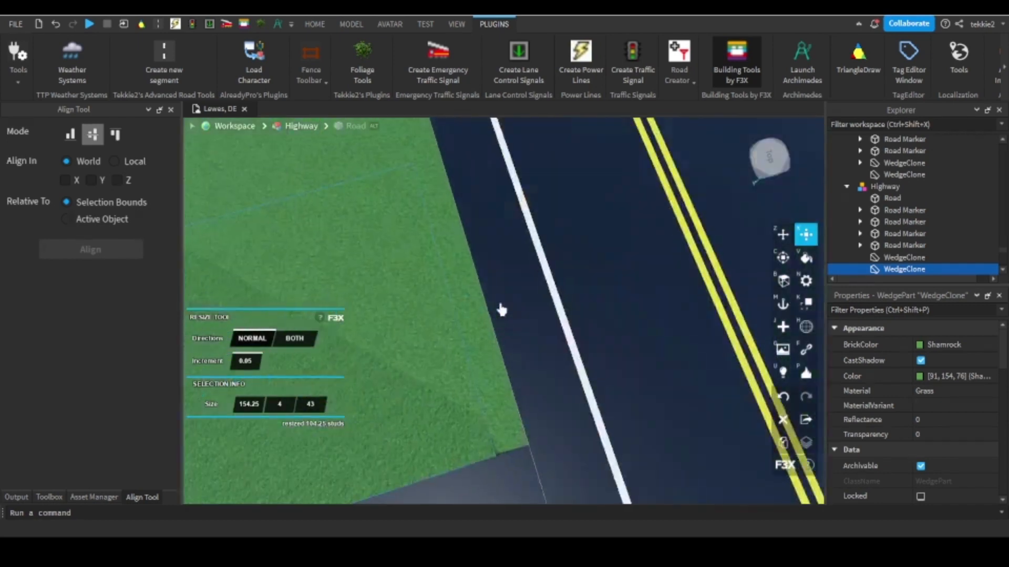
{"action": "scroll", "coordinate": [502, 310], "scroll_direction": "up", "scroll_amount": 3}
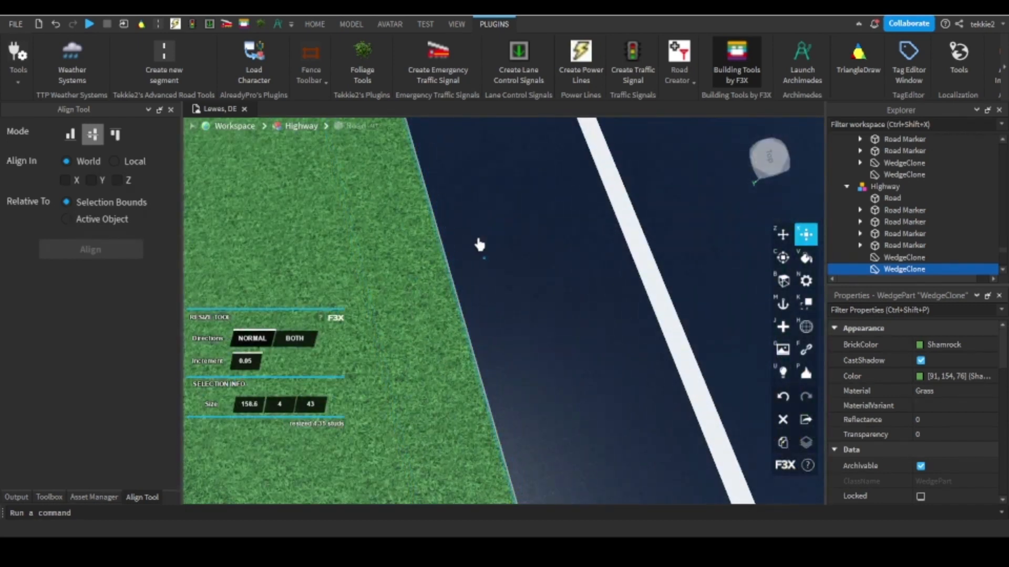
{"action": "scroll", "coordinate": [481, 245], "scroll_direction": "down", "scroll_amount": 8}
{"action": "right_click_drag", "start_coordinate": [472, 254], "coordinate": [474, 253]}
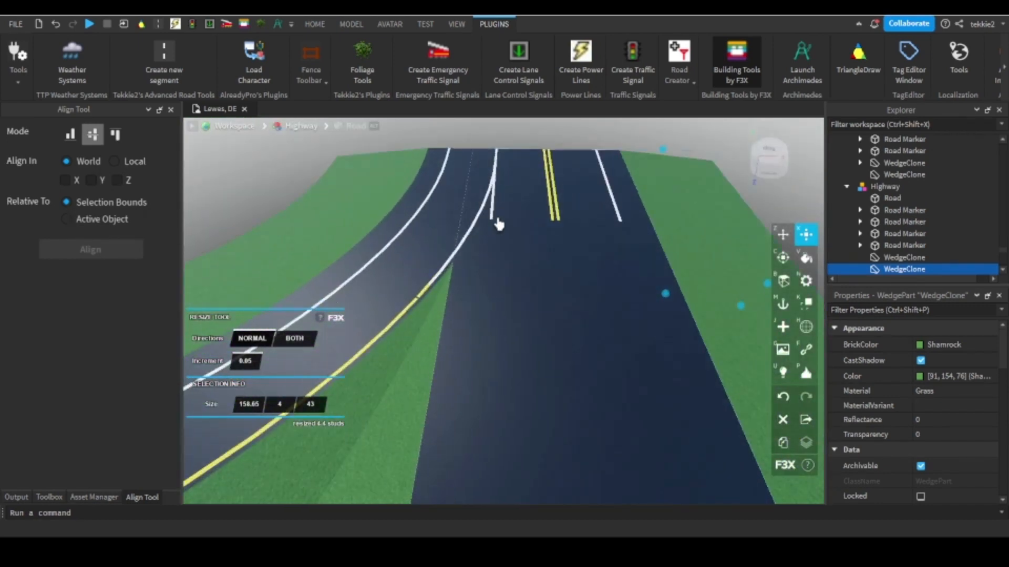
Select the side road's two white edge lines and double yellow centre line and lengthen all four to 158.65, up to the highway.
{"action": "left_click", "coordinate": [493, 216]}
{"action": "left_click", "coordinate": [555, 221], "text": "shift"}
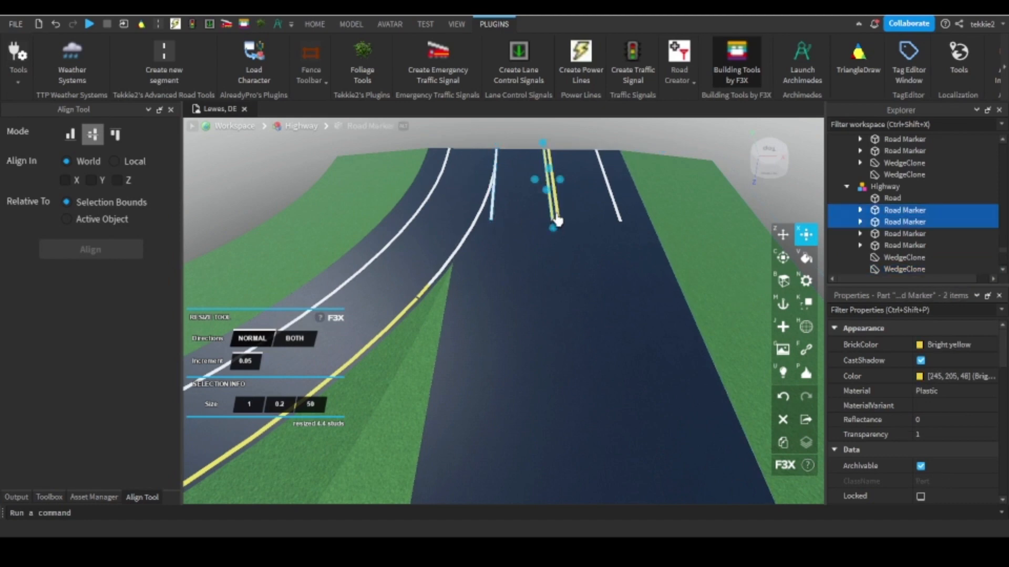
{"action": "left_click", "coordinate": [622, 225], "text": "shift"}
{"action": "left_click", "coordinate": [621, 226], "text": "shift"}
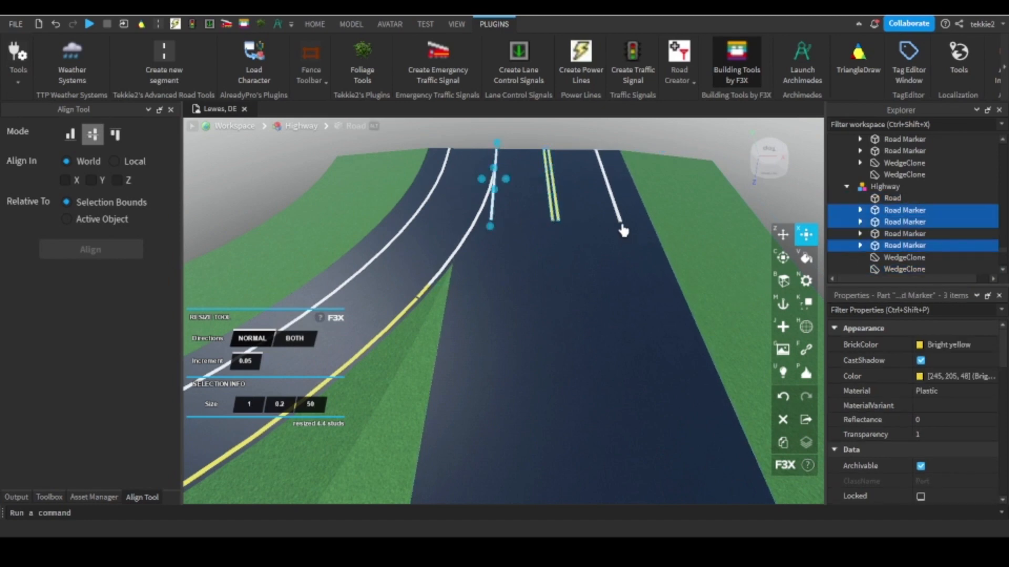
{"action": "mouse_move", "coordinate": [623, 236]}
{"action": "left_mouse_down"}
{"action": "mouse_move", "coordinate": [597, 228]}
{"action": "mouse_move", "coordinate": [552, 142]}
{"action": "mouse_move", "coordinate": [563, 158]}
{"action": "left_mouse_up"}
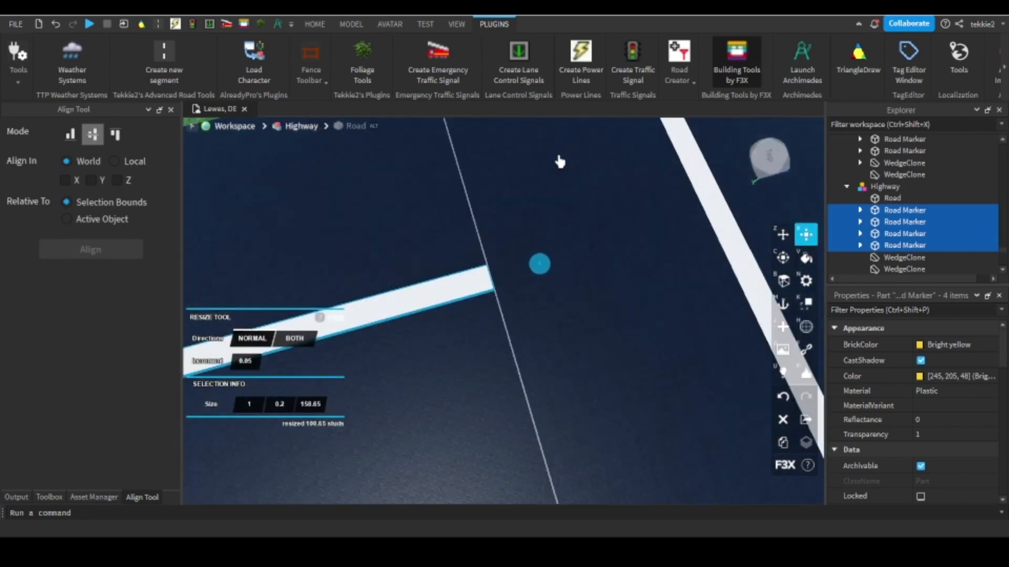
{"action": "key", "text": "s"}
{"action": "right_click_drag", "start_coordinate": [536, 174], "coordinate": [536, 174]}
{"action": "right_click_drag", "start_coordinate": [476, 196], "coordinate": [527, 180]}
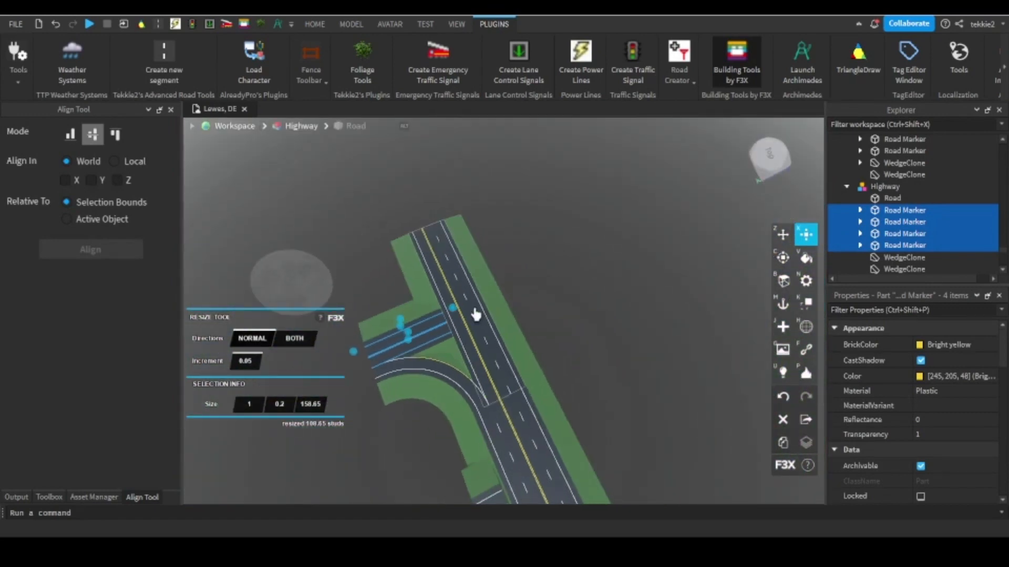
Clone the highway's double yellow centre line and shorten the copies to 143 with increment 1, ending them at the side-road junction.
{"action": "right_click_drag", "start_coordinate": [421, 333], "coordinate": [421, 333]}
{"action": "scroll", "coordinate": [524, 297], "scroll_direction": "up", "scroll_amount": 6}
{"action": "left_click", "coordinate": [527, 290]}
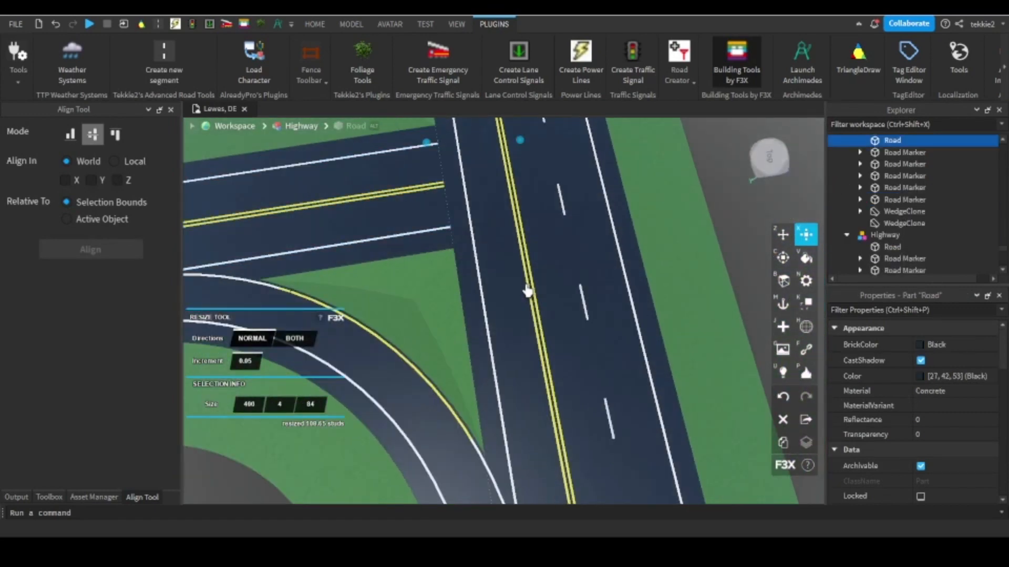
{"action": "left_click", "coordinate": [532, 288]}
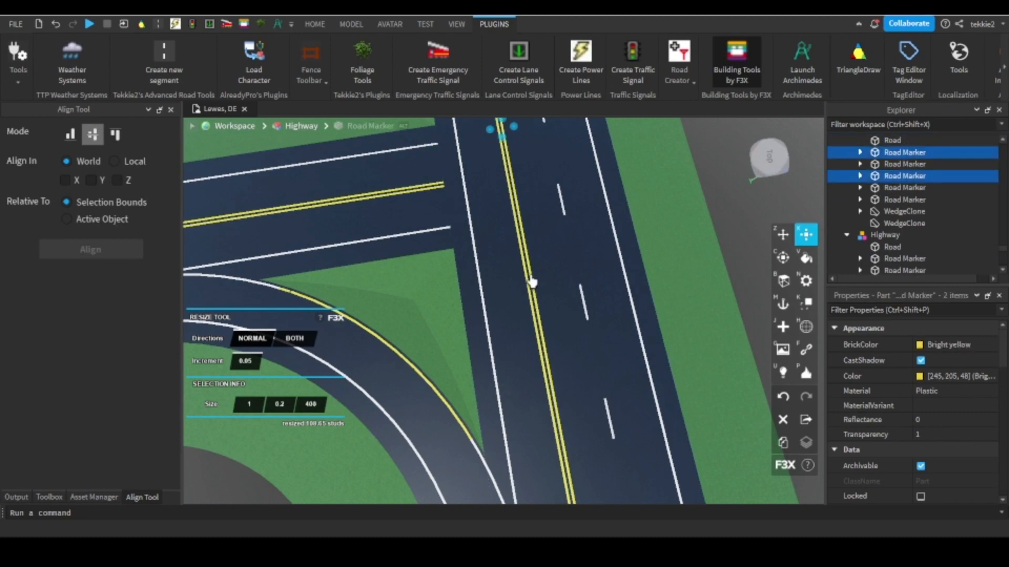
{"action": "right_click_drag", "start_coordinate": [532, 282], "coordinate": [532, 282]}
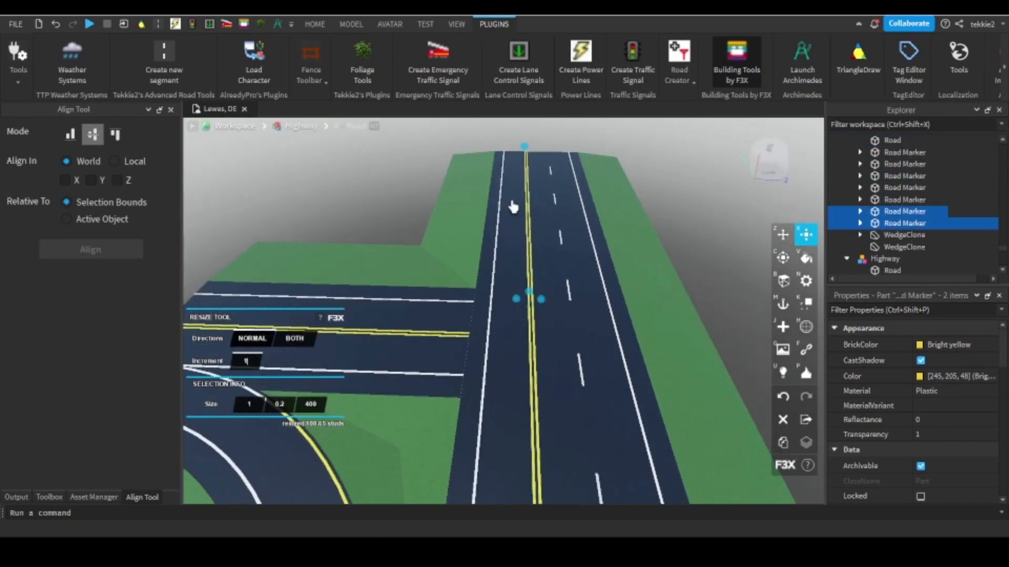
{"action": "left_click_drag", "start_coordinate": [527, 149], "coordinate": [516, 158]}
{"action": "right_click_drag", "start_coordinate": [516, 158], "coordinate": [515, 158]}
{"action": "left_click_drag", "start_coordinate": [515, 157], "coordinate": [641, 300]}
{"action": "right_click_drag", "start_coordinate": [515, 157], "coordinate": [515, 158]}
{"action": "scroll", "coordinate": [601, 364], "scroll_direction": "up", "scroll_amount": 5}
{"action": "left_click_drag", "start_coordinate": [642, 300], "coordinate": [618, 352]}
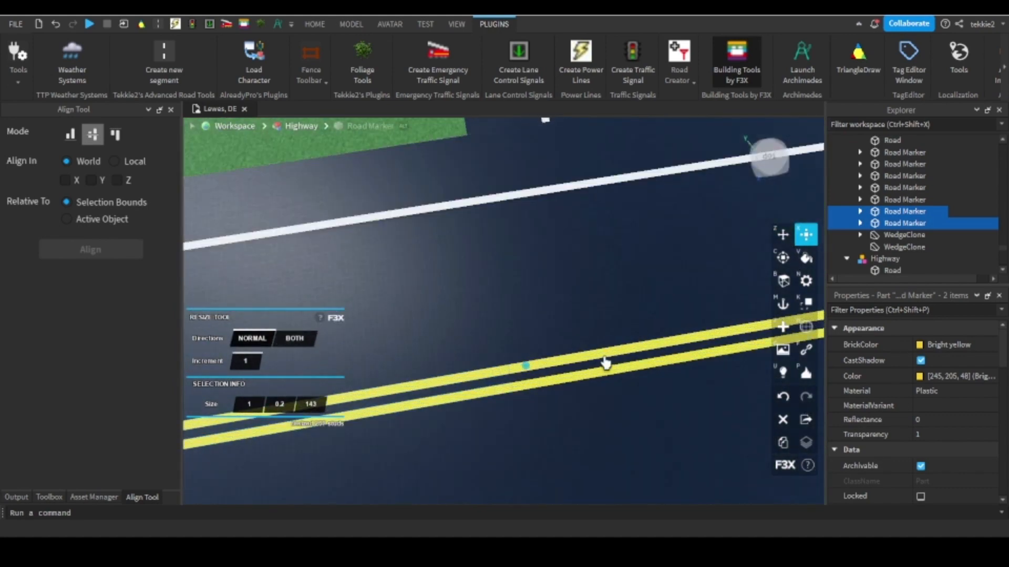
Shorten the original double yellow line by about 208 studs from its other end, opening a gap across the junction.
{"action": "left_click", "coordinate": [592, 374]}
{"action": "left_click", "coordinate": [594, 358], "text": "shift"}
{"action": "scroll", "coordinate": [599, 316], "scroll_direction": "down", "scroll_amount": 5}
{"action": "right_click_drag", "start_coordinate": [604, 245], "coordinate": [605, 243]}
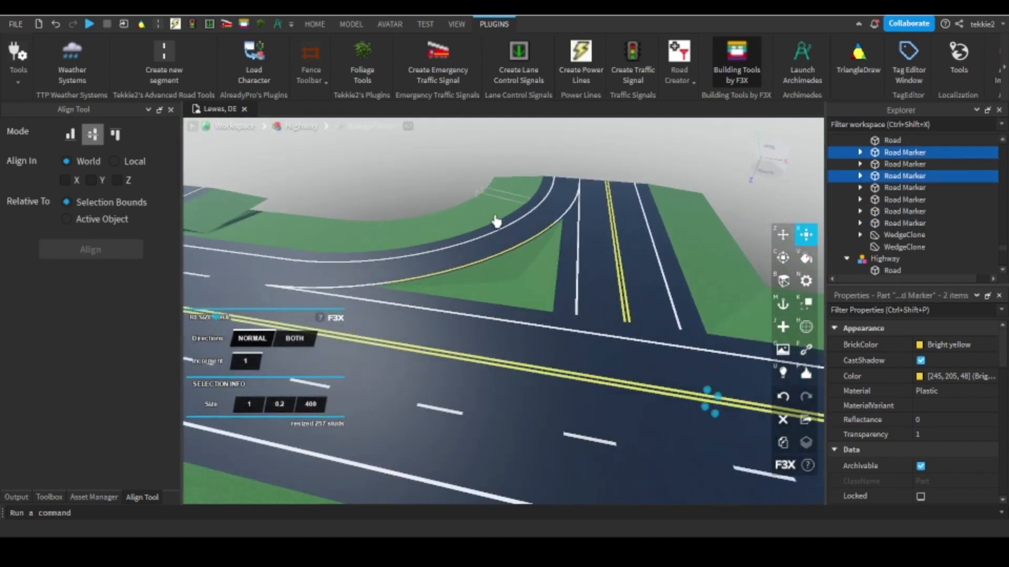
{"action": "right_click_drag", "start_coordinate": [496, 220], "coordinate": [503, 205]}
{"action": "left_click_drag", "start_coordinate": [448, 174], "coordinate": [456, 228]}
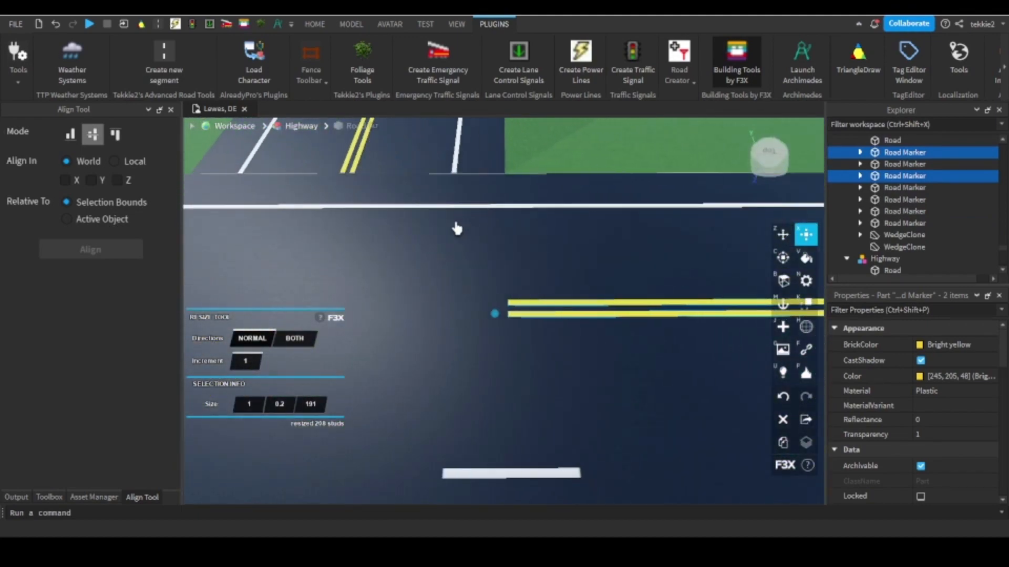
Clone the highway's dashed lane line beside the junction and shorten the copy to 100 using an increment of 50.
{"action": "scroll", "coordinate": [539, 314], "scroll_direction": "down", "scroll_amount": 8}
{"action": "right_click_drag", "start_coordinate": [527, 289], "coordinate": [443, 308]}
{"action": "left_click", "coordinate": [446, 308]}
{"action": "scroll", "coordinate": [444, 308], "scroll_direction": "down", "scroll_amount": 5}
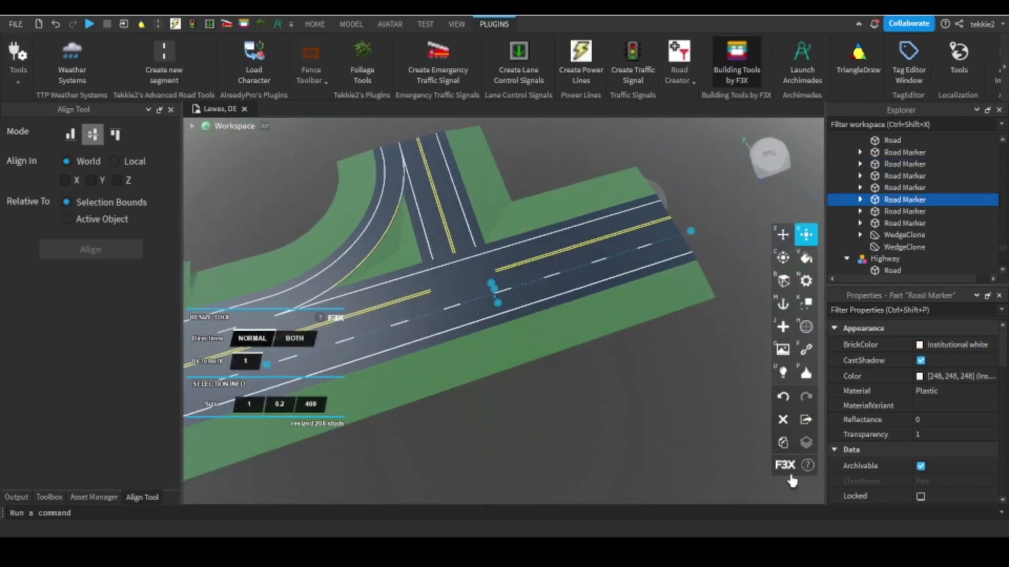
{"action": "left_click", "coordinate": [782, 443]}
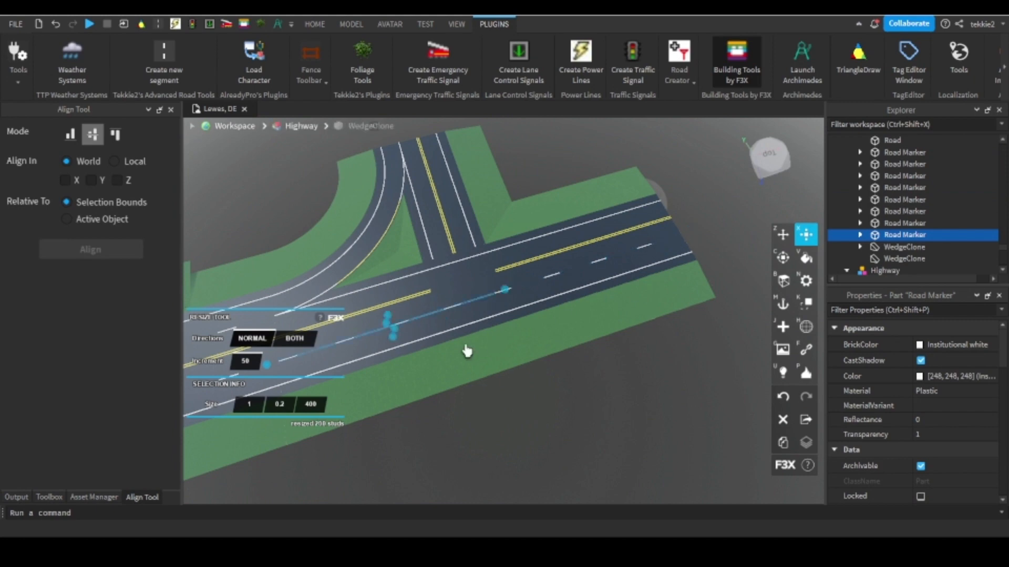
{"action": "scroll", "coordinate": [461, 297], "scroll_direction": "up", "scroll_amount": 5}
{"action": "mouse_move", "coordinate": [504, 290]}
{"action": "left_mouse_down"}
{"action": "mouse_move", "coordinate": [462, 297]}
{"action": "mouse_move", "coordinate": [457, 323]}
{"action": "mouse_move", "coordinate": [393, 359]}
{"action": "left_mouse_up"}
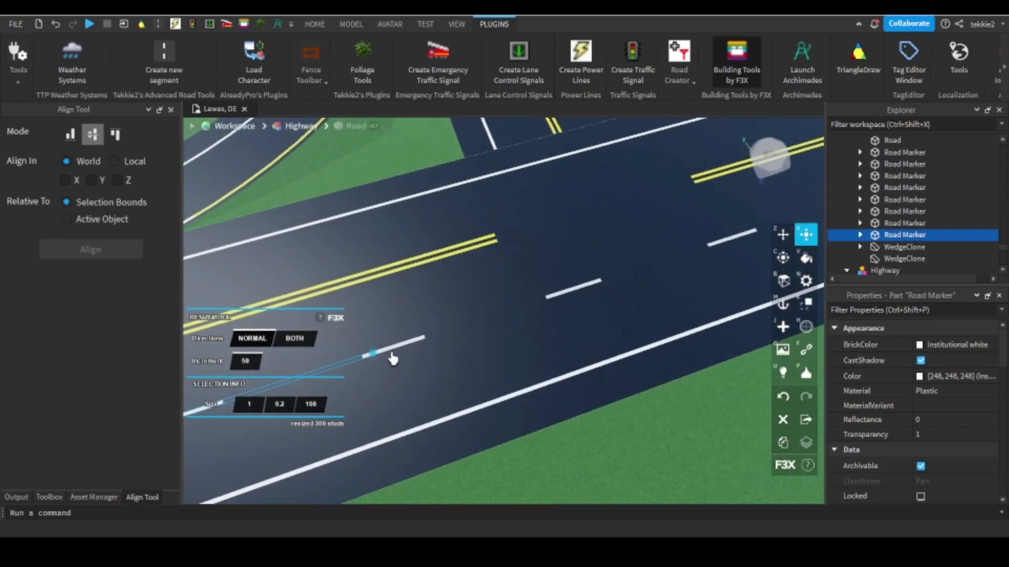
Shorten the original dashed lane line to 100 from its opposite end, clearing the dashes across the junction.
{"action": "left_click", "coordinate": [405, 352]}
{"action": "right_click_drag", "start_coordinate": [405, 352], "coordinate": [405, 349]}
{"action": "scroll", "coordinate": [405, 349], "scroll_direction": "down", "scroll_amount": 5}
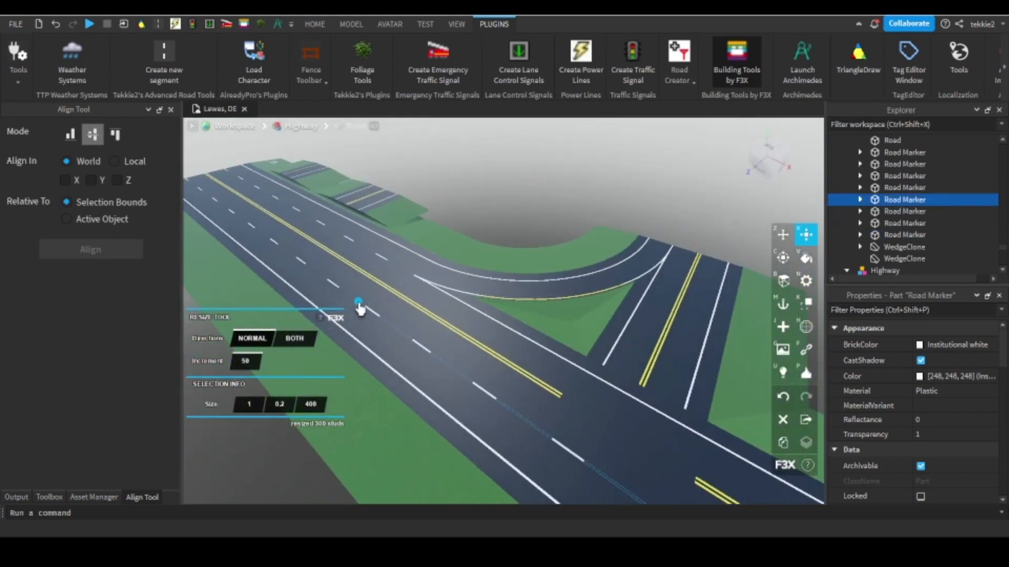
{"action": "right_click_drag", "start_coordinate": [359, 309], "coordinate": [360, 309]}
{"action": "mouse_move", "coordinate": [359, 308]}
{"action": "left_mouse_down"}
{"action": "mouse_move", "coordinate": [453, 347]}
{"action": "mouse_move", "coordinate": [608, 333]}
{"action": "mouse_move", "coordinate": [628, 308]}
{"action": "left_mouse_up"}
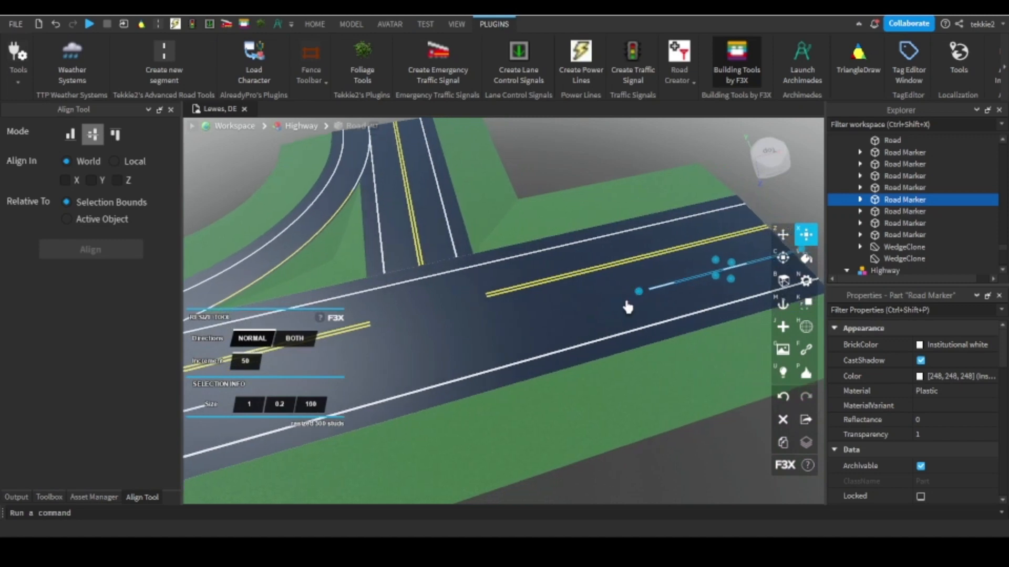
Clone the highway's outer white edge line, move the copy inward in line with the lane dashes, and shorten it to 150.
{"action": "left_click", "coordinate": [598, 348]}
{"action": "scroll", "coordinate": [597, 348], "scroll_direction": "down", "scroll_amount": 1}
{"action": "key", "text": "z"}
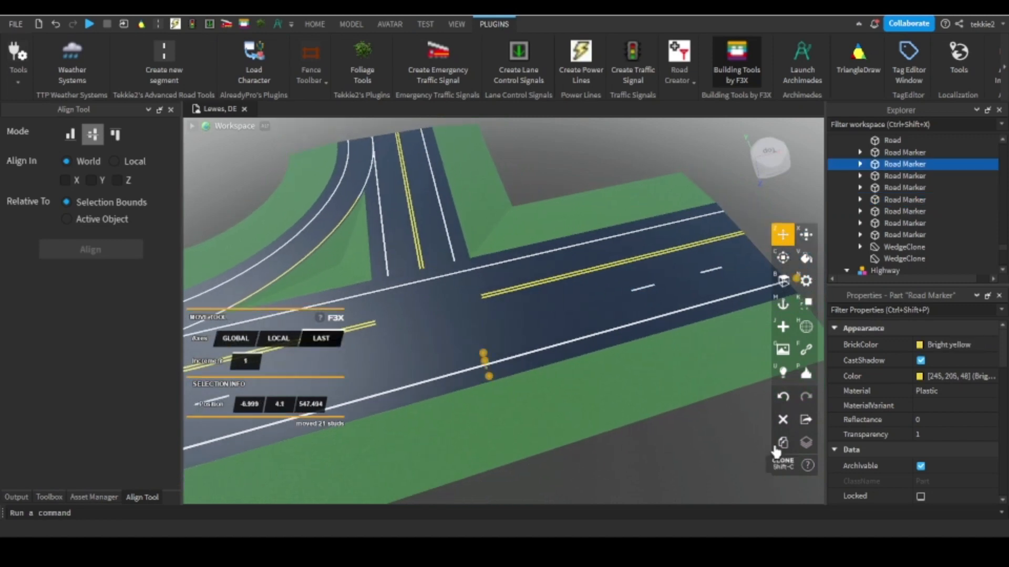
{"action": "left_click", "coordinate": [482, 375]}
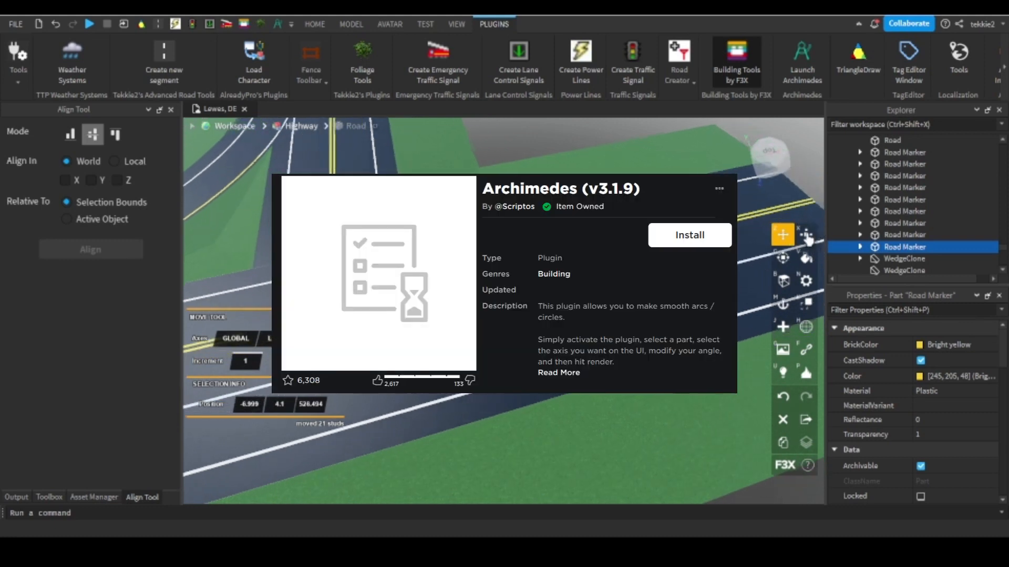
{"action": "left_click", "coordinate": [807, 236]}
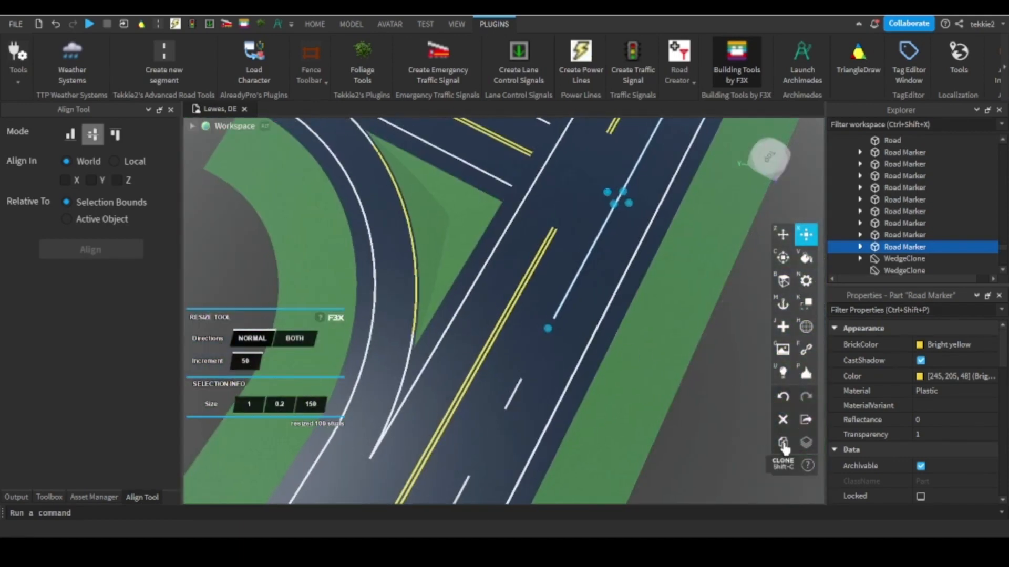
Clone the new solid lane line and shorten the copy to 50, keeping it at the end nearest the ramp merge.
{"action": "left_click", "coordinate": [782, 444]}
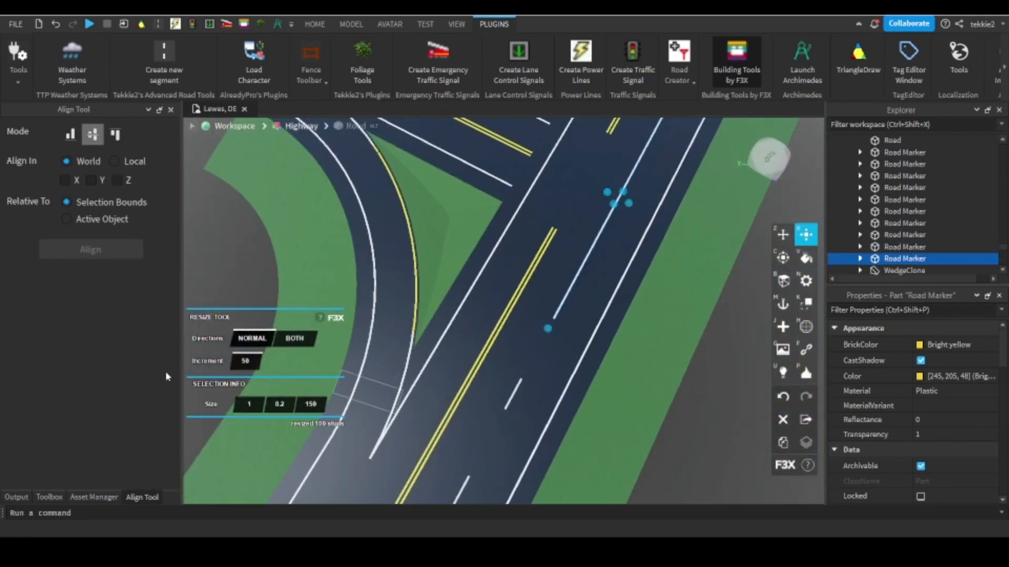
{"action": "right_click_drag", "start_coordinate": [614, 197], "coordinate": [604, 181]}
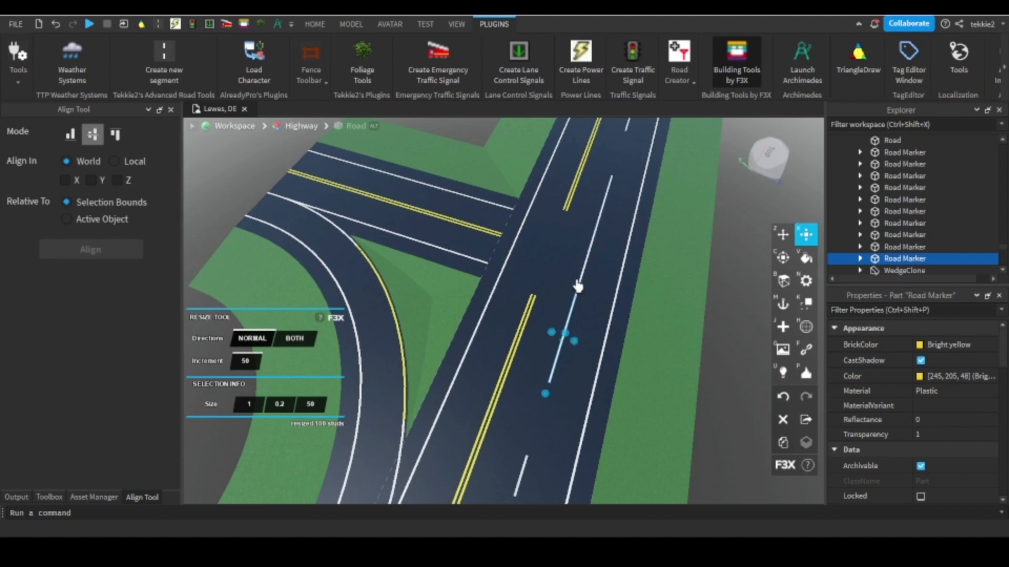
{"action": "scroll", "coordinate": [578, 287], "scroll_direction": "up", "scroll_amount": 5}
{"action": "mouse_move", "coordinate": [578, 288]}
{"action": "right_mouse_down"}
{"action": "mouse_move", "coordinate": [574, 314]}
{"action": "mouse_move", "coordinate": [538, 295]}
{"action": "right_mouse_up"}
{"action": "scroll", "coordinate": [538, 295], "scroll_direction": "down", "scroll_amount": 5}
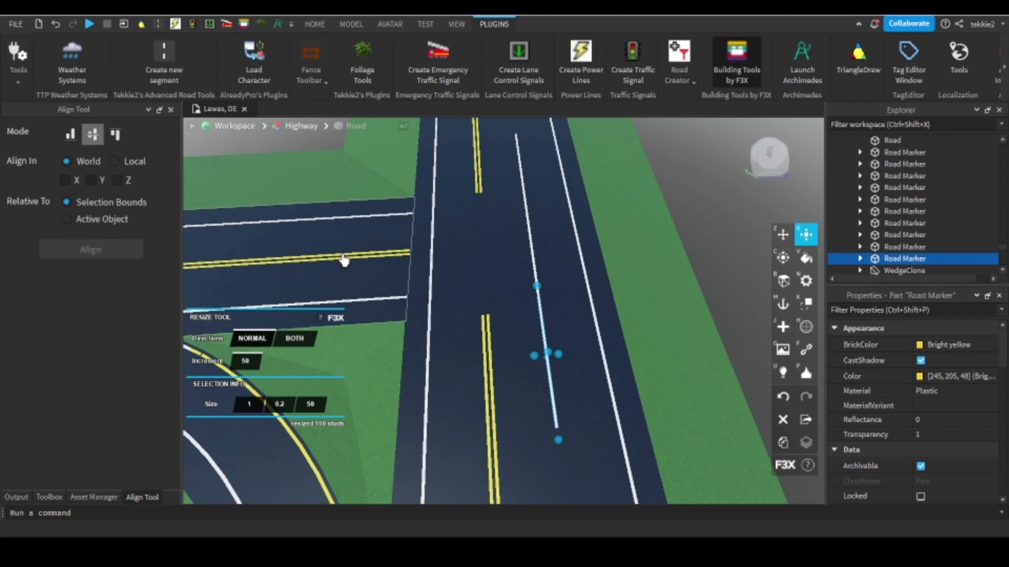
Lengthen the side road's white edge line nearest the ramp to 168.65 with increment 1, joining it to the highway's white line.
{"action": "scroll", "coordinate": [344, 260], "scroll_direction": "up", "scroll_amount": 5}
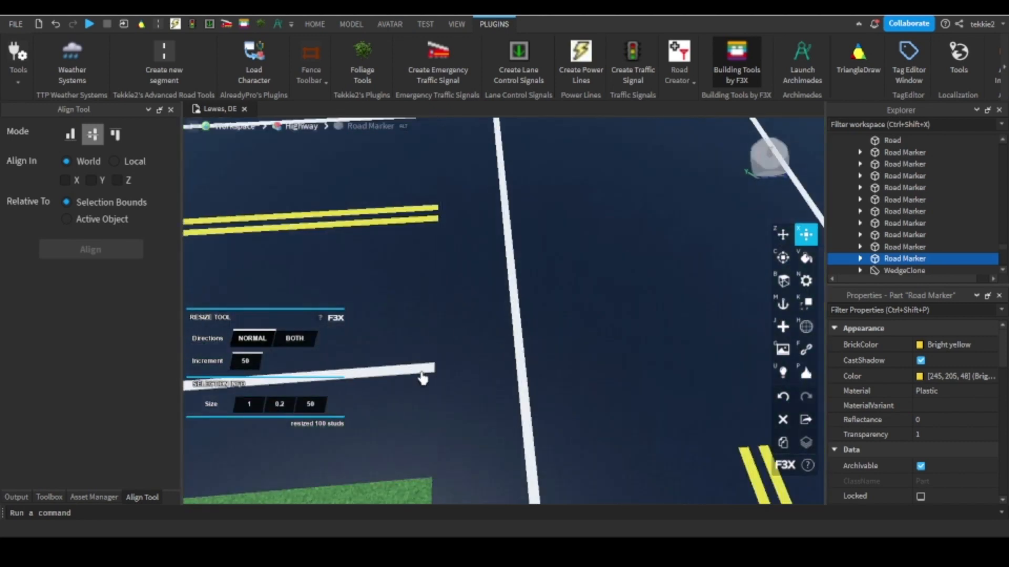
{"action": "left_click", "coordinate": [422, 374]}
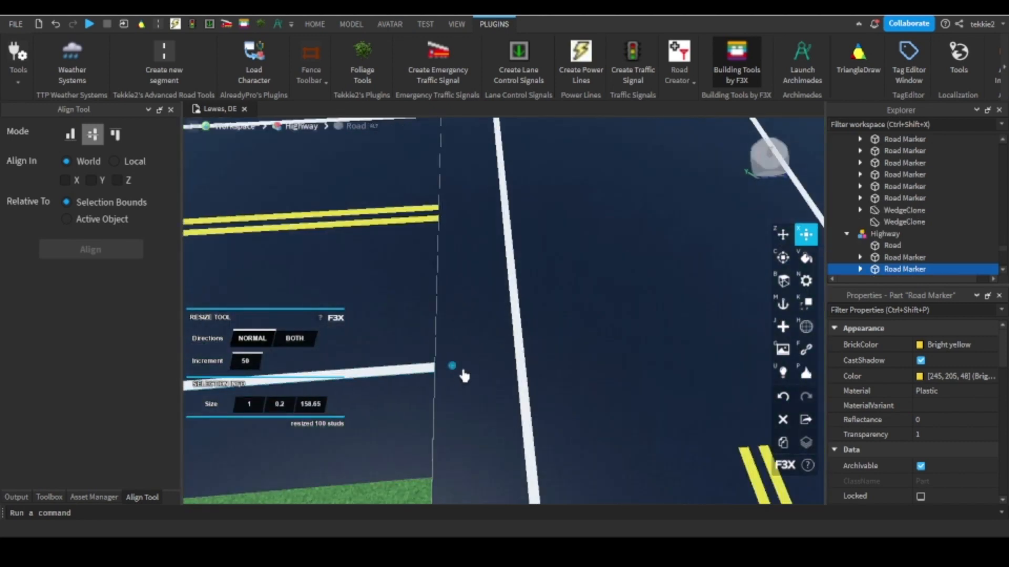
{"action": "left_click_drag", "start_coordinate": [453, 367], "coordinate": [583, 378]}
{"action": "scroll", "coordinate": [582, 377], "scroll_direction": "up", "scroll_amount": 3}
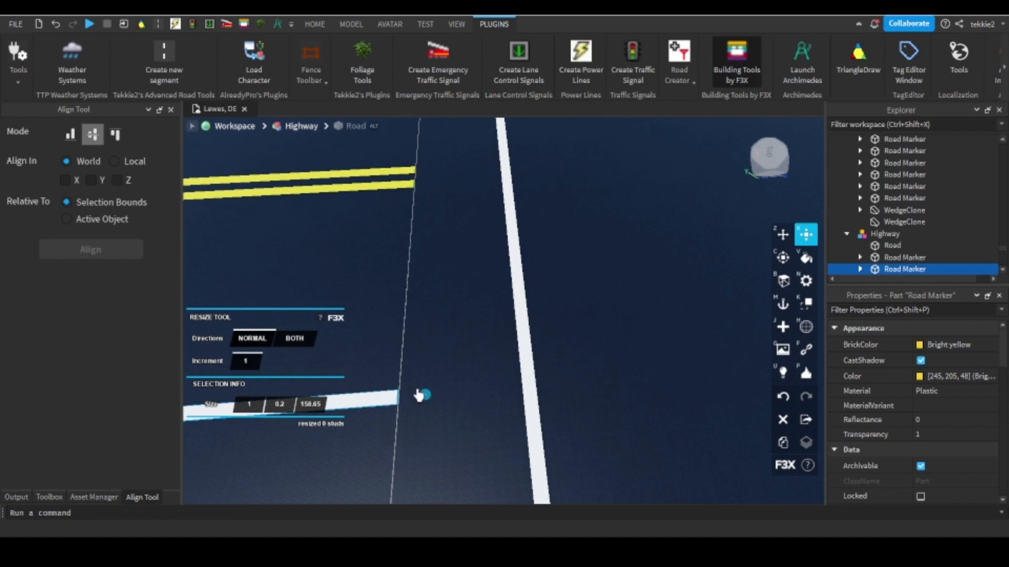
{"action": "scroll", "coordinate": [560, 407], "scroll_direction": "up", "scroll_amount": 8}
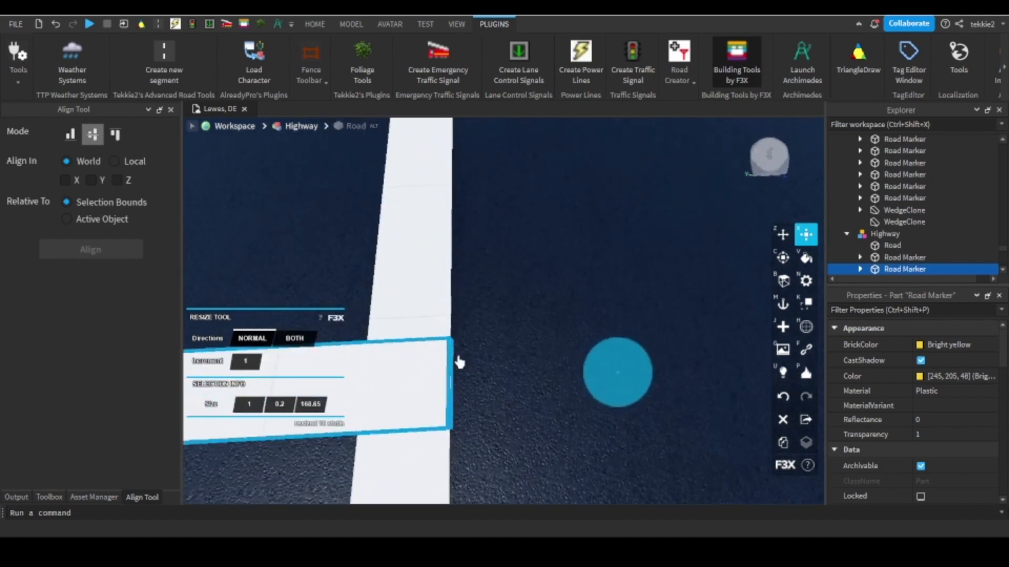
Clone the highway's white edge line, shorten the copy to 153, and fine-tune its end onto the side road's edge line with increment 0.05.
{"action": "left_click_drag", "start_coordinate": [459, 362], "coordinate": [444, 218]}
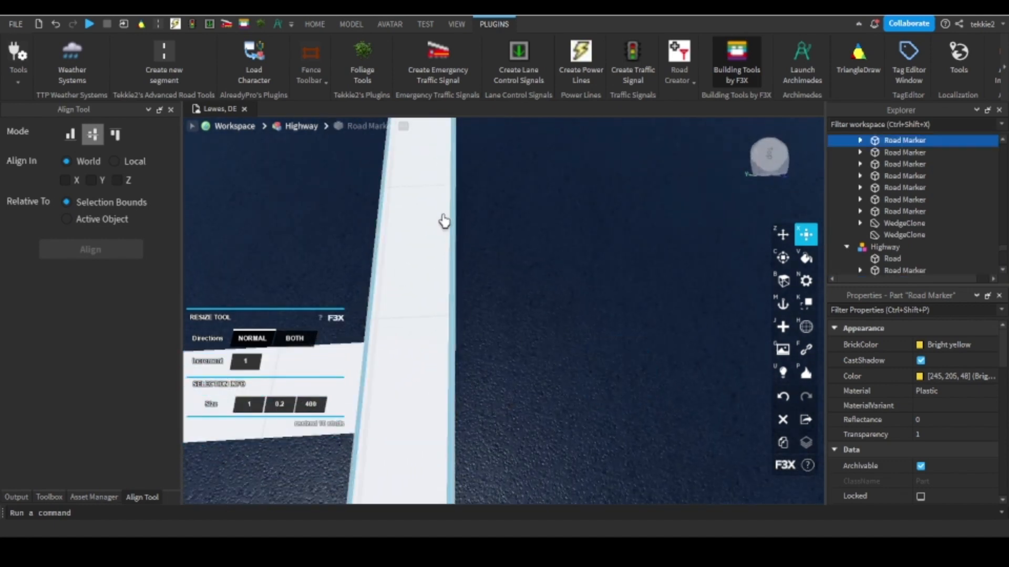
{"action": "scroll", "coordinate": [603, 320], "scroll_direction": "down", "scroll_amount": 10}
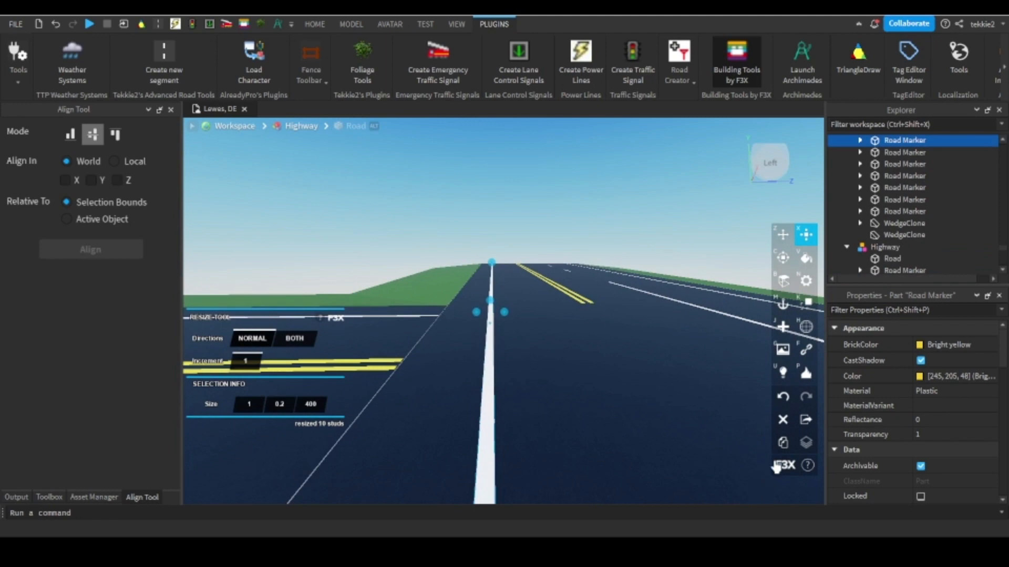
{"action": "key", "text": "a"}
{"action": "left_click", "coordinate": [779, 448]}
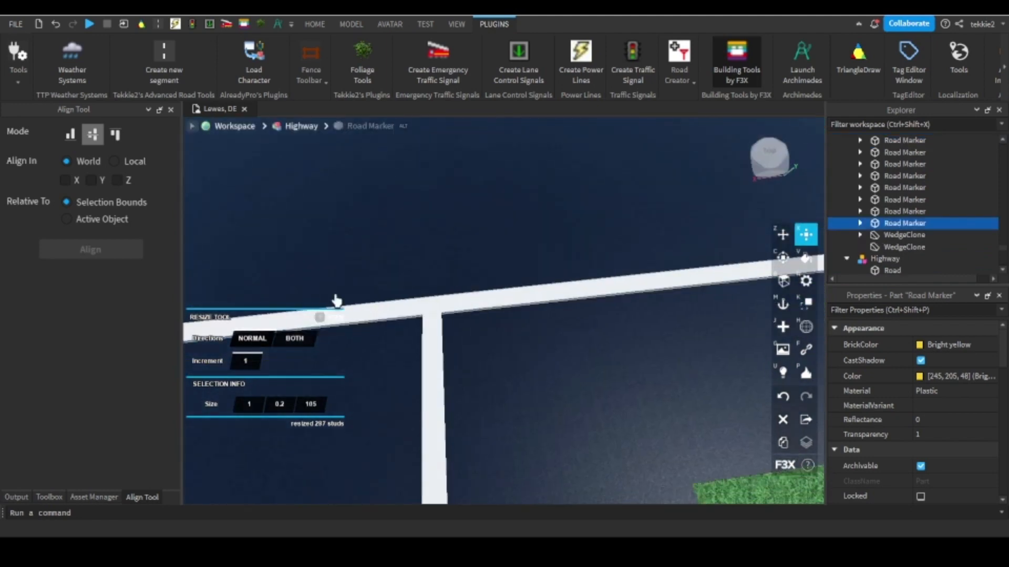
{"action": "scroll", "coordinate": [339, 298], "scroll_direction": "down", "scroll_amount": 5}
{"action": "scroll", "coordinate": [526, 295], "scroll_direction": "up", "scroll_amount": 3}
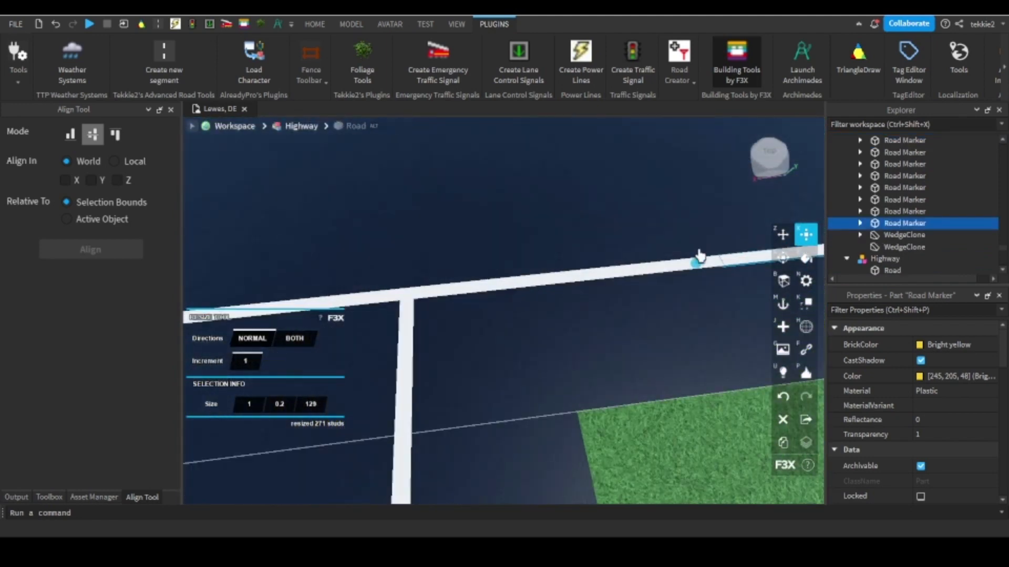
{"action": "left_click_drag", "start_coordinate": [696, 268], "coordinate": [437, 305]}
{"action": "scroll", "coordinate": [428, 305], "scroll_direction": "up", "scroll_amount": 5}
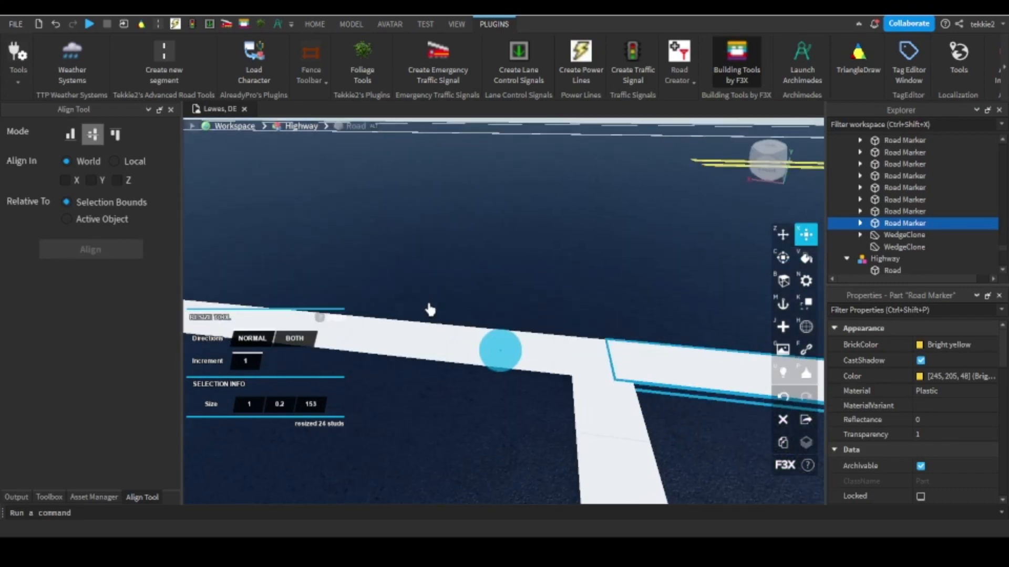
{"action": "type", "text": "0.05"}
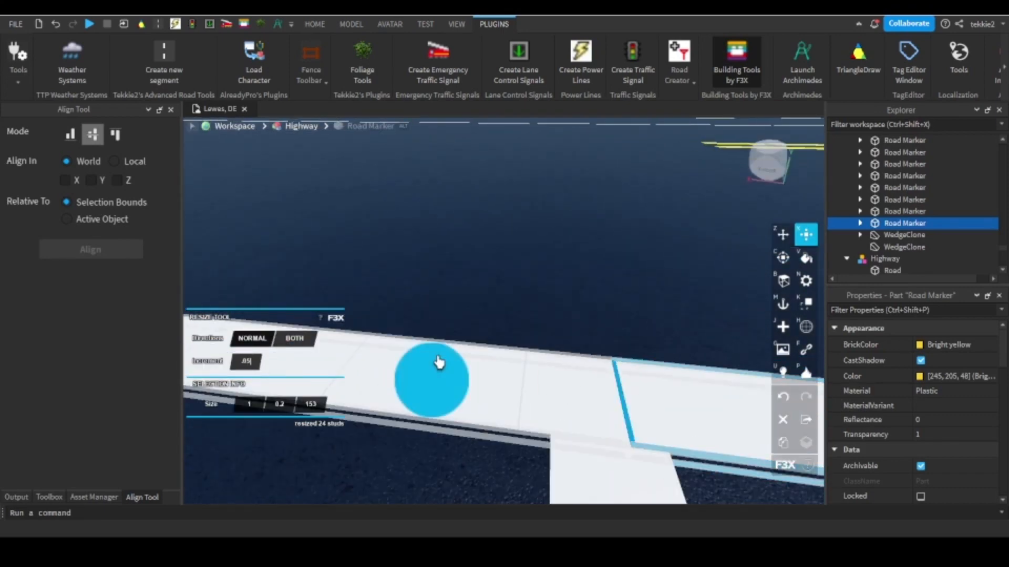
{"action": "left_click_drag", "start_coordinate": [439, 360], "coordinate": [374, 379]}
Shorten the highway's original white edge line to 200.05 from the junction end, clearing the side road opening.
{"action": "left_click", "coordinate": [515, 378]}
{"action": "scroll", "coordinate": [544, 376], "scroll_direction": "down", "scroll_amount": 6}
{"action": "mouse_move", "coordinate": [525, 378]}
{"action": "right_mouse_down"}
{"action": "mouse_move", "coordinate": [546, 376]}
{"action": "mouse_move", "coordinate": [578, 352]}
{"action": "right_mouse_up"}
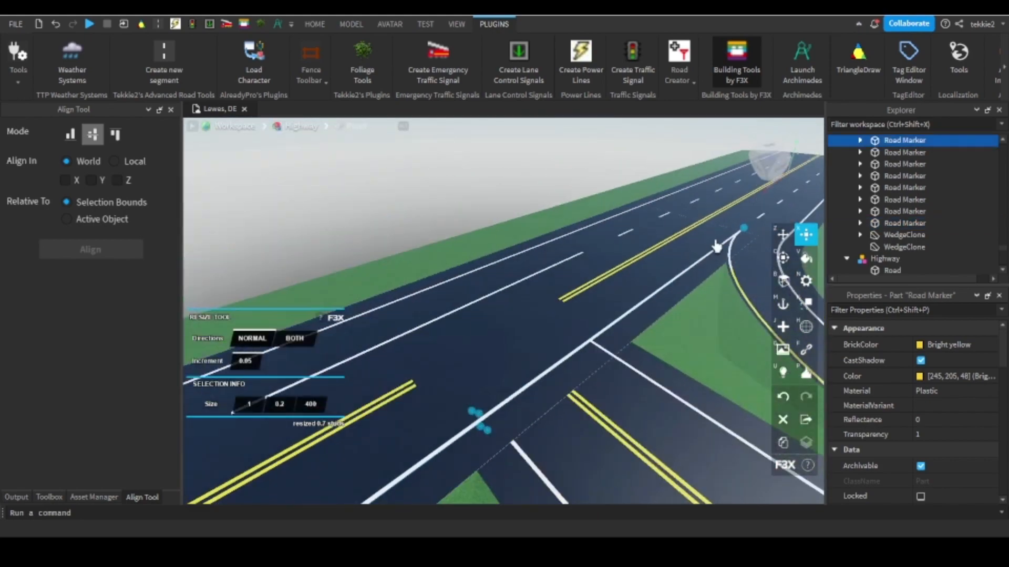
Lengthen the side road's opposite white edge line by 10 into the highway, using increment 1.
{"action": "left_click", "coordinate": [523, 440]}
{"action": "right_click_drag", "start_coordinate": [521, 441], "coordinate": [529, 441]}
{"action": "scroll", "coordinate": [514, 189], "scroll_direction": "up", "scroll_amount": 5}
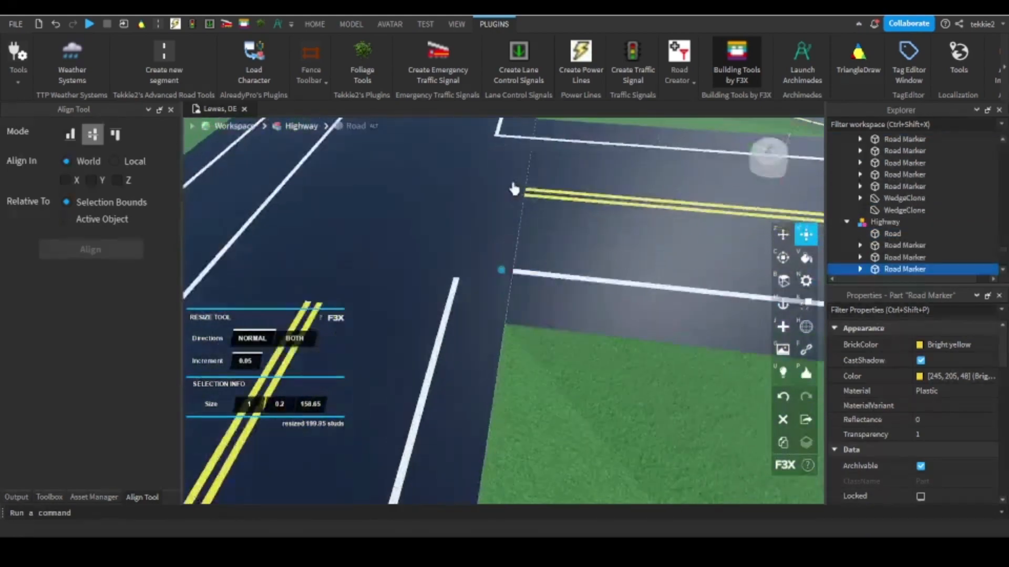
{"action": "right_click_drag", "start_coordinate": [513, 189], "coordinate": [515, 195]}
{"action": "scroll", "coordinate": [516, 199], "scroll_direction": "down", "scroll_amount": 3}
{"action": "left_click", "coordinate": [244, 363]}
{"action": "type", "text": "1"}
{"action": "right_click_drag", "start_coordinate": [537, 418], "coordinate": [556, 422]}
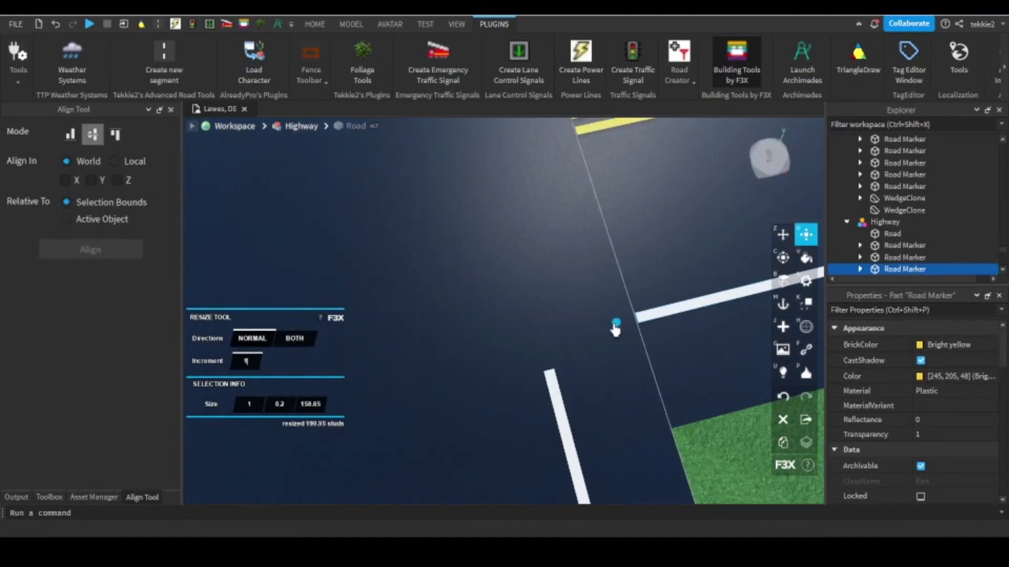
Extend the highway's shortened white edge line by 3.25 with increment 0.05, joining it to the side road's edge line at the corner.
{"action": "left_click", "coordinate": [551, 379]}
{"action": "right_click_drag", "start_coordinate": [552, 378], "coordinate": [558, 376]}
{"action": "scroll", "coordinate": [558, 321], "scroll_direction": "up", "scroll_amount": 5}
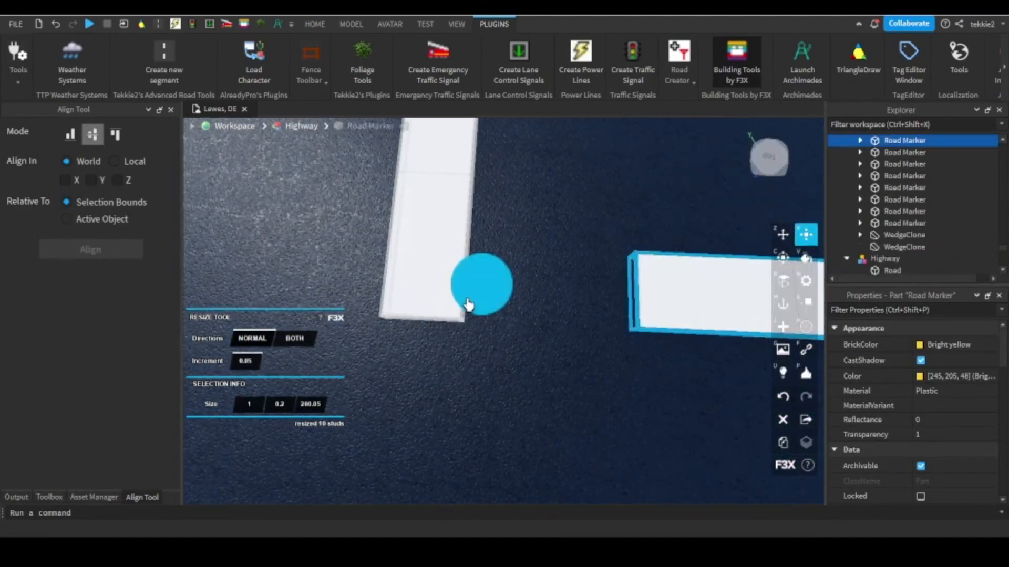
{"action": "left_click_drag", "start_coordinate": [469, 305], "coordinate": [229, 290]}
{"action": "scroll", "coordinate": [613, 233], "scroll_direction": "down", "scroll_amount": 10}
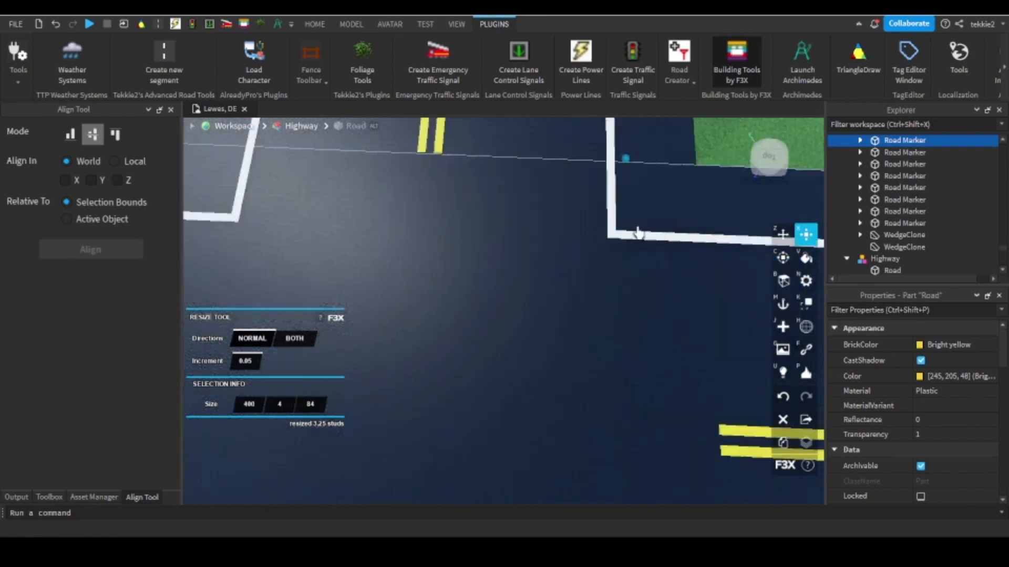
Try shortening the highway's solid lane line to 80 with increment 1, then undo it.
{"action": "left_click", "coordinate": [530, 377]}
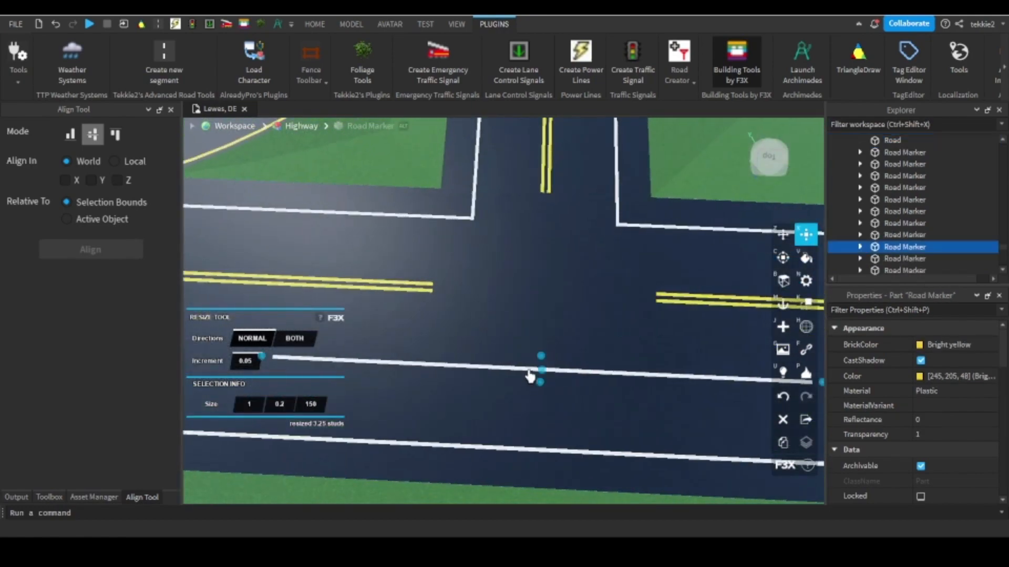
{"action": "mouse_move", "coordinate": [530, 376]}
{"action": "right_mouse_down"}
{"action": "mouse_move", "coordinate": [538, 439]}
{"action": "mouse_move", "coordinate": [531, 420]}
{"action": "right_mouse_up"}
{"action": "scroll", "coordinate": [531, 420], "scroll_direction": "up", "scroll_amount": 4}
{"action": "left_click", "coordinate": [244, 362]}
{"action": "type", "text": "1"}
{"action": "right_click_drag", "start_coordinate": [652, 363], "coordinate": [685, 364]}
{"action": "scroll", "coordinate": [684, 365], "scroll_direction": "down", "scroll_amount": 3}
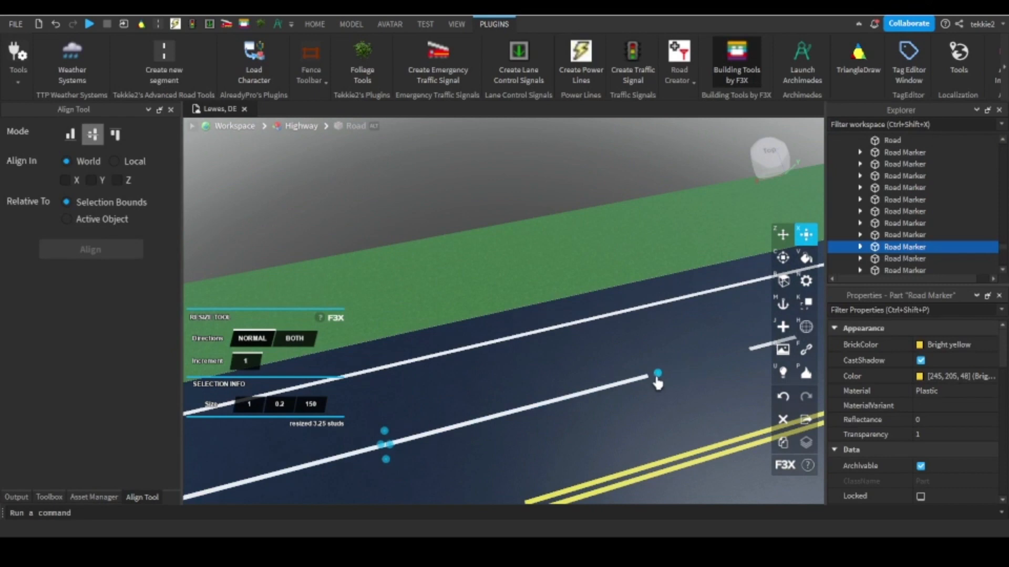
{"action": "scroll", "coordinate": [570, 331], "scroll_direction": "up", "scroll_amount": 2}
{"action": "key", "text": "ctrl+z"}
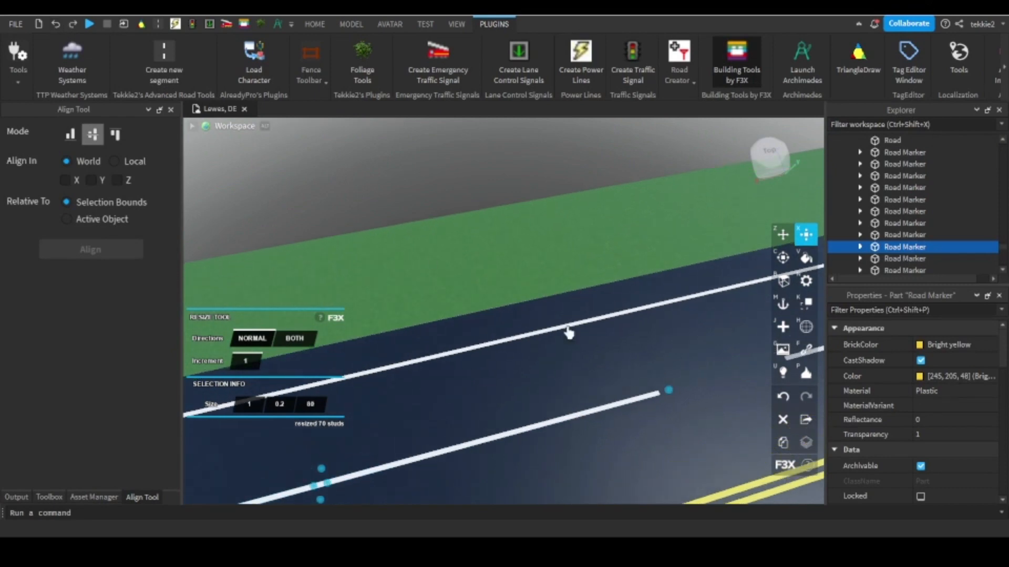
Select the 50-long solid lane line piece and enable an Archimedes arc preview from it in the alternate Z direction.
{"action": "mouse_move", "coordinate": [569, 331]}
{"action": "right_mouse_down"}
{"action": "mouse_move", "coordinate": [452, 412]}
{"action": "mouse_move", "coordinate": [635, 394]}
{"action": "mouse_move", "coordinate": [405, 361]}
{"action": "mouse_move", "coordinate": [237, 357]}
{"action": "right_mouse_up"}
{"action": "scroll", "coordinate": [453, 412], "scroll_direction": "up", "scroll_amount": 4}
{"action": "left_click", "coordinate": [612, 392]}
{"action": "left_click", "coordinate": [611, 390]}
{"action": "left_click", "coordinate": [612, 387]}
{"action": "scroll", "coordinate": [237, 357], "scroll_direction": "down", "scroll_amount": 5}
{"action": "scroll", "coordinate": [565, 310], "scroll_direction": "down", "scroll_amount": 2}
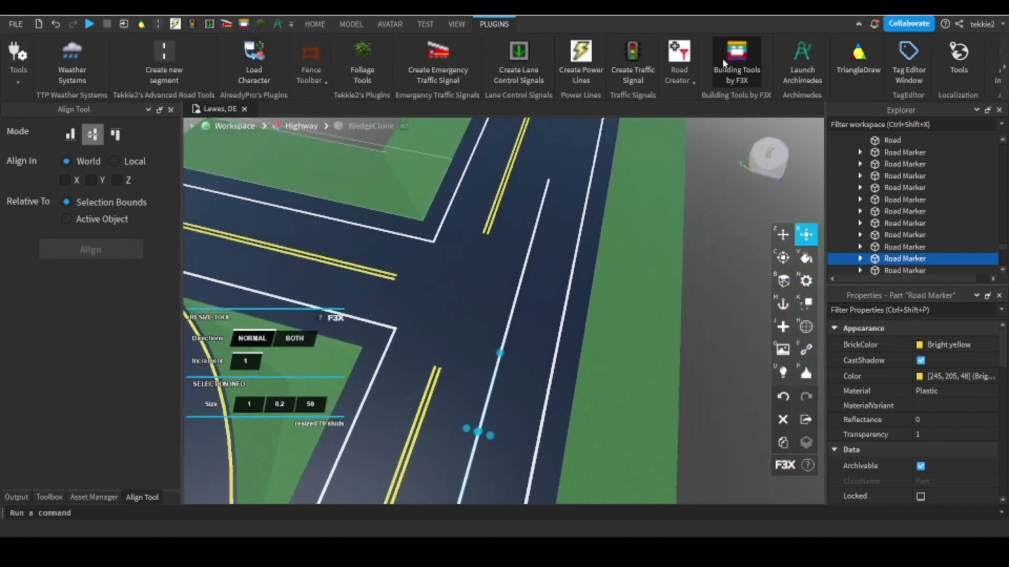
{"action": "left_click", "coordinate": [797, 59]}
{"action": "right_click_drag", "start_coordinate": [525, 294], "coordinate": [538, 320]}
{"action": "key", "text": "a"}
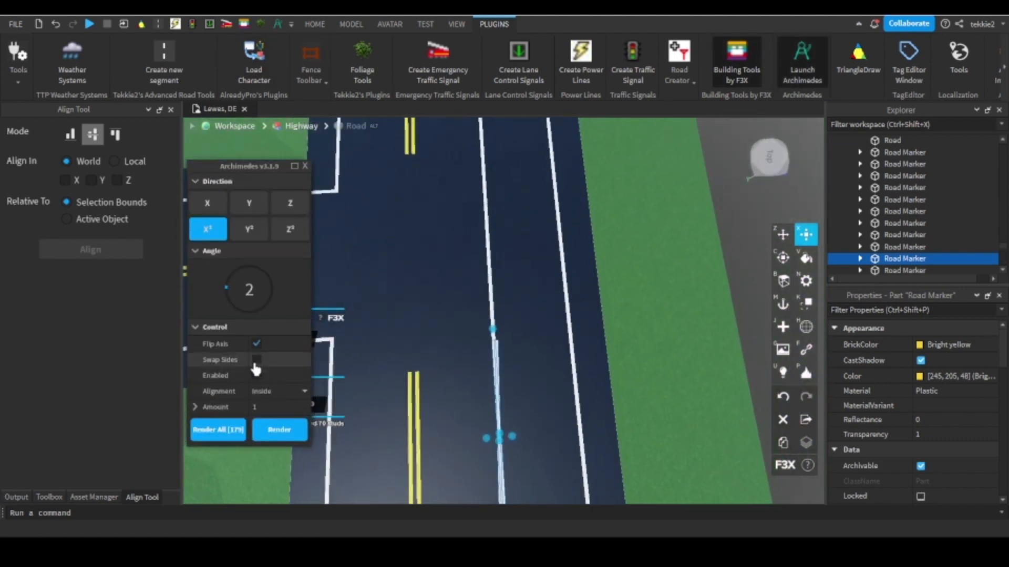
{"action": "key", "text": "w"}
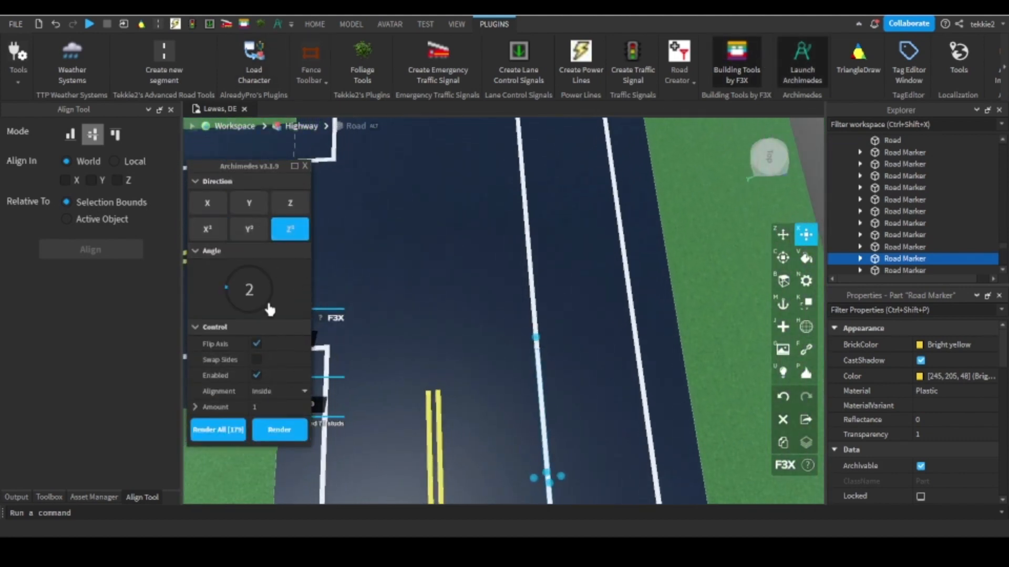
{"action": "left_click", "coordinate": [298, 231]}
Swap the arc's sides, set its angle to 5, and render one segment bending toward the side road.
{"action": "right_click_drag", "start_coordinate": [451, 223], "coordinate": [484, 216]}
{"action": "scroll", "coordinate": [484, 216], "scroll_direction": "down", "scroll_amount": 1}
{"action": "scroll", "coordinate": [484, 216], "scroll_direction": "up", "scroll_amount": 1}
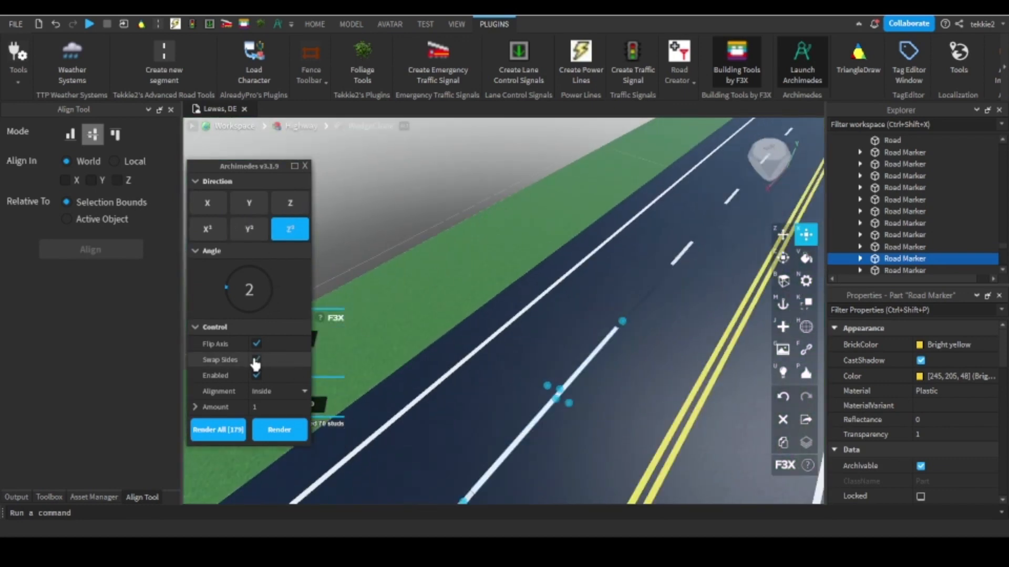
{"action": "right_click_drag", "start_coordinate": [359, 376], "coordinate": [366, 376]}
{"action": "right_click_drag", "start_coordinate": [393, 344], "coordinate": [404, 337]}
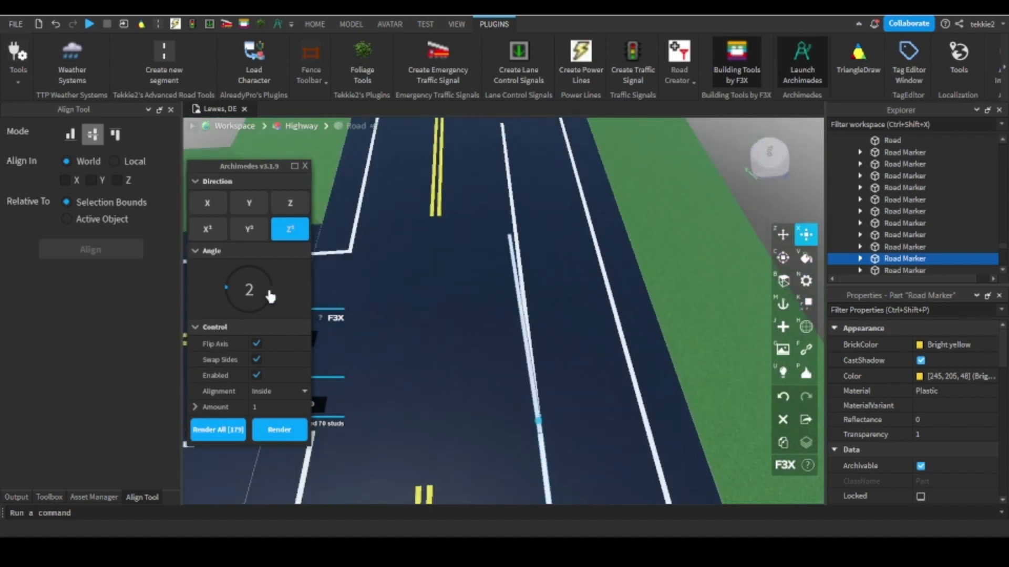
{"action": "mouse_move", "coordinate": [605, 308]}
{"action": "right_mouse_down"}
{"action": "mouse_move", "coordinate": [499, 327]}
{"action": "mouse_move", "coordinate": [604, 333]}
{"action": "mouse_move", "coordinate": [550, 299]}
{"action": "right_mouse_up"}
{"action": "right_click_drag", "start_coordinate": [653, 294], "coordinate": [324, 362]}
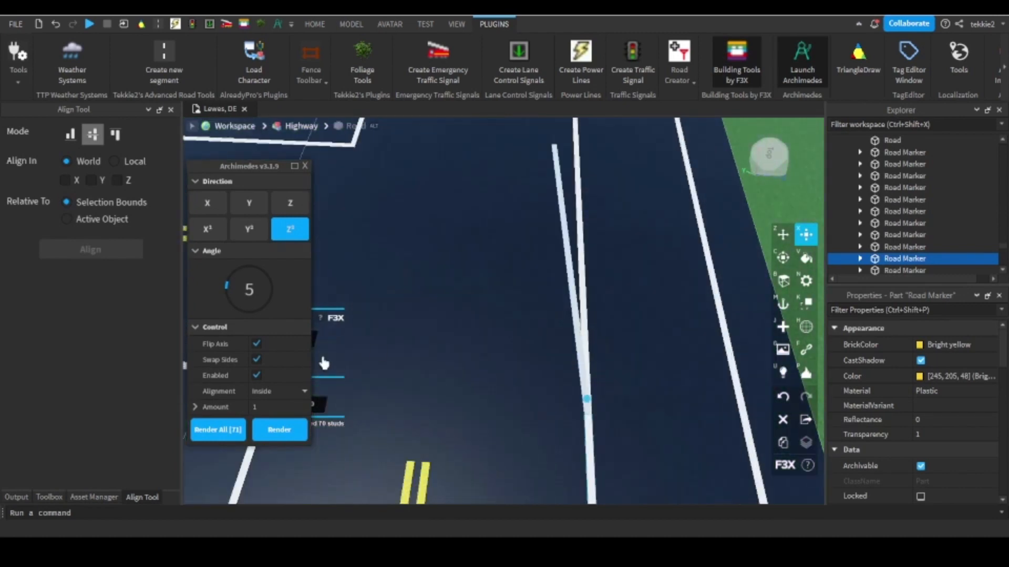
{"action": "left_click", "coordinate": [280, 429]}
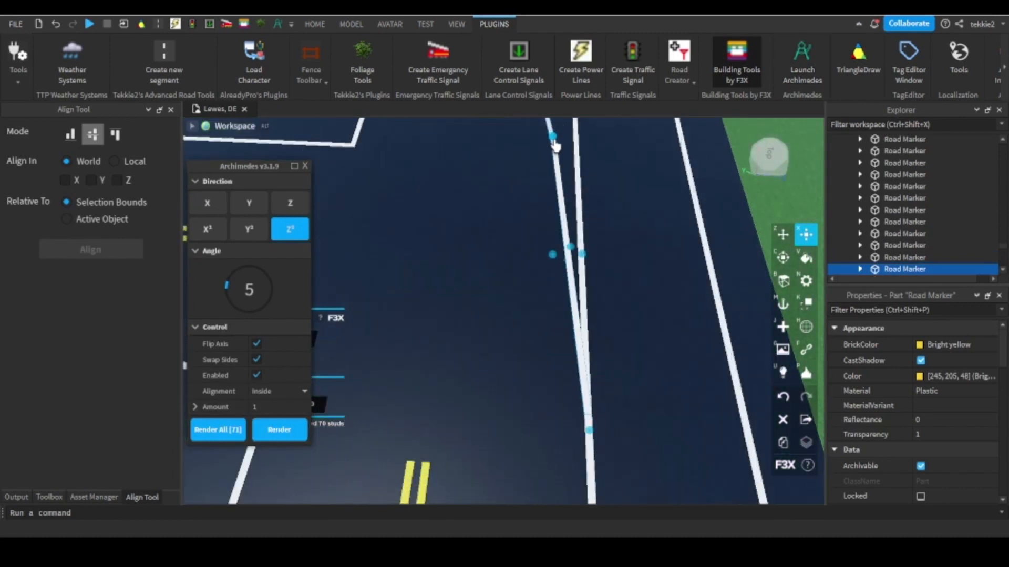
Shorten the rendered segment to 3 and render repeated 5-degree segments to curve the line toward the side road.
{"action": "left_click_drag", "start_coordinate": [555, 145], "coordinate": [589, 361]}
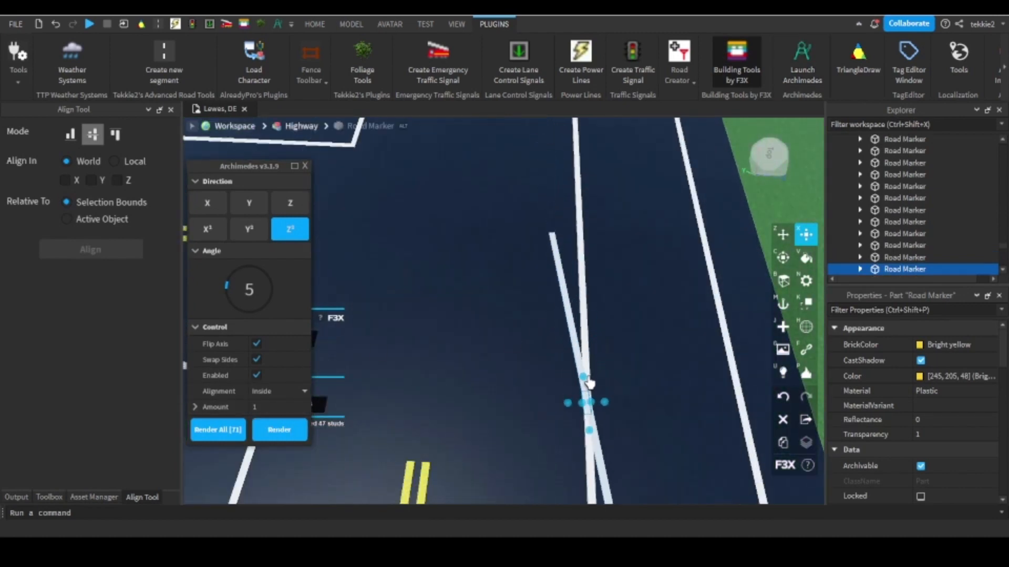
{"action": "left_click", "coordinate": [588, 395]}
{"action": "left_click", "coordinate": [583, 398]}
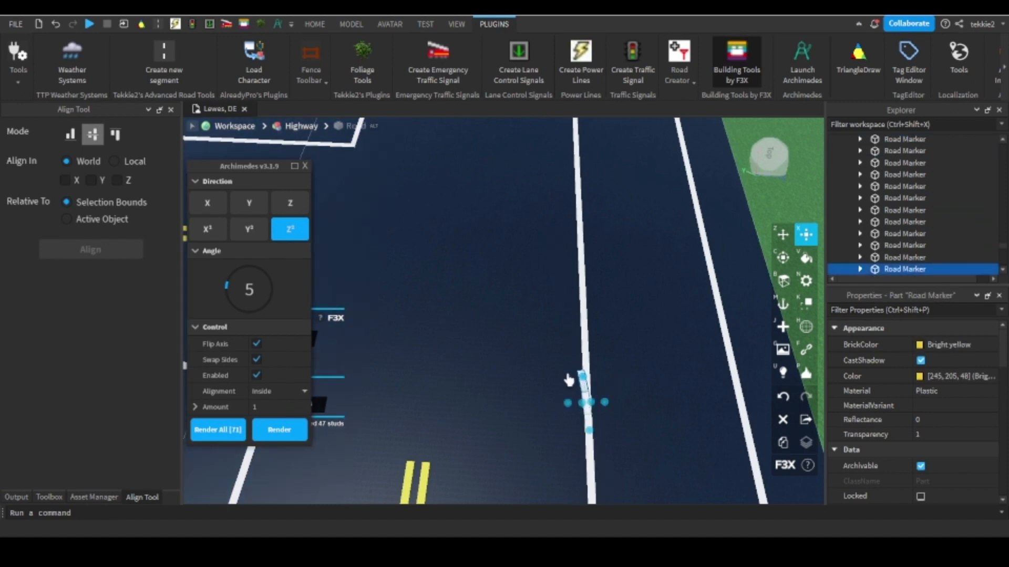
{"action": "right_click_drag", "start_coordinate": [567, 380], "coordinate": [351, 488]}
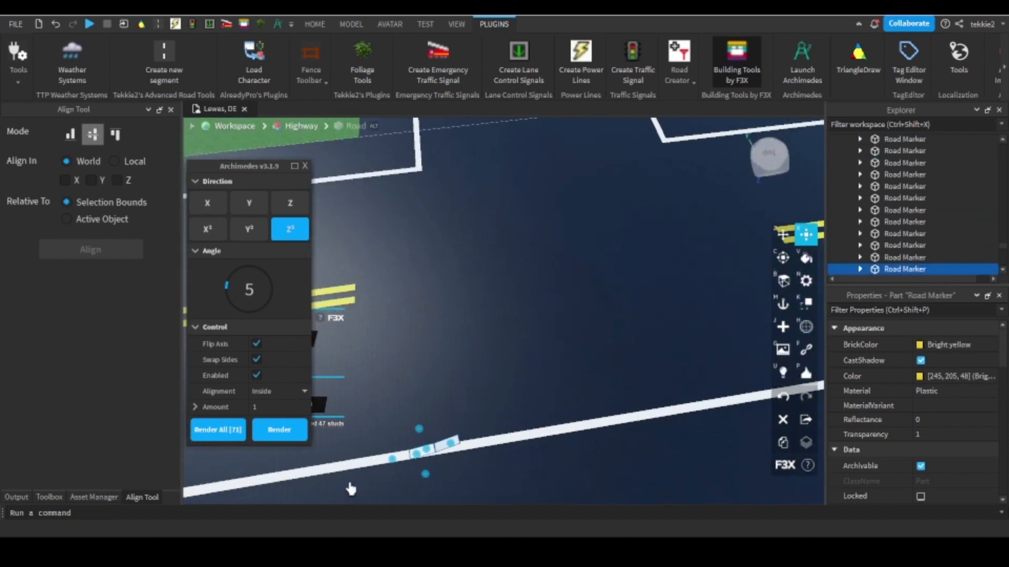
{"action": "left_click", "coordinate": [279, 430]}
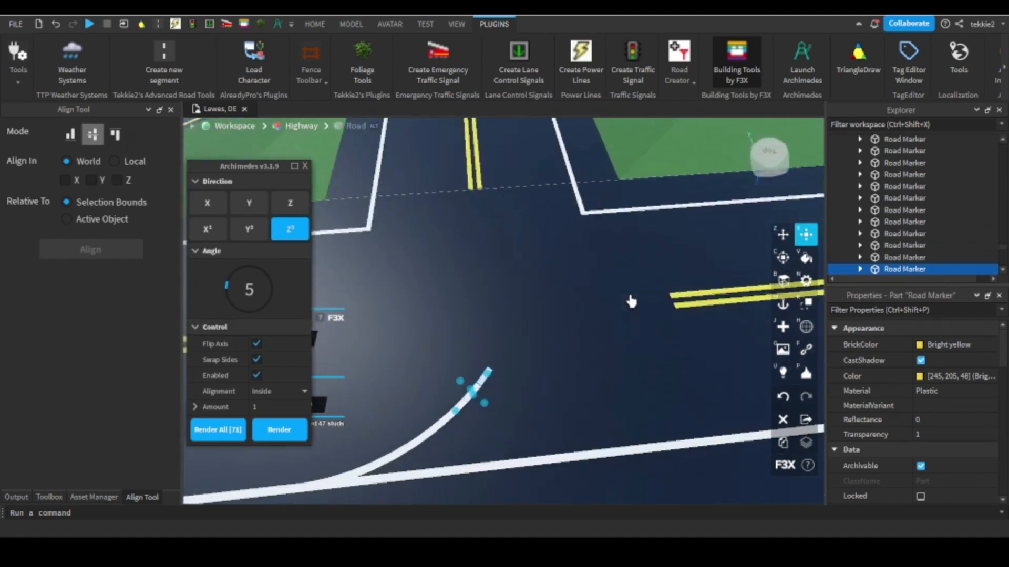
{"action": "left_click", "coordinate": [276, 428]}
Clone the 50-long lane line piece and move the copy along the highway to the opposite end of the solid lane line.
{"action": "left_click", "coordinate": [691, 286]}
{"action": "scroll", "coordinate": [691, 286], "scroll_direction": "down", "scroll_amount": 3}
{"action": "mouse_move", "coordinate": [691, 286]}
{"action": "right_mouse_down"}
{"action": "mouse_move", "coordinate": [592, 281]}
{"action": "mouse_move", "coordinate": [578, 269]}
{"action": "right_mouse_up"}
{"action": "left_click", "coordinate": [518, 240]}
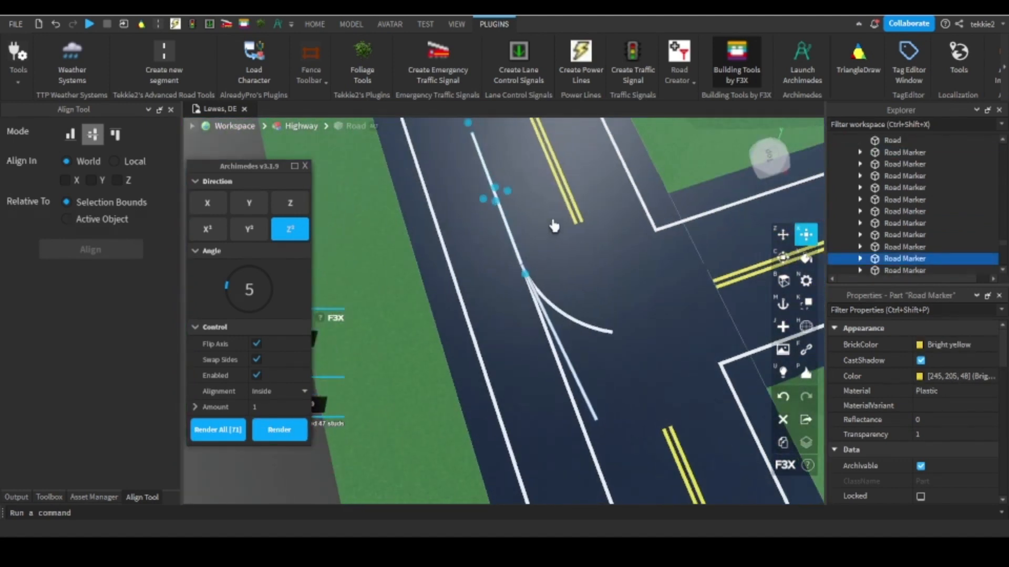
{"action": "left_click", "coordinate": [783, 235]}
{"action": "left_click", "coordinate": [783, 444]}
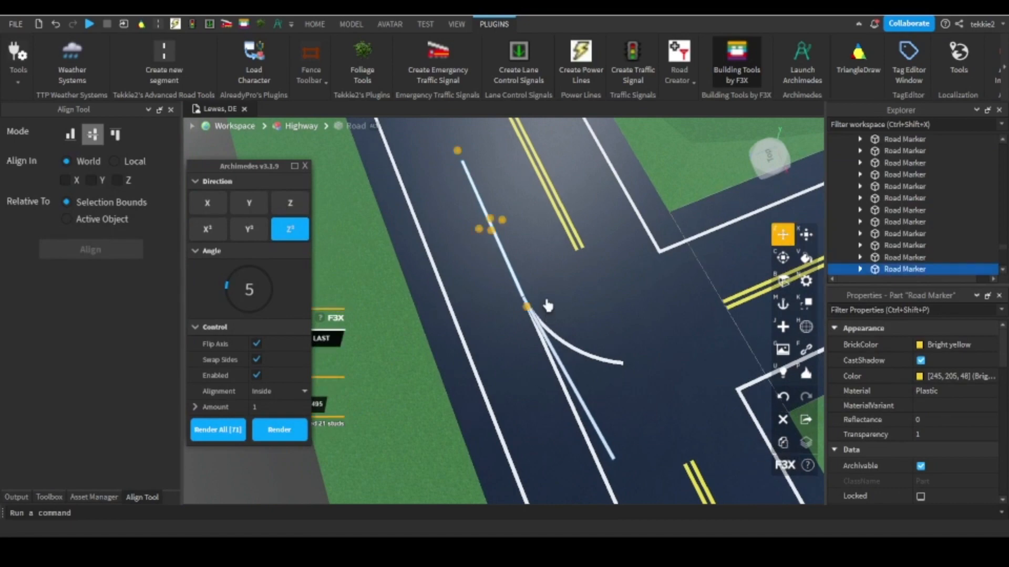
{"action": "mouse_move", "coordinate": [527, 314]}
{"action": "right_mouse_down"}
{"action": "mouse_move", "coordinate": [590, 333]}
{"action": "mouse_move", "coordinate": [630, 294]}
{"action": "right_mouse_up"}
{"action": "scroll", "coordinate": [631, 295], "scroll_direction": "up", "scroll_amount": 5}
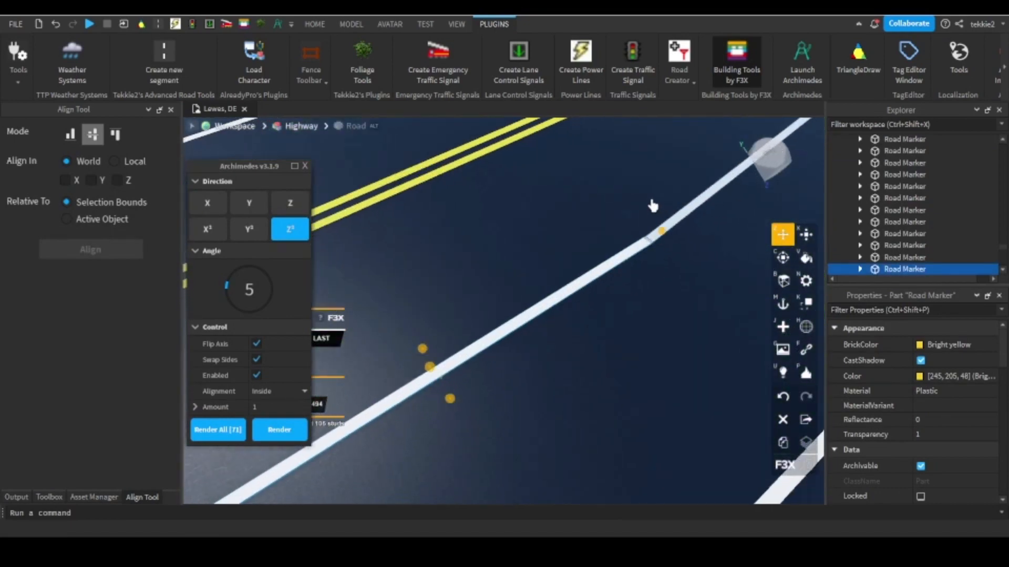
{"action": "mouse_move", "coordinate": [651, 202]}
{"action": "left_mouse_down"}
{"action": "mouse_move", "coordinate": [570, 250]}
{"action": "mouse_move", "coordinate": [590, 237]}
{"action": "left_mouse_up"}
{"action": "scroll", "coordinate": [493, 347], "scroll_direction": "down", "scroll_amount": 5}
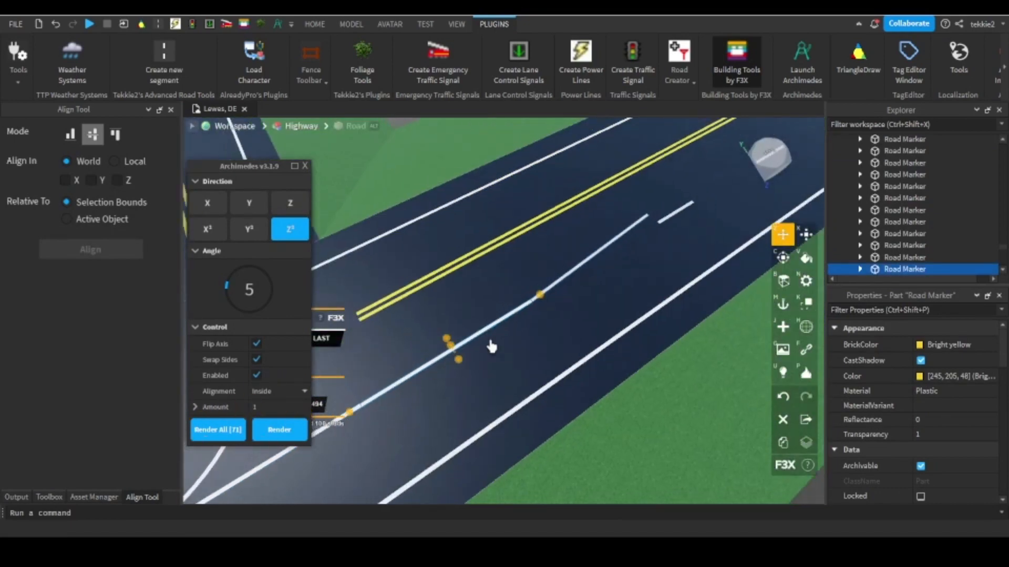
{"action": "right_click_drag", "start_coordinate": [492, 347], "coordinate": [490, 347]}
Turn off side swapping and render a 5-degree segment from the copied lane line piece, bending toward the side road.
{"action": "left_click", "coordinate": [256, 359]}
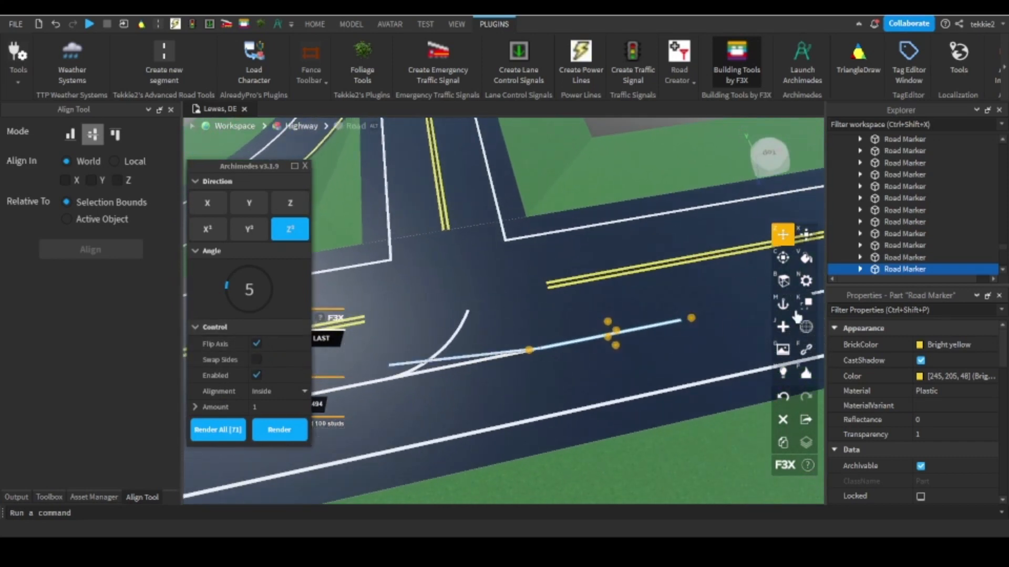
{"action": "left_click", "coordinate": [284, 431]}
{"action": "left_click", "coordinate": [811, 240]}
{"action": "right_click_drag", "start_coordinate": [594, 259], "coordinate": [586, 259]}
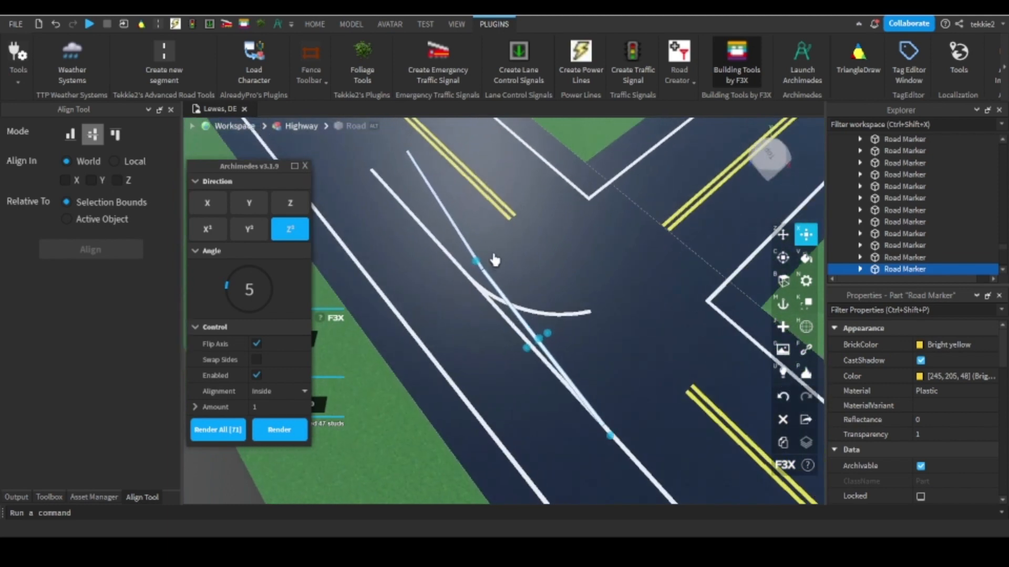
{"action": "scroll", "coordinate": [608, 339], "scroll_direction": "up", "scroll_amount": 1}
Close Archimedes and shorten the new angled segment to 3, matching the pieces of the first curve.
{"action": "left_click", "coordinate": [593, 316]}
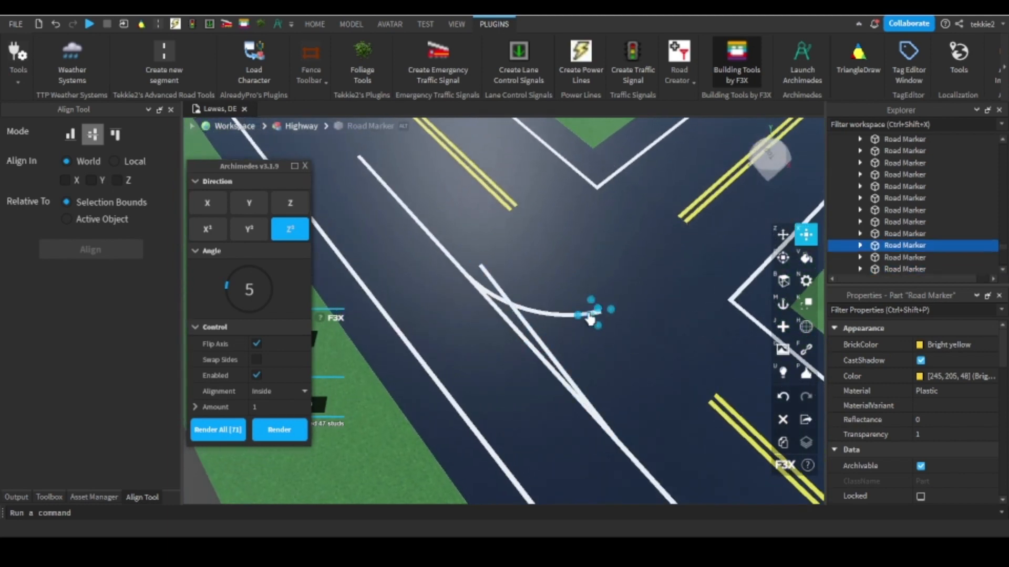
{"action": "scroll", "coordinate": [476, 313], "scroll_direction": "up", "scroll_amount": 5}
{"action": "left_click", "coordinate": [278, 26]}
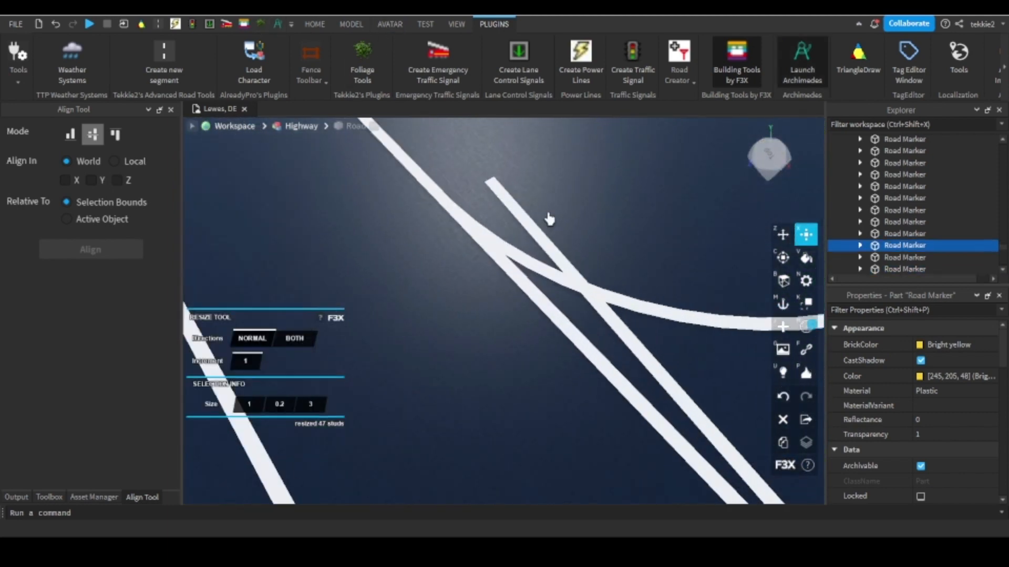
{"action": "right_click_drag", "start_coordinate": [540, 238], "coordinate": [539, 239]}
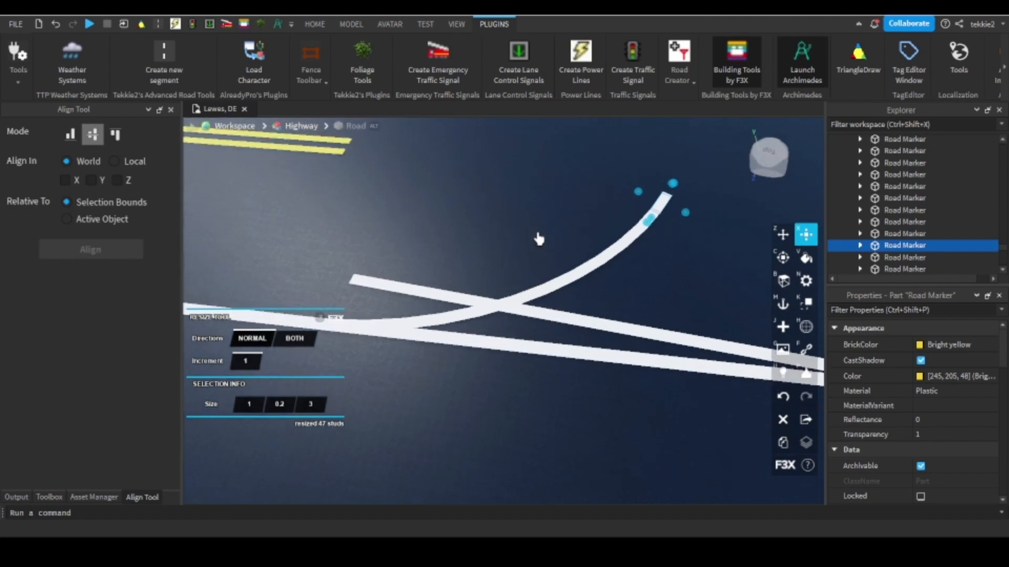
{"action": "left_click", "coordinate": [415, 292]}
{"action": "mouse_move", "coordinate": [332, 275]}
{"action": "left_mouse_down"}
{"action": "mouse_move", "coordinate": [552, 339]}
{"action": "mouse_move", "coordinate": [558, 355]}
{"action": "mouse_move", "coordinate": [683, 386]}
{"action": "mouse_move", "coordinate": [711, 377]}
{"action": "left_mouse_up"}
Reopen Archimedes and render repeated 5-degree segments from the short piece, forming the second curve toward the side road.
{"action": "key", "text": "d"}
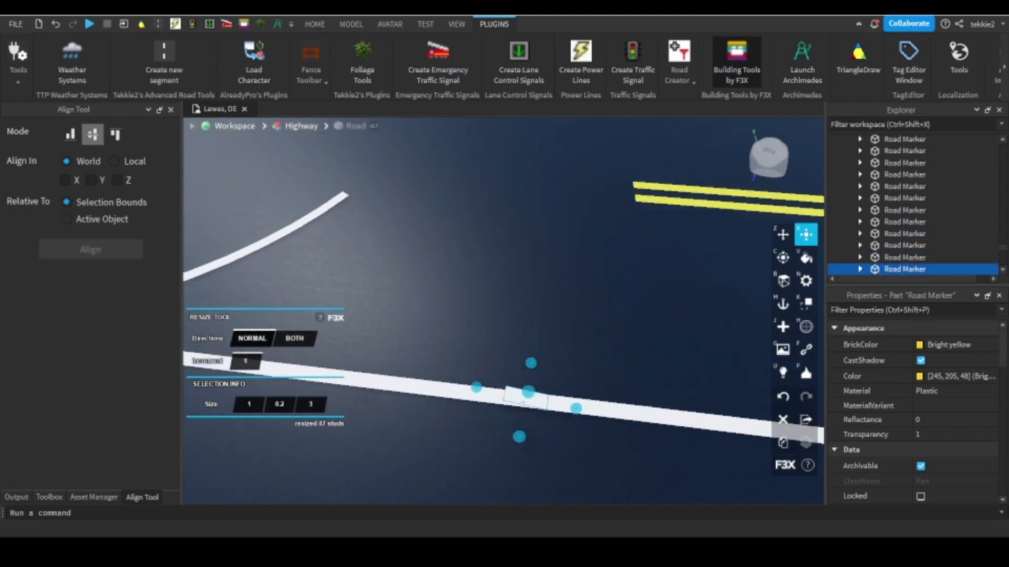
{"action": "key", "text": "a"}
{"action": "left_click", "coordinate": [278, 23]}
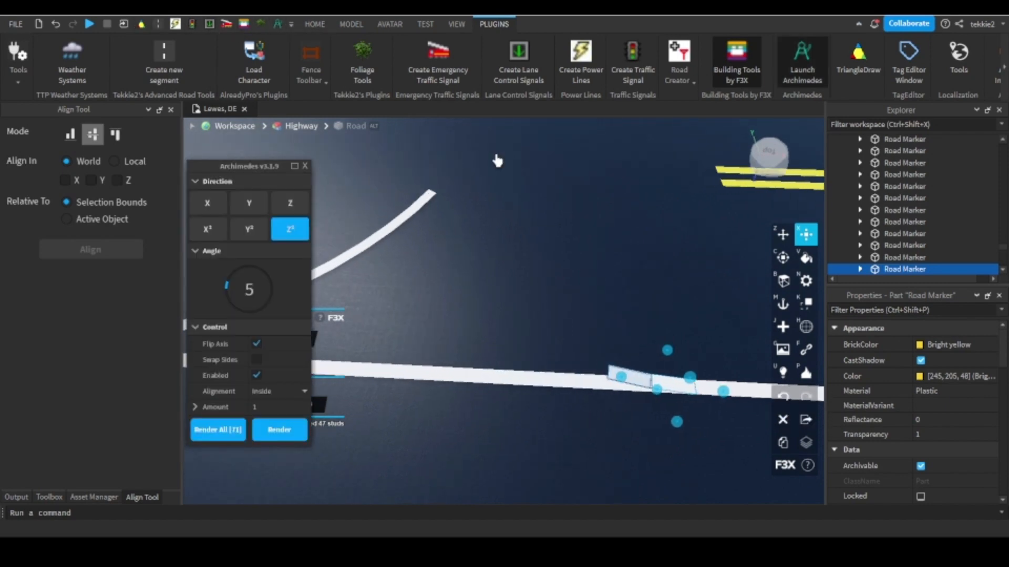
{"action": "left_click", "coordinate": [279, 430]}
{"action": "left_click", "coordinate": [283, 441]}
{"action": "left_click", "coordinate": [283, 442]}
Render further 5-degree segments until the second curve crosses the first one beside the solid lane line.
{"action": "left_click", "coordinate": [283, 441]}
{"action": "key", "text": "a"}
{"action": "left_click", "coordinate": [283, 441]}
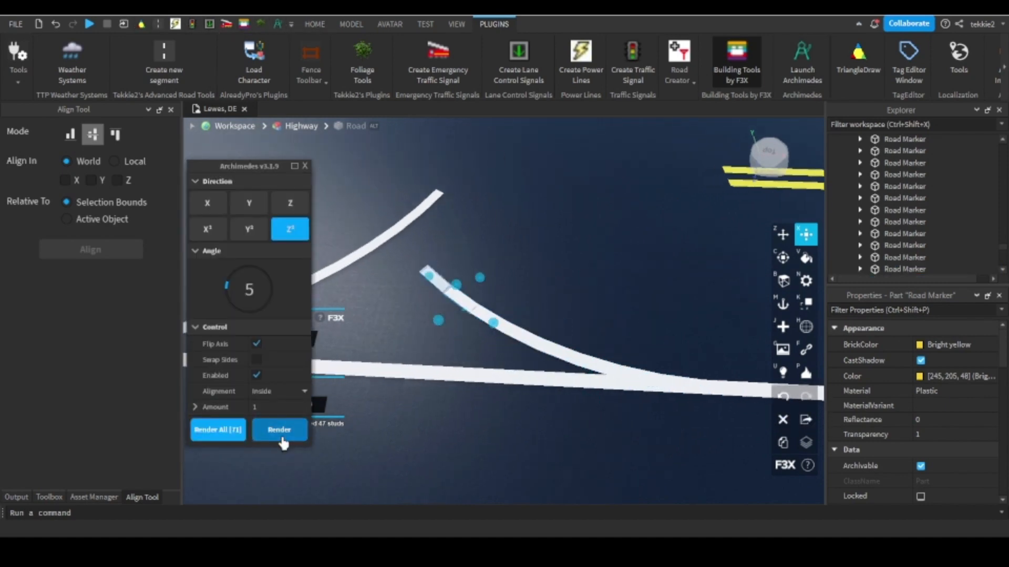
{"action": "left_click", "coordinate": [284, 442]}
{"action": "left_click", "coordinate": [283, 441]}
{"action": "left_click", "coordinate": [283, 442]}
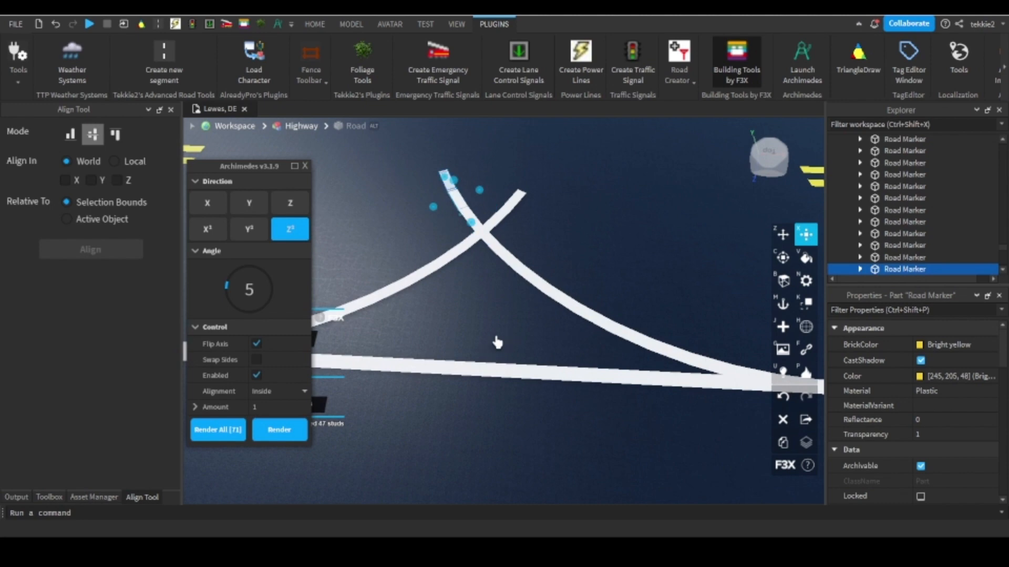
{"action": "right_click_drag", "start_coordinate": [498, 342], "coordinate": [577, 304]}
{"action": "scroll", "coordinate": [577, 304], "scroll_direction": "down", "scroll_amount": 3}
{"action": "scroll", "coordinate": [552, 322], "scroll_direction": "up", "scroll_amount": 1}
Delete the surplus pieces of both curves that extend beyond their crossing point.
{"action": "left_click", "coordinate": [541, 327]}
{"action": "scroll", "coordinate": [533, 335], "scroll_direction": "up", "scroll_amount": 2}
{"action": "left_click", "coordinate": [537, 337]}
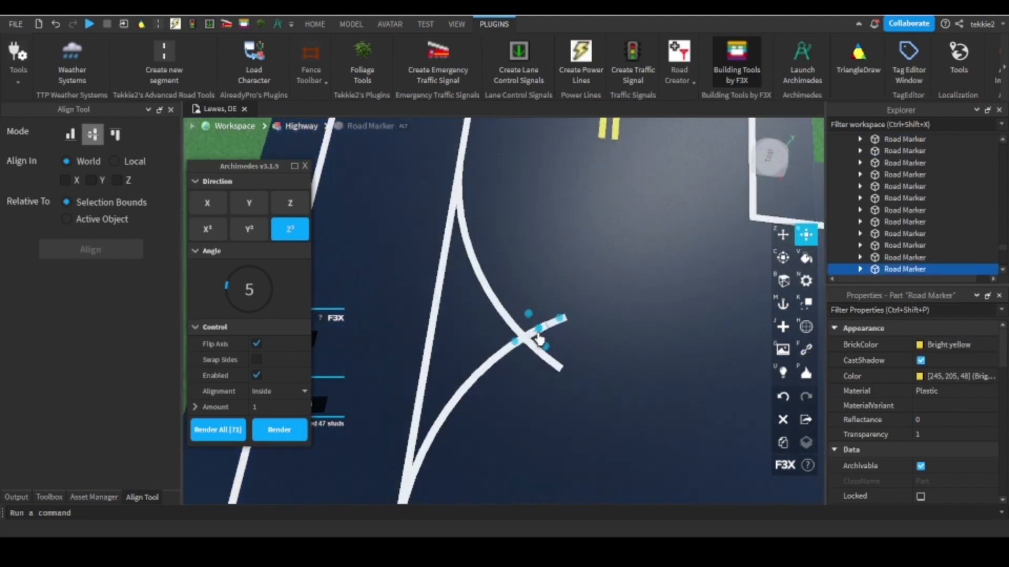
{"action": "scroll", "coordinate": [542, 337], "scroll_direction": "up", "scroll_amount": 3}
{"action": "key", "text": "Delete"}
{"action": "left_click", "coordinate": [552, 313]}
{"action": "key", "text": "Delete"}
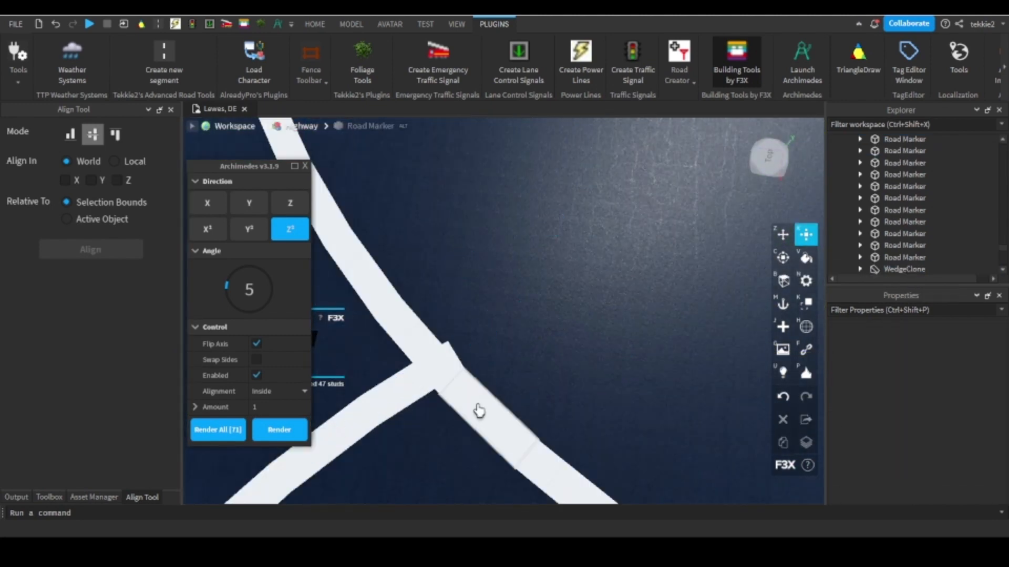
{"action": "left_click", "coordinate": [478, 411]}
{"action": "key", "text": "Delete"}
{"action": "left_click", "coordinate": [539, 462]}
{"action": "key", "text": "Delete"}
Close Archimedes, set the resize increment to 0.05 and shorten one curve's end piece to about 2.8 at the crossing.
{"action": "left_click", "coordinate": [439, 363]}
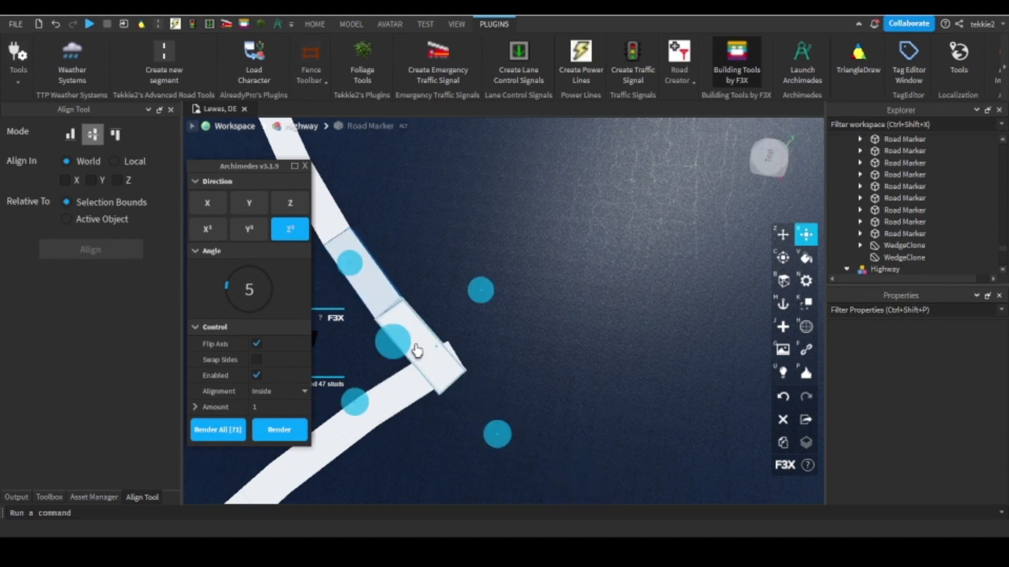
{"action": "right_click_drag", "start_coordinate": [418, 351], "coordinate": [419, 354]}
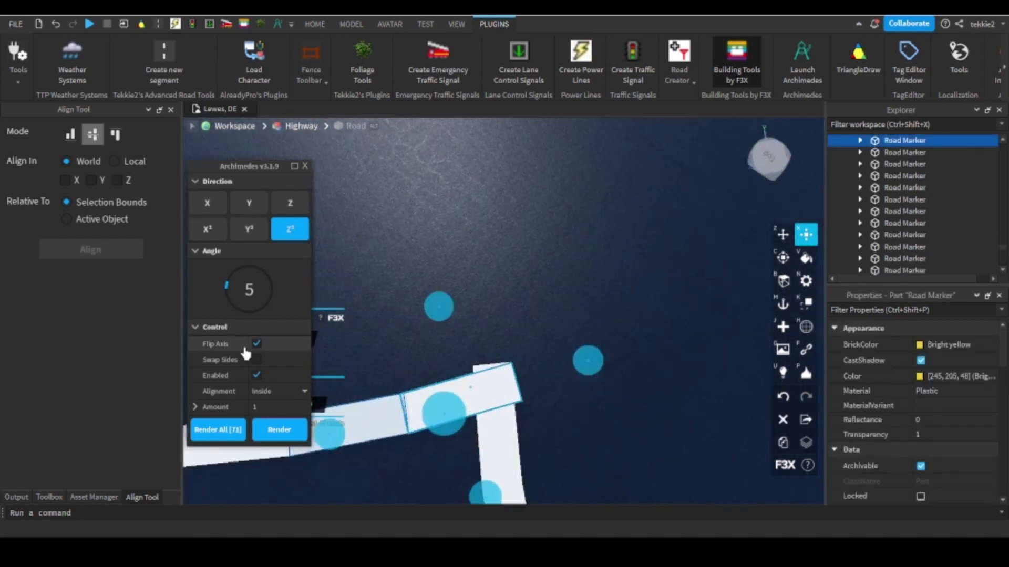
{"action": "left_click", "coordinate": [278, 25]}
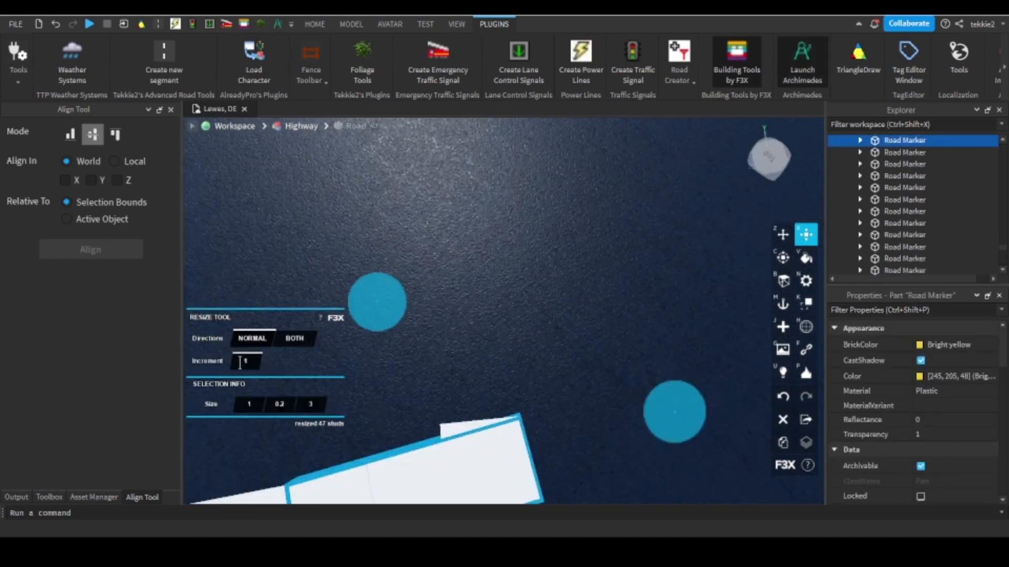
{"action": "type", "text": ".05"}
{"action": "key", "text": "Return"}
{"action": "scroll", "coordinate": [673, 412], "scroll_direction": "down", "scroll_amount": 5}
{"action": "mouse_move", "coordinate": [680, 416]}
{"action": "left_mouse_down"}
{"action": "mouse_move", "coordinate": [560, 378]}
{"action": "mouse_move", "coordinate": [582, 367]}
{"action": "left_mouse_up"}
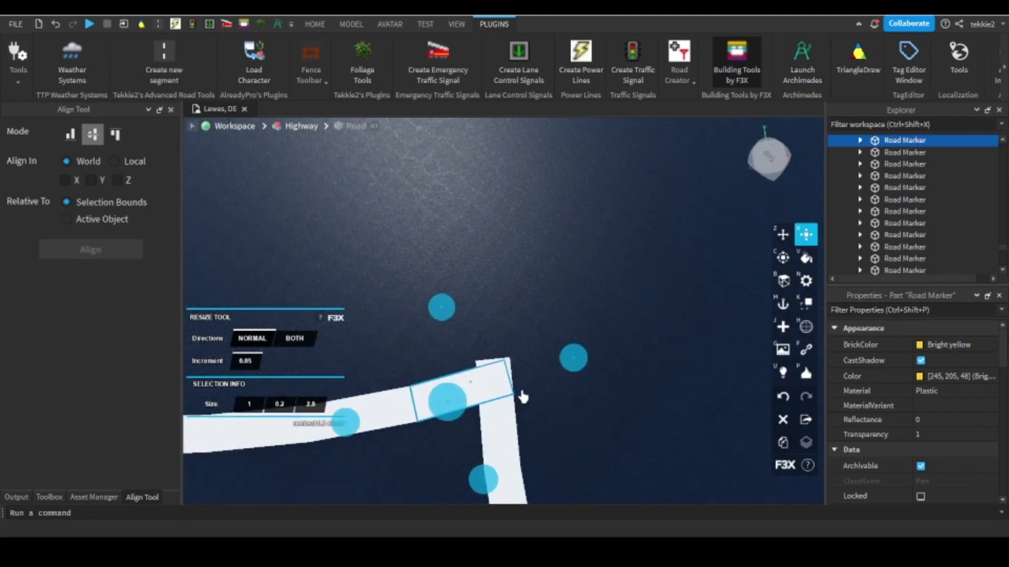
{"action": "right_click_drag", "start_coordinate": [452, 417], "coordinate": [450, 415]}
Trim the other curve's end piece so both curves meet in a clean point.
{"action": "scroll", "coordinate": [450, 413], "scroll_direction": "up", "scroll_amount": 2}
{"action": "left_click", "coordinate": [453, 388]}
{"action": "left_click_drag", "start_coordinate": [569, 342], "coordinate": [532, 358]}
{"action": "left_click", "coordinate": [403, 226]}
{"action": "left_click", "coordinate": [603, 310]}
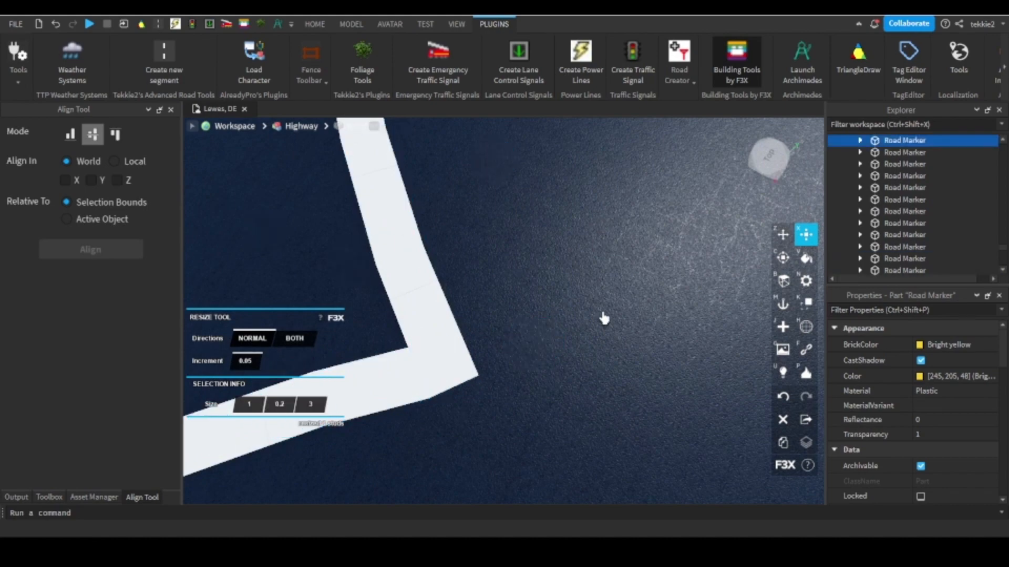
{"action": "right_click_drag", "start_coordinate": [604, 319], "coordinate": [602, 317]}
{"action": "scroll", "coordinate": [602, 317], "scroll_direction": "down", "scroll_amount": 7}
{"action": "scroll", "coordinate": [529, 233], "scroll_direction": "up", "scroll_amount": 4}
{"action": "right_click_drag", "start_coordinate": [529, 233], "coordinate": [531, 263]}
{"action": "scroll", "coordinate": [528, 233], "scroll_direction": "down", "scroll_amount": 4}
{"action": "scroll", "coordinate": [527, 233], "scroll_direction": "down", "scroll_amount": 5}
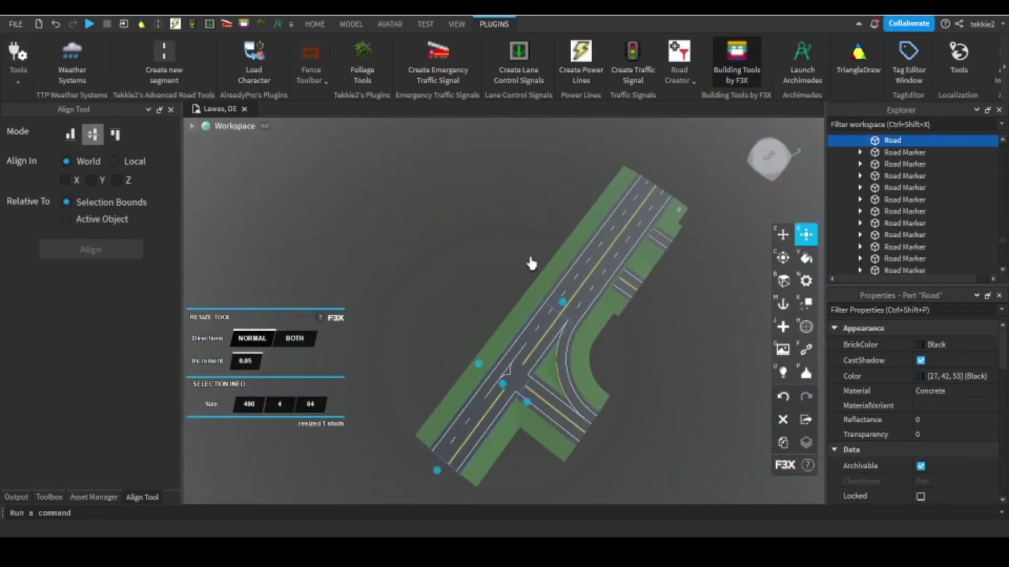
{"action": "scroll", "coordinate": [441, 415], "scroll_direction": "up", "scroll_amount": 4}
Clone the 50-long lane line piece beside the curve and set the resize increment to 1.
{"action": "mouse_move", "coordinate": [522, 412]}
{"action": "right_mouse_down"}
{"action": "mouse_move", "coordinate": [570, 400]}
{"action": "mouse_move", "coordinate": [471, 345]}
{"action": "mouse_move", "coordinate": [578, 352]}
{"action": "mouse_move", "coordinate": [558, 360]}
{"action": "mouse_move", "coordinate": [564, 401]}
{"action": "mouse_move", "coordinate": [580, 396]}
{"action": "right_mouse_up"}
{"action": "left_click", "coordinate": [577, 394]}
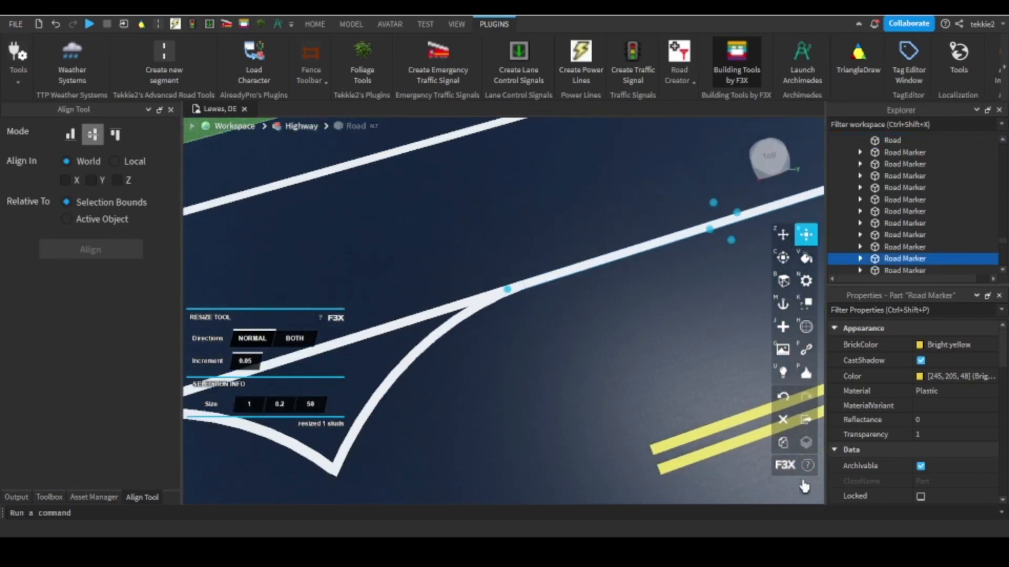
{"action": "left_click", "coordinate": [791, 447]}
{"action": "left_click", "coordinate": [261, 365]}
{"action": "type", "text": "1"}
{"action": "right_click_drag", "start_coordinate": [322, 353], "coordinate": [320, 351]}
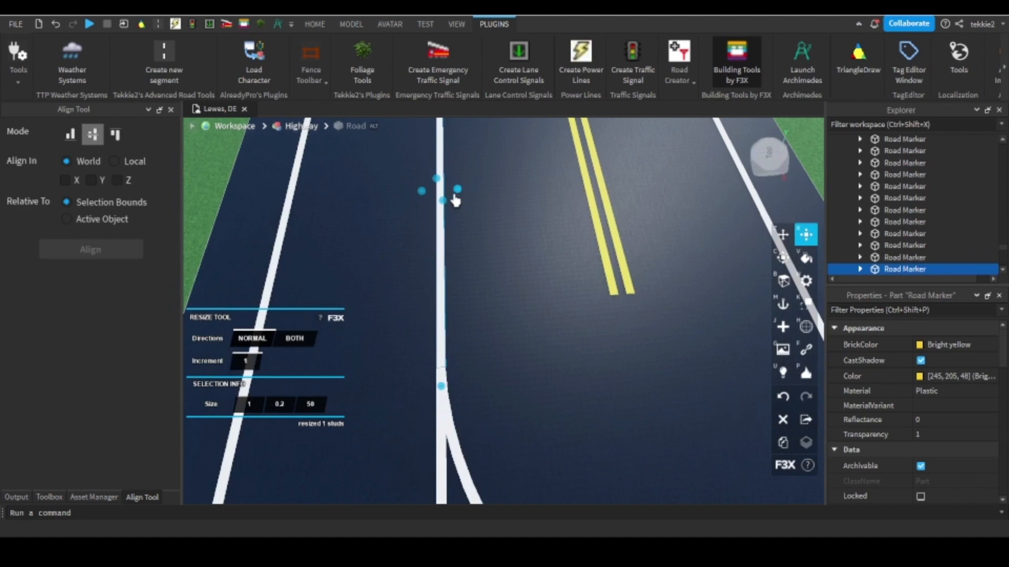
Resize the copied line to 20 wide and 2 long, forming a stop line between the lane line and the yellow lines.
{"action": "left_click_drag", "start_coordinate": [455, 200], "coordinate": [591, 200]}
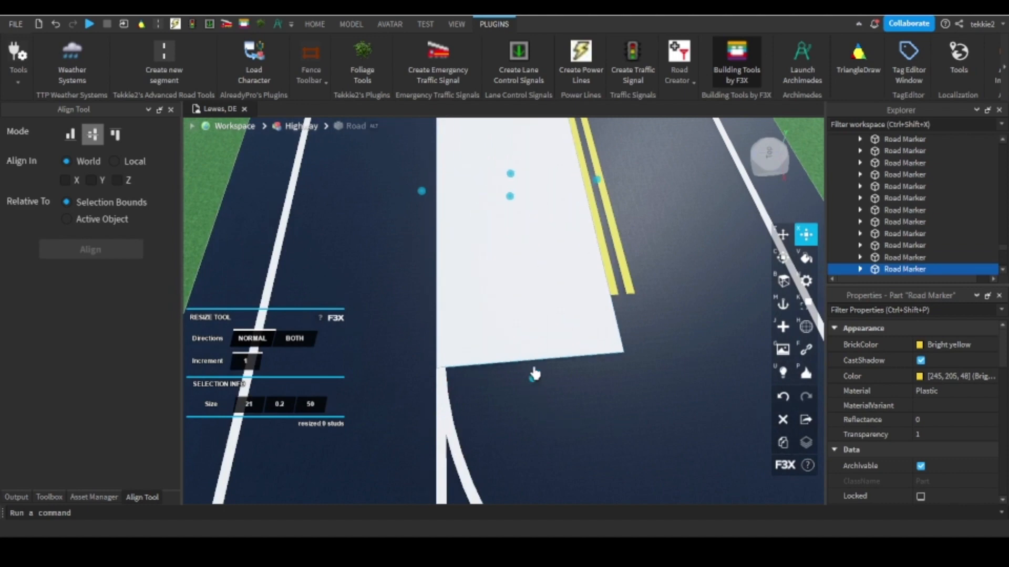
{"action": "left_click_drag", "start_coordinate": [534, 374], "coordinate": [534, 329]}
{"action": "right_click_drag", "start_coordinate": [534, 329], "coordinate": [525, 313]}
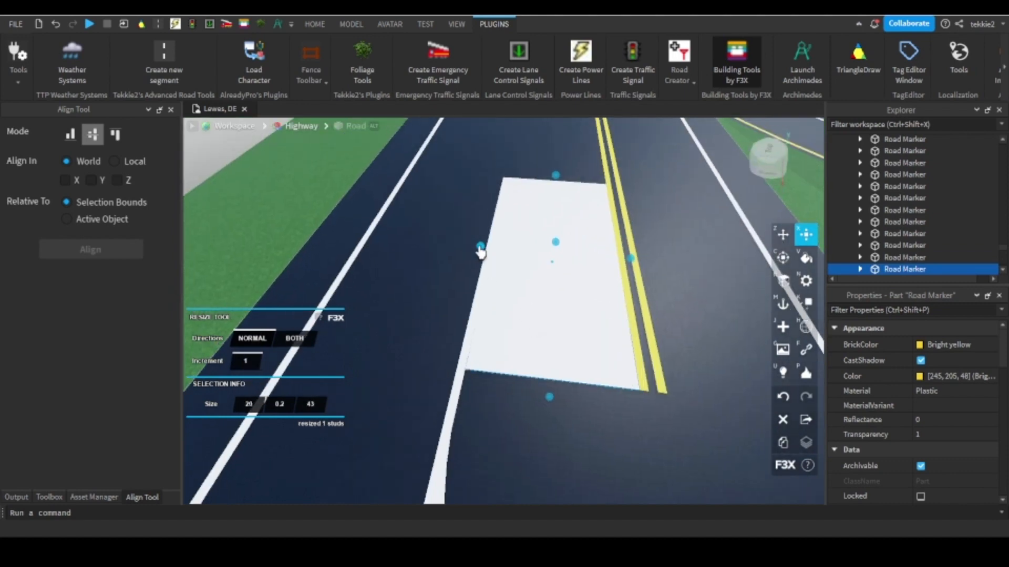
{"action": "left_click_drag", "start_coordinate": [560, 175], "coordinate": [552, 342]}
{"action": "mouse_move", "coordinate": [552, 342]}
{"action": "right_mouse_down"}
{"action": "mouse_move", "coordinate": [517, 188]}
{"action": "mouse_move", "coordinate": [567, 248]}
{"action": "mouse_move", "coordinate": [477, 265]}
{"action": "right_mouse_up"}
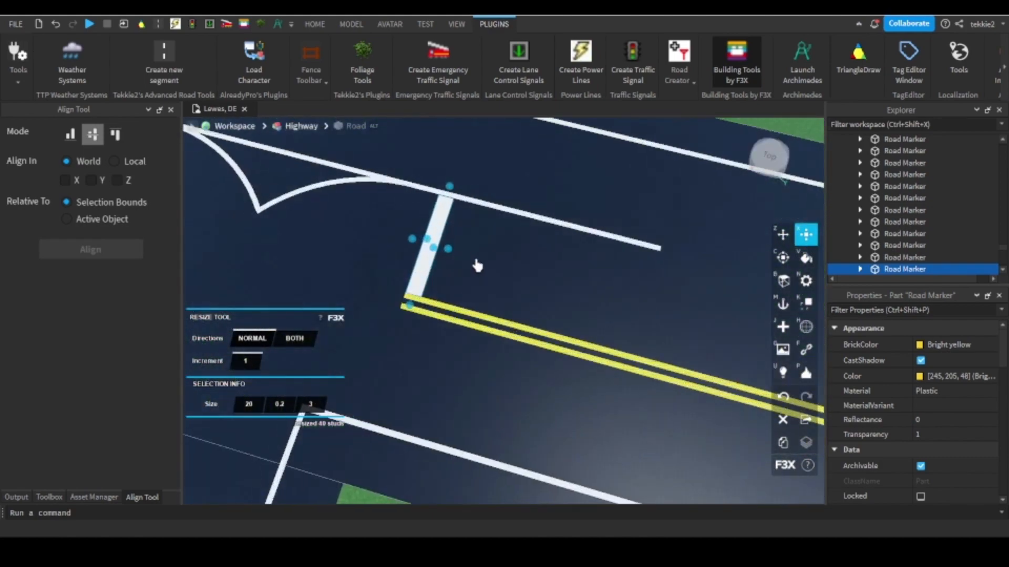
{"action": "left_click_drag", "start_coordinate": [448, 251], "coordinate": [443, 252]}
{"action": "scroll", "coordinate": [533, 249], "scroll_direction": "down", "scroll_amount": 3}
{"action": "scroll", "coordinate": [479, 247], "scroll_direction": "up", "scroll_amount": 6}
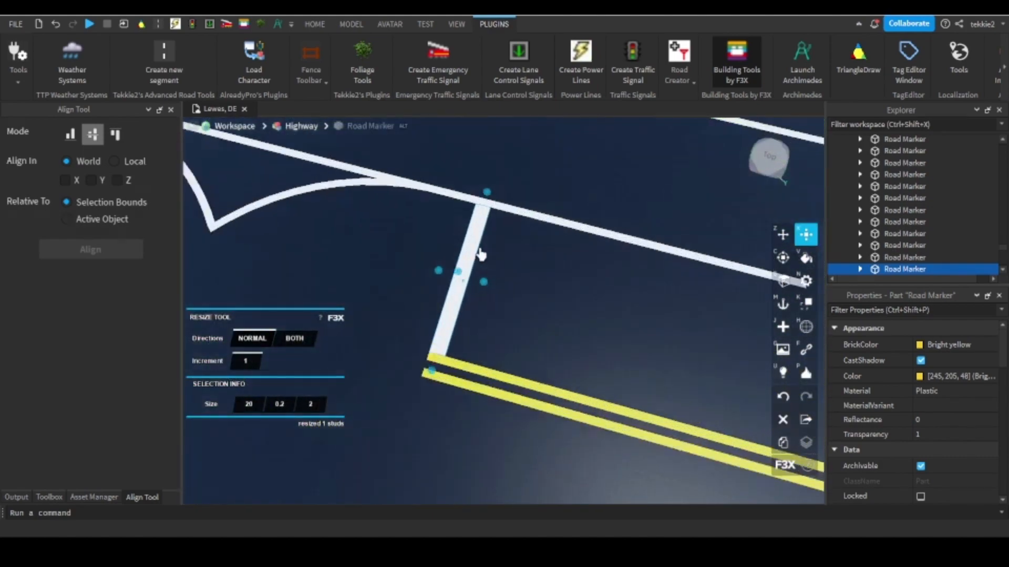
Using a resize increment of 50, shorten the adjoining dashed marker to 50 and extend the solid lane line to 200.
{"action": "scroll", "coordinate": [557, 304], "scroll_direction": "down", "scroll_amount": 5}
{"action": "key", "text": "d"}
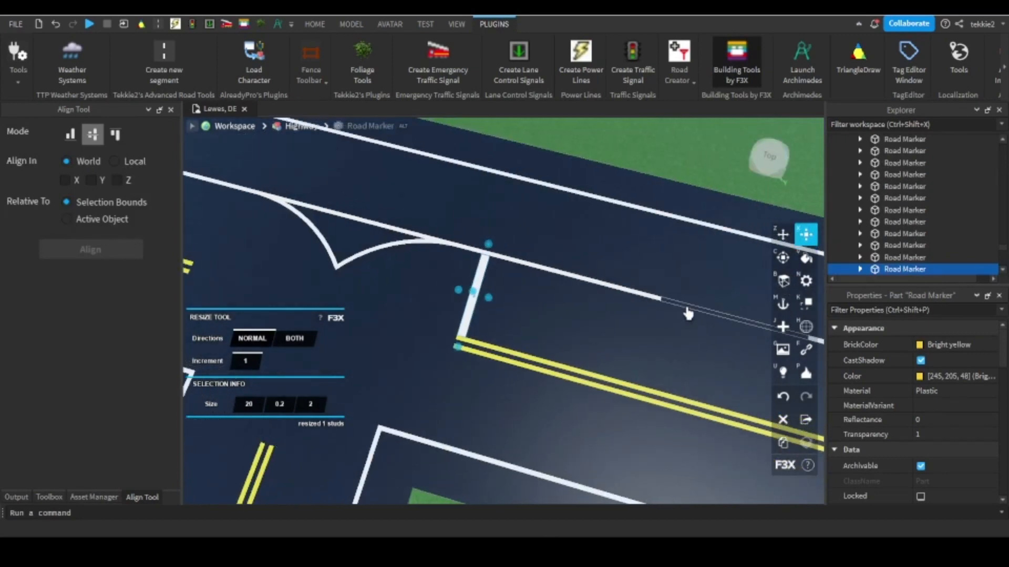
{"action": "left_click", "coordinate": [688, 307]}
{"action": "key", "text": "d"}
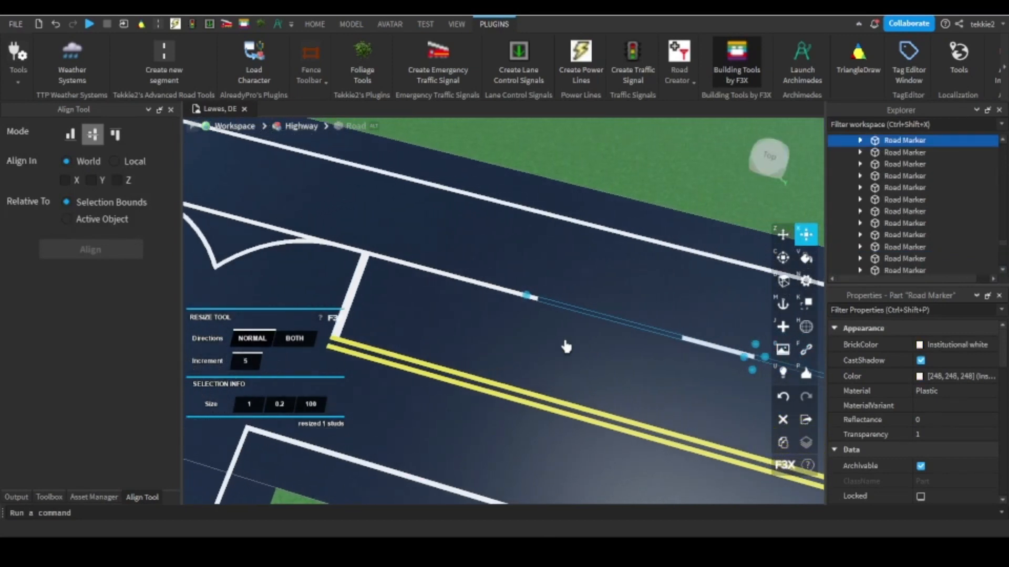
{"action": "left_click_drag", "start_coordinate": [571, 297], "coordinate": [640, 342]}
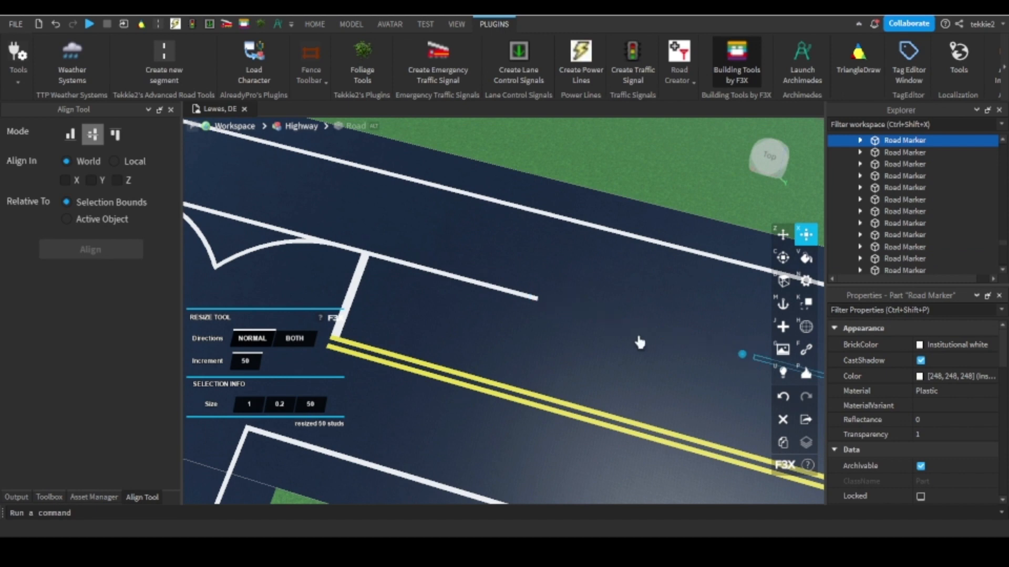
{"action": "left_click", "coordinate": [531, 300]}
{"action": "left_click_drag", "start_coordinate": [547, 304], "coordinate": [666, 342]}
{"action": "key", "text": "d"}
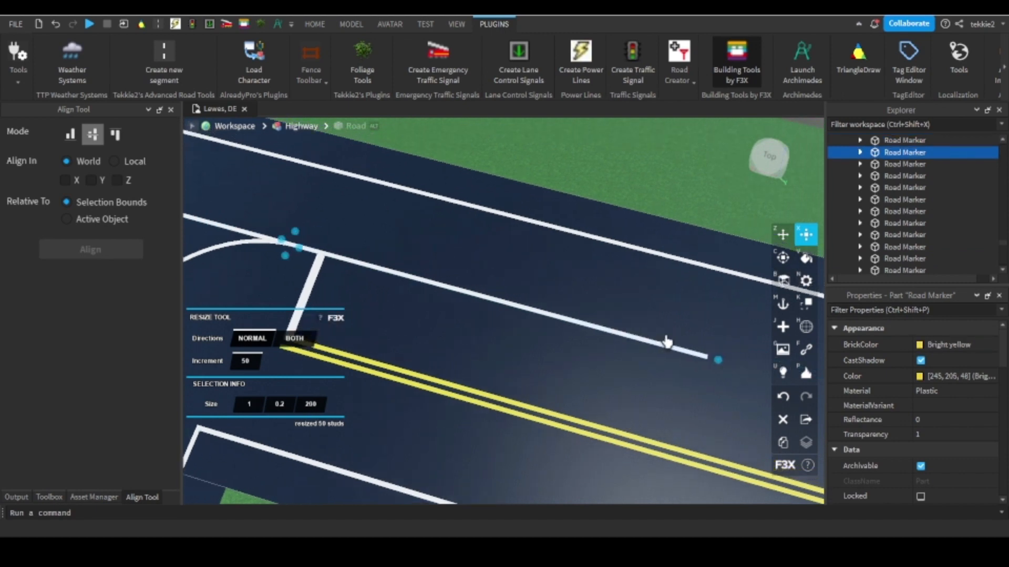
Resize the dashed lane marker beyond the solid line's opposite end with the 50 increment.
{"action": "right_click_drag", "start_coordinate": [666, 342], "coordinate": [648, 340]}
{"action": "key", "text": "w"}
{"action": "left_click", "coordinate": [556, 285]}
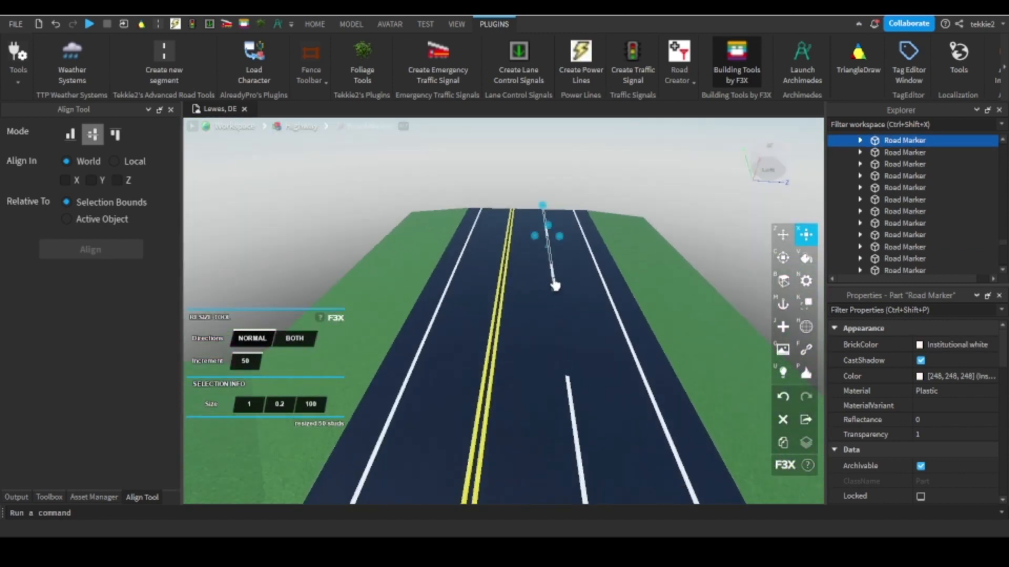
{"action": "left_click", "coordinate": [570, 385]}
{"action": "key", "text": "s"}
{"action": "right_click_drag", "start_coordinate": [531, 302], "coordinate": [560, 283]}
{"action": "left_click", "coordinate": [579, 395]}
{"action": "mouse_move", "coordinate": [580, 394]}
{"action": "right_mouse_down"}
{"action": "mouse_move", "coordinate": [552, 401]}
{"action": "mouse_move", "coordinate": [576, 394]}
{"action": "right_mouse_up"}
{"action": "scroll", "coordinate": [579, 394], "scroll_direction": "down", "scroll_amount": 3}
{"action": "scroll", "coordinate": [522, 330], "scroll_direction": "up", "scroll_amount": 1}
{"action": "scroll", "coordinate": [519, 323], "scroll_direction": "up", "scroll_amount": 5}
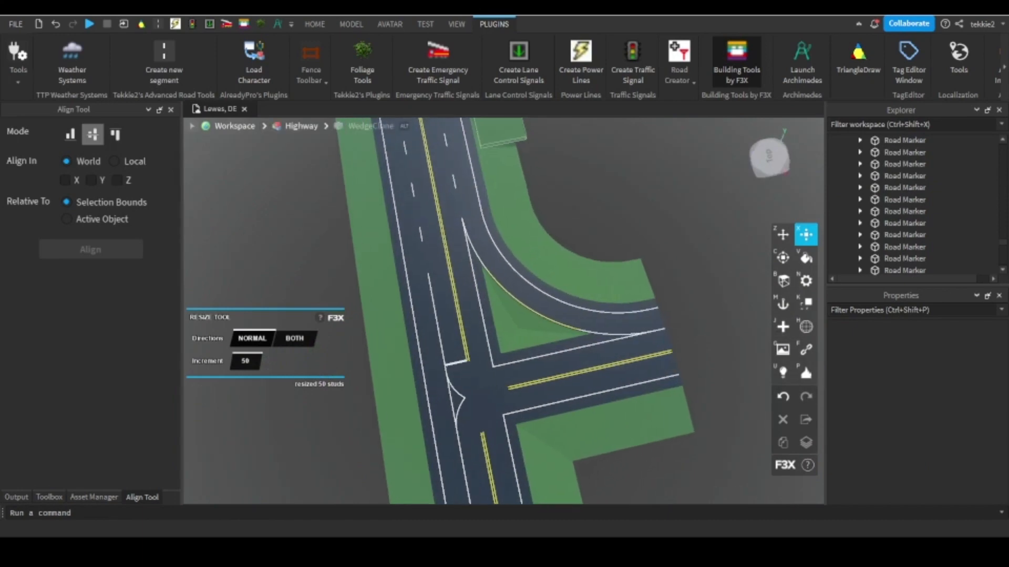
Clone the side road's 168.65-long white edge line and widen the copy to 20 across the lane with an increment of 1.
{"action": "mouse_move", "coordinate": [300, 326]}
{"action": "right_mouse_down"}
{"action": "mouse_move", "coordinate": [540, 320]}
{"action": "mouse_move", "coordinate": [534, 343]}
{"action": "right_mouse_up"}
{"action": "scroll", "coordinate": [534, 343], "scroll_direction": "up", "scroll_amount": 5}
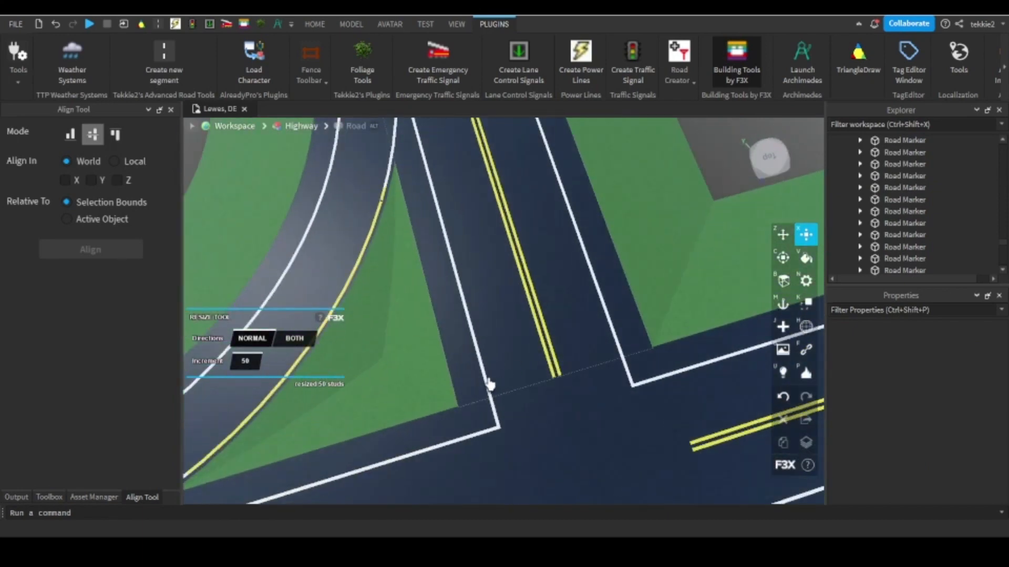
{"action": "left_click", "coordinate": [488, 385]}
{"action": "left_click", "coordinate": [489, 386]}
{"action": "left_click", "coordinate": [786, 447]}
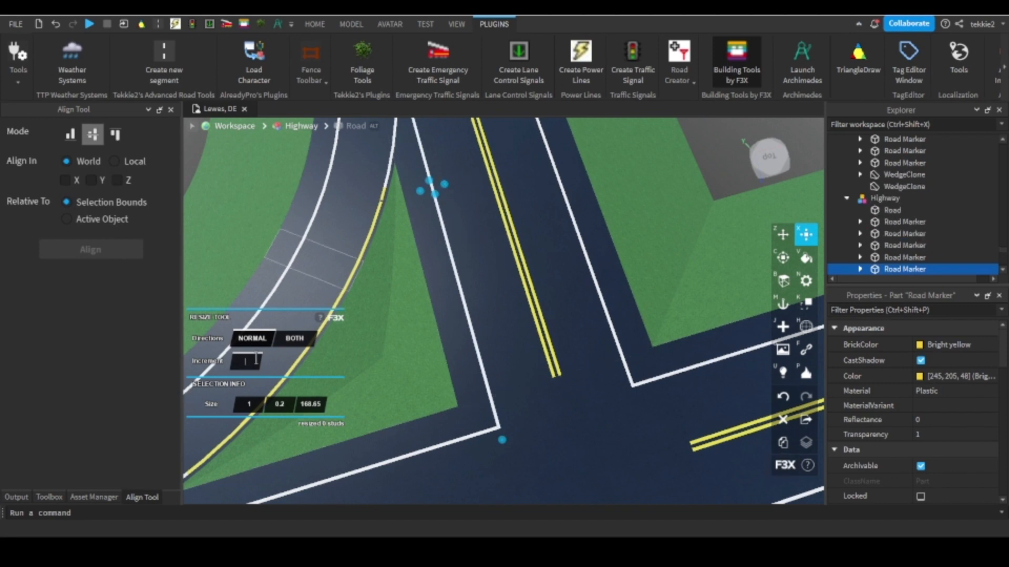
{"action": "left_click_drag", "start_coordinate": [448, 189], "coordinate": [499, 172]}
{"action": "right_click_drag", "start_coordinate": [488, 220], "coordinate": [625, 350]}
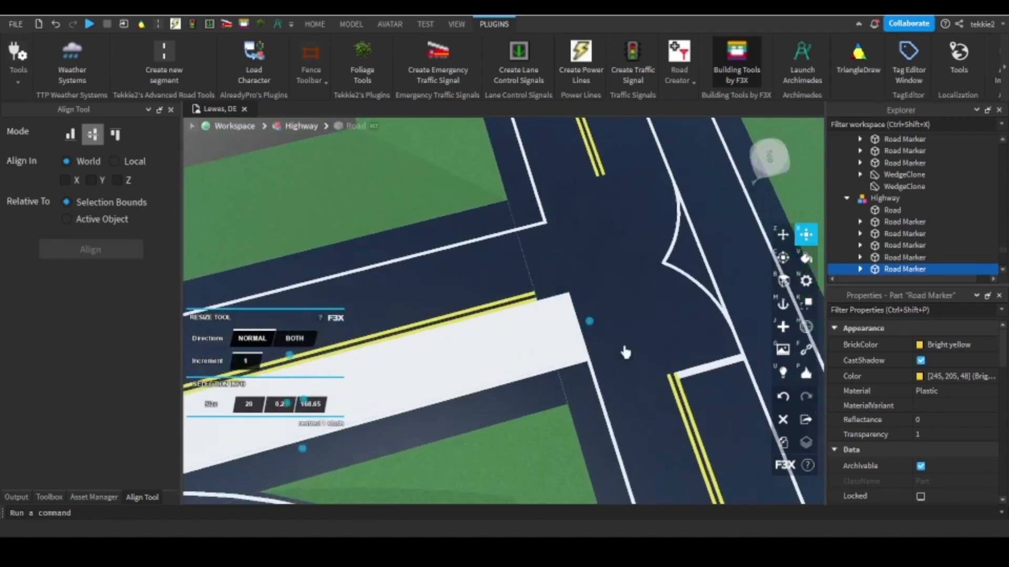
Shorten the widened side road copy to 1.65, with its front edge at the junction seam.
{"action": "scroll", "coordinate": [624, 349], "scroll_direction": "up", "scroll_amount": 4}
{"action": "left_click_drag", "start_coordinate": [564, 316], "coordinate": [493, 311]}
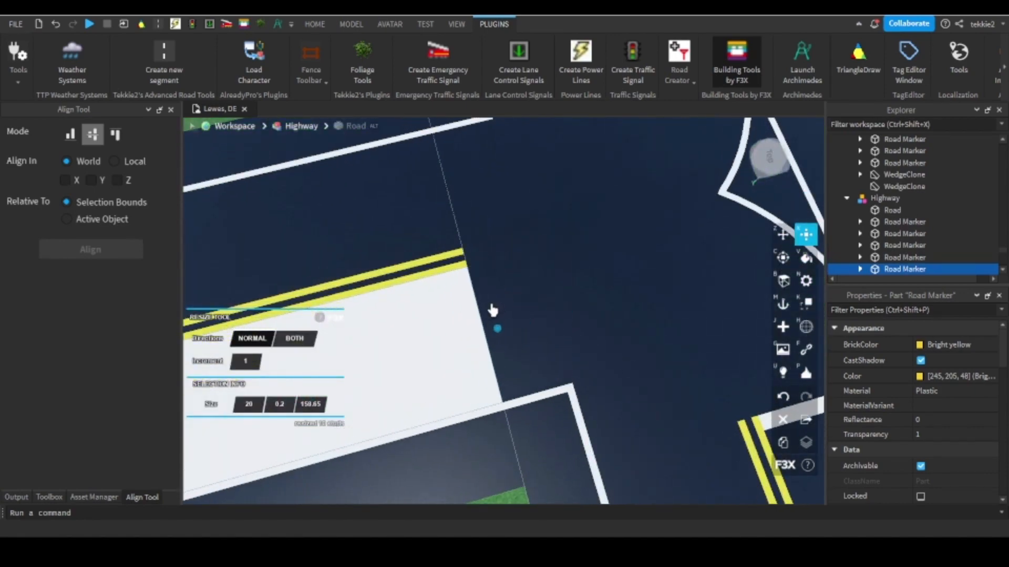
{"action": "scroll", "coordinate": [494, 310], "scroll_direction": "down", "scroll_amount": 4}
{"action": "right_click_drag", "start_coordinate": [494, 310], "coordinate": [484, 244]}
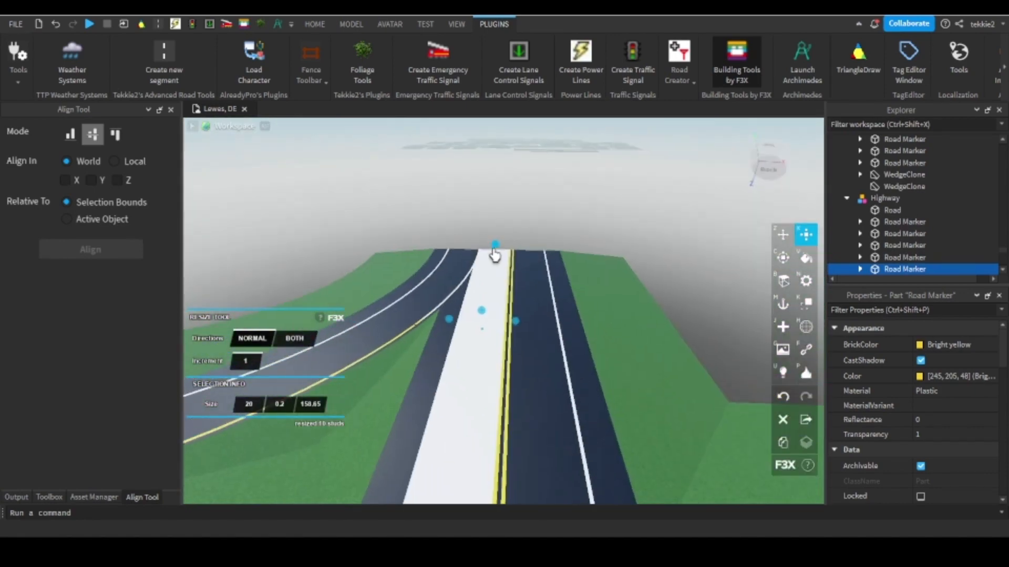
{"action": "left_click_drag", "start_coordinate": [495, 250], "coordinate": [497, 285]}
{"action": "right_click_drag", "start_coordinate": [494, 249], "coordinate": [497, 284]}
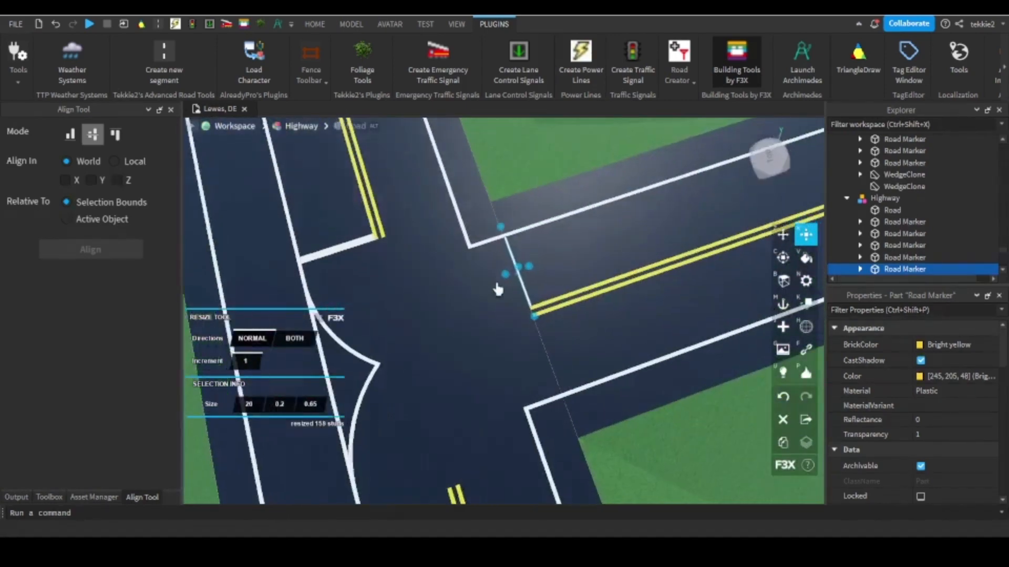
{"action": "scroll", "coordinate": [502, 263], "scroll_direction": "up", "scroll_amount": 3}
{"action": "left_click_drag", "start_coordinate": [497, 285], "coordinate": [505, 251]}
{"action": "scroll", "coordinate": [514, 254], "scroll_direction": "up", "scroll_amount": 3}
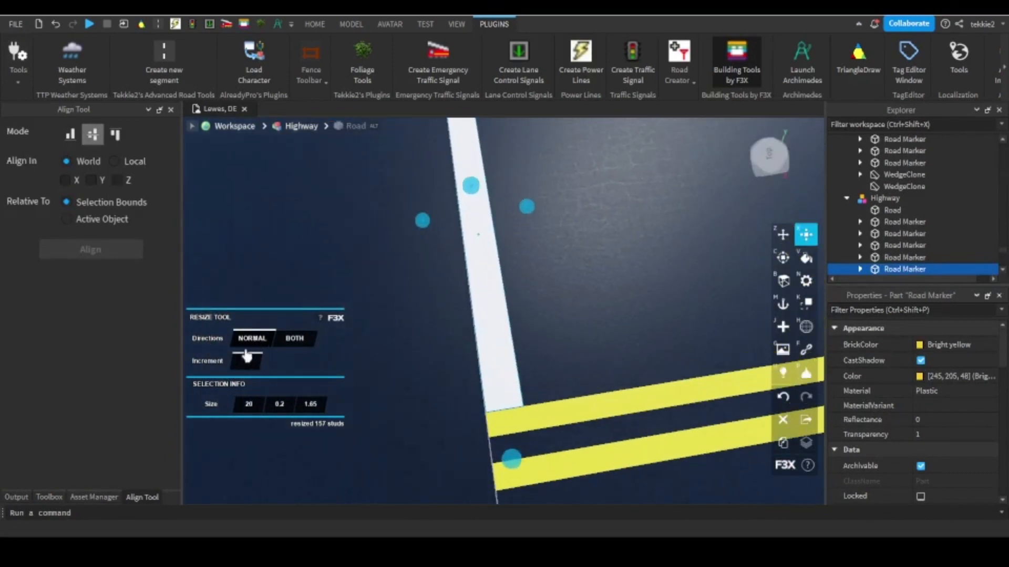
Resize the side road's stop line to 2 long using increments of 0.65 and 1.
{"action": "key", "text": "Return"}
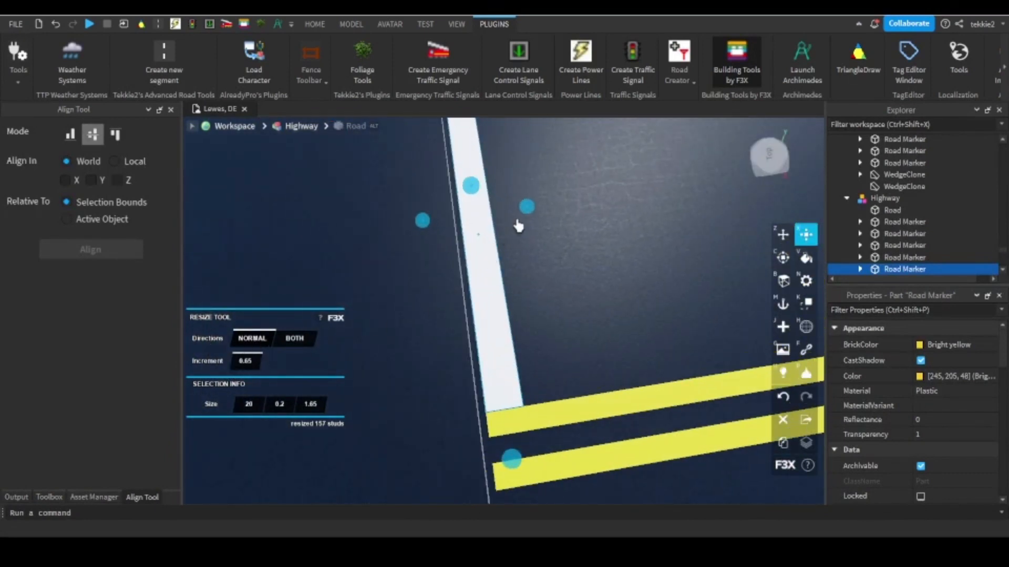
{"action": "left_click_drag", "start_coordinate": [522, 214], "coordinate": [545, 205]}
{"action": "type", "text": "1"}
{"action": "scroll", "coordinate": [541, 204], "scroll_direction": "down", "scroll_amount": 5}
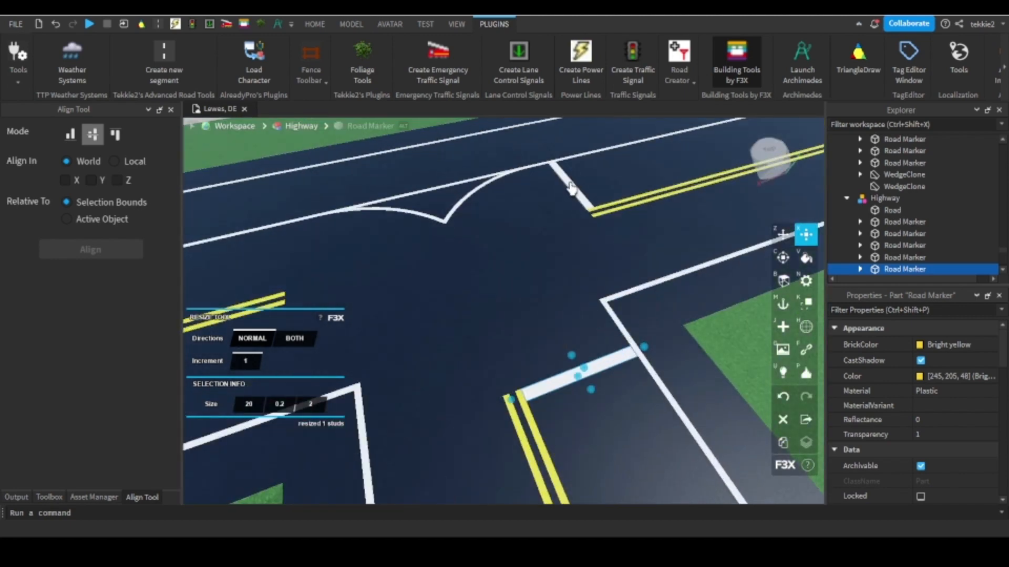
Select both stop lines together and set their parent to Workspace.
{"action": "left_click", "coordinate": [576, 184], "text": "shift"}
{"action": "scroll", "coordinate": [928, 467], "scroll_direction": "down", "scroll_amount": 2}
{"action": "left_click", "coordinate": [932, 422]}
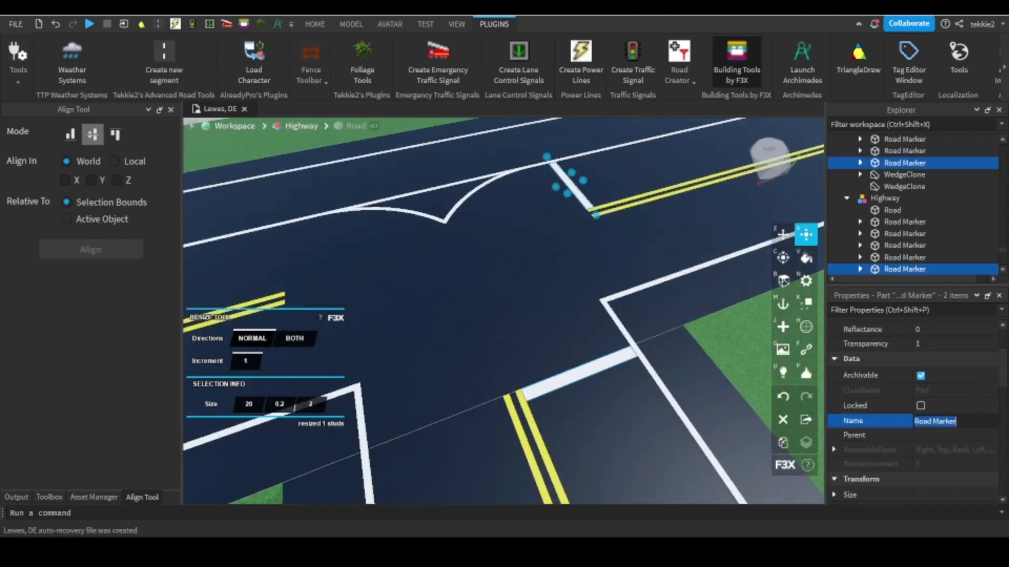
{"action": "left_click", "coordinate": [924, 436]}
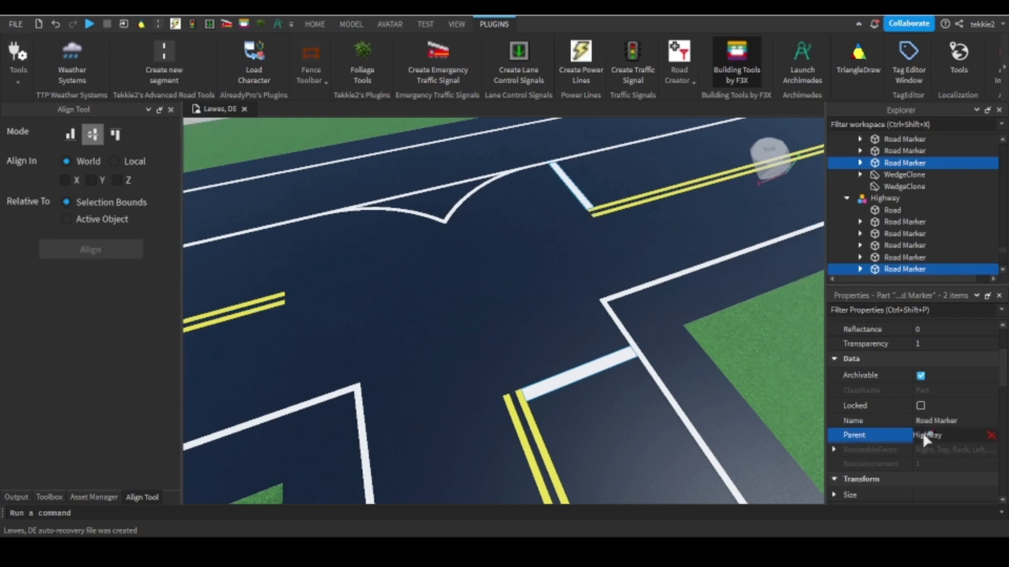
{"action": "left_click_drag", "start_coordinate": [1004, 249], "coordinate": [1004, 113]}
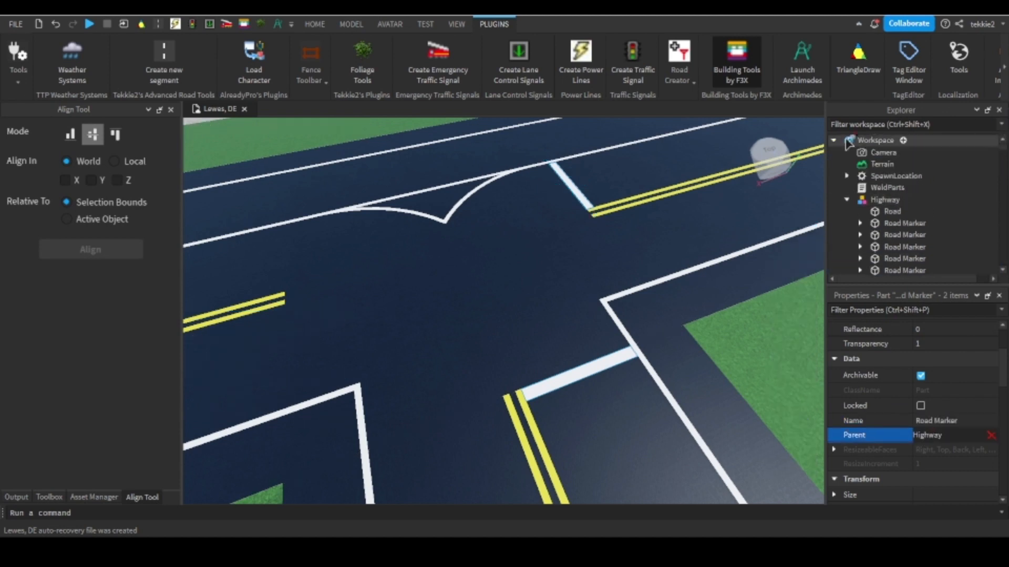
{"action": "left_click", "coordinate": [870, 142]}
{"action": "key", "text": "f"}
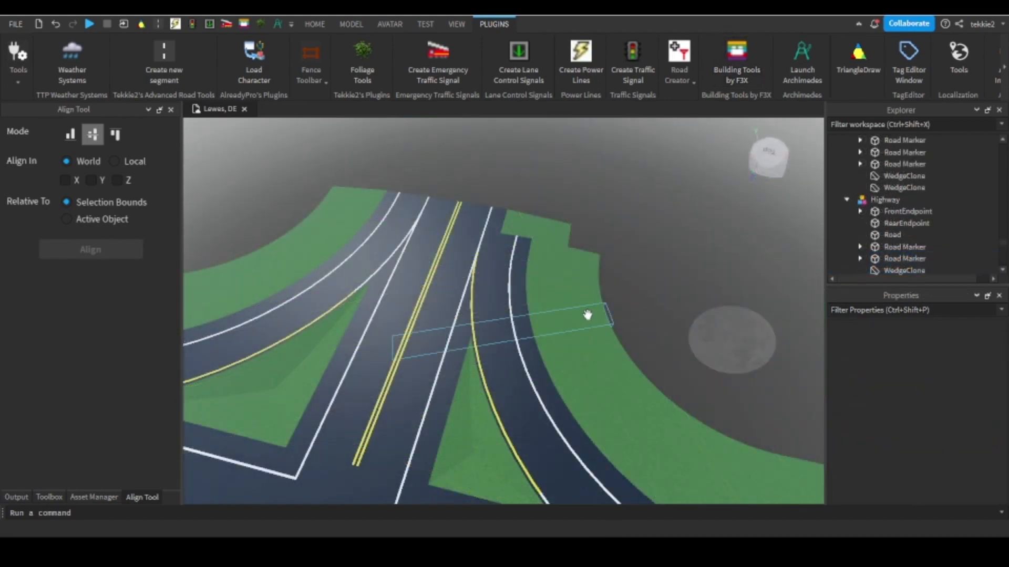
Examine the junction, its turn curves, ramps and lane markings from several angles.
{"action": "scroll", "coordinate": [588, 315], "scroll_direction": "down", "scroll_amount": 5}
{"action": "right_click_drag", "start_coordinate": [588, 315], "coordinate": [590, 313]}
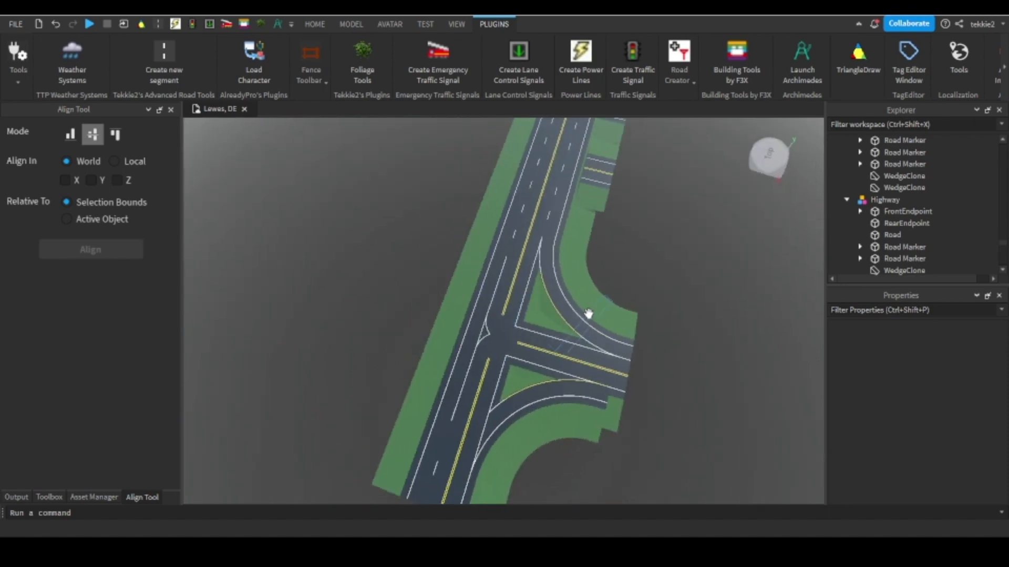
{"action": "scroll", "coordinate": [467, 377], "scroll_direction": "up", "scroll_amount": 6}
{"action": "right_click_drag", "start_coordinate": [488, 356], "coordinate": [507, 318]}
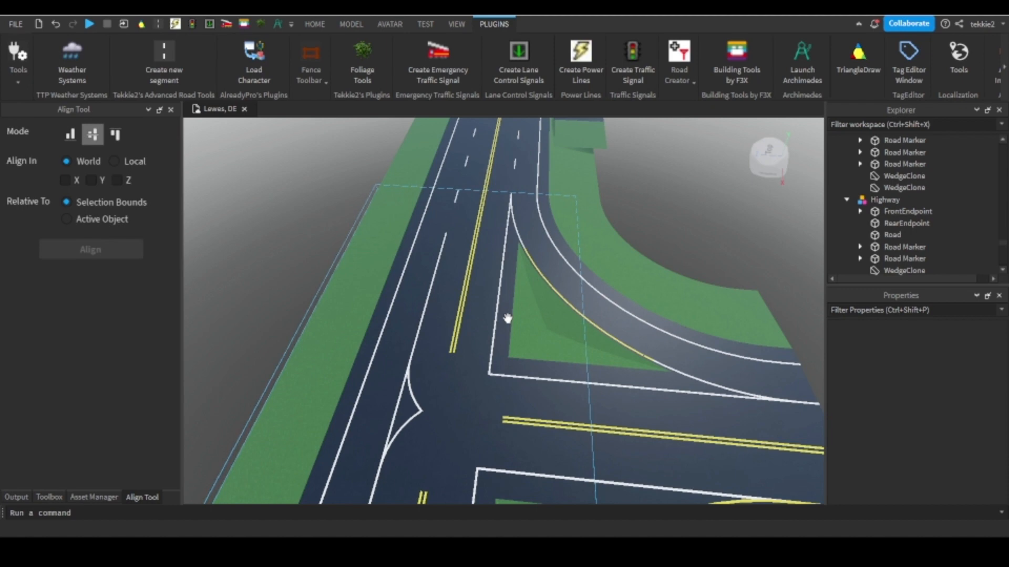
{"action": "scroll", "coordinate": [507, 318], "scroll_direction": "down", "scroll_amount": 3}
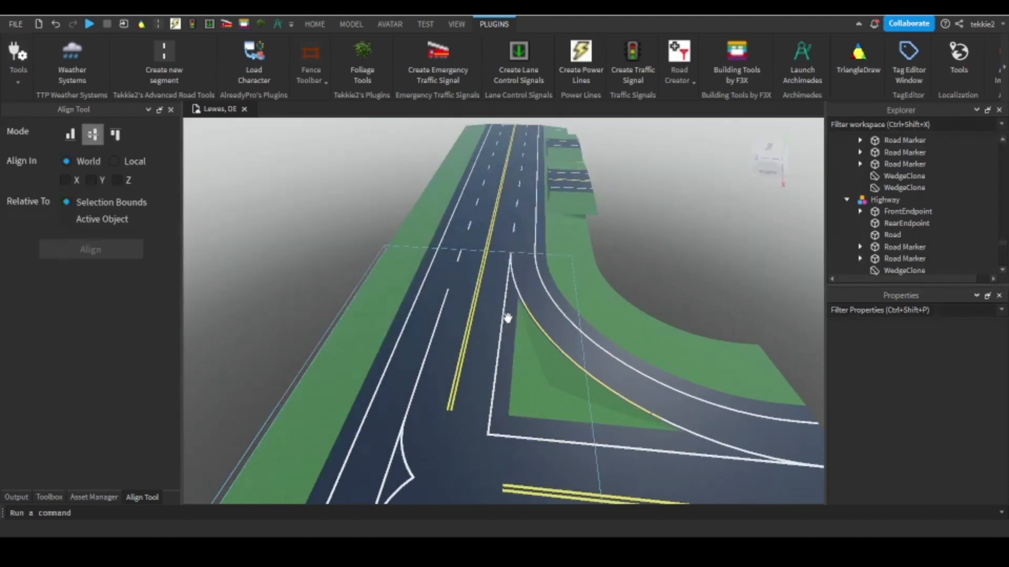
{"action": "scroll", "coordinate": [507, 318], "scroll_direction": "up", "scroll_amount": 3}
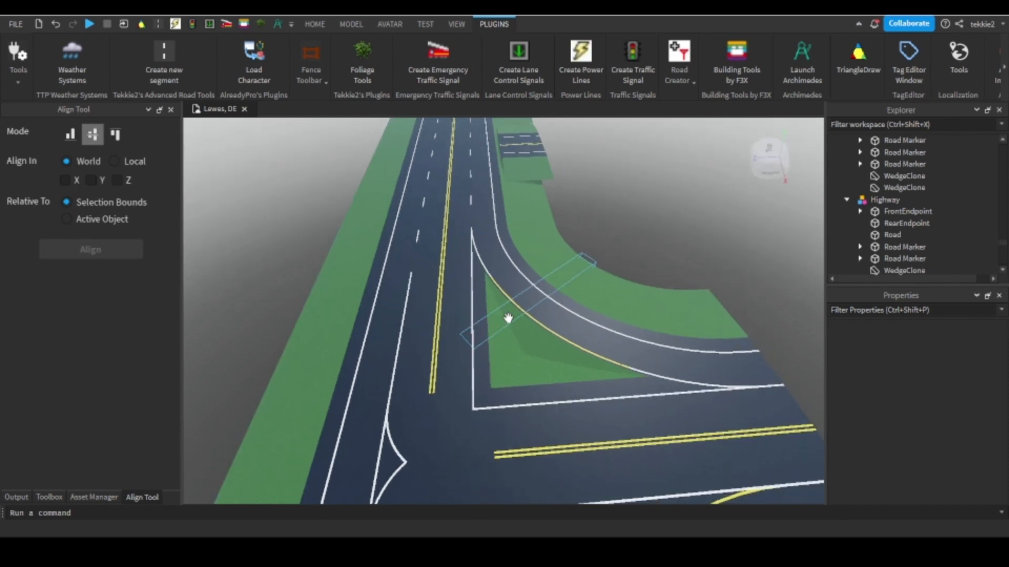
{"action": "mouse_move", "coordinate": [508, 319]}
{"action": "right_mouse_down"}
{"action": "mouse_move", "coordinate": [466, 329]}
{"action": "mouse_move", "coordinate": [536, 329]}
{"action": "mouse_move", "coordinate": [507, 320]}
{"action": "right_mouse_up"}
{"action": "scroll", "coordinate": [507, 318], "scroll_direction": "up", "scroll_amount": 3}
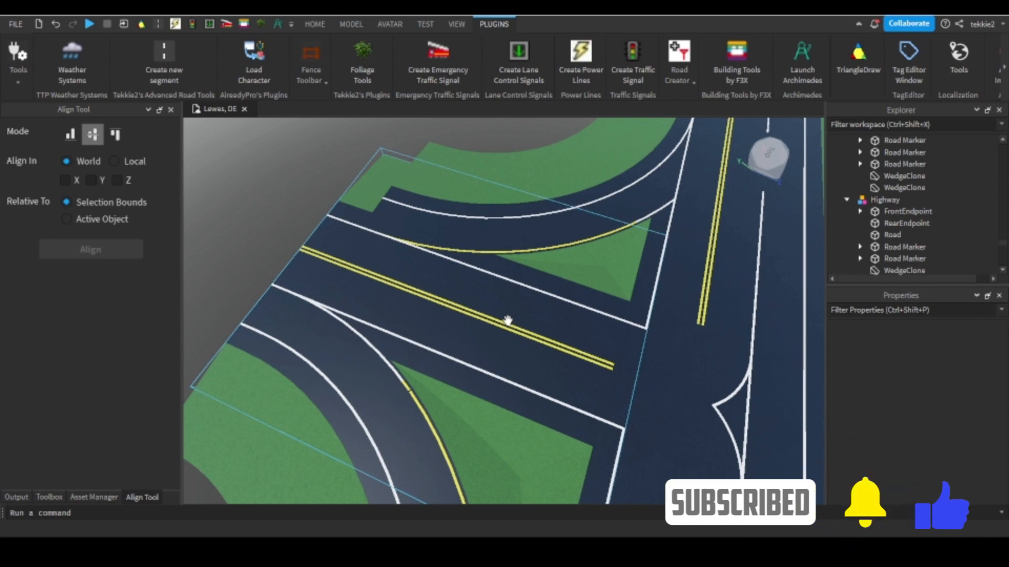
{"action": "mouse_move", "coordinate": [508, 321]}
{"action": "right_mouse_down"}
{"action": "mouse_move", "coordinate": [499, 318]}
{"action": "mouse_move", "coordinate": [512, 319]}
{"action": "right_mouse_up"}
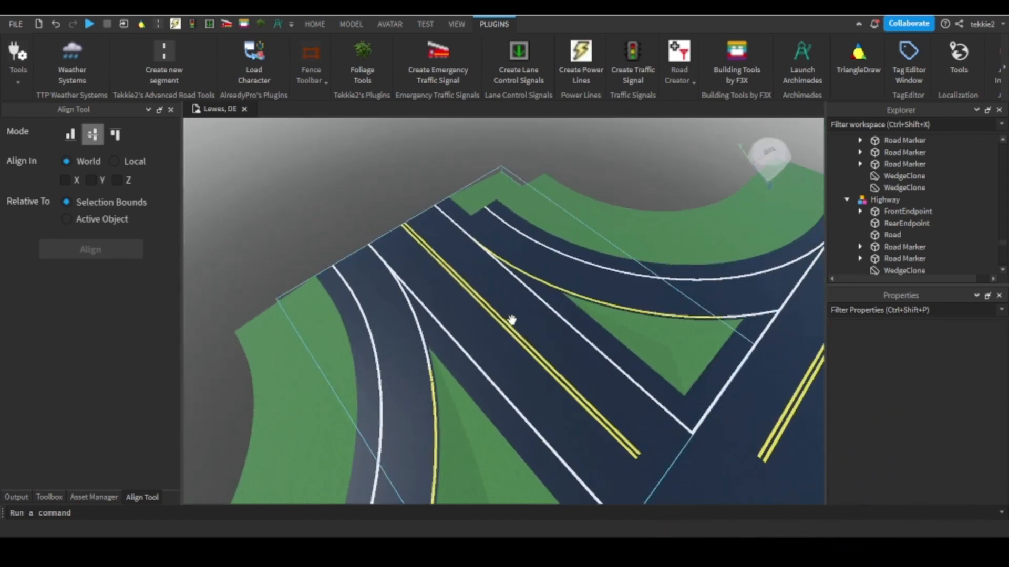